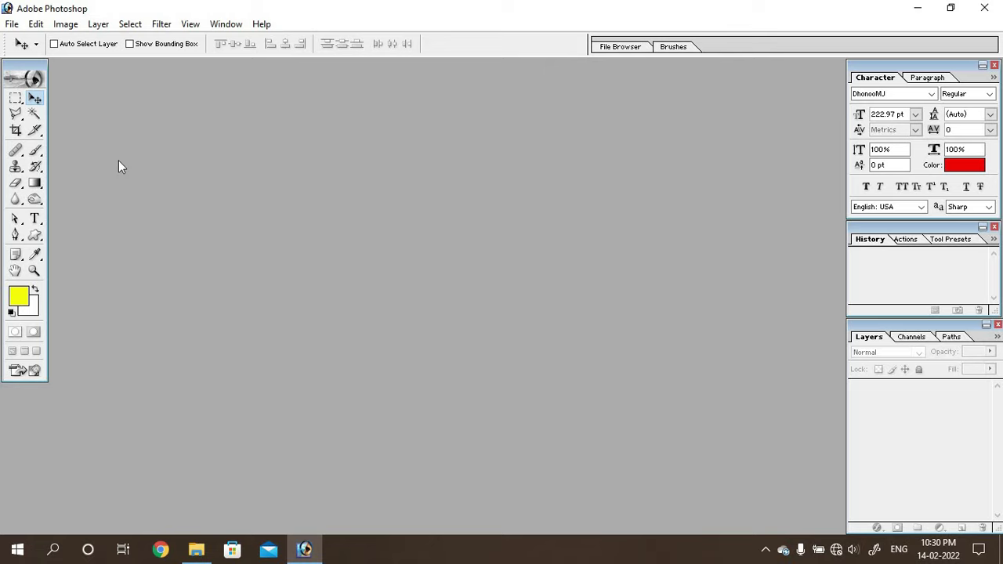
- Set up a new document of 72 × 36 inches at 72 ppi in CMYK Color
click(12, 25)
click(16, 43)
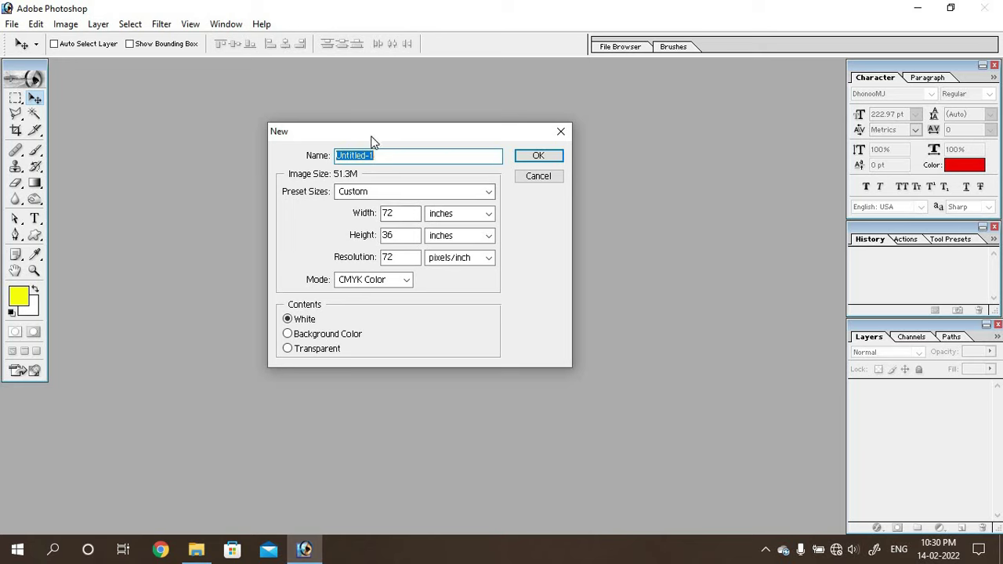
drag(372, 134, 347, 111)
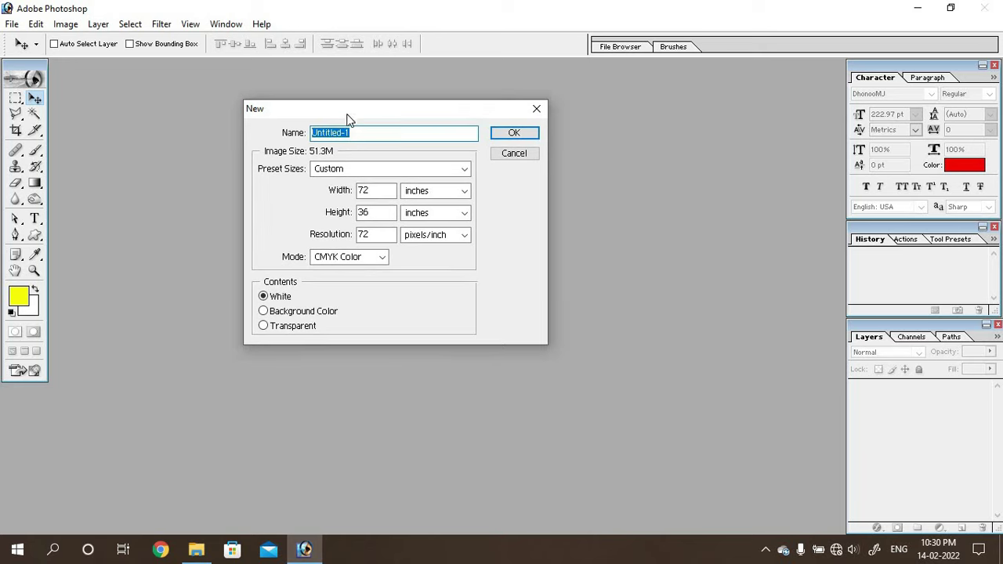
click(378, 190)
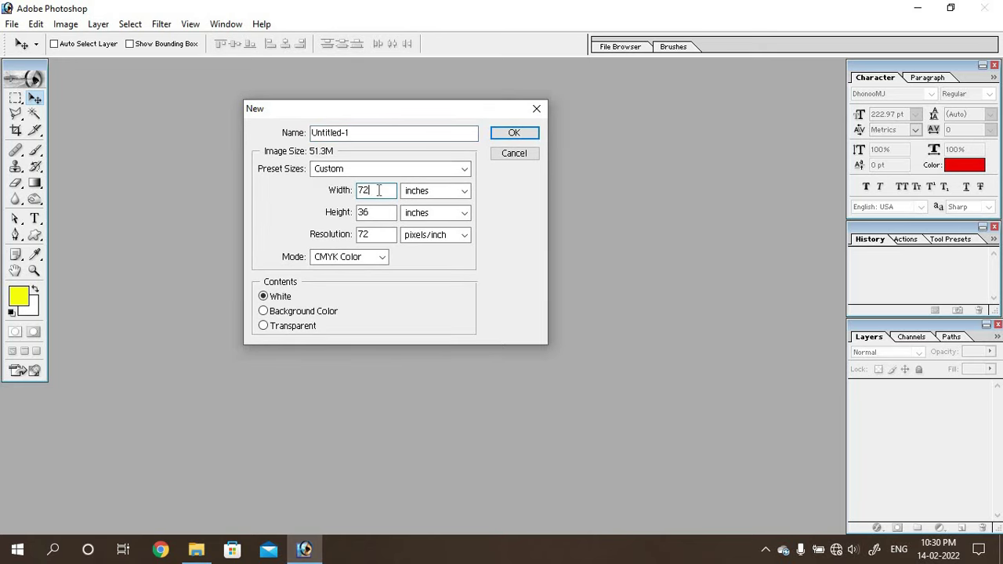
double_click(365, 191)
click(453, 190)
double_click(368, 212)
click(376, 234)
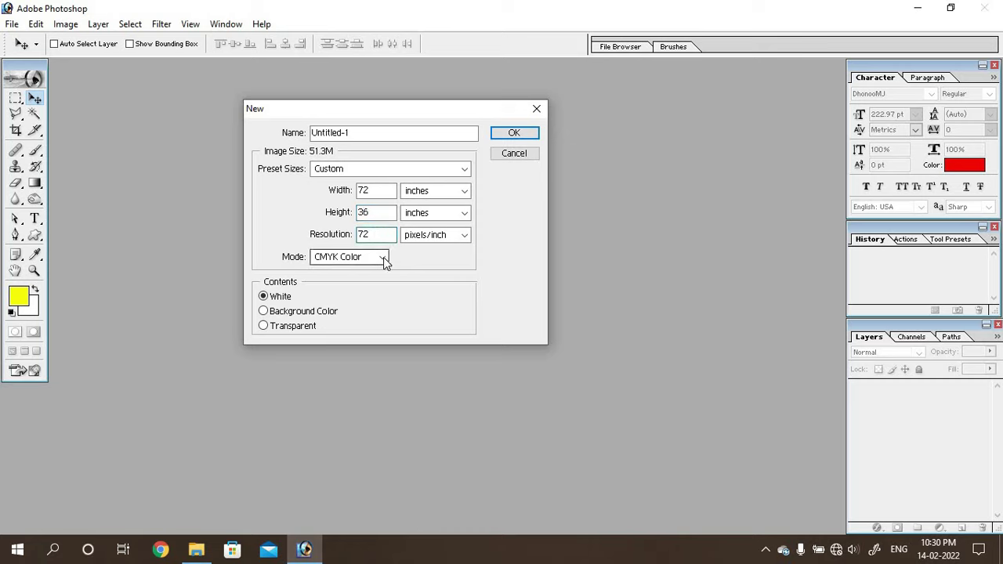
click(389, 257)
click(388, 256)
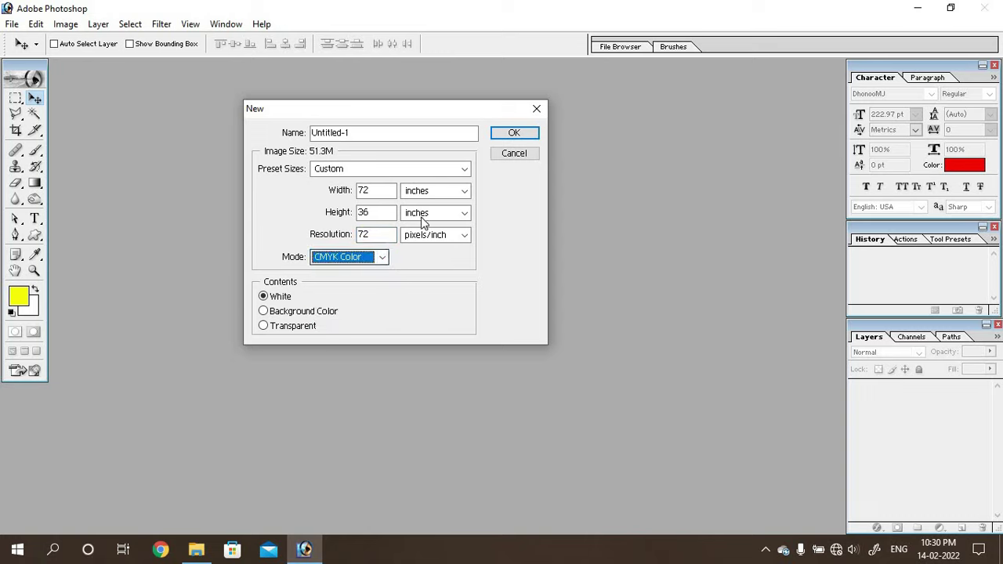
- Create the 72 × 36 inch document and enlarge its window to show more canvas
click(517, 132)
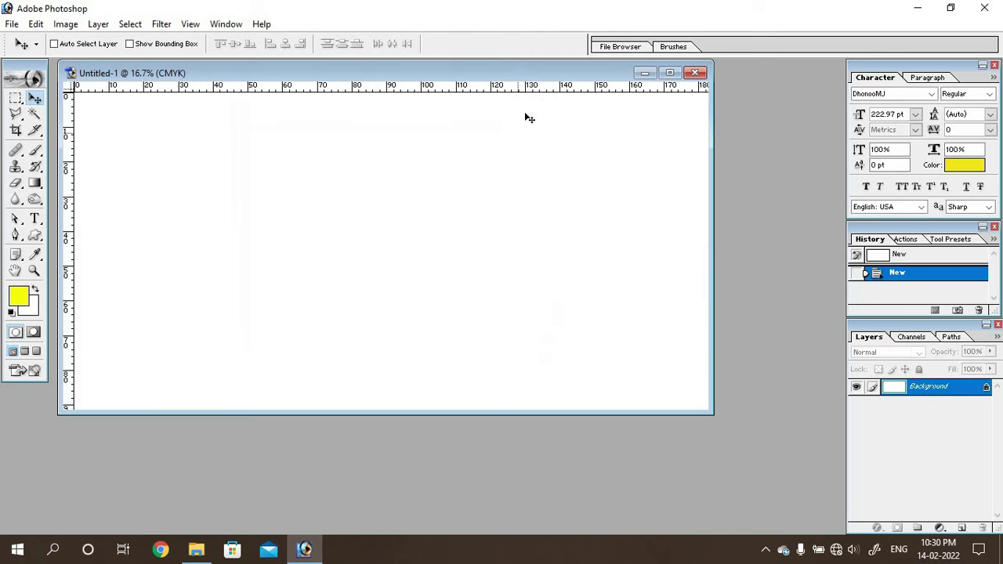
drag(510, 68, 520, 81)
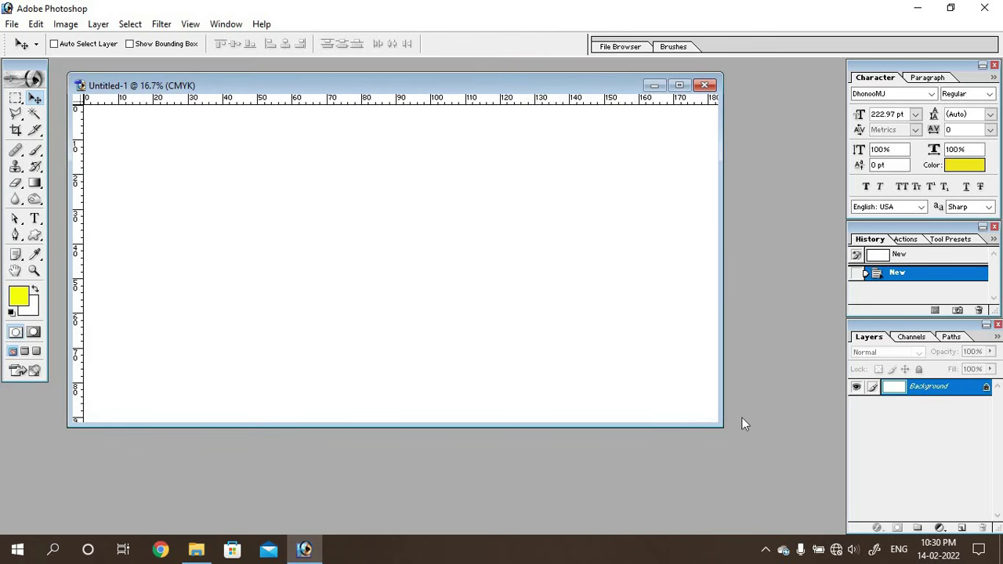
drag(714, 422, 786, 456)
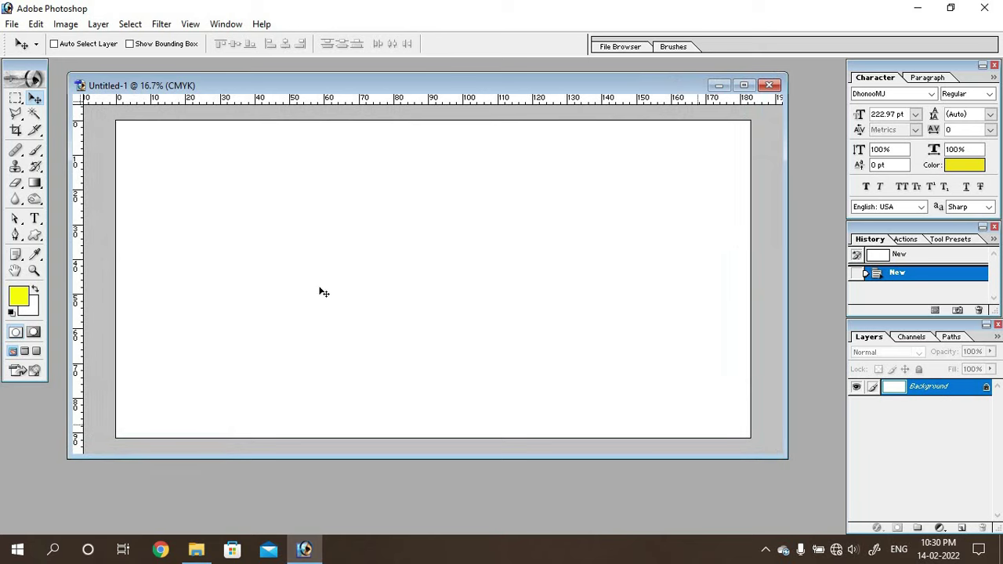
- Start a text layer at the canvas's upper left with a 150 pt font size
click(34, 219)
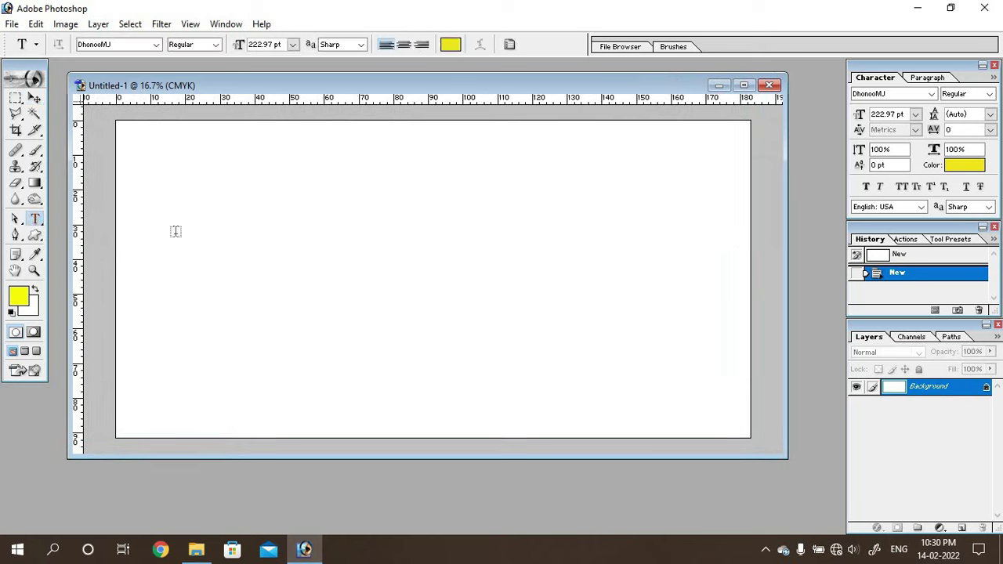
click(224, 182)
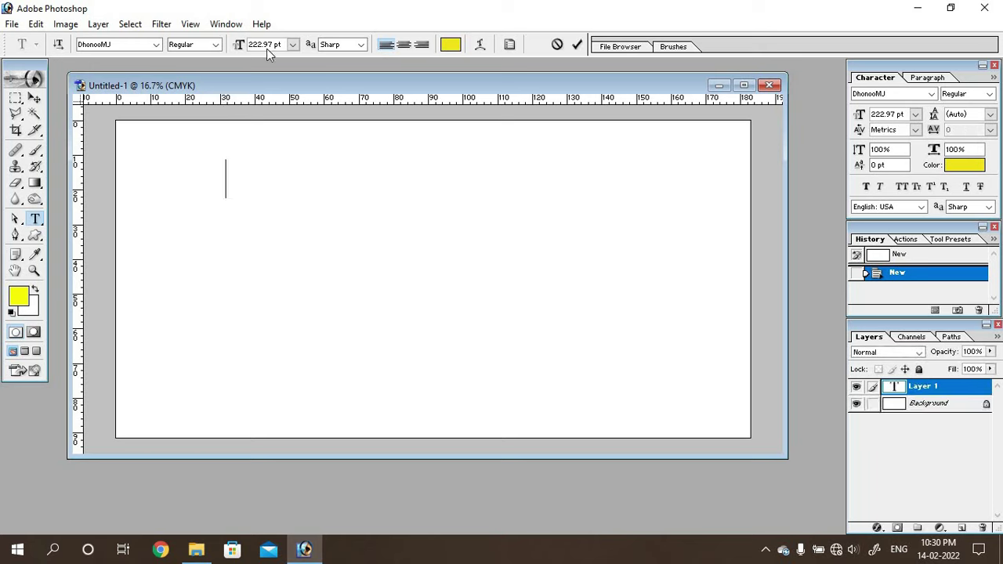
drag(271, 45, 228, 45)
text(150)
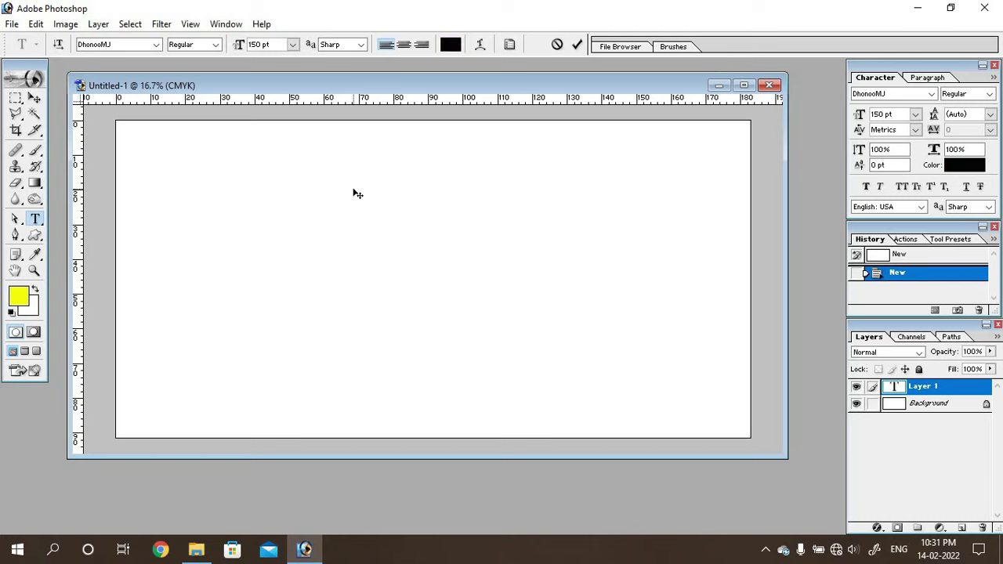
- Type the shop name 'কল্যাণী জুয়েলার্স' and begin the line about handcrafted gold and silver jewellery
text(klyaNI )
text(juyela)
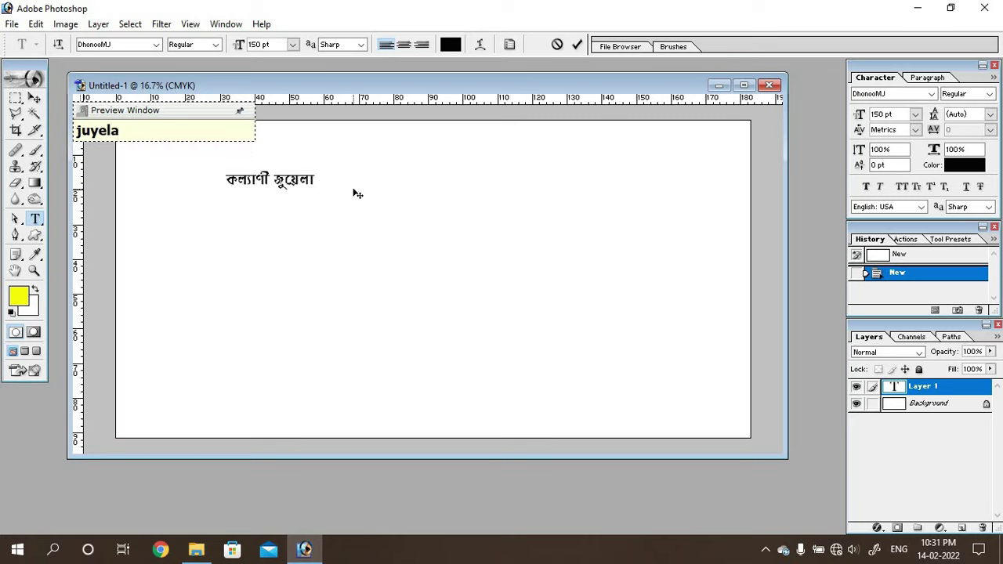
text(rs)
key(Return)
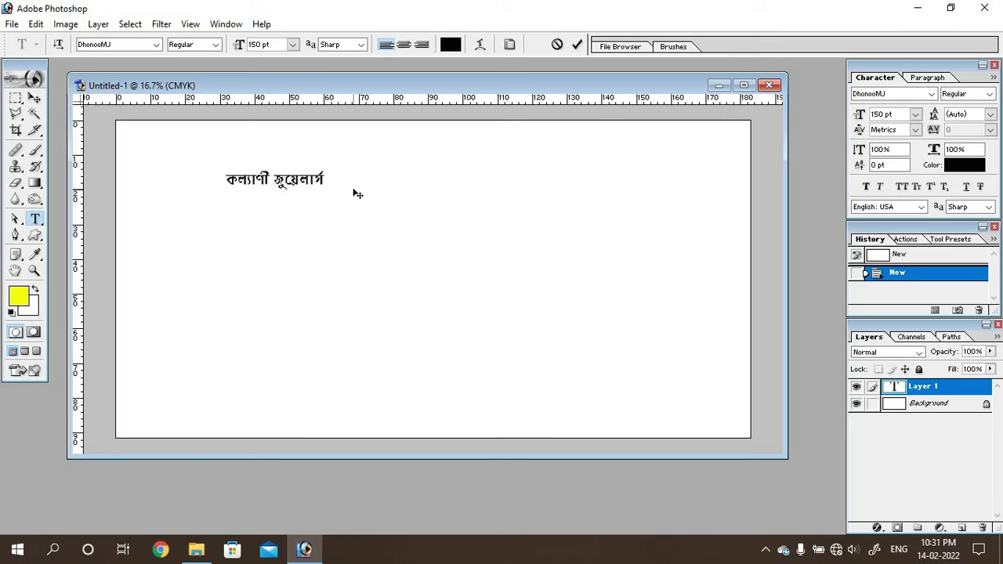
text(ekhane)
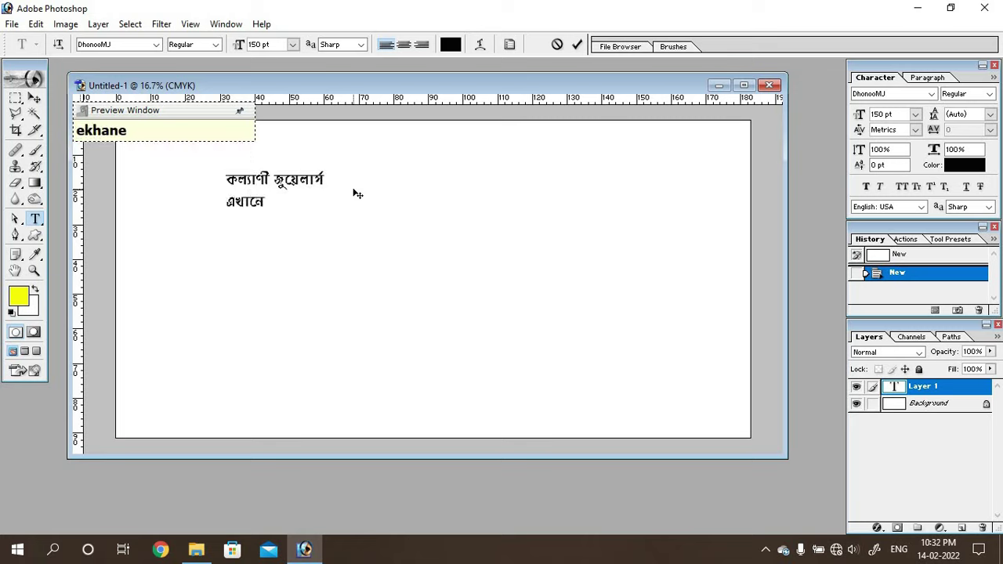
text( sona)
text(,)
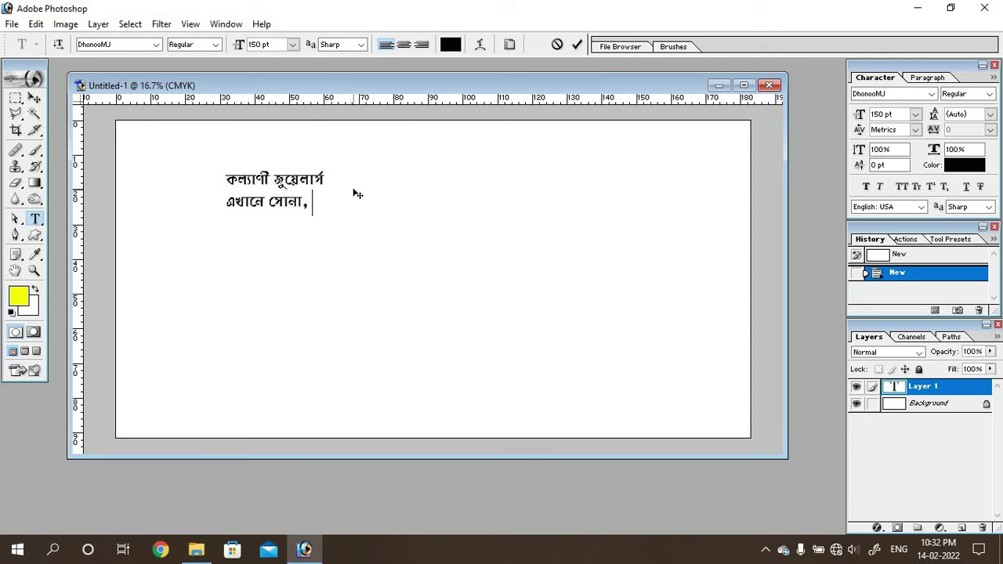
text( cadir)
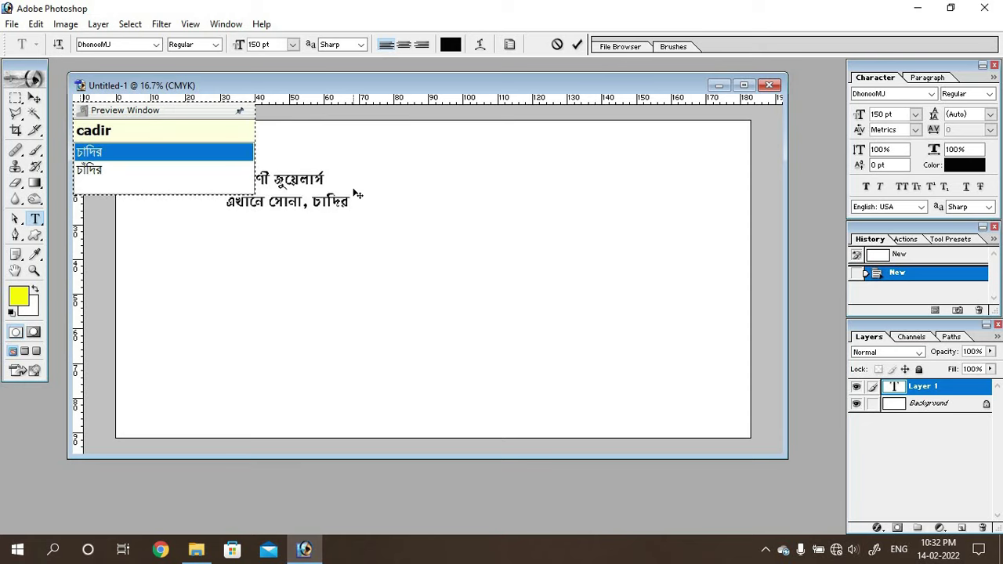
text( g)
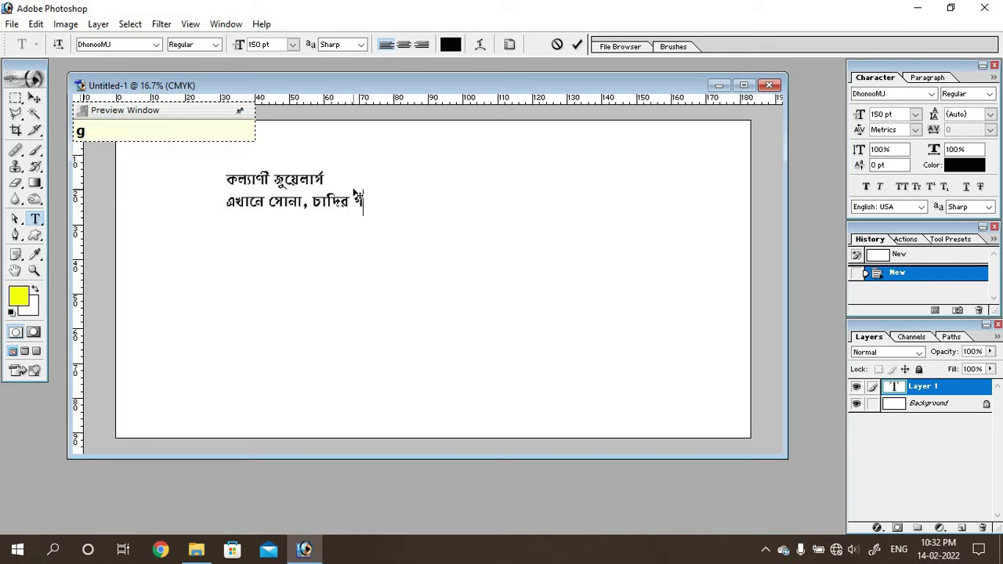
text(hna)
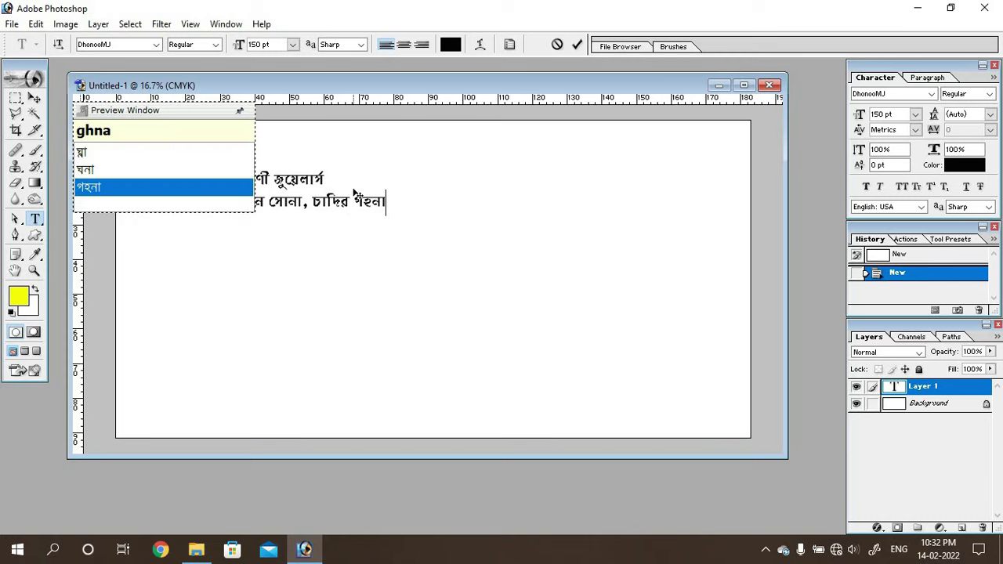
text( su)
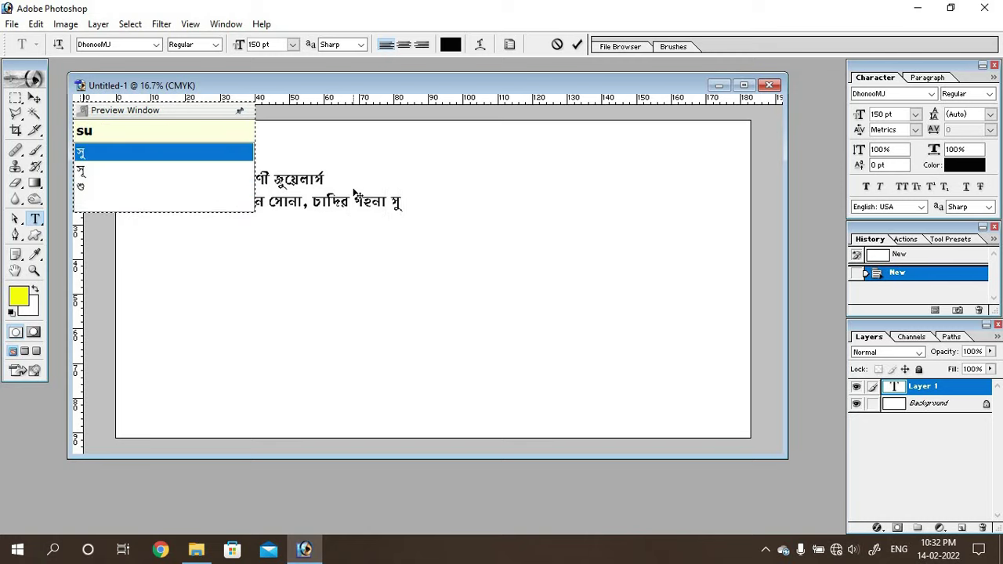
text(dkk k)
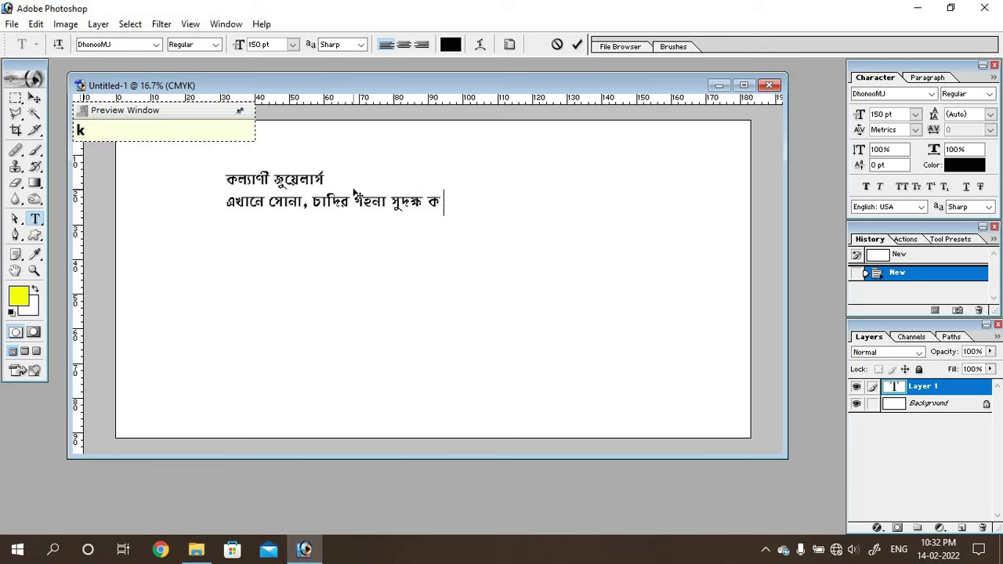
text(arigr dbara)
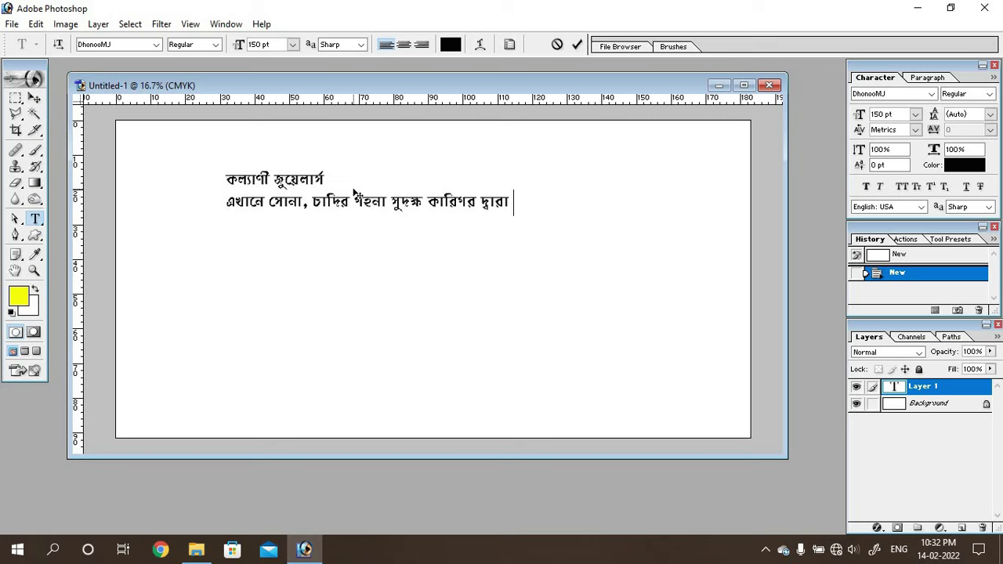
text( j)
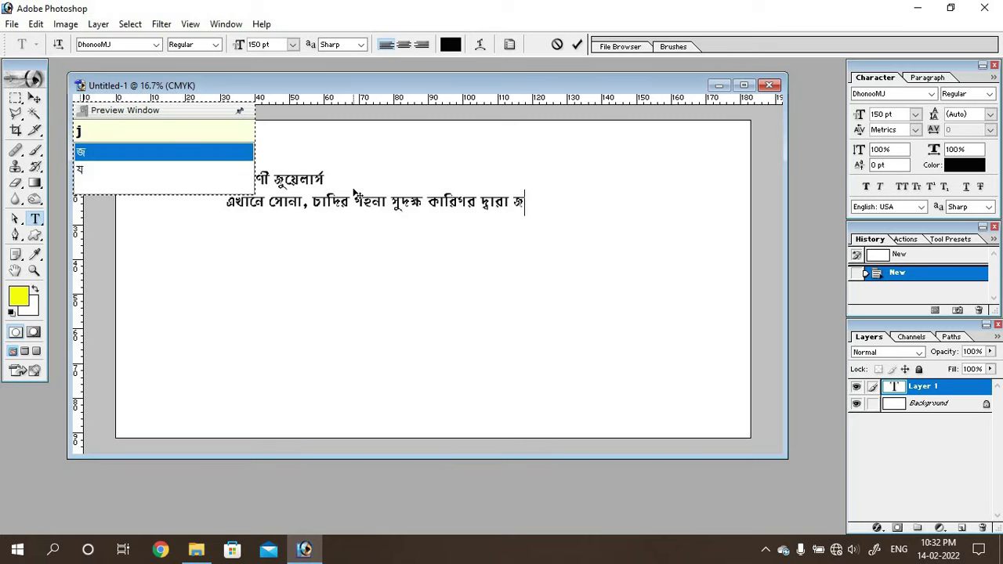
text(tn s)
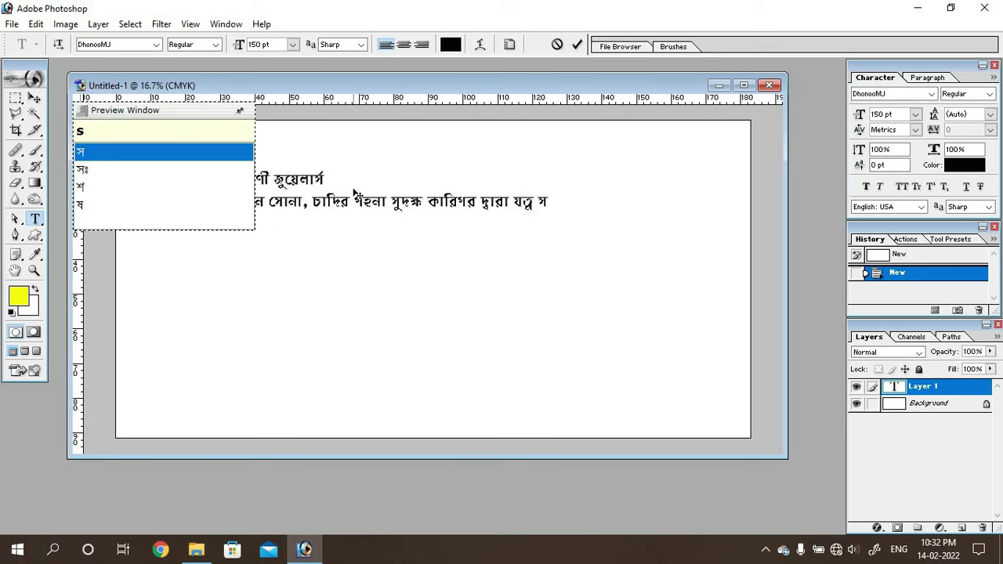
text(hkare )
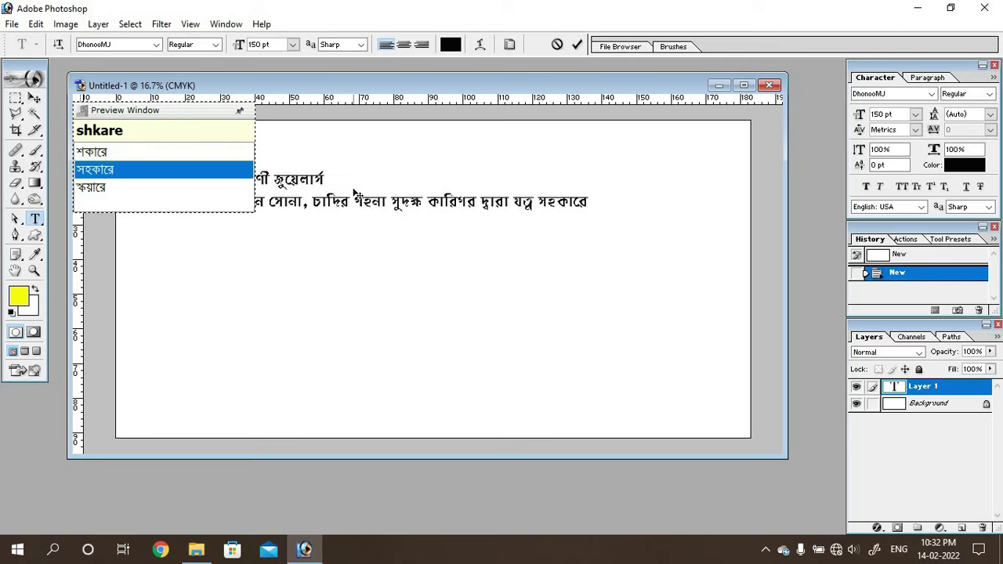
text(toiri )
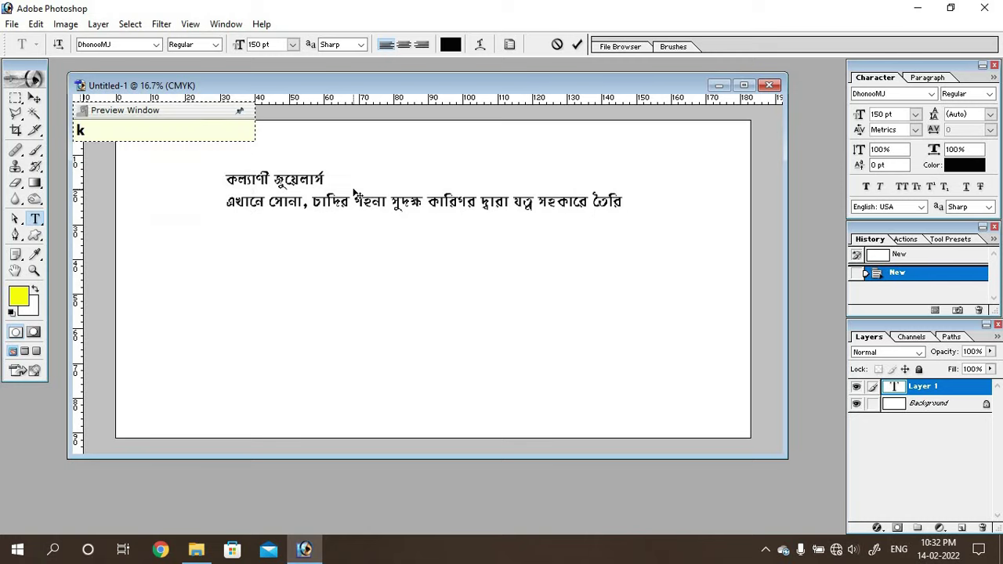
text(kora hy. )
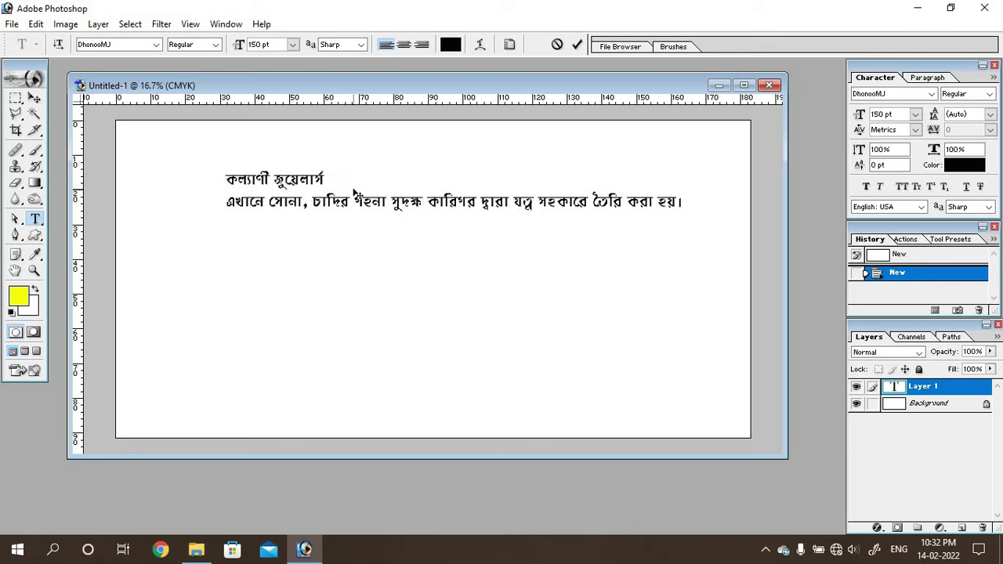
text(ekhane )
text(hol)
text(marrk)
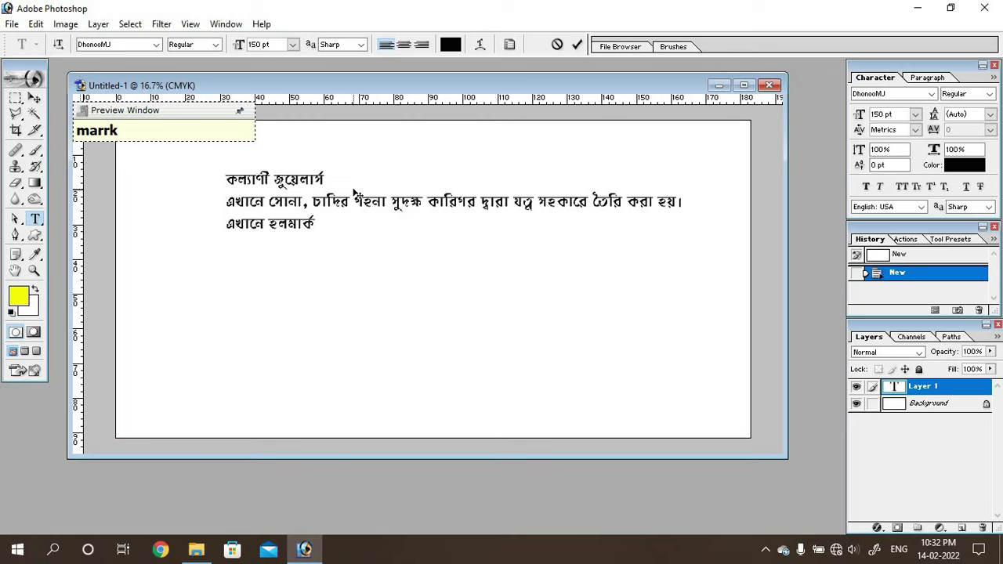
text(,)
text(de)
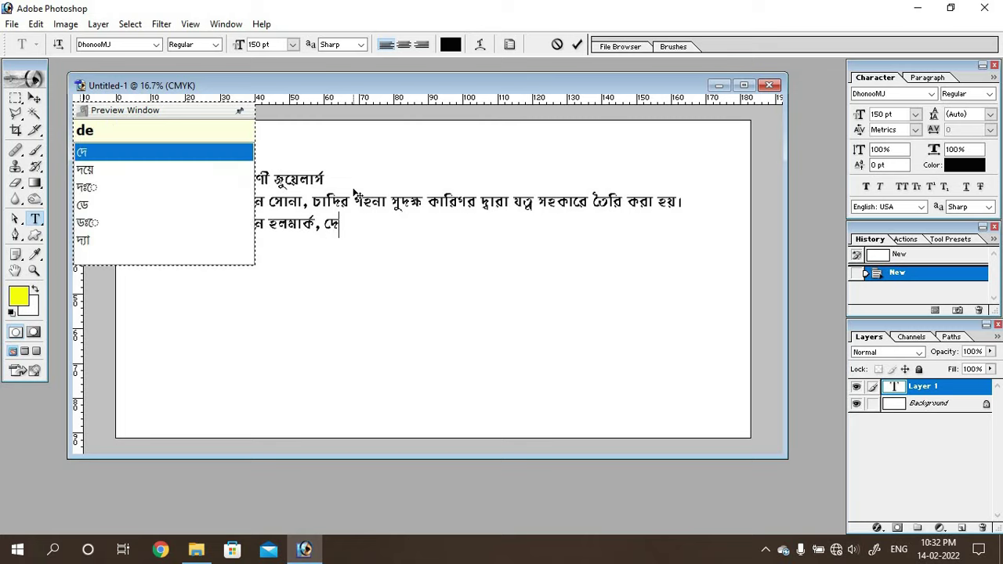
- Finish the third line stating that hallmark KDM gold is available
key(BackSpace)
key(BackSpace)
text(k)
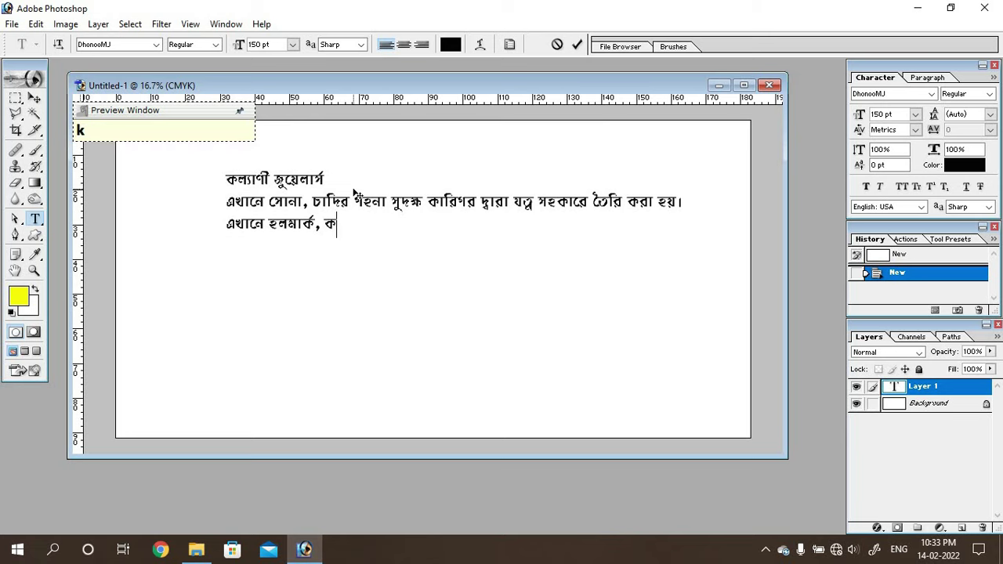
text(edim)
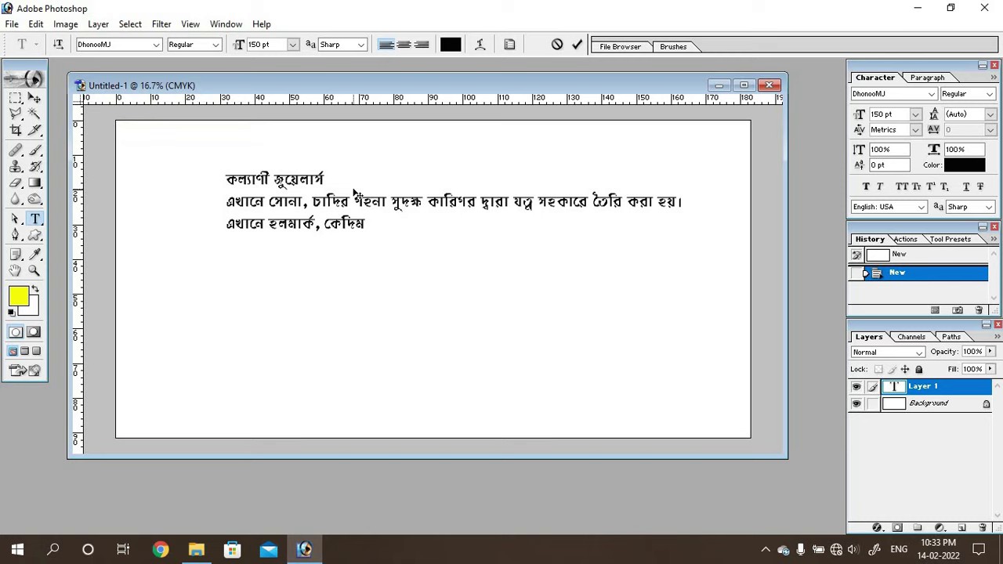
text( si)
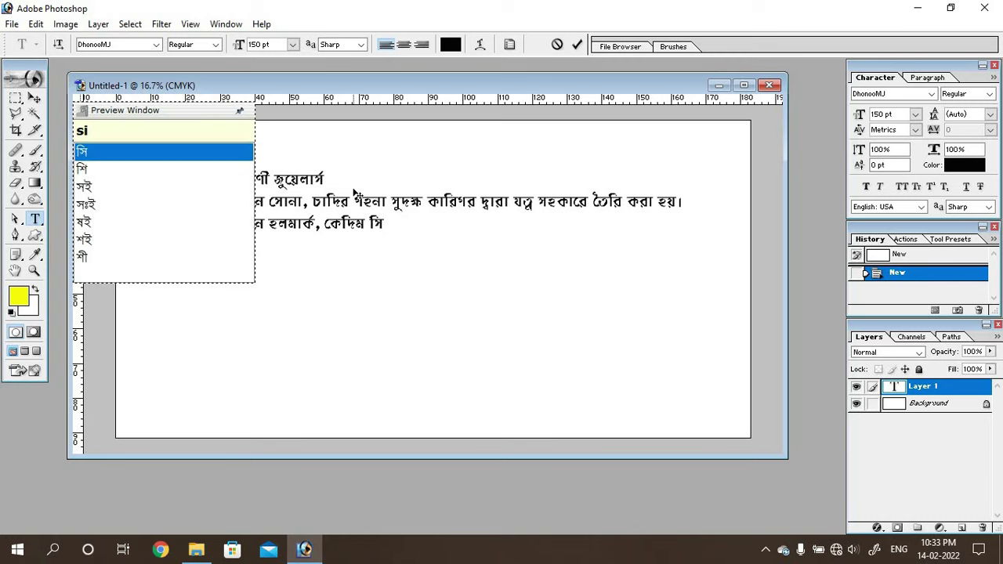
key(BackSpace)
text(ona)
key(BackSpace)
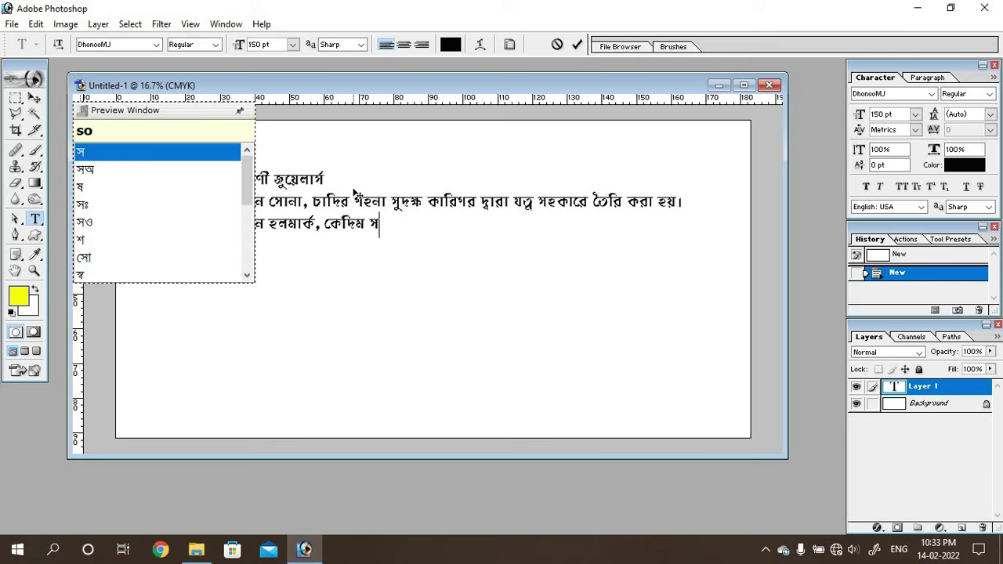
text(ona)
key(BackSpace)
key(BackSpace)
key(BackSpace)
key(BackSpace)
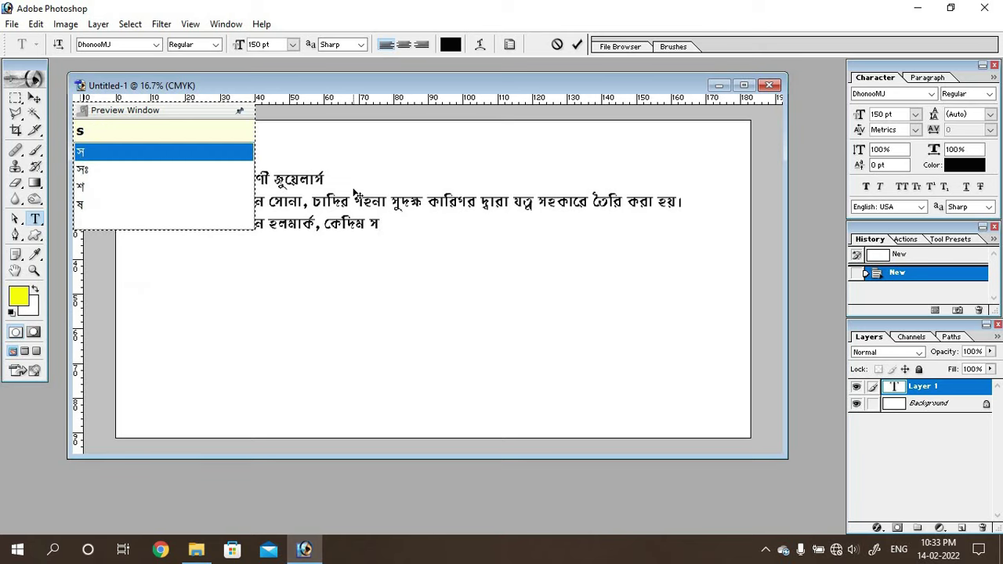
key(BackSpace)
text(sona )
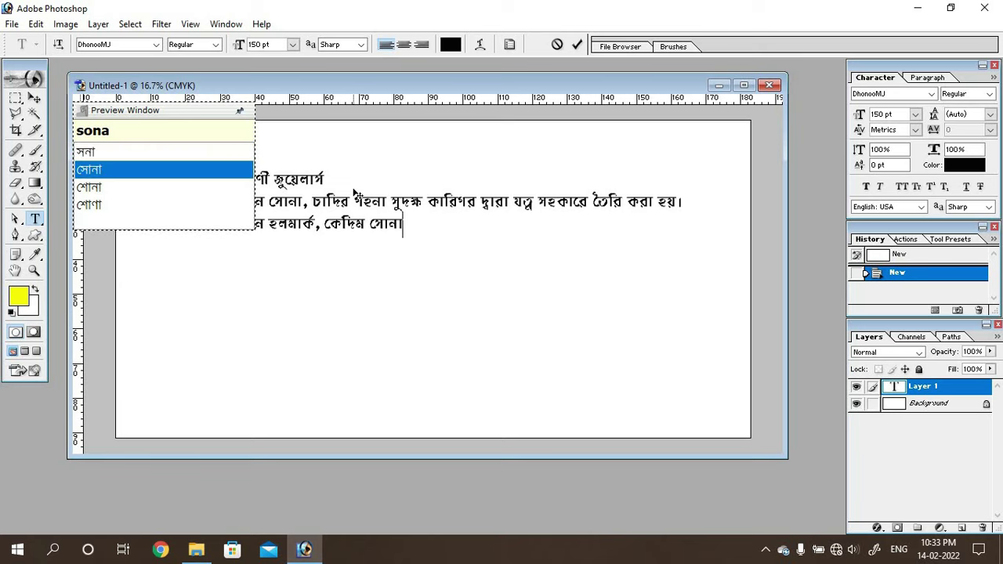
text(paoya )
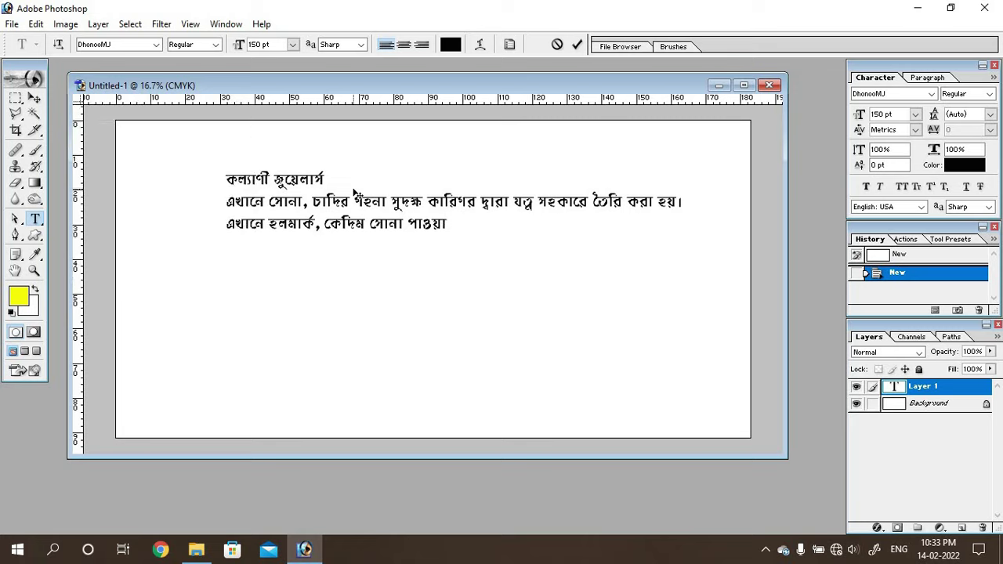
text(jay.)
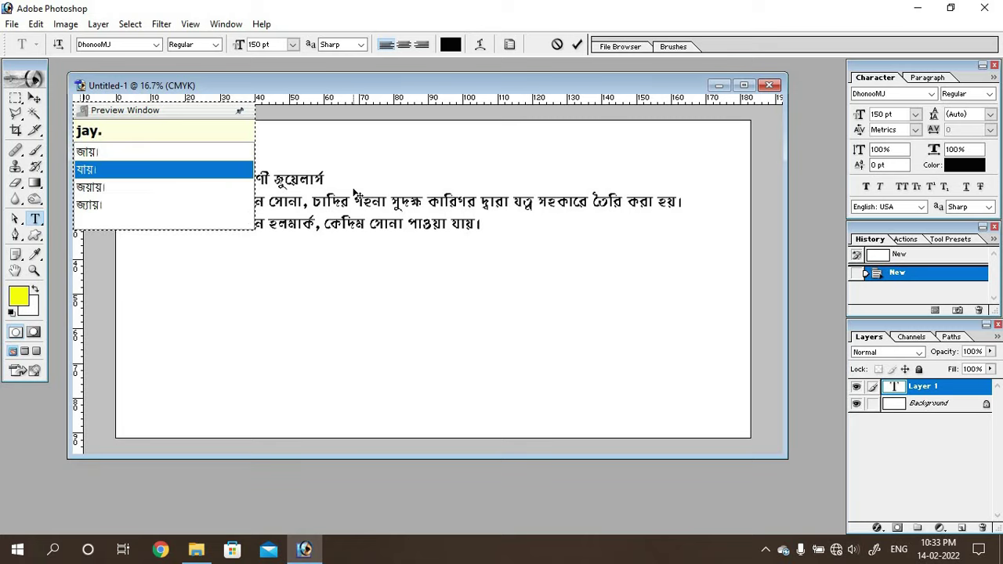
- Add a new line naming the shop's proprietor
key(Return)
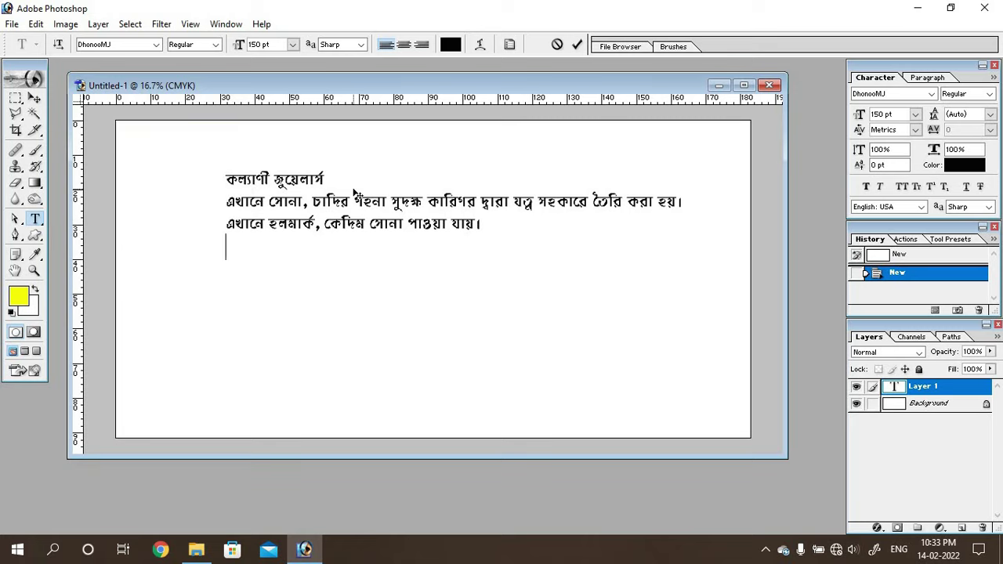
text(p)
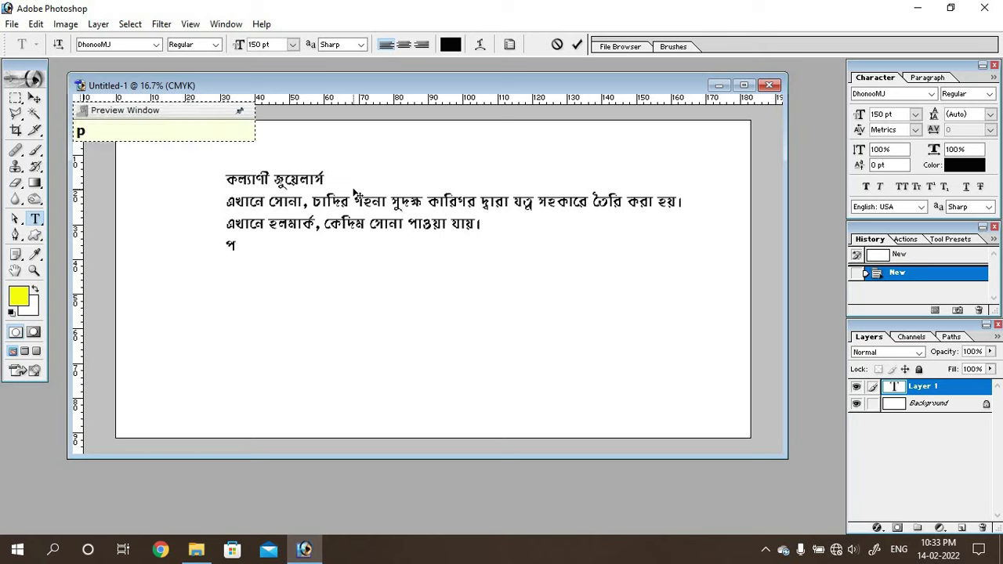
text(ro)
text(O)
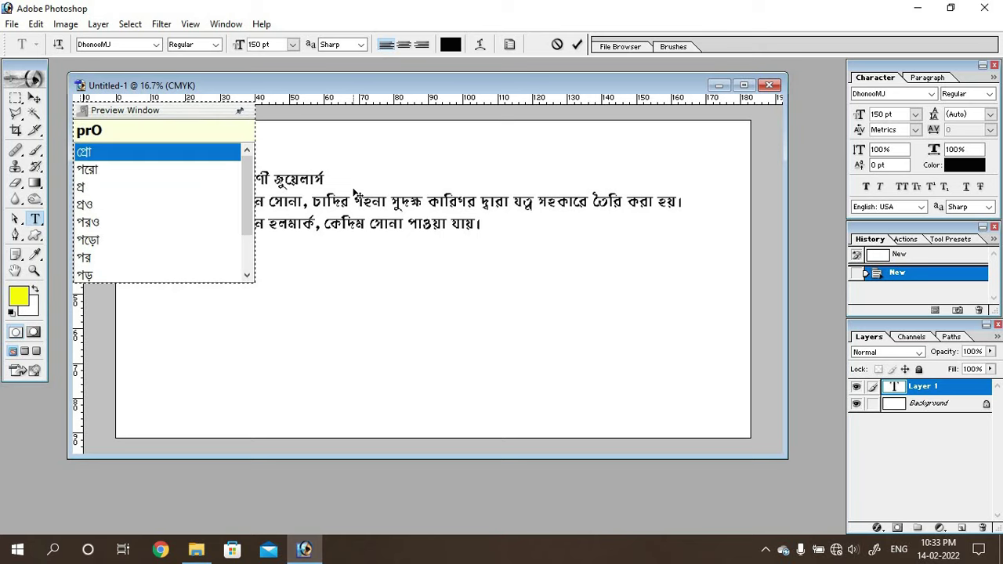
text(:)
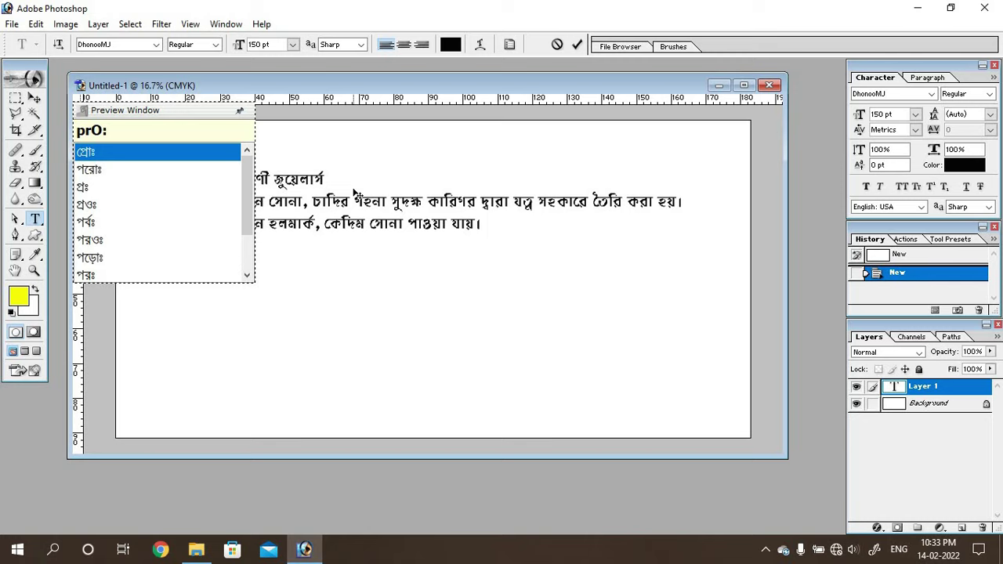
key(space)
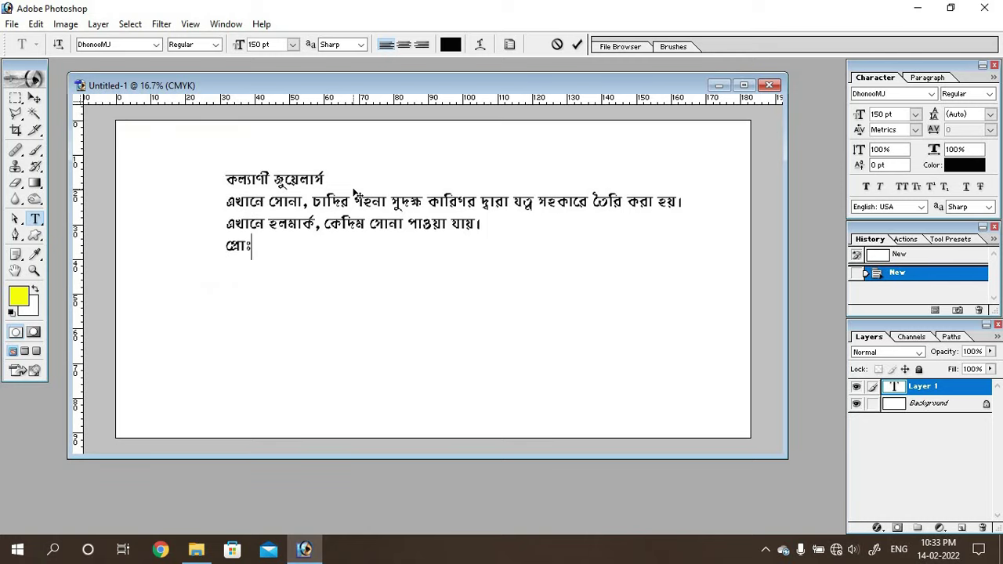
text(- klya)
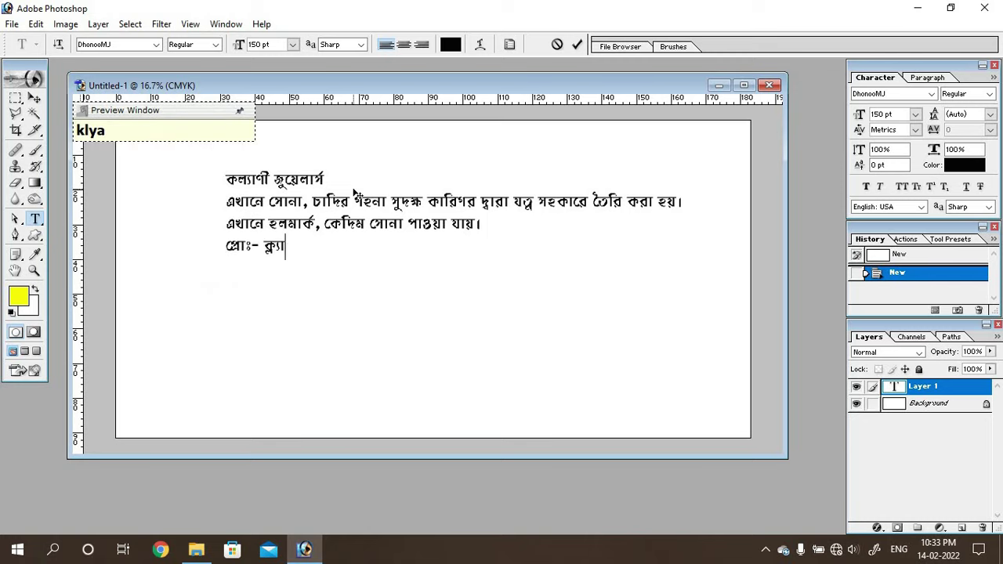
text(n1)
key(space)
text(k)
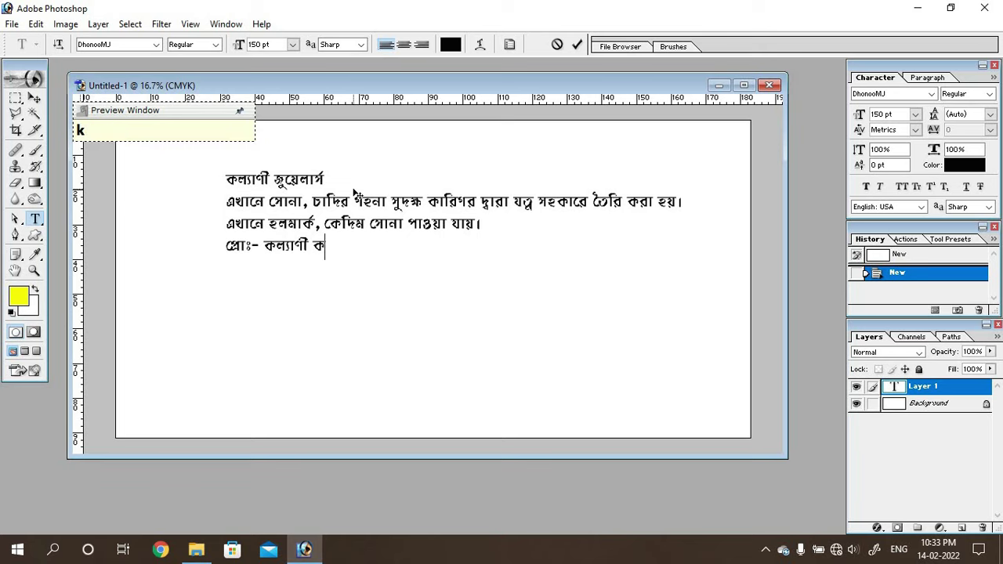
key(BackSpace)
text(mndl)
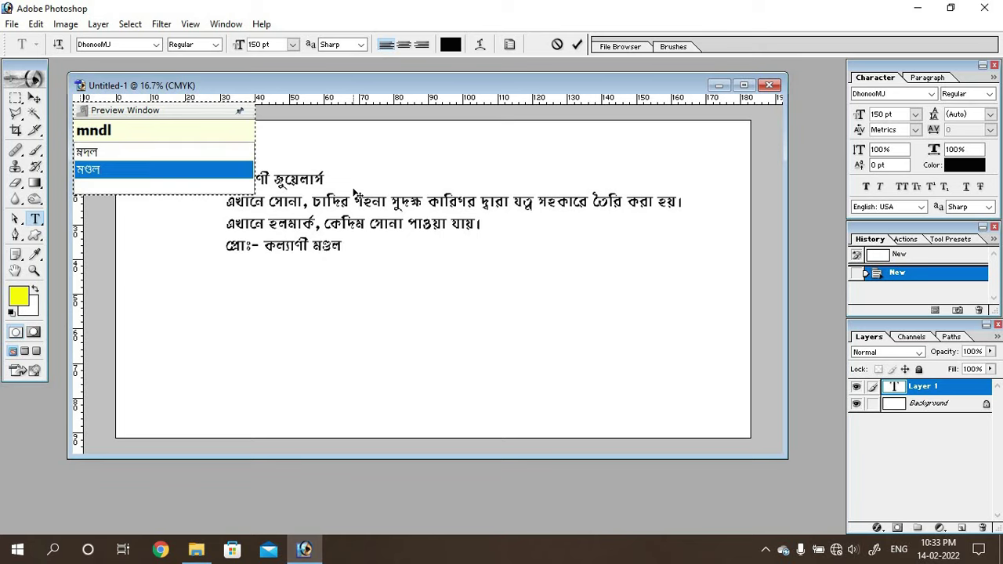
key(Return)
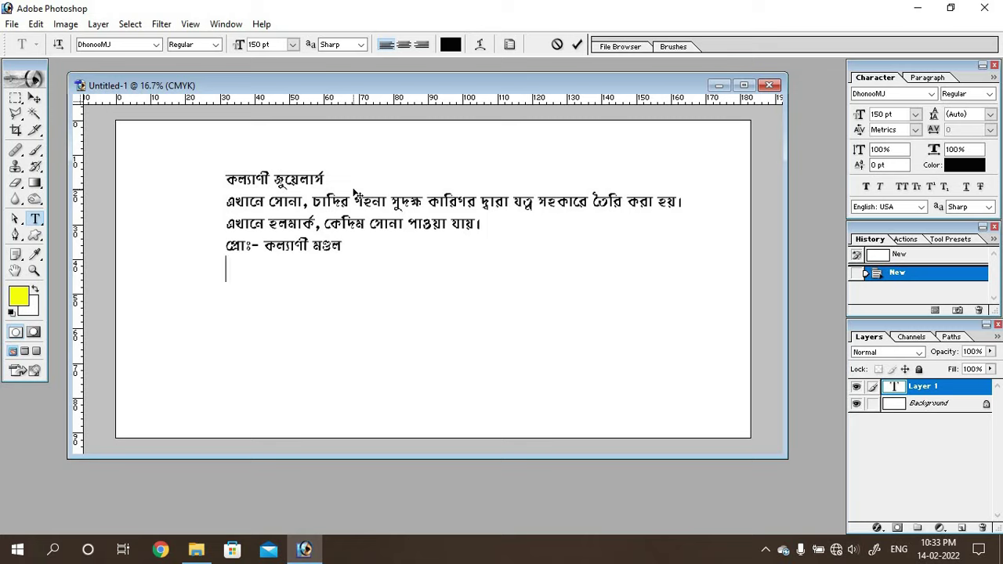
- Add the shop's address line ending with its PIN code
text(shibm)
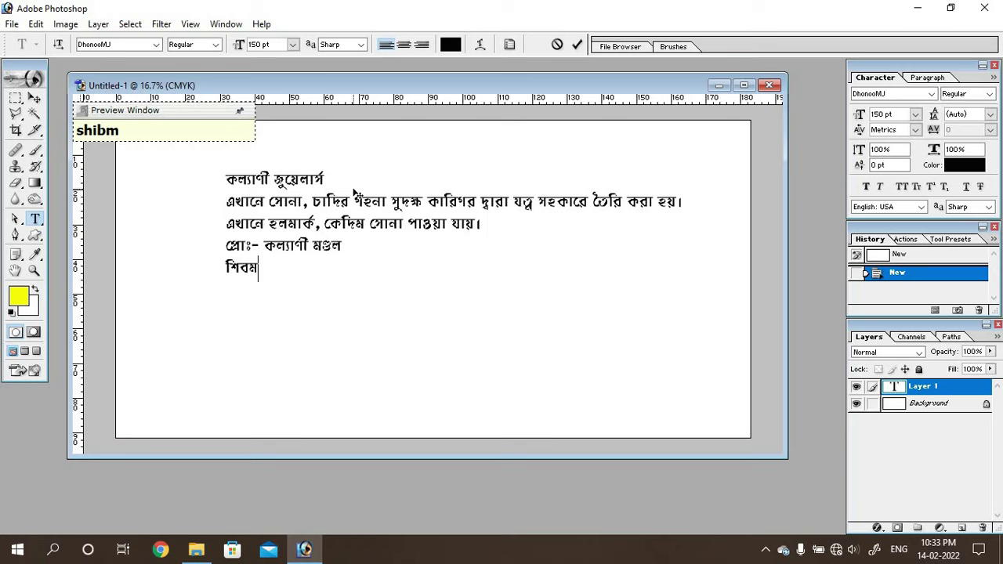
text(ndir)
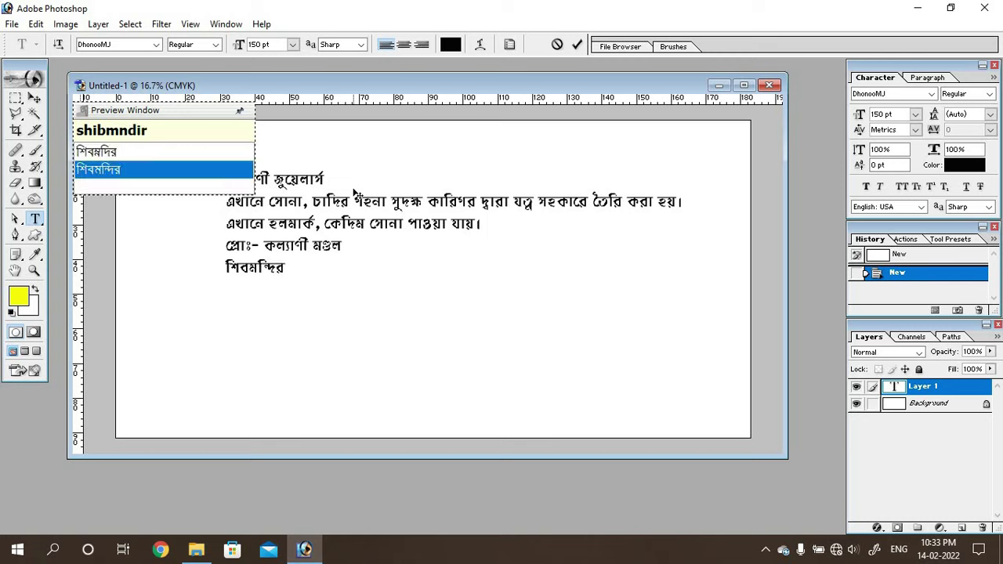
text(,)
key(BackSpace)
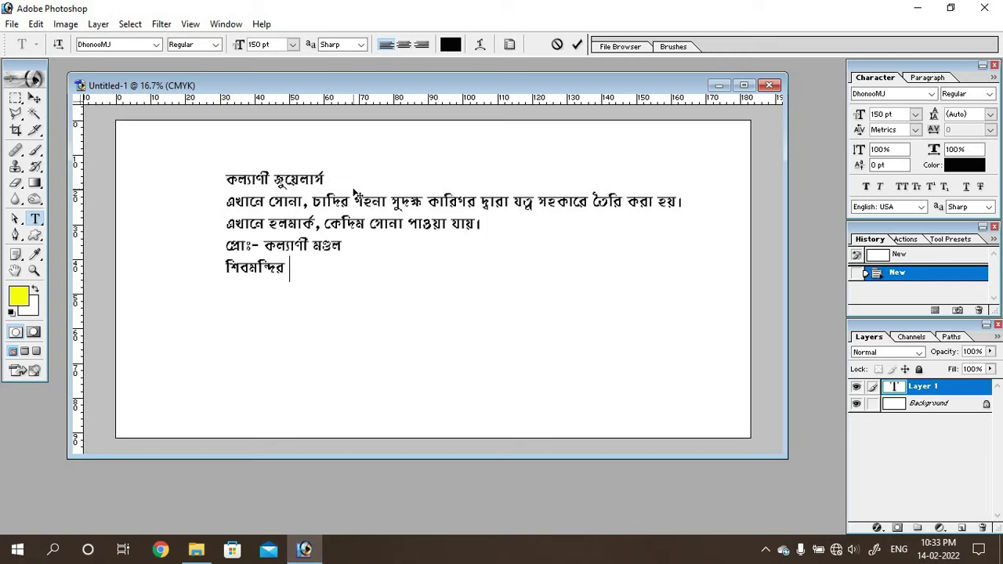
text(dhuli)
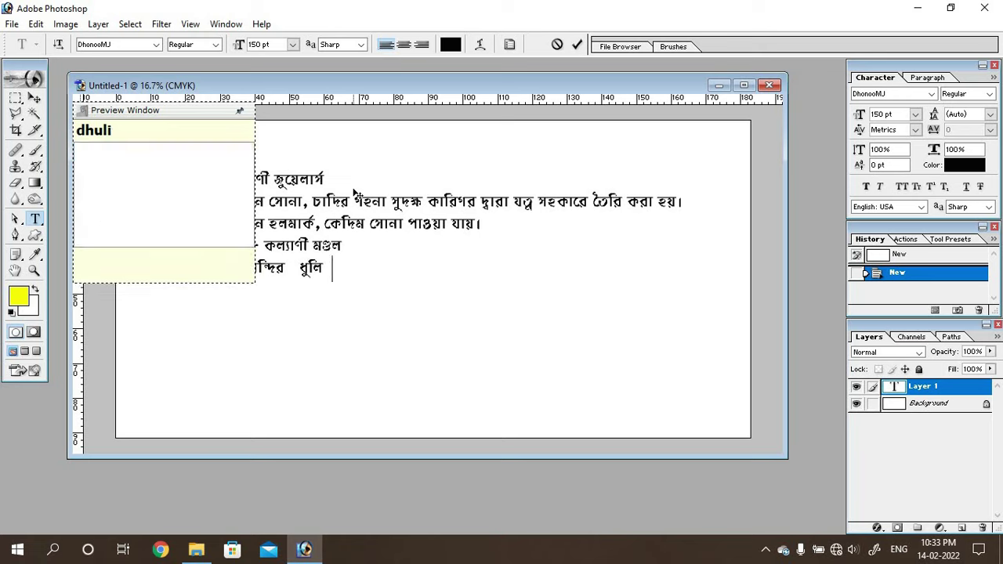
text(yan mu)
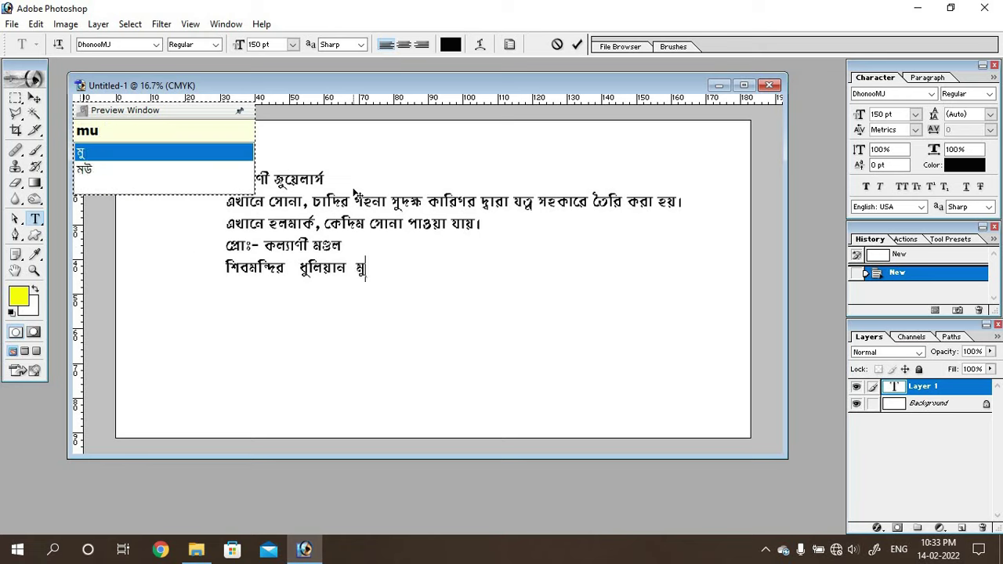
text(rshidabad)
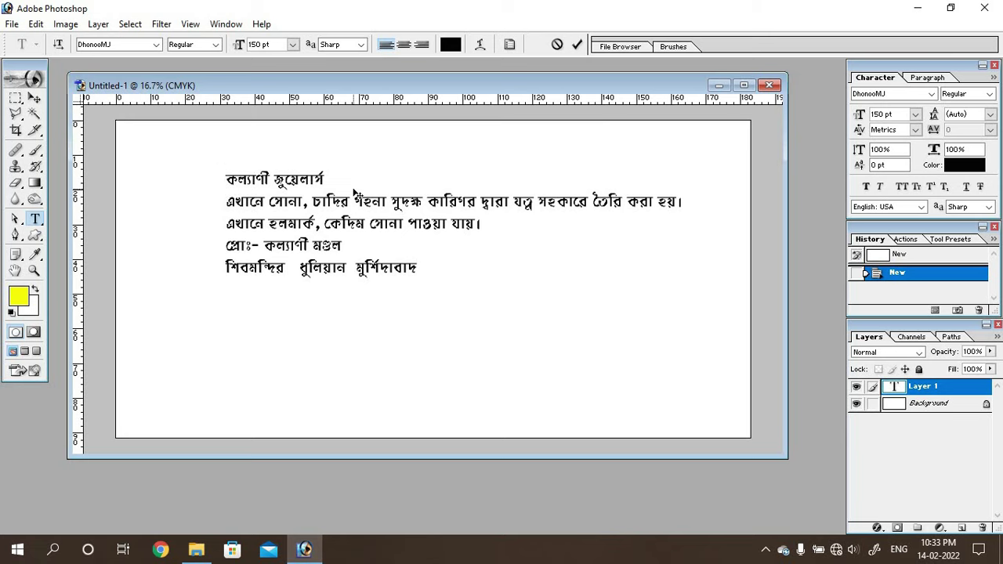
text( 742202)
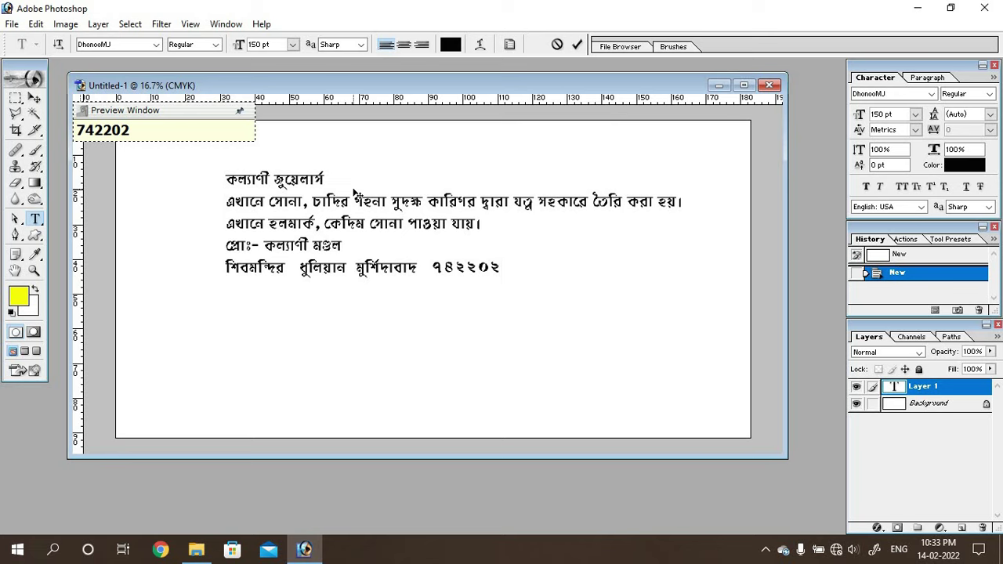
key(Return)
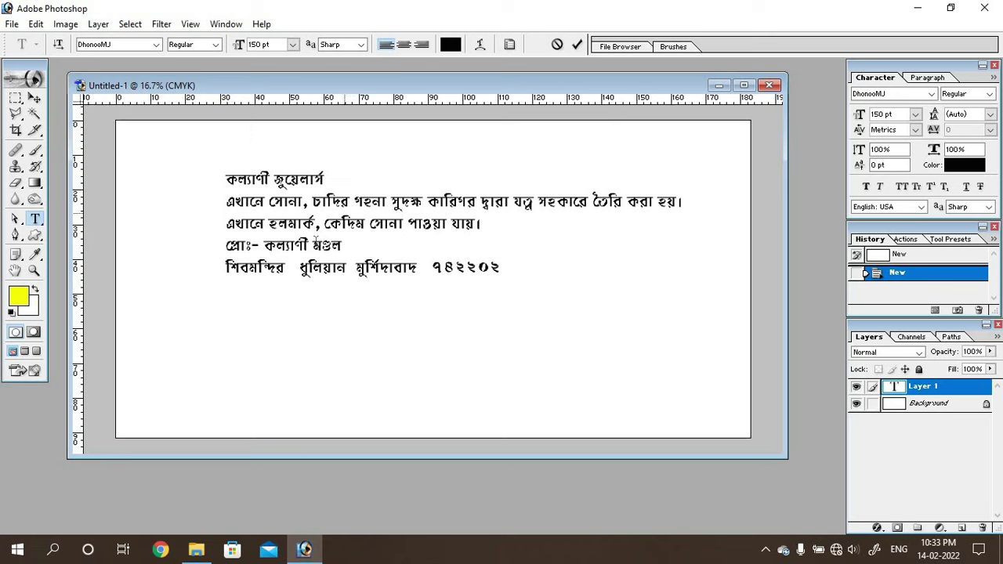
- Shift the Bengali text block slightly lower and select the Background layer
click(34, 97)
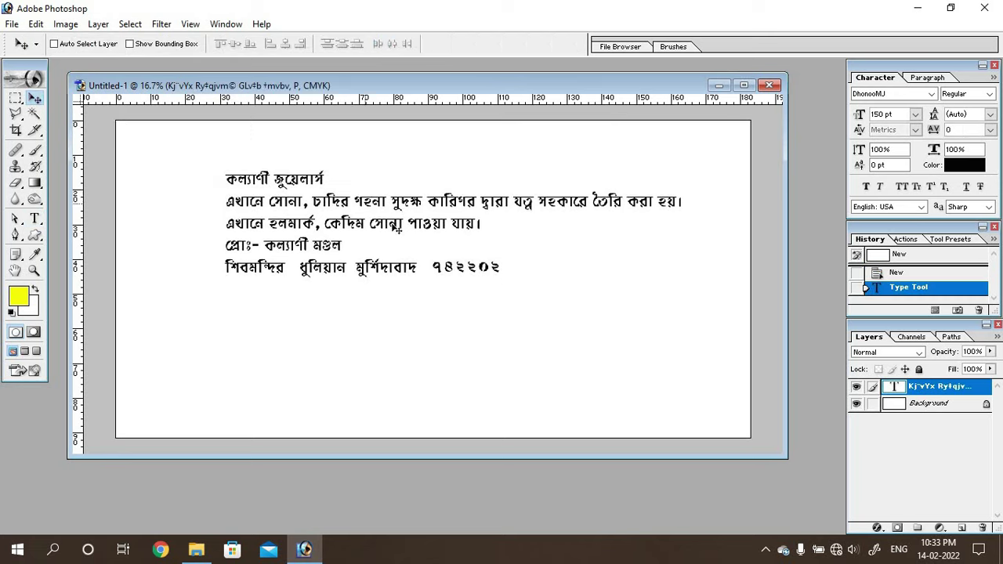
drag(445, 225, 448, 267)
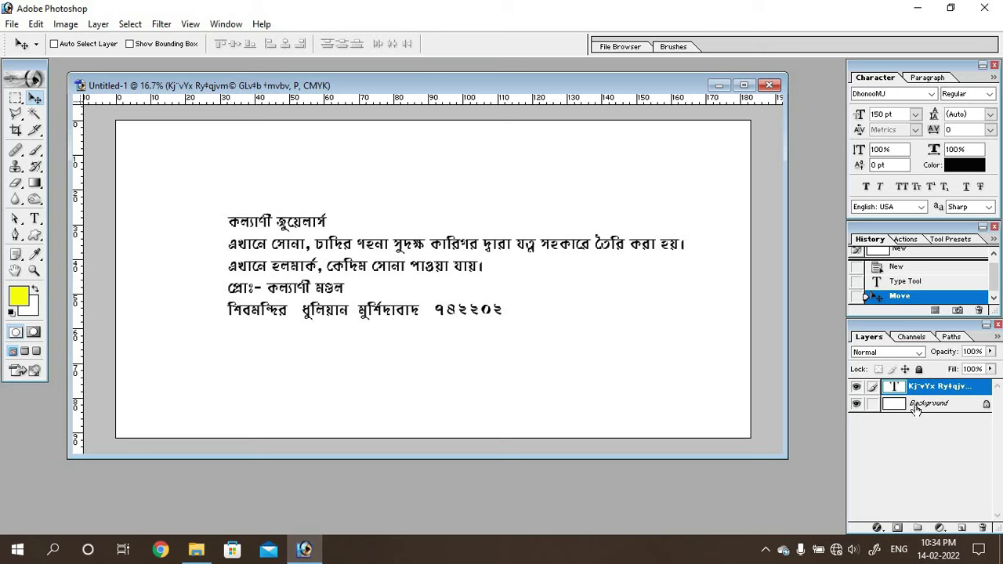
click(915, 406)
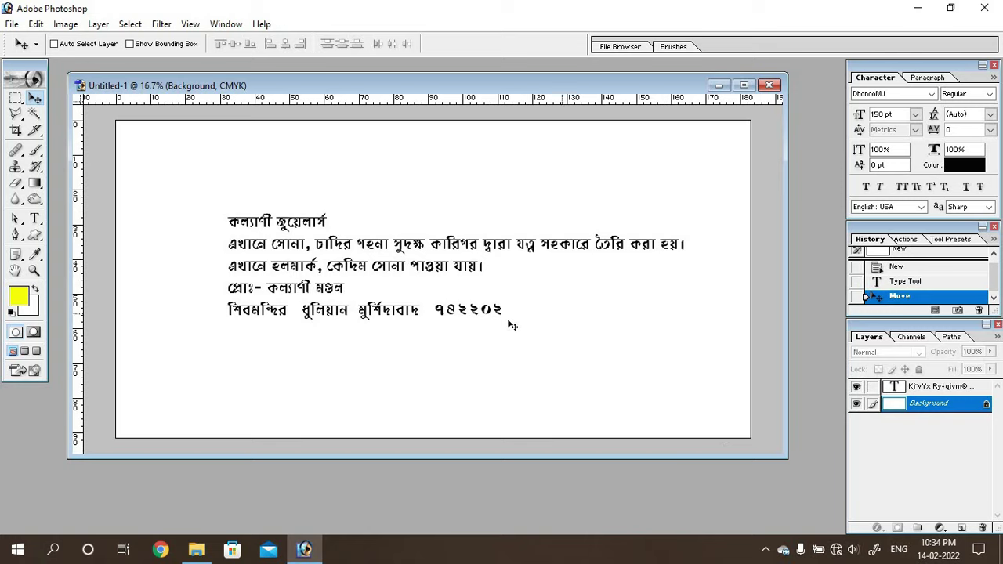
- Open model.png and drag the bride photo onto the banner's left side as Layer 1
double_click(29, 447)
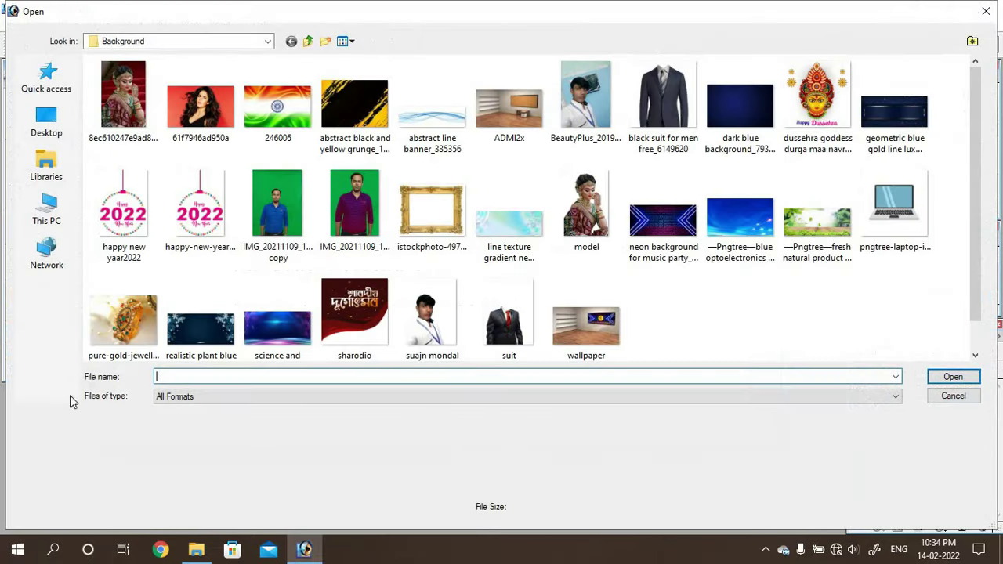
click(134, 108)
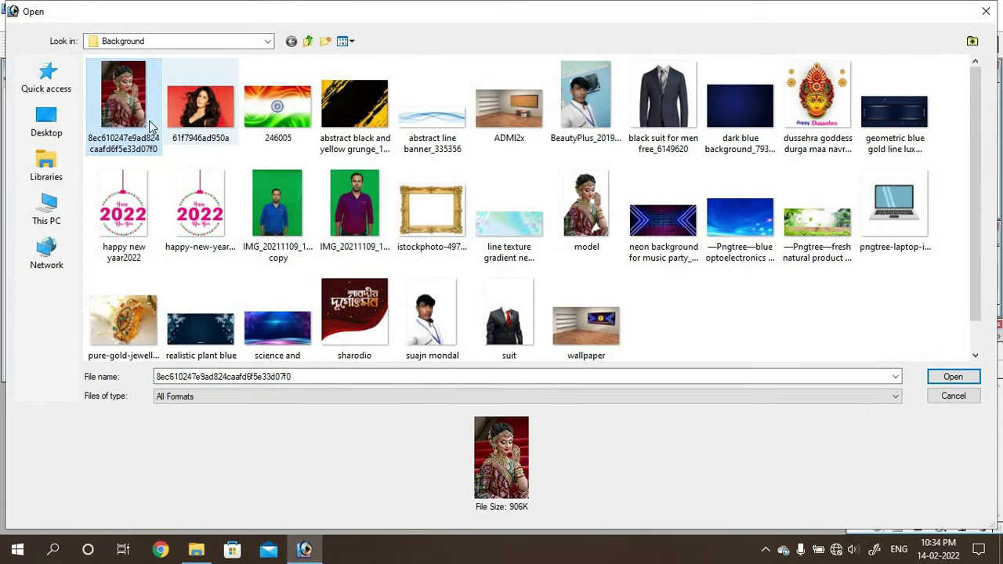
click(596, 213)
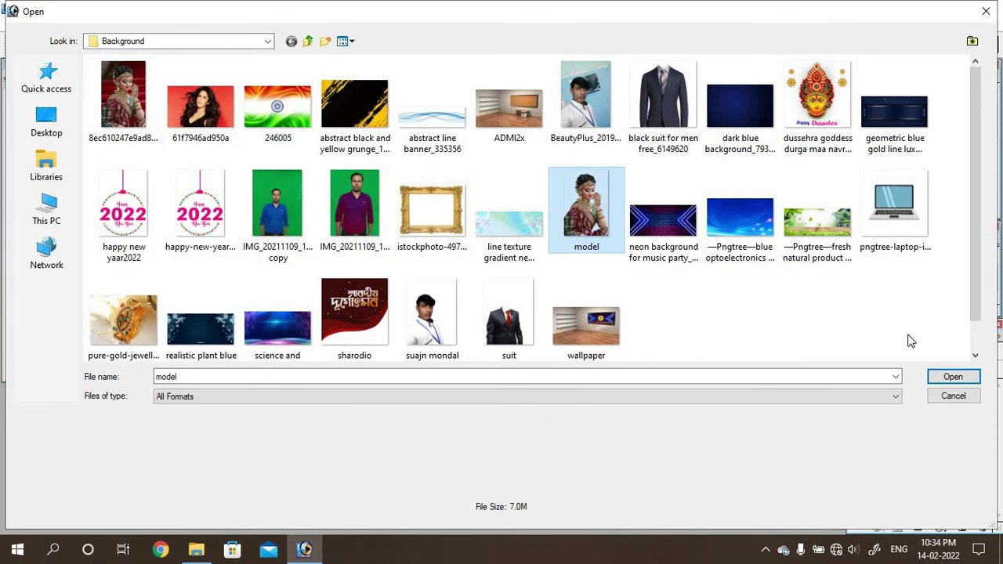
click(952, 376)
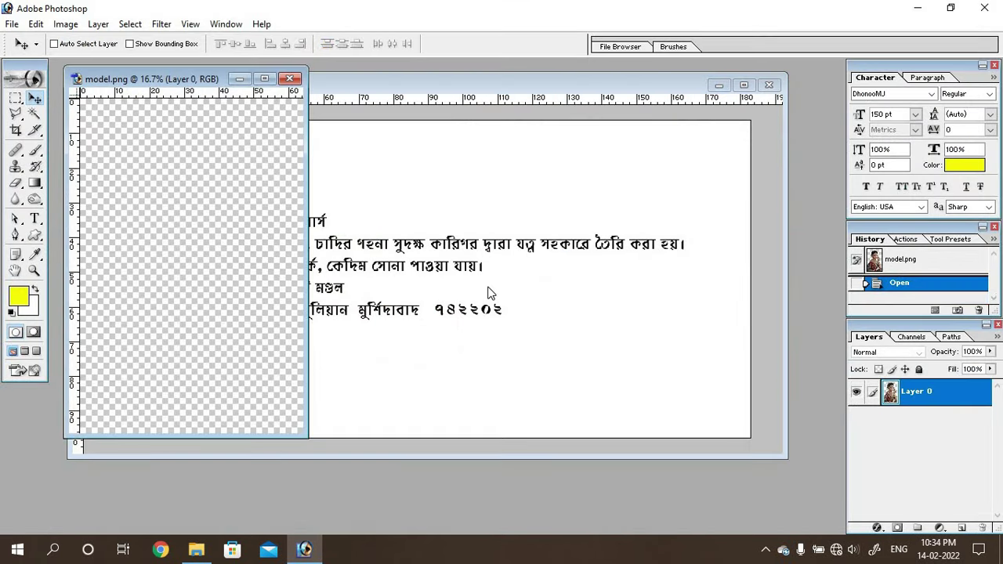
mouse_move(193, 210)
mouse_down()
mouse_move(432, 308)
mouse_move(455, 349)
mouse_move(243, 252)
mouse_move(221, 278)
mouse_move(221, 269)
mouse_up()
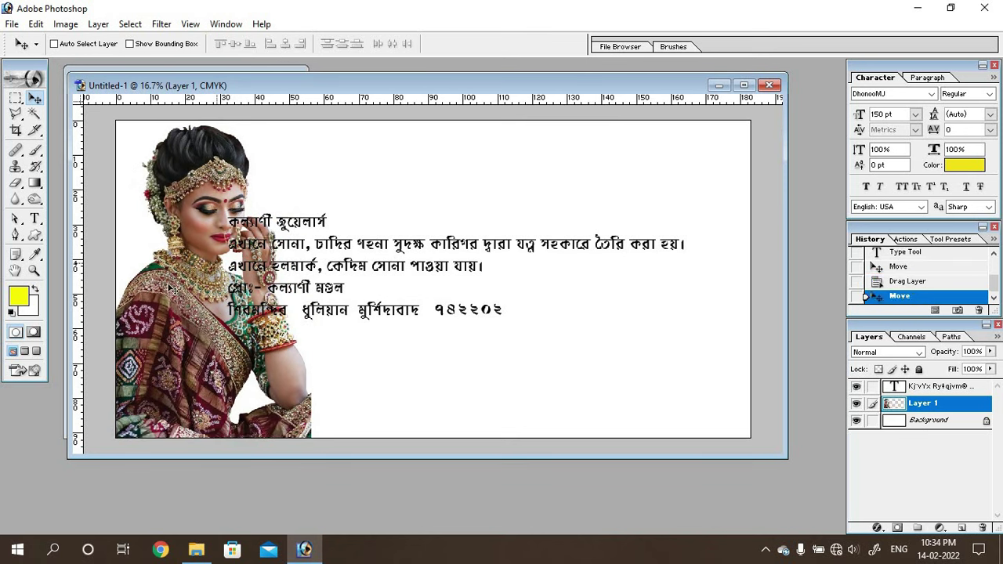
- Open pure-gold-jewellery.jpg and drag it into the banner as Layer 2
double_click(480, 507)
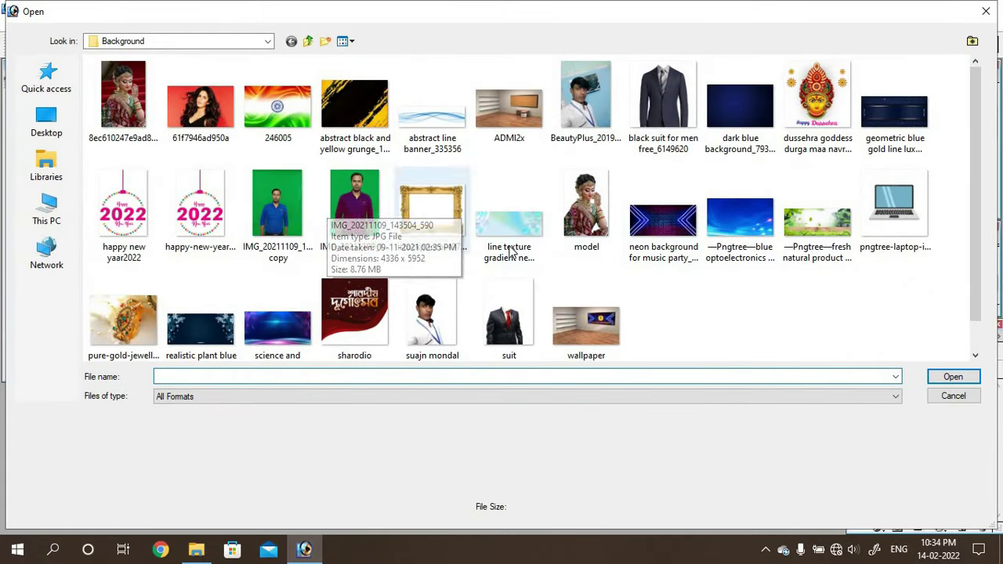
click(137, 330)
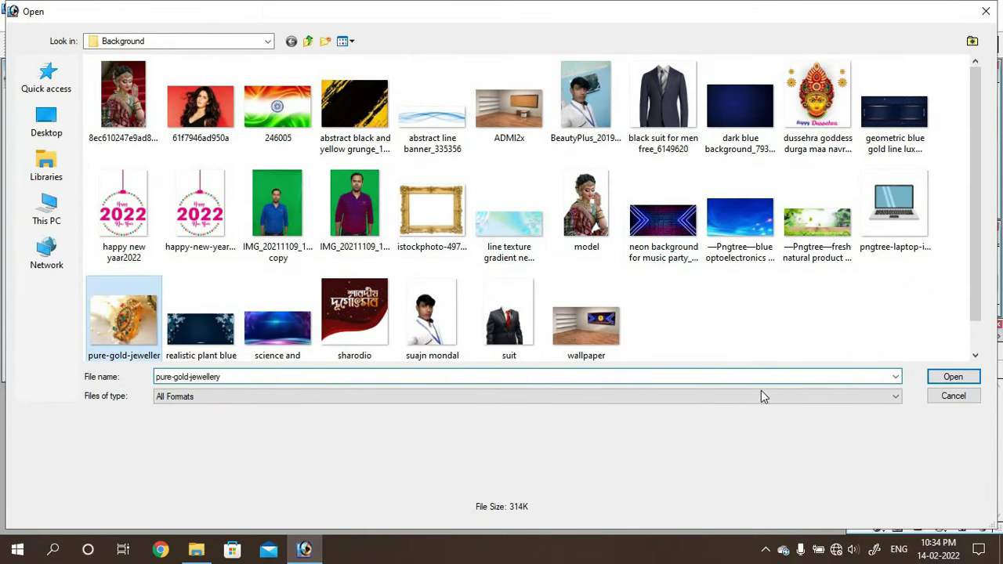
click(953, 377)
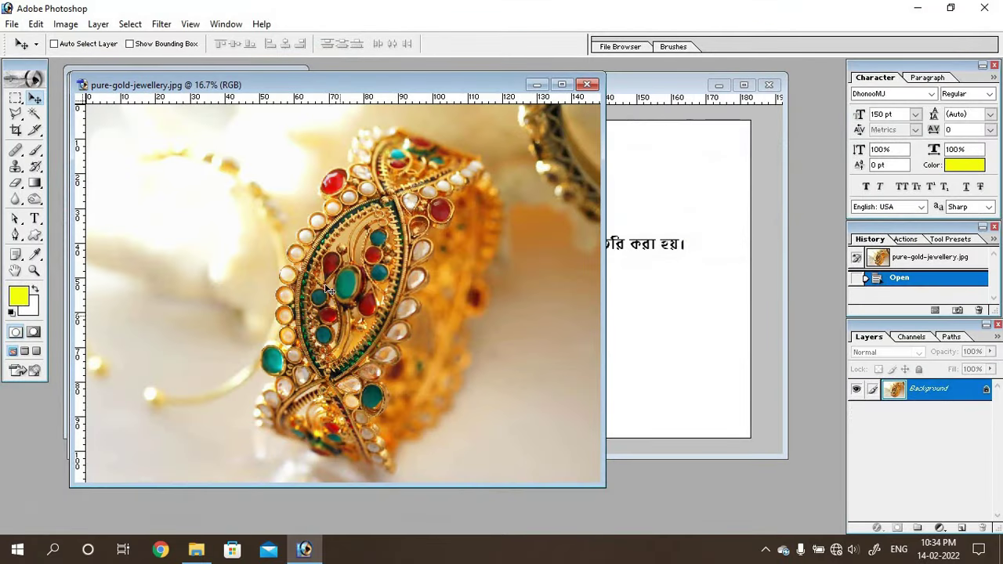
mouse_move(669, 289)
mouse_down()
mouse_move(688, 280)
mouse_move(618, 307)
mouse_up()
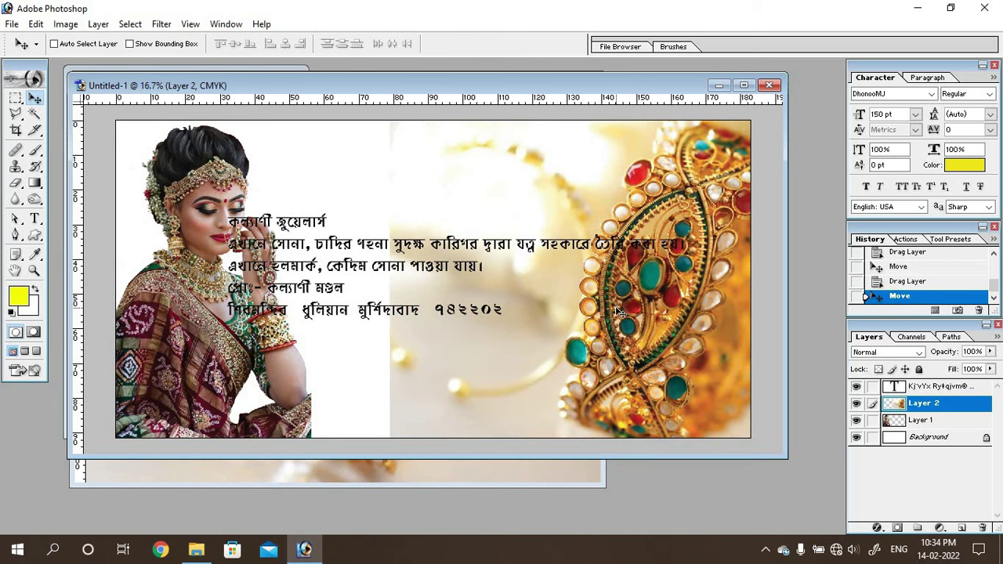
- Rotate the jewellery layer about 10° counter-clockwise with Free Transform
key(ctrl+t)
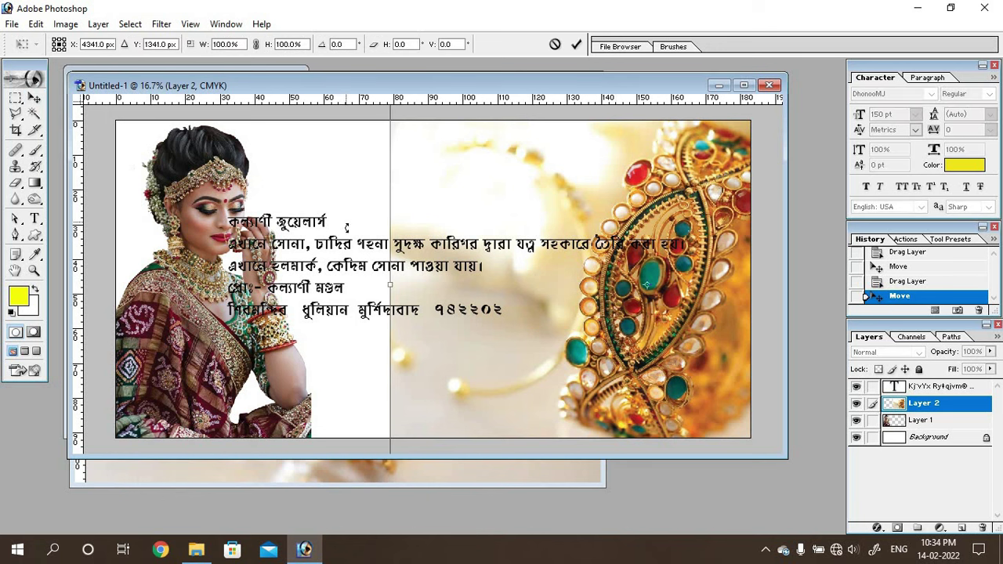
drag(646, 284, 646, 284)
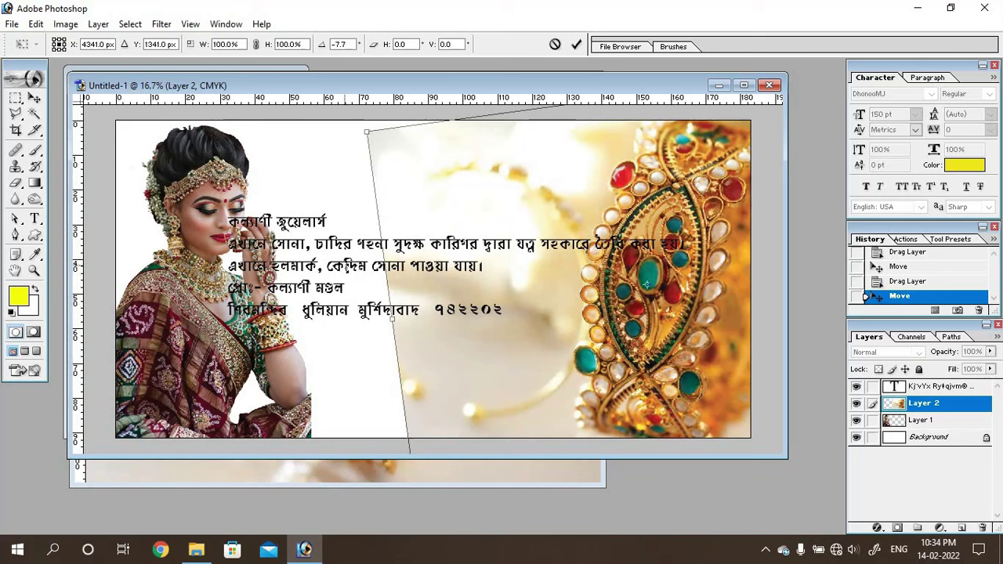
drag(347, 267, 343, 269)
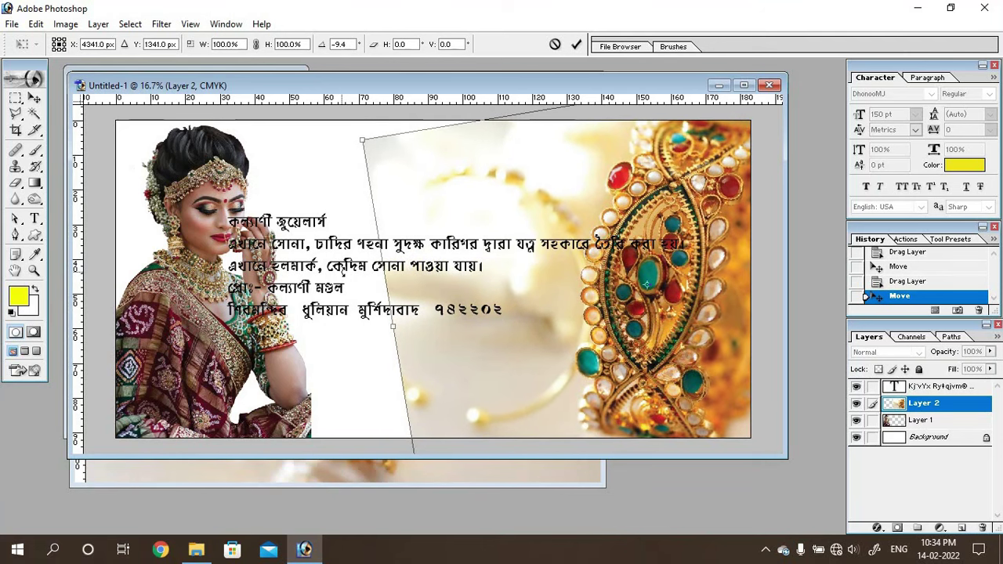
key(Return)
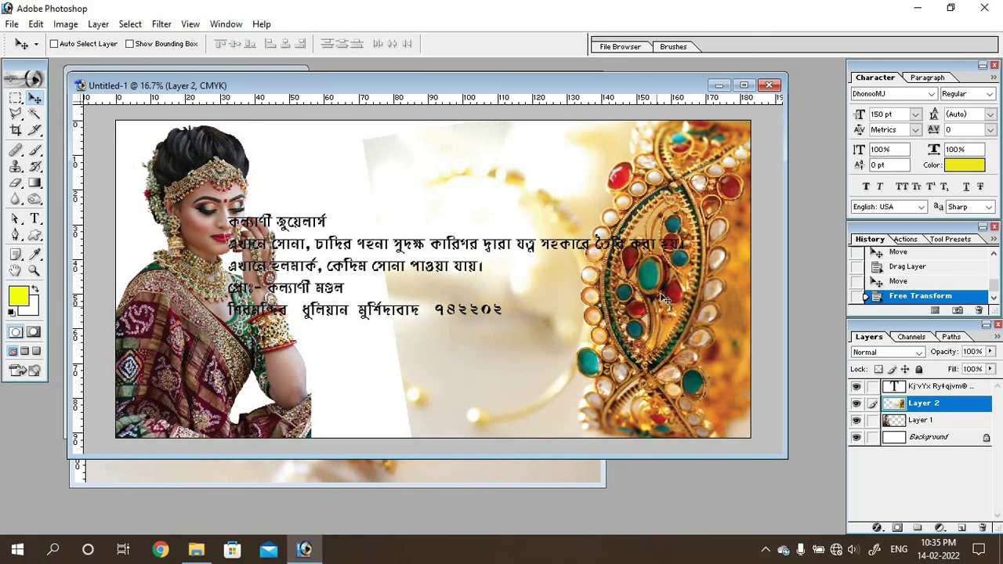
- Nudge the jewellery image into place on the banner's right side
drag(642, 335, 665, 298)
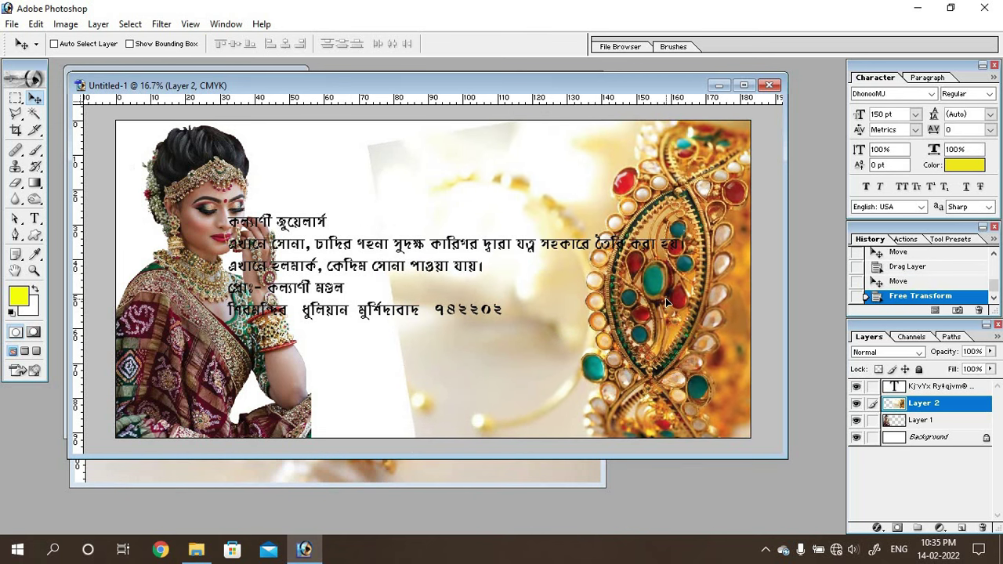
key(shift+Right)
key(shift+Right)
key(shift+Right)
key(shift+Right)
key(shift+Right)
key(shift+Right)
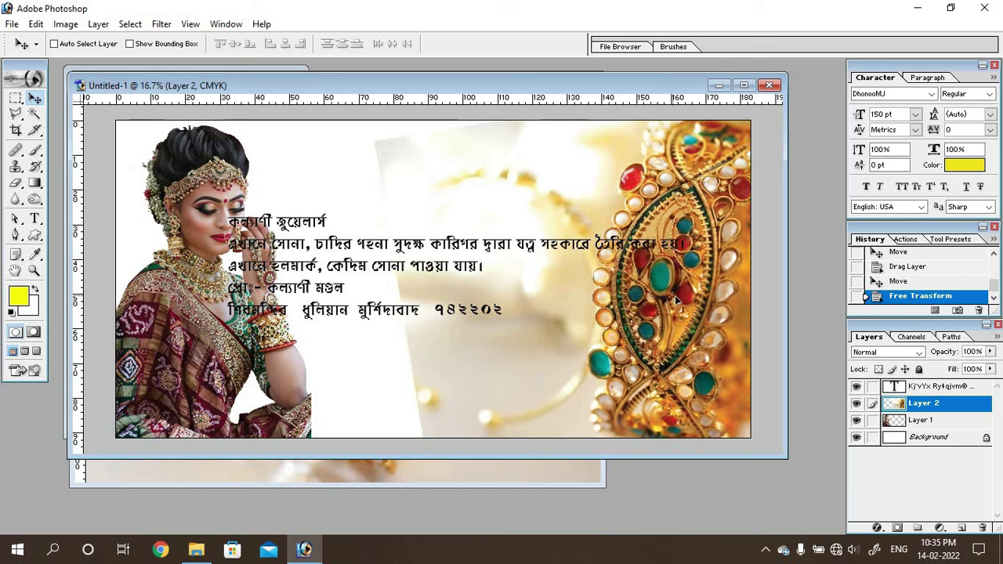
key(shift+Right)
key(shift+Right)
key(shift+Right)
key(shift+Right)
key(shift+Right)
key(shift+Right)
key(shift+Left)
key(shift+Left)
key(shift+Left)
key(shift+Left)
key(shift+Left)
key(shift+Left)
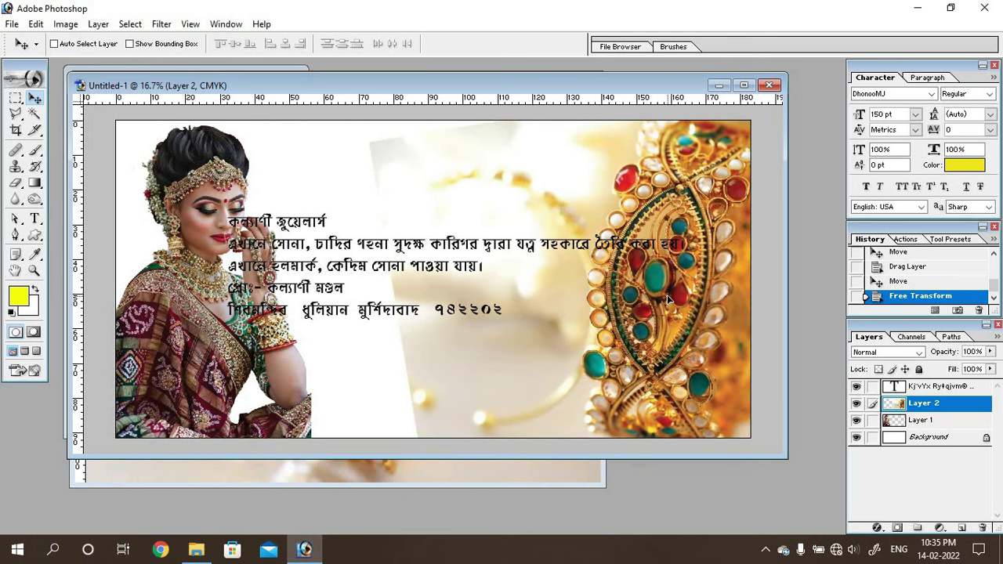
drag(666, 295, 668, 296)
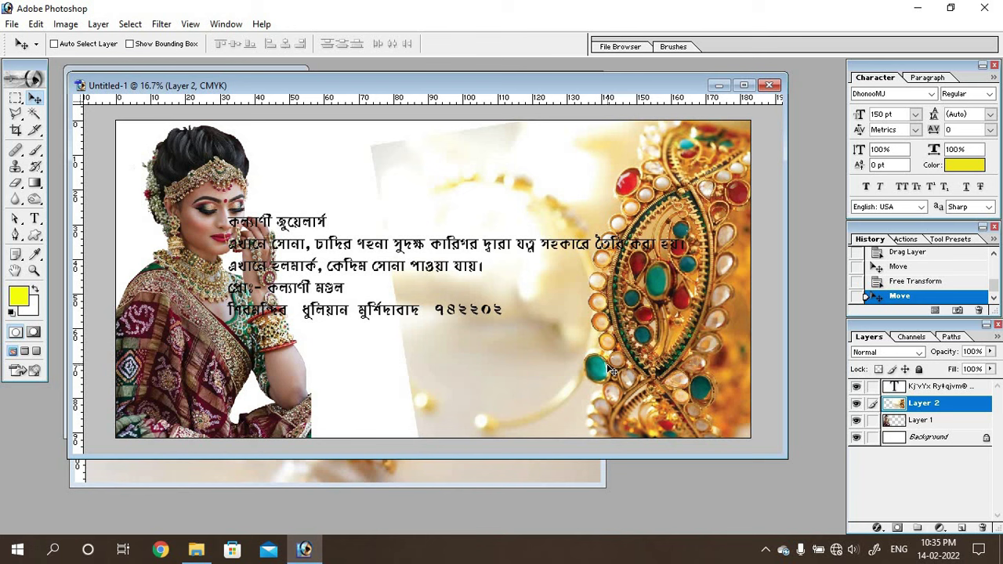
- Close the original jewellery photo, enlarge the banner window and zoom to 100%
click(560, 480)
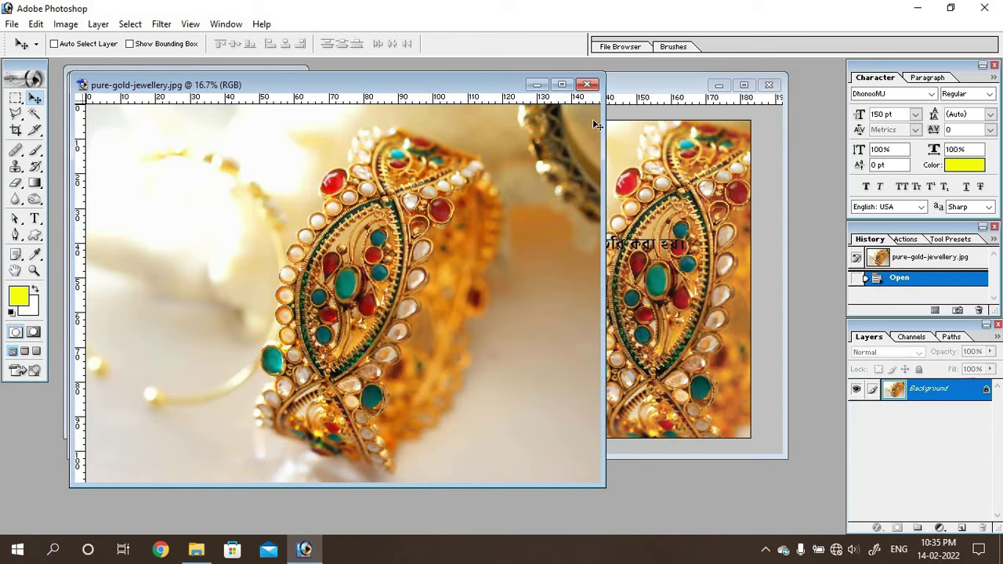
click(588, 85)
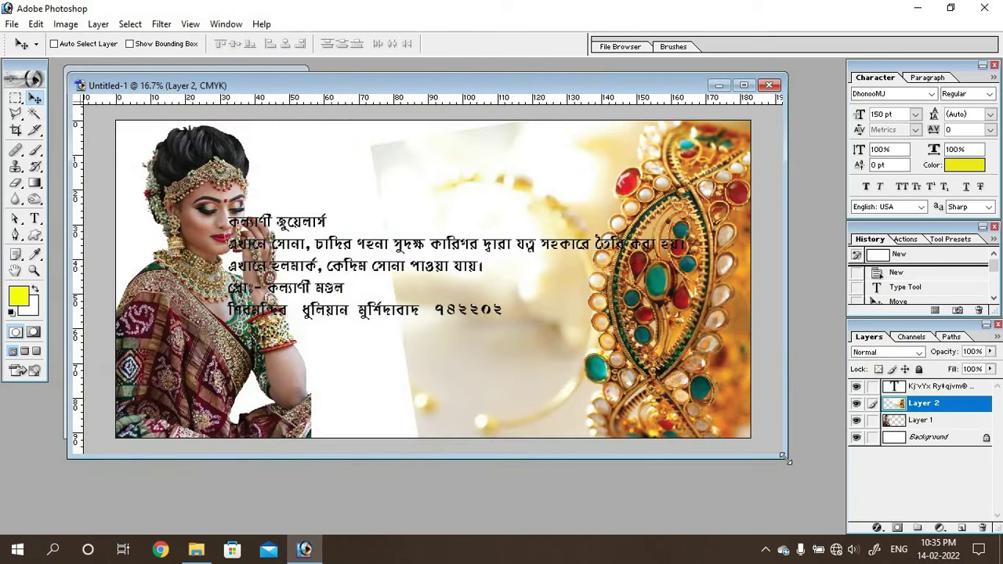
drag(788, 460, 826, 475)
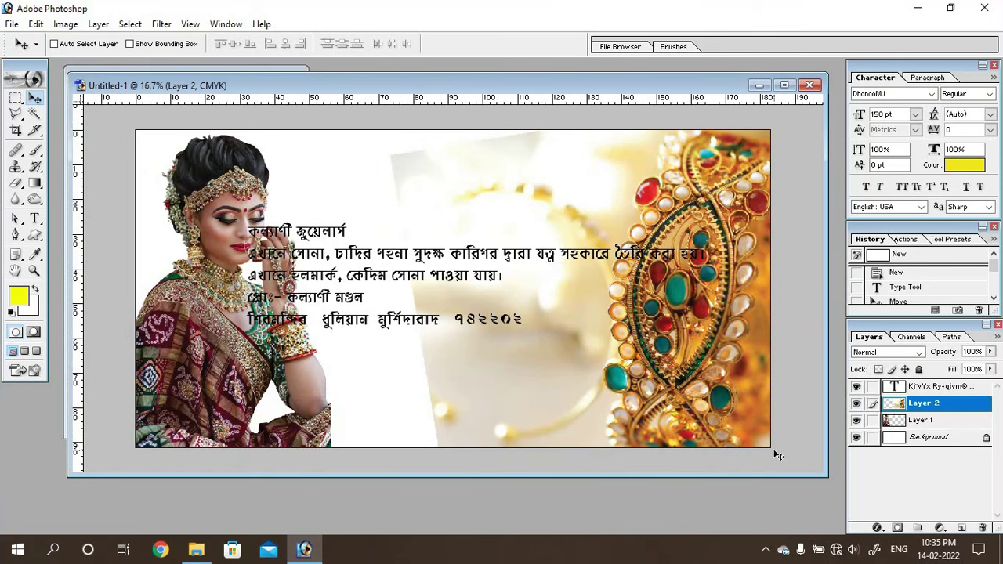
key(ctrl+plus)
key(ctrl+plus)
key(ctrl+plus)
key(ctrl+plus)
key(ctrl+plus)
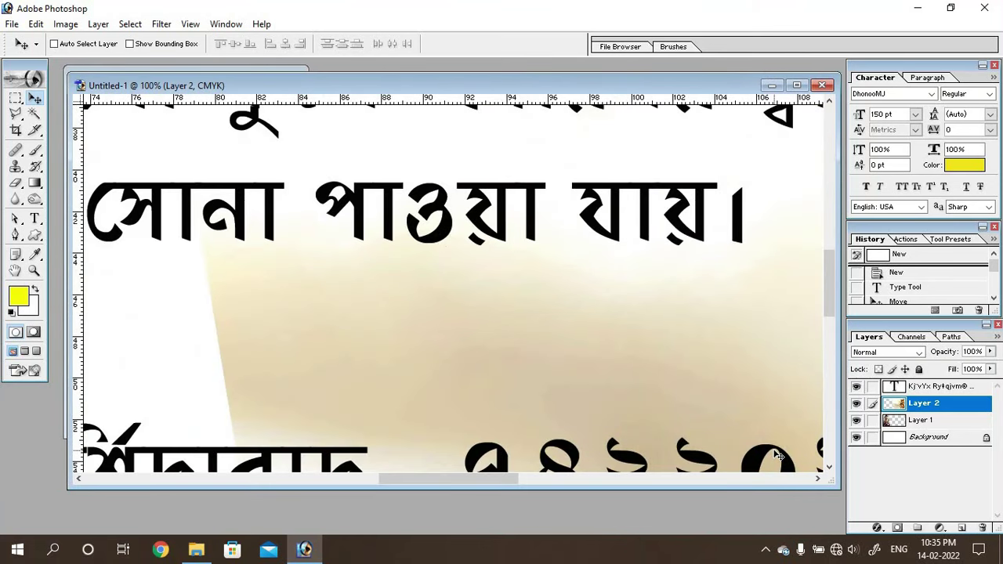
drag(409, 478, 659, 462)
scroll(335, 274, up, 3)
scroll(335, 273, up, 3)
scroll(335, 274, up, 3)
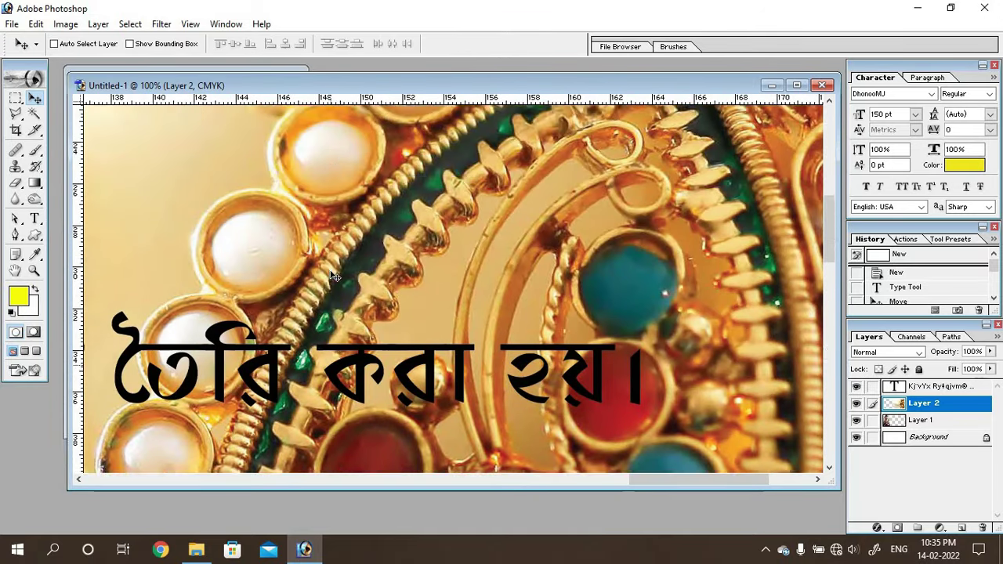
scroll(335, 273, up, 3)
scroll(335, 273, up, 3)
scroll(334, 274, up, 3)
scroll(334, 273, up, 1)
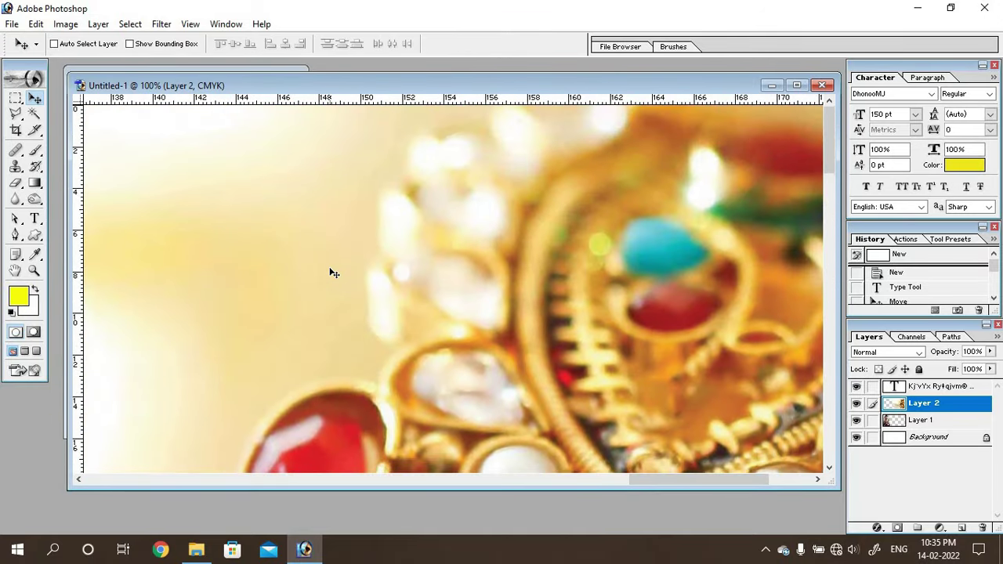
- Start a Pen path in Paths mode along the upper pearls of the jewellery's left edge
click(12, 237)
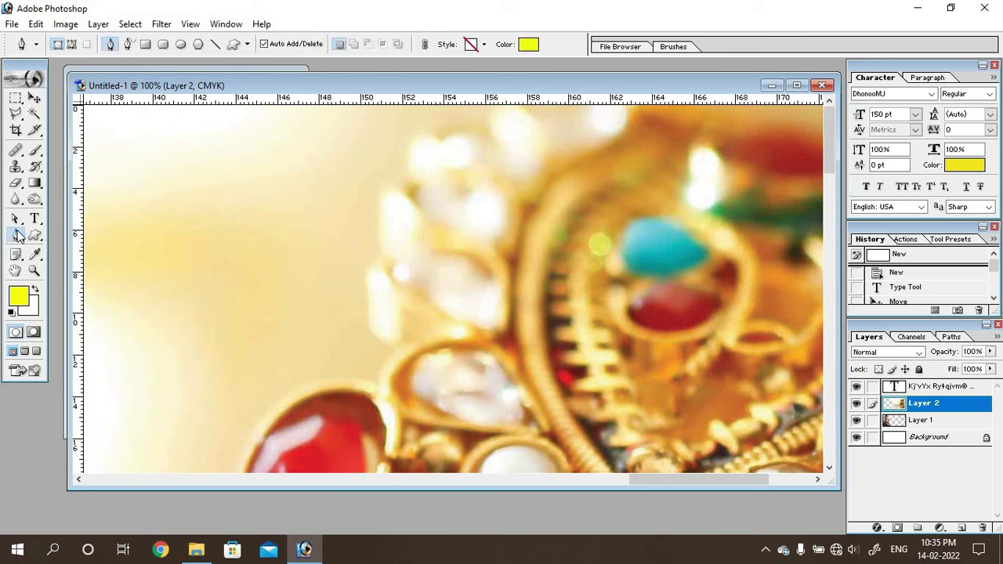
click(71, 44)
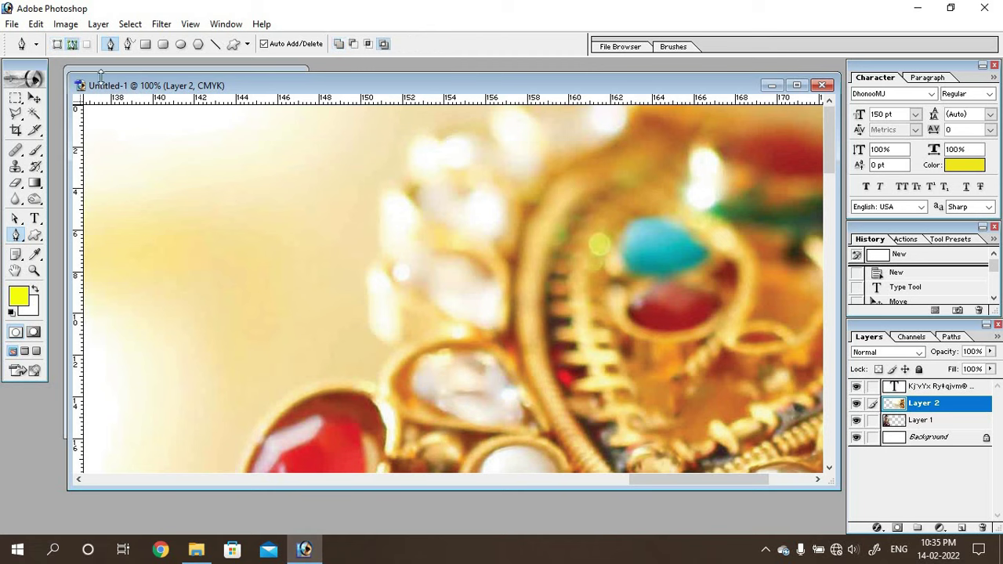
click(506, 110)
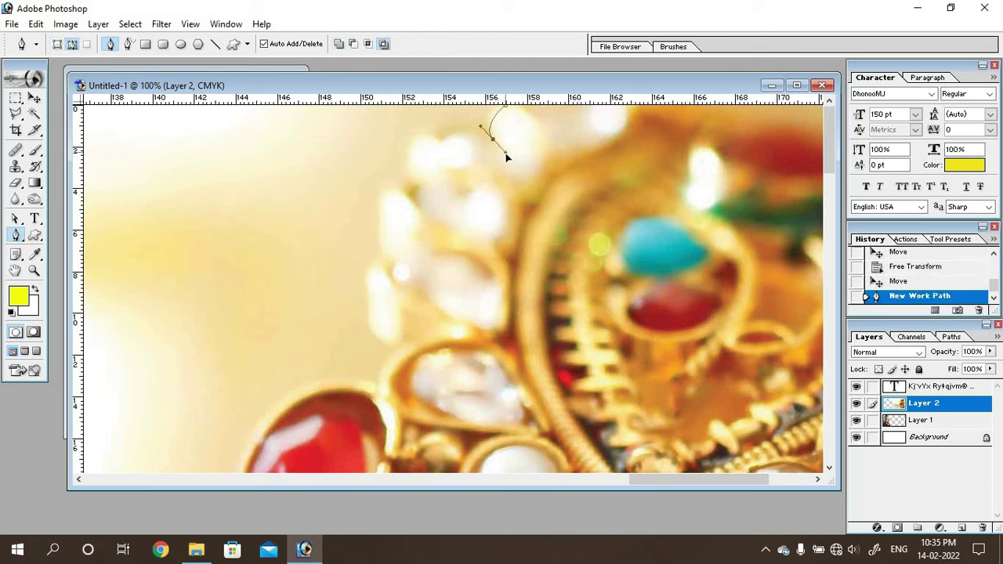
drag(494, 143, 505, 186)
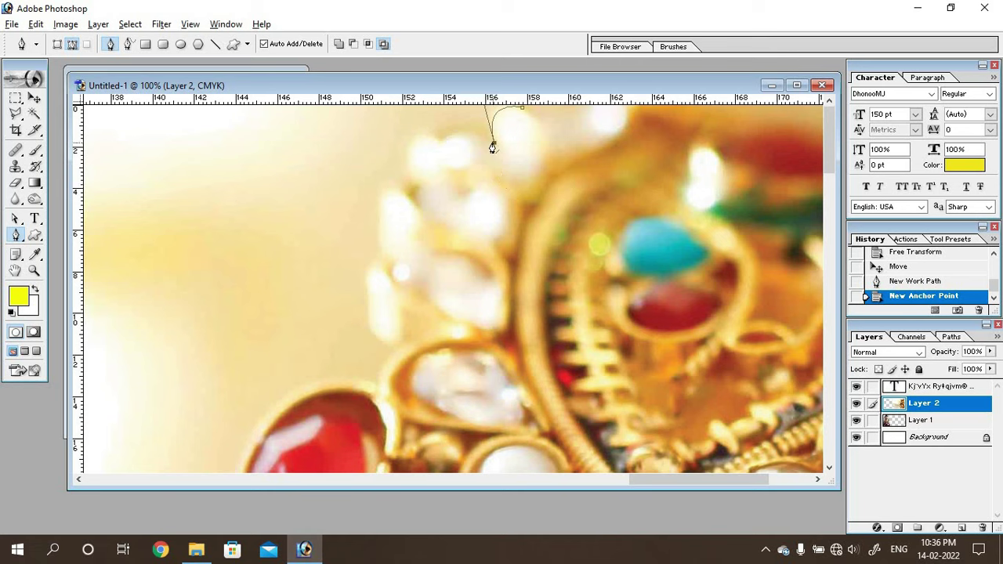
click(493, 144)
drag(443, 143, 431, 161)
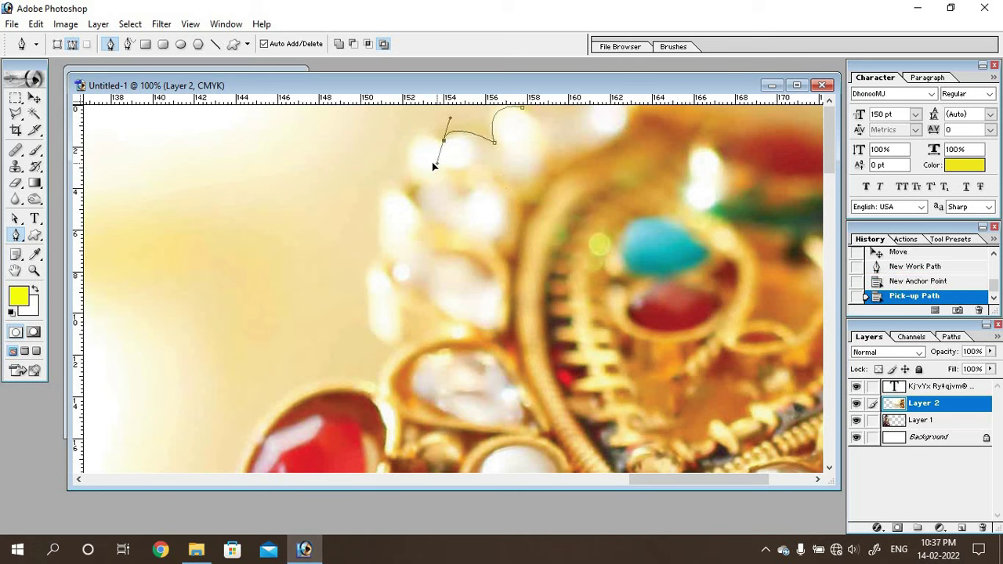
click(443, 143)
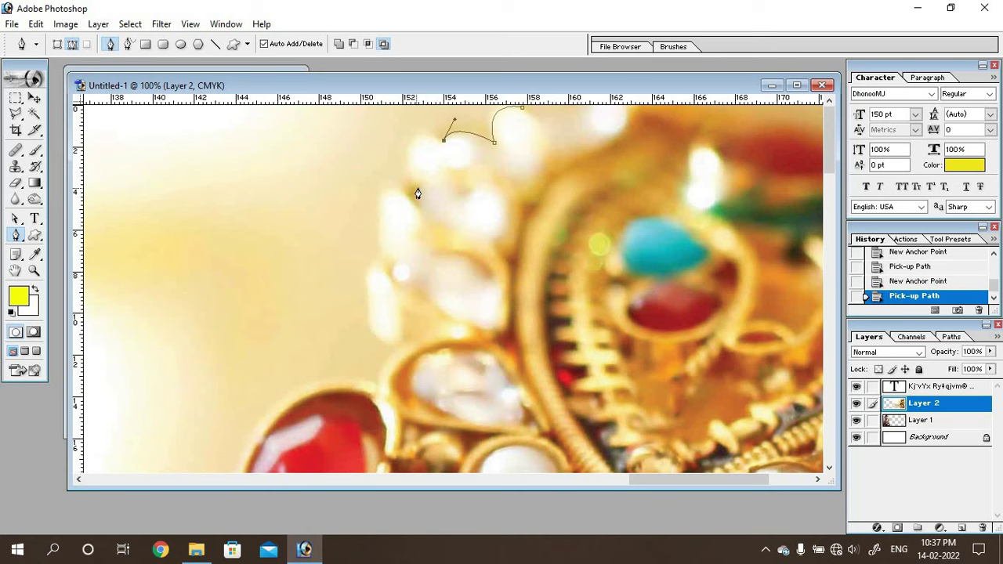
drag(417, 192, 437, 247)
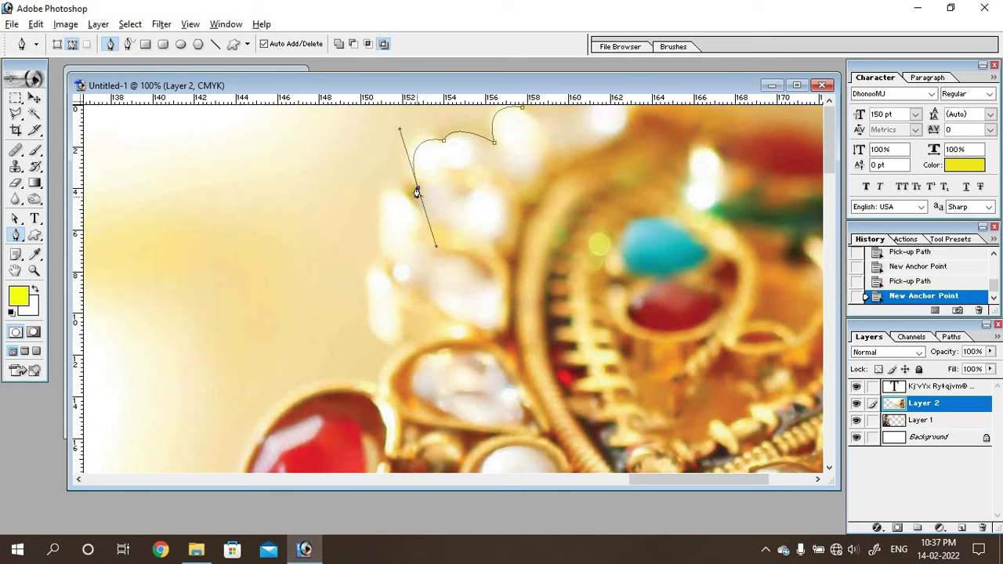
click(417, 190)
- Continue the curved path down around the lower pearls toward the red stone
click(416, 208)
drag(383, 255, 402, 359)
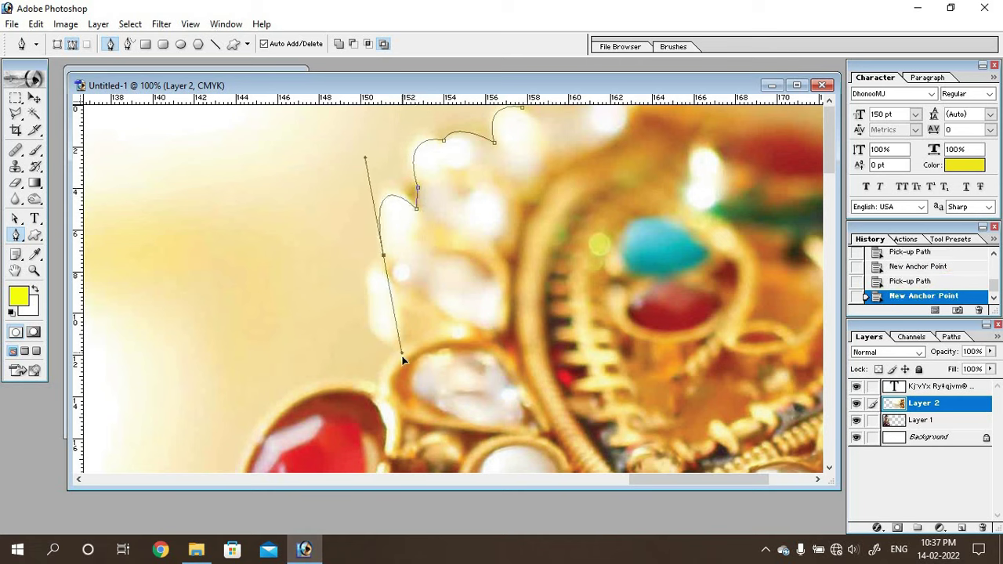
click(383, 256)
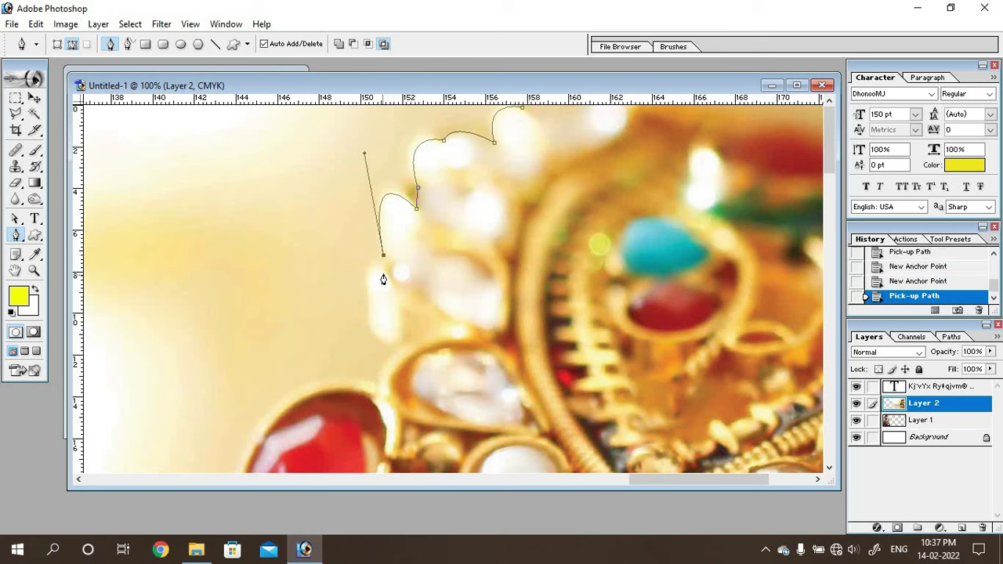
click(384, 268)
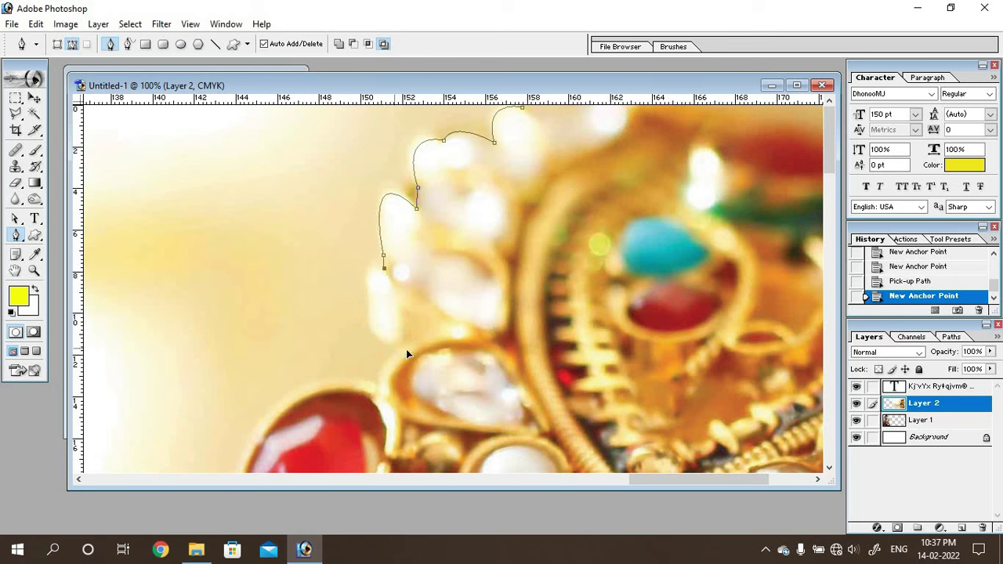
drag(394, 349, 449, 415)
click(395, 350)
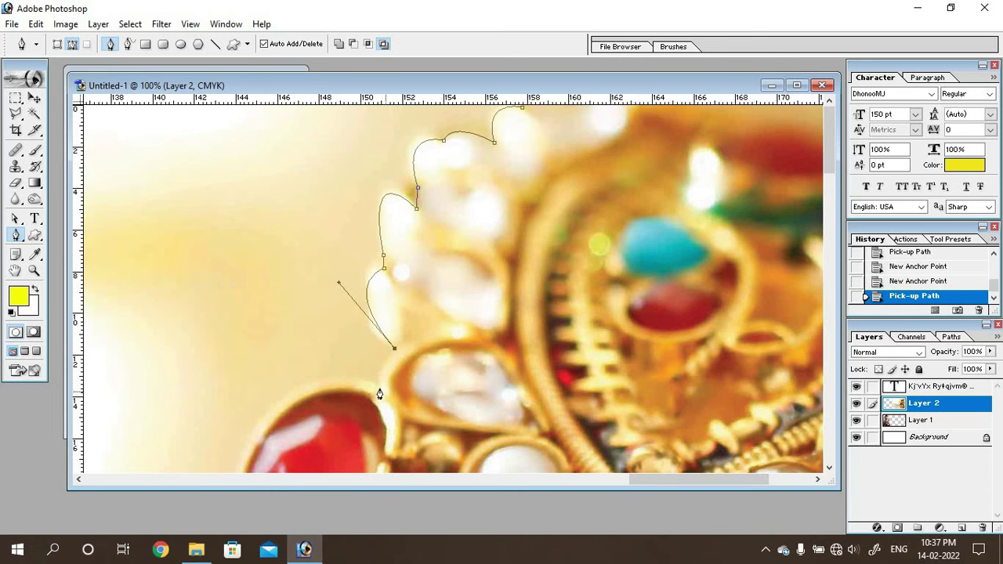
drag(377, 385, 383, 398)
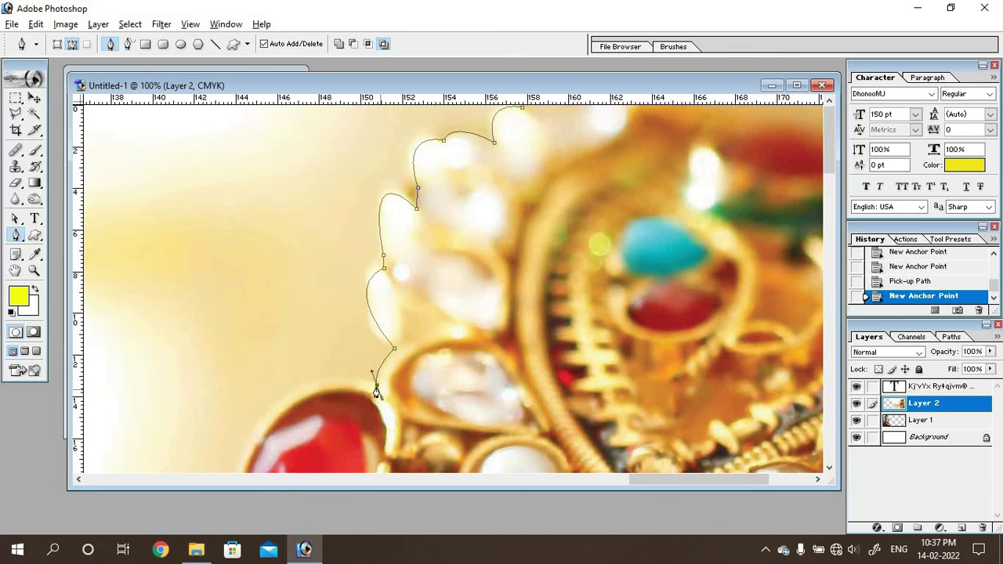
click(376, 387)
- Resume the path and curve it around the red stone's edge
scroll(251, 392, down, 1)
scroll(248, 376, down, 1)
scroll(243, 384, down, 1)
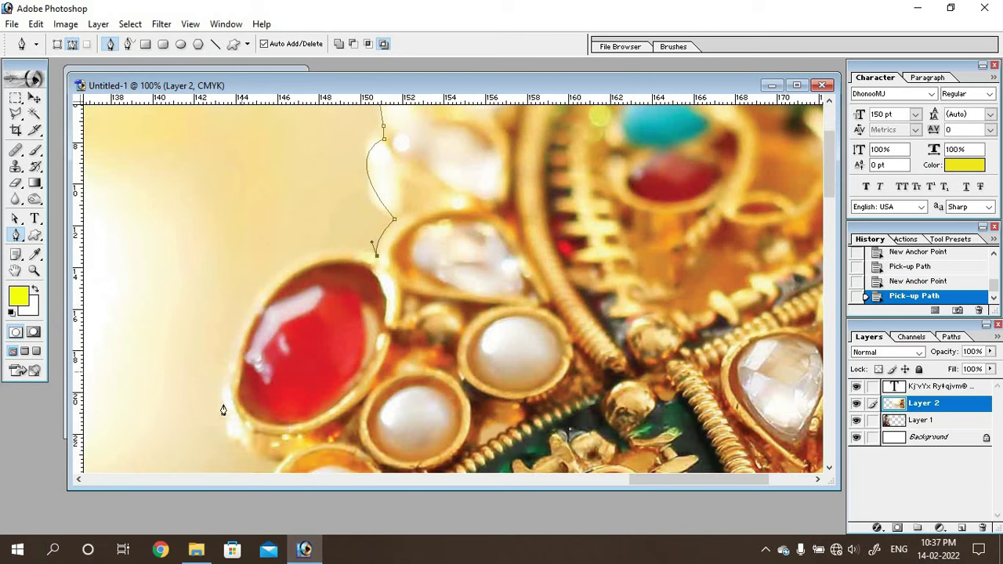
drag(224, 400, 197, 470)
scroll(205, 470, down, 3)
scroll(212, 408, down, 3)
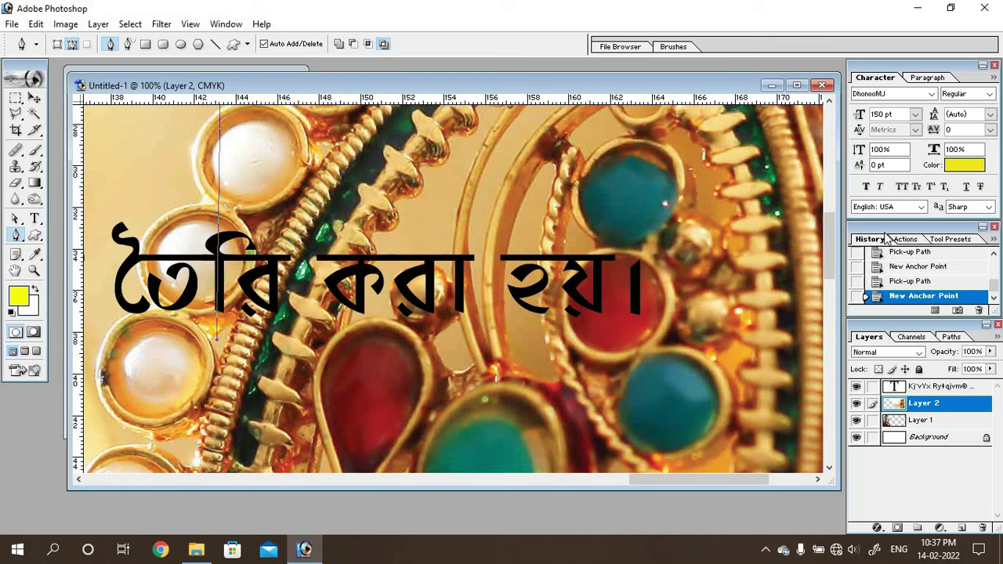
drag(833, 253, 826, 175)
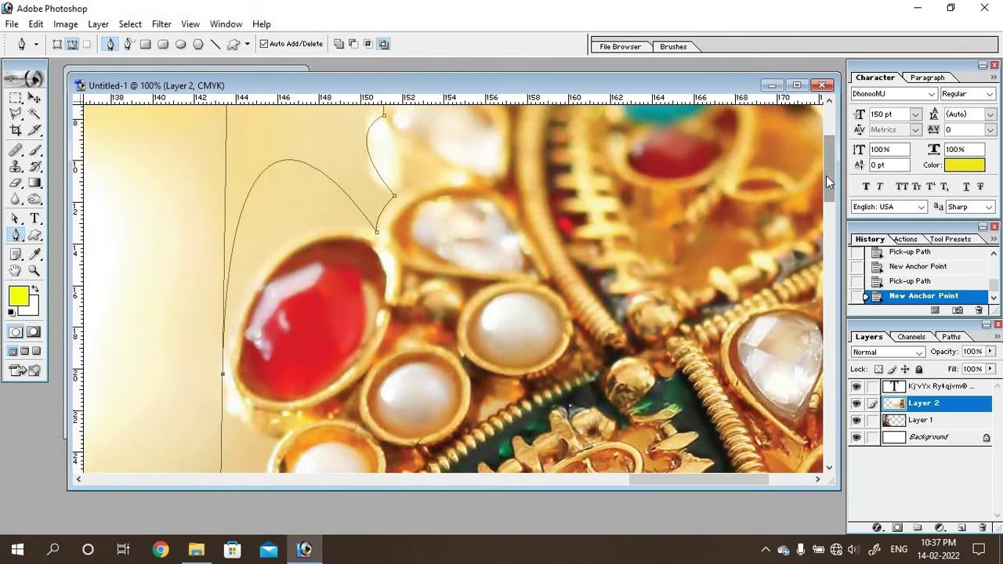
click(376, 231)
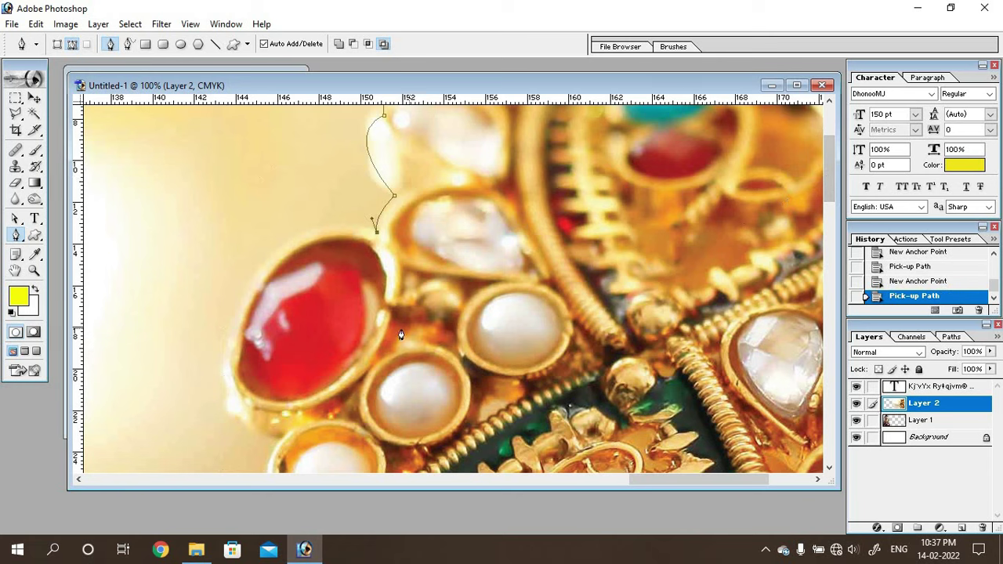
scroll(360, 311, down, 2)
scroll(360, 311, down, 1)
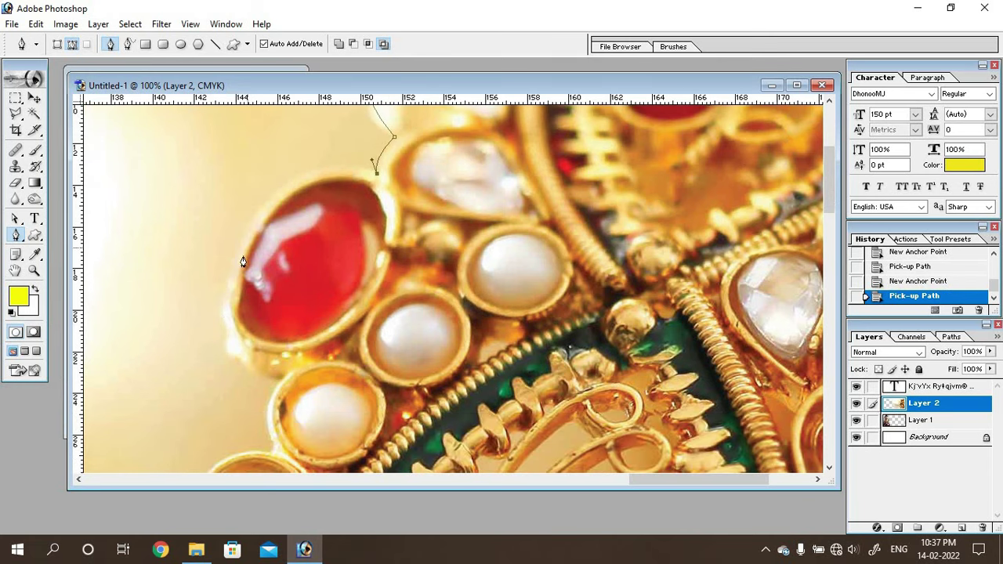
drag(238, 261, 222, 366)
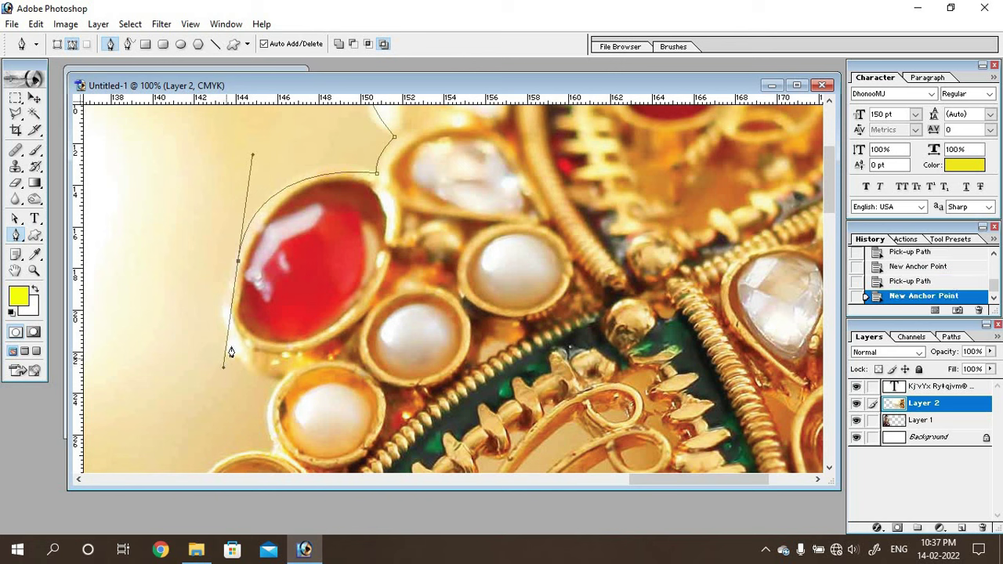
click(238, 261)
- Continue the path below the red stone and around the next pearls
mouse_move(283, 379)
mouse_down()
mouse_move(357, 407)
mouse_move(367, 389)
mouse_up()
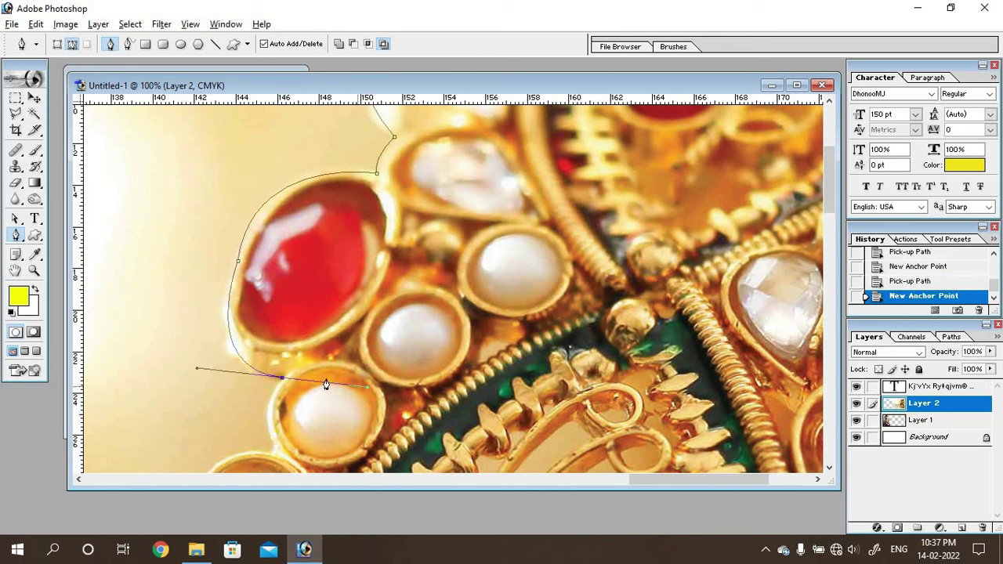
click(282, 380)
scroll(279, 376, down, 2)
scroll(277, 369, down, 2)
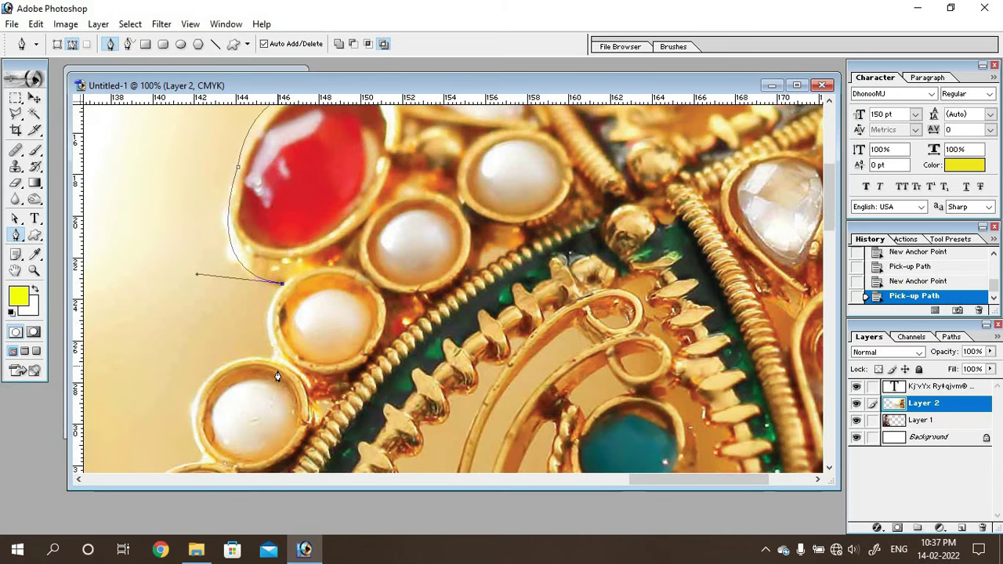
drag(273, 358, 299, 400)
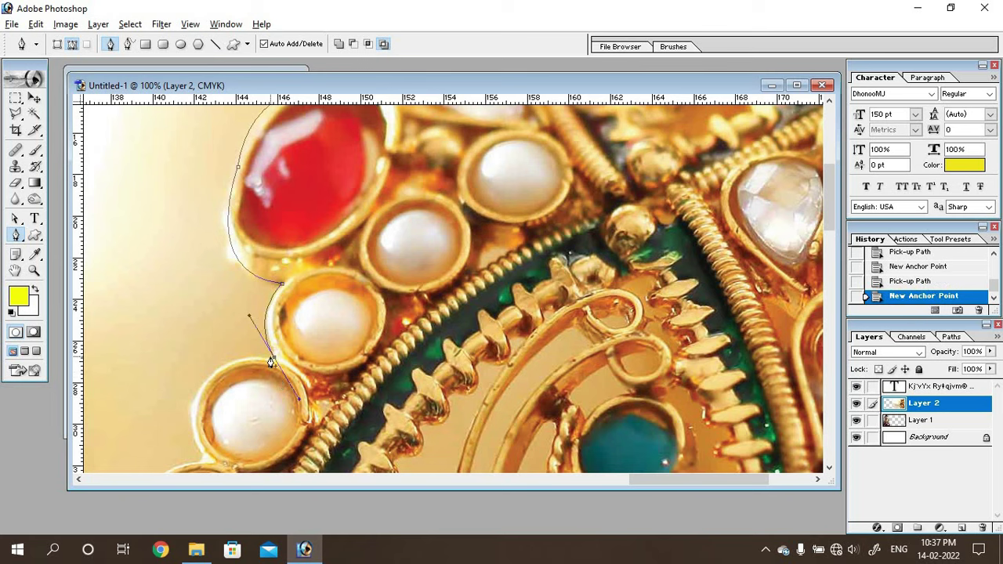
click(270, 362)
scroll(240, 384, down, 4)
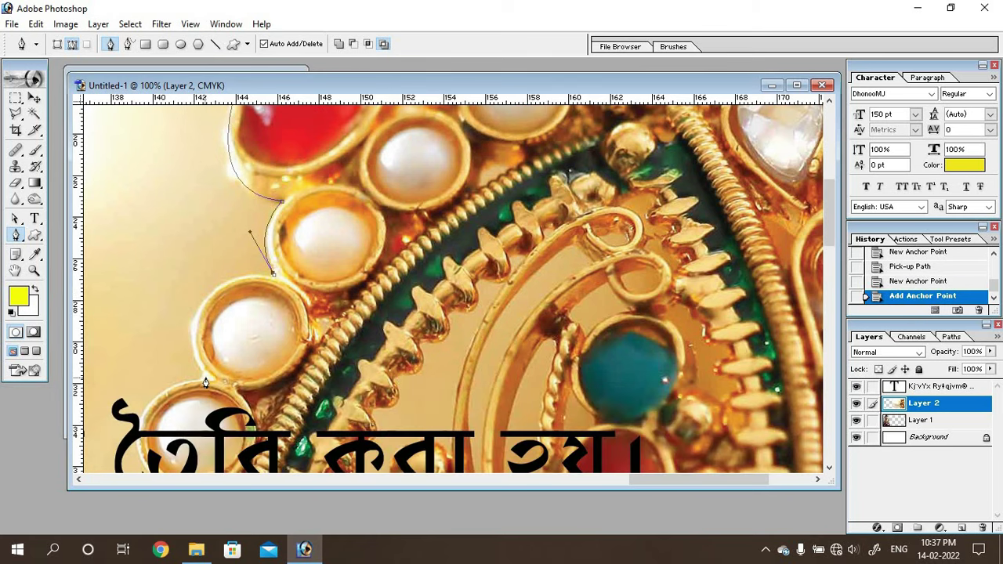
drag(206, 380, 270, 427)
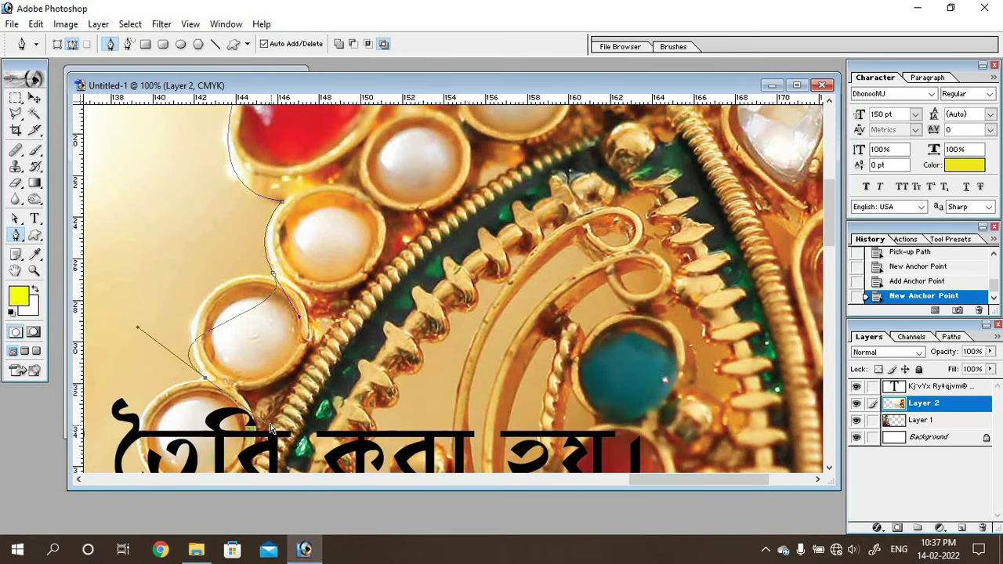
click(265, 282)
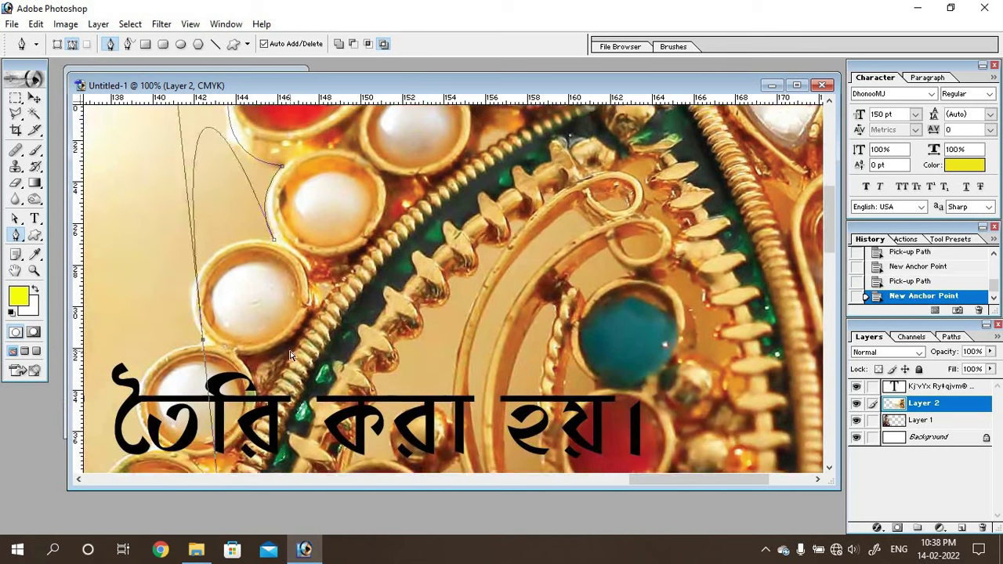
- Extend the path further down with a curved anchor along the teal stone
scroll(201, 385, down, 4)
drag(154, 321, 202, 385)
scroll(201, 385, down, 4)
drag(155, 355, 467, 319)
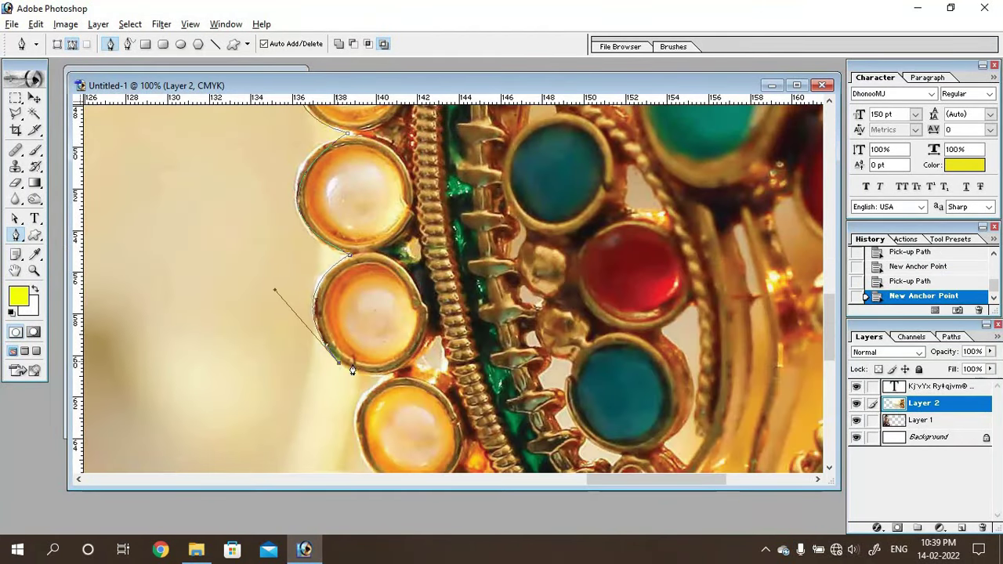
scroll(380, 257, down, 3)
drag(272, 336, 302, 269)
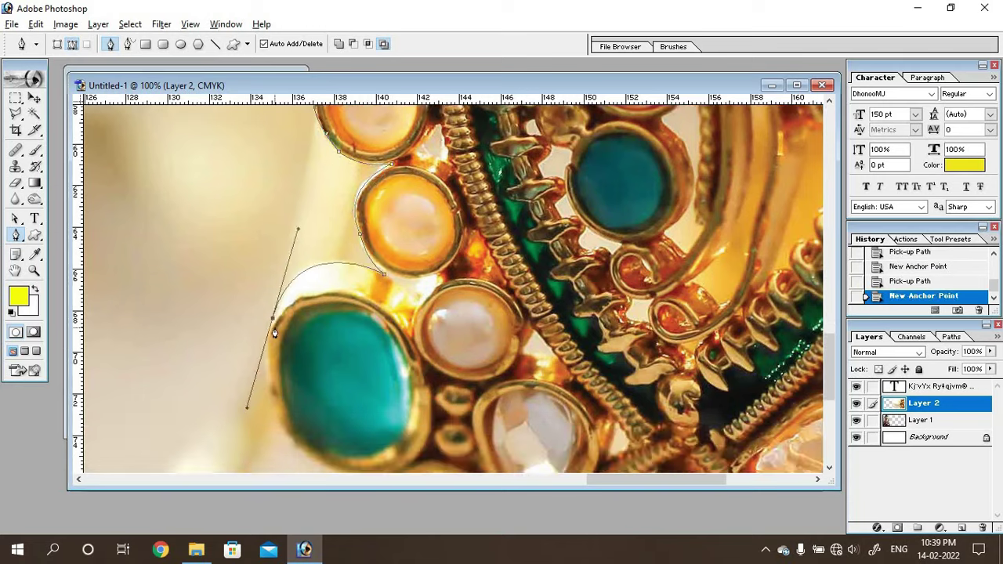
scroll(379, 257, down, 3)
scroll(380, 257, down, 3)
- Close the pen path around the blurred backdrop left of the jewellery
click(324, 470)
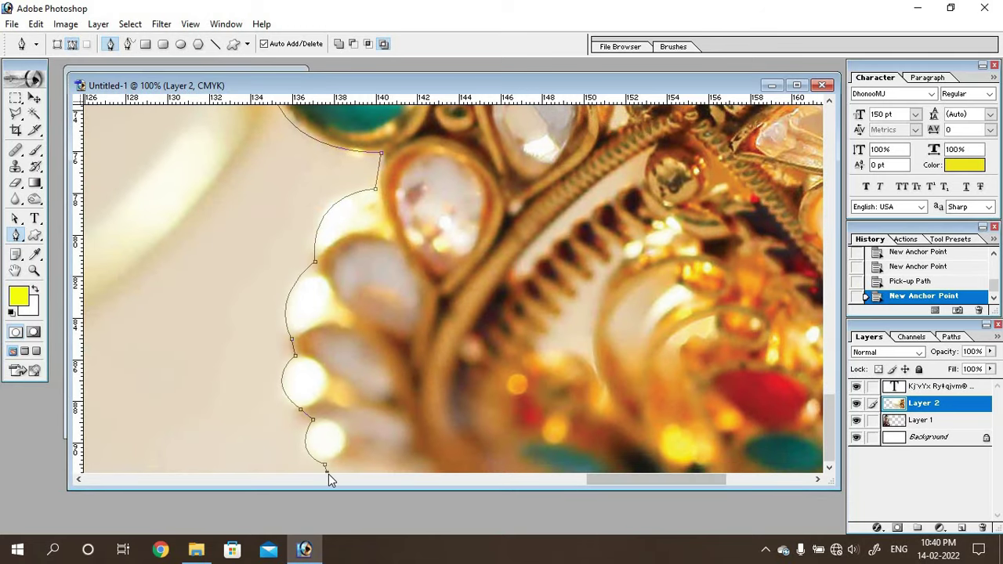
key(ctrl+minus)
key(ctrl+minus)
key(ctrl+minus)
key(ctrl+minus)
key(ctrl+minus)
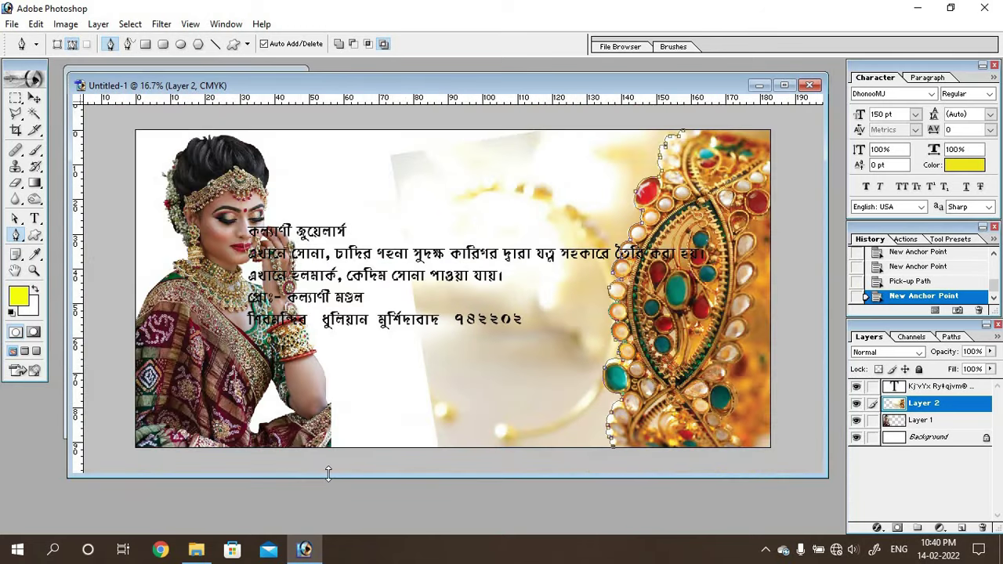
click(615, 463)
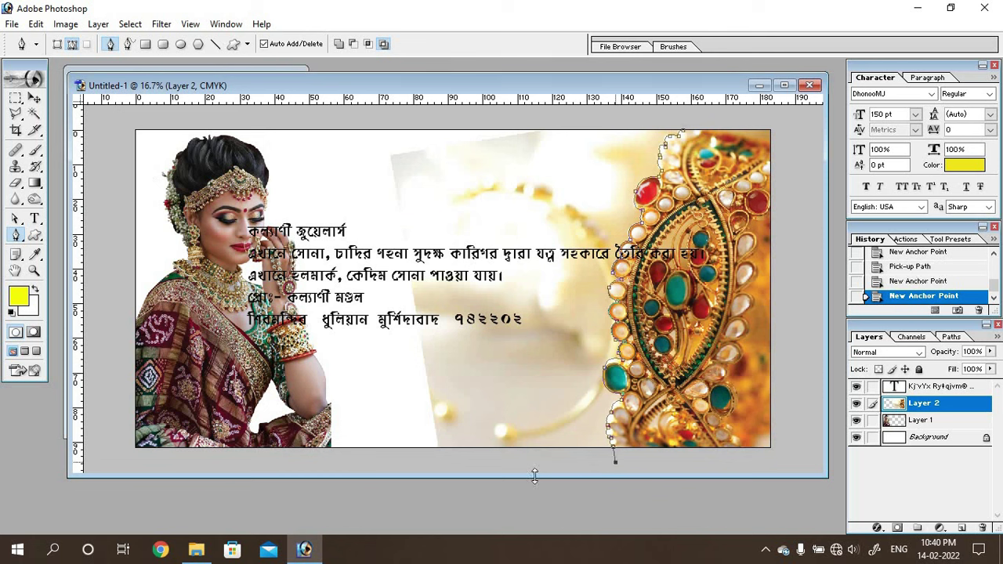
click(412, 465)
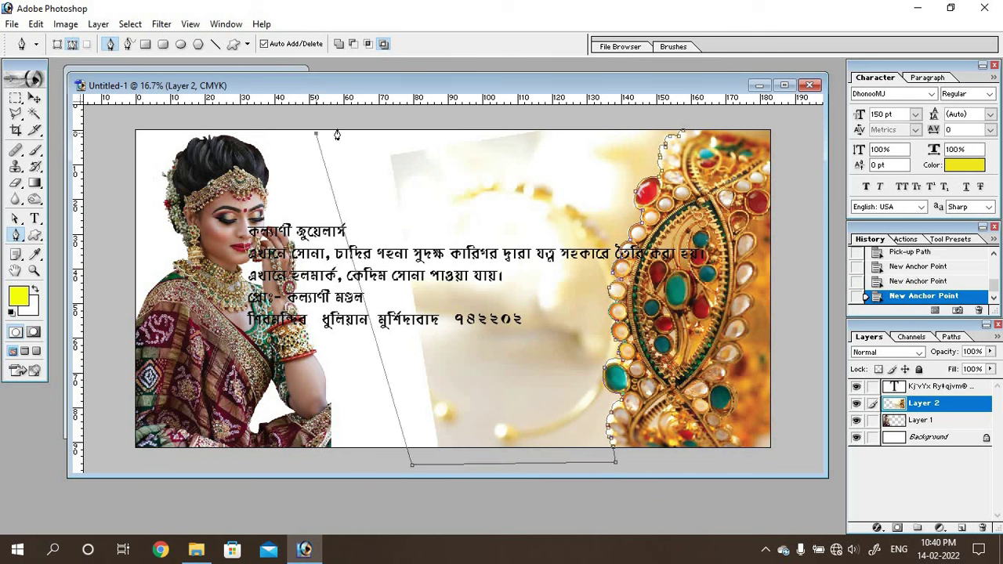
drag(317, 133, 408, 114)
click(699, 115)
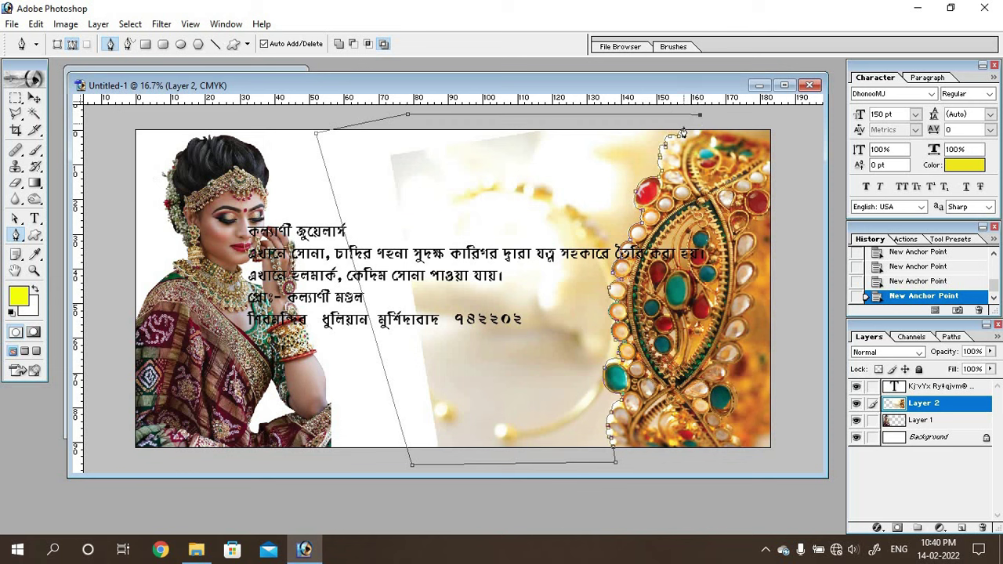
click(684, 136)
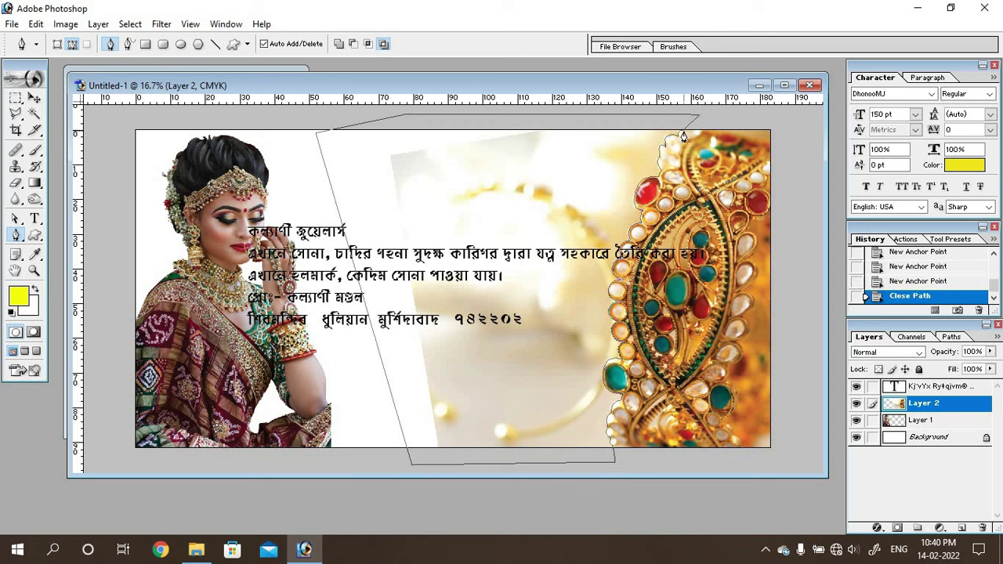
- Convert the path to a selection, delete the backdrop, and deselect
key(ctrl+Return)
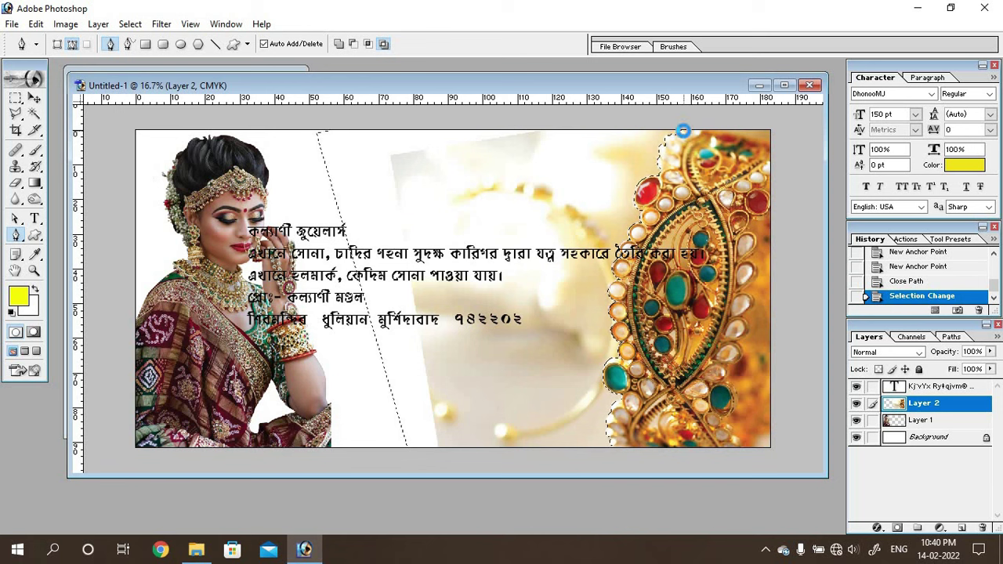
key(Delete)
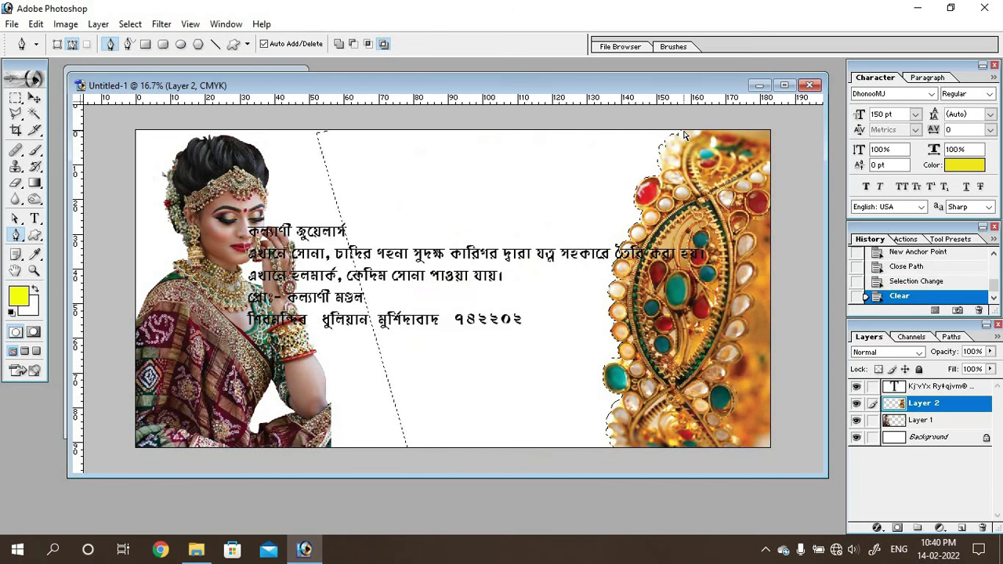
key(ctrl+d)
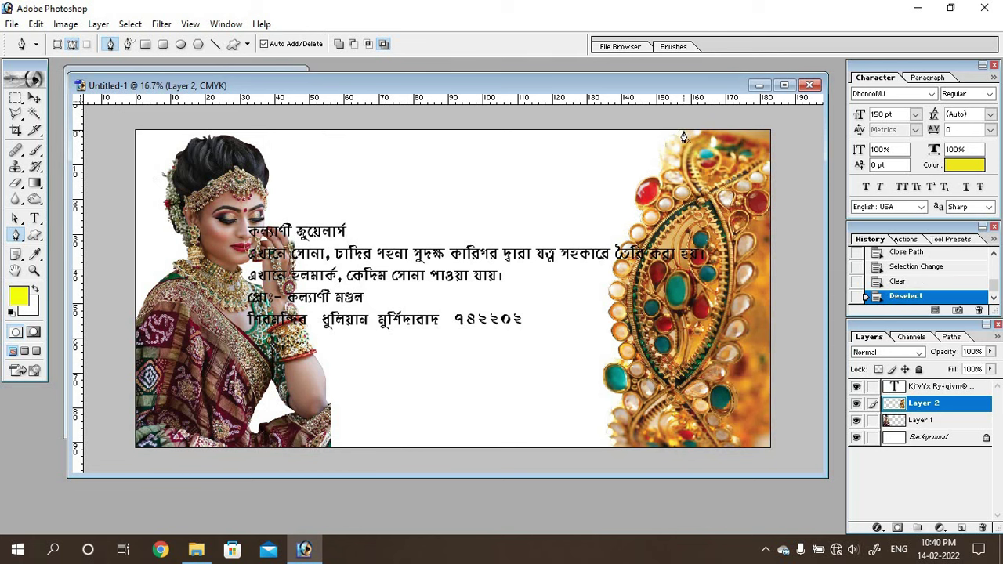
- Nudge the jewellery image on Layer 2 slightly right with the Move tool
click(34, 97)
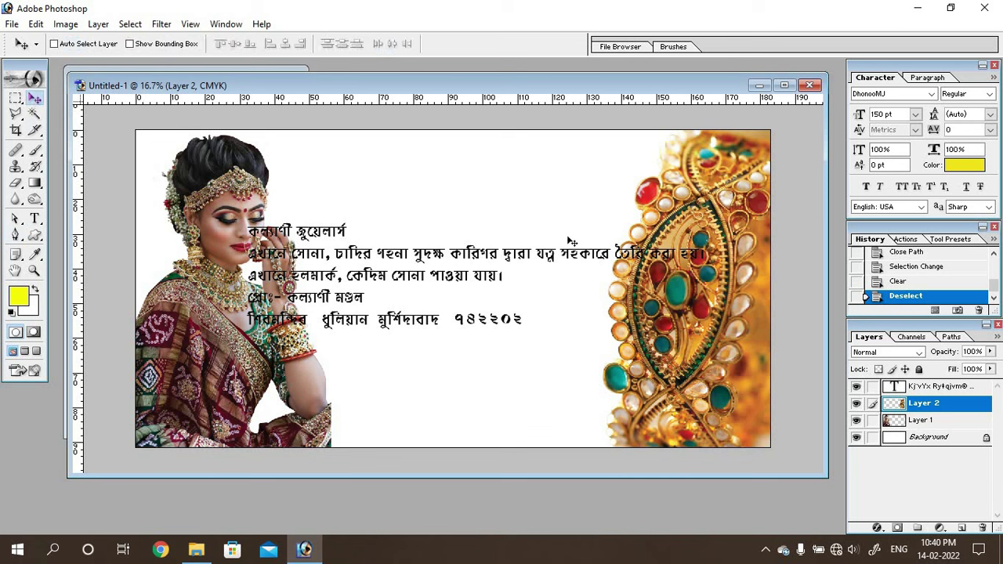
right_click(699, 323)
click(711, 333)
drag(701, 322, 713, 325)
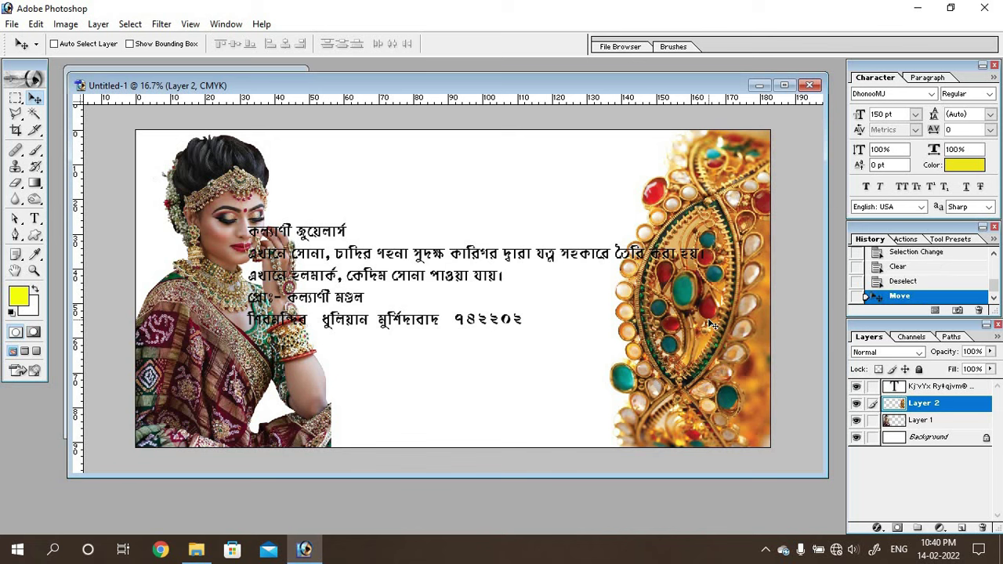
- Shift the bride image on Layer 1 slightly left and make the Background layer active
right_click(242, 341)
click(239, 342)
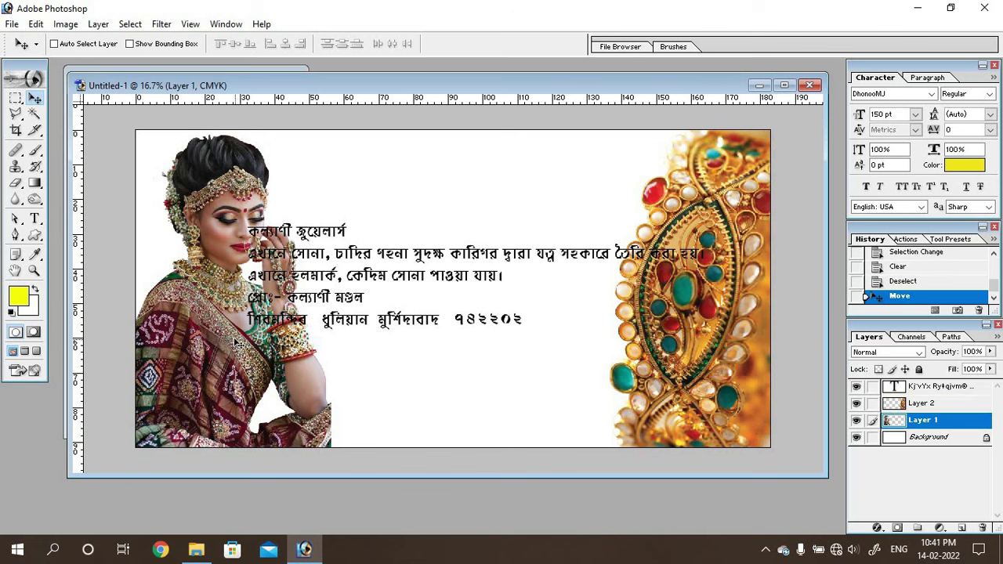
mouse_move(235, 343)
mouse_down()
mouse_move(225, 343)
mouse_move(234, 343)
mouse_up()
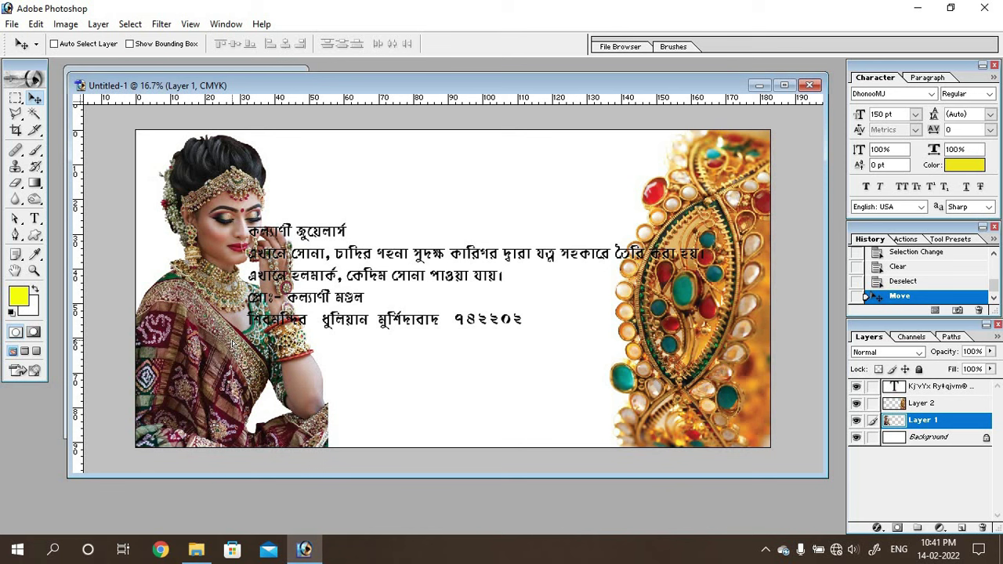
click(232, 343)
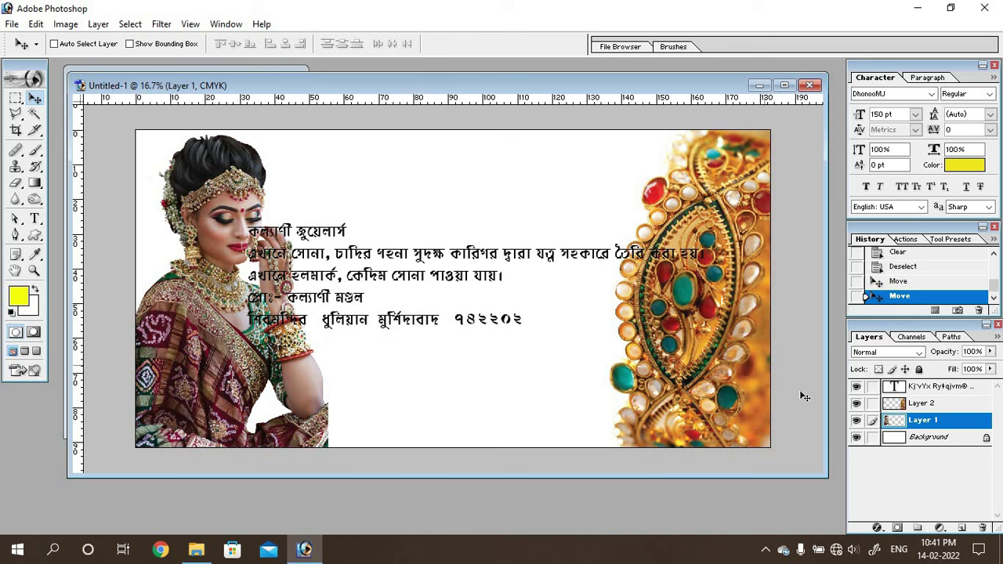
click(925, 439)
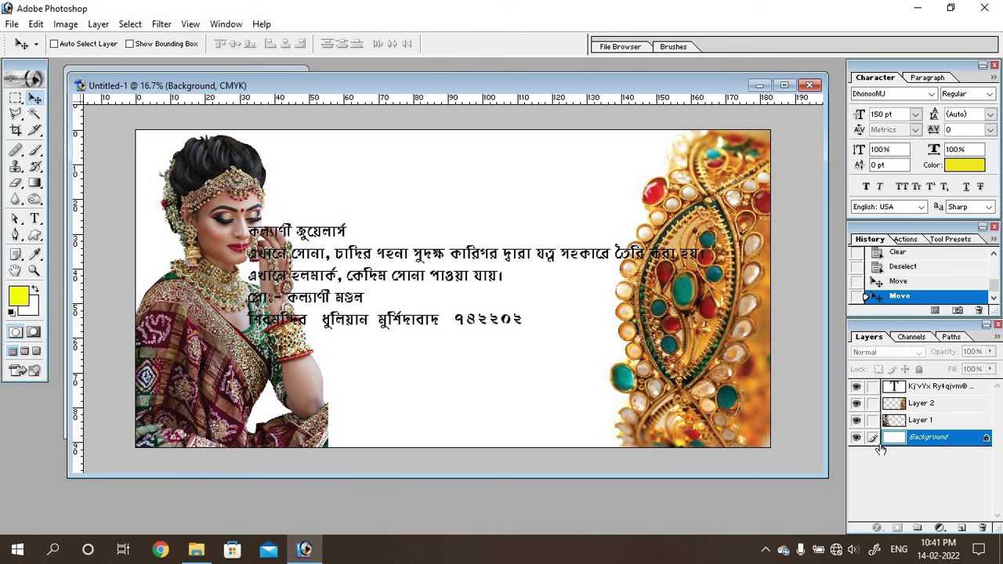
- Select the Gradient tool with the black-to-white gradient preset
click(35, 182)
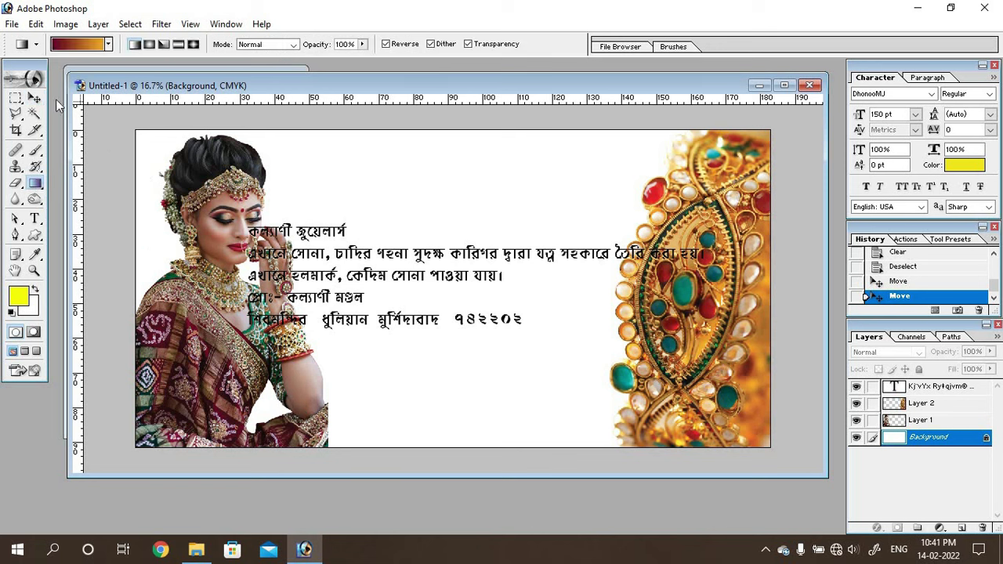
click(94, 46)
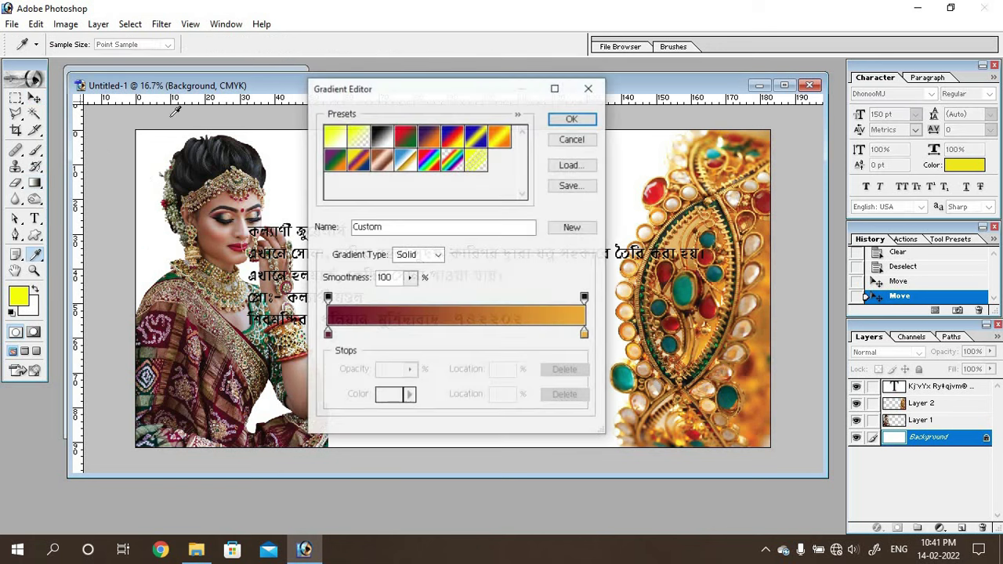
click(382, 136)
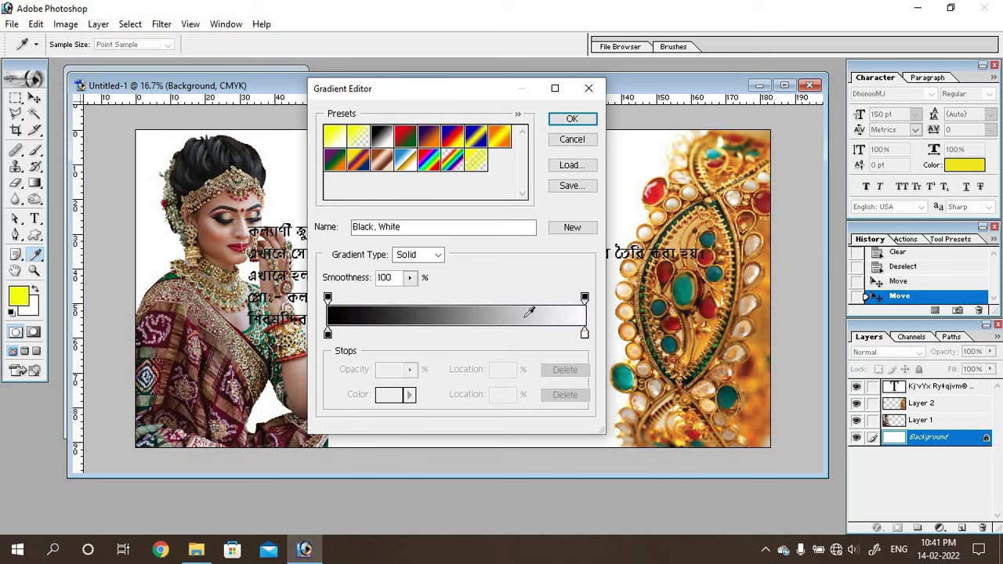
key(Return)
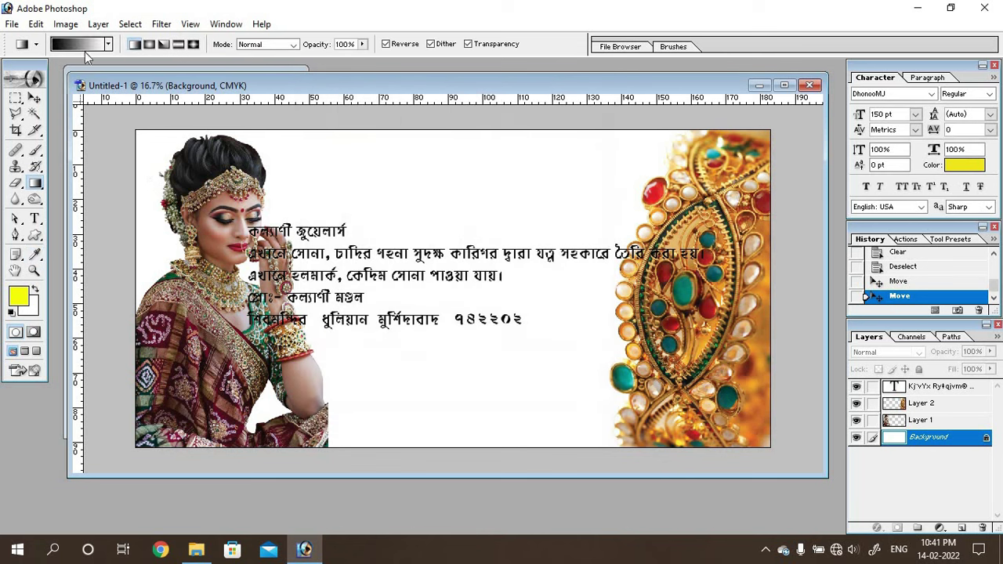
- Sample a crimson maroon from the bride's saree as the gradient's start colour
click(84, 47)
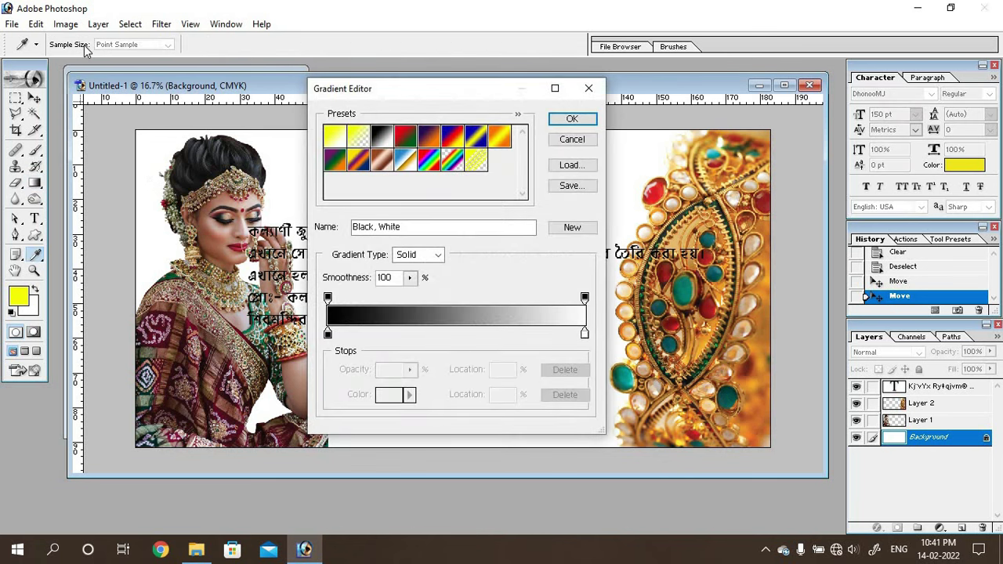
click(327, 335)
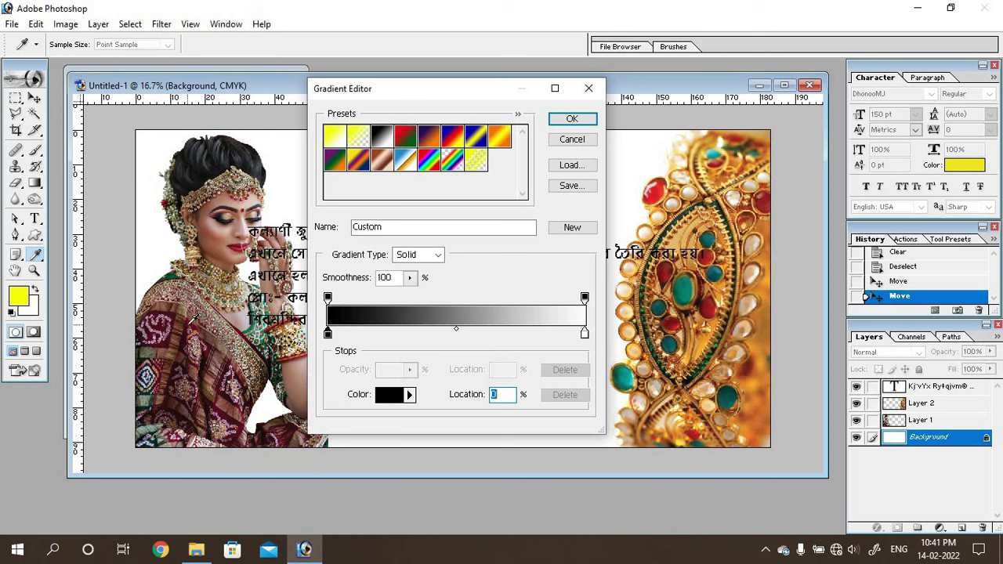
click(193, 317)
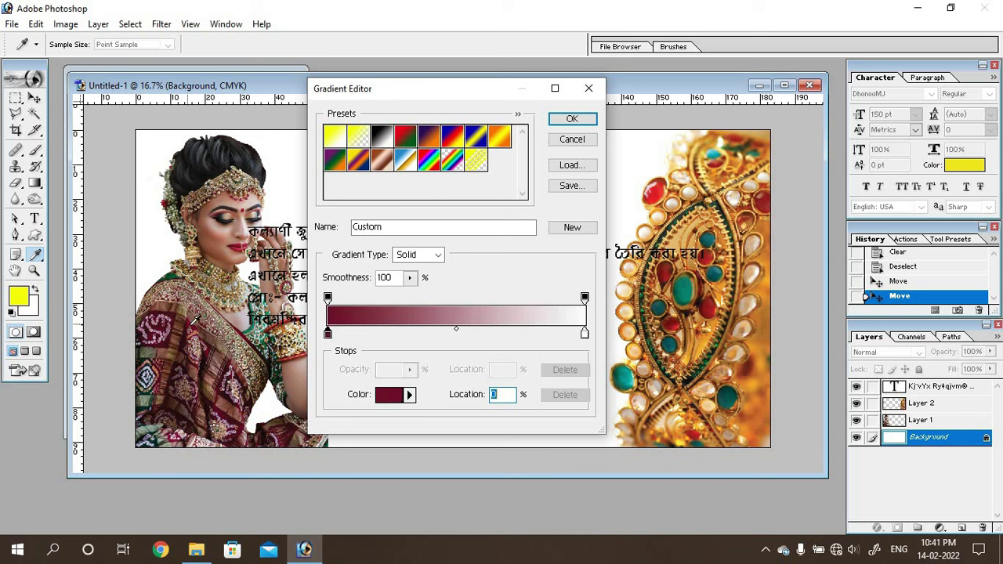
click(194, 320)
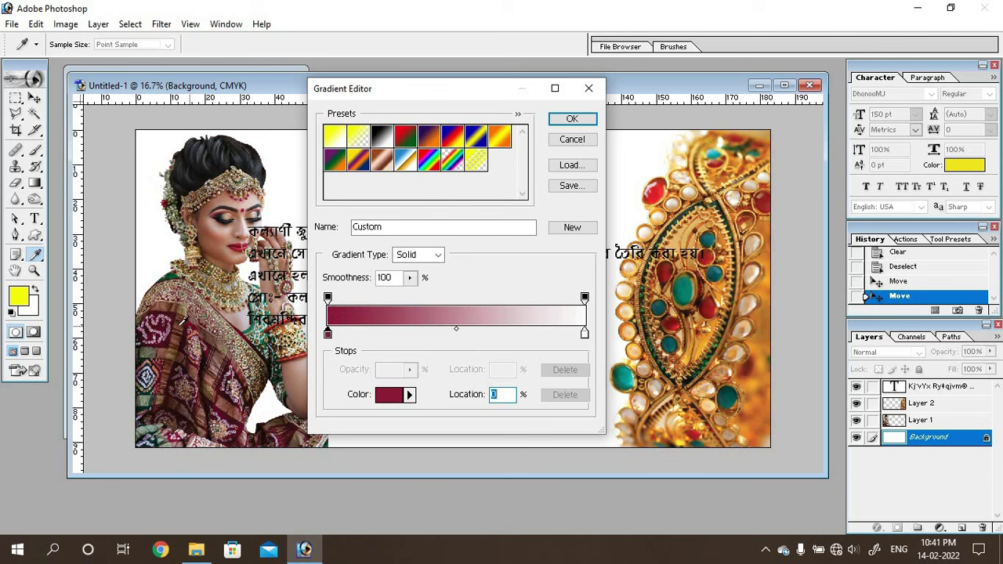
click(177, 311)
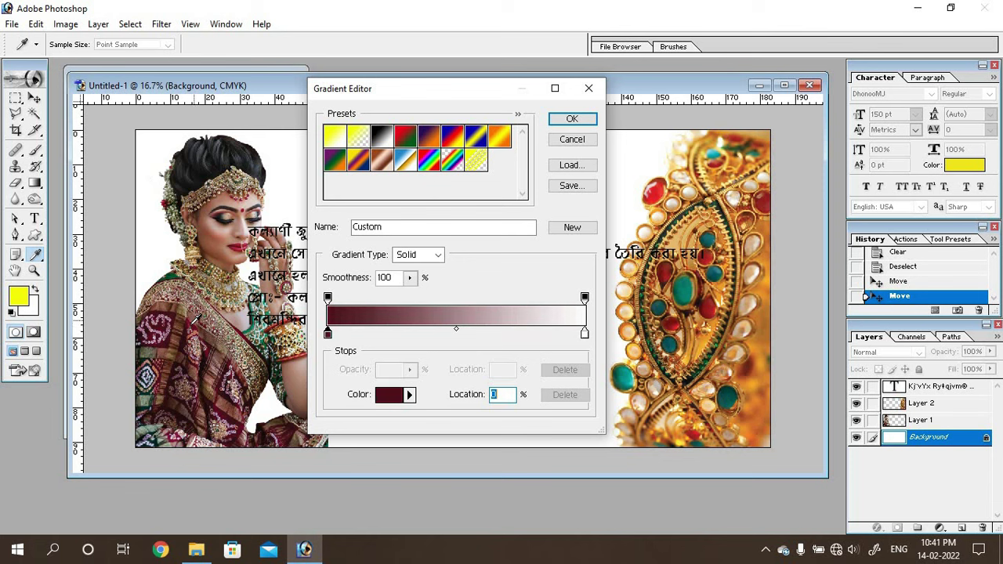
click(196, 318)
click(196, 319)
click(198, 319)
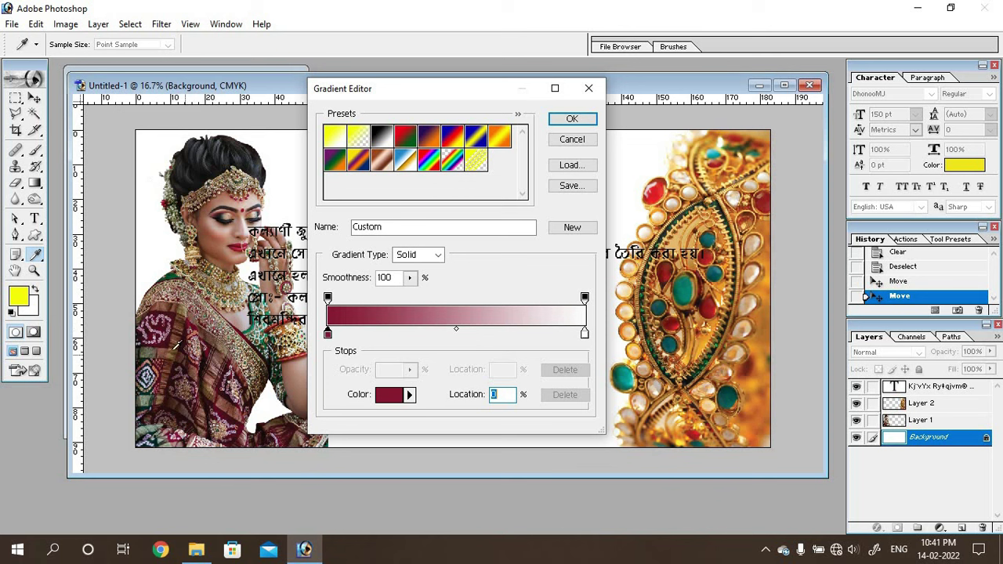
click(221, 403)
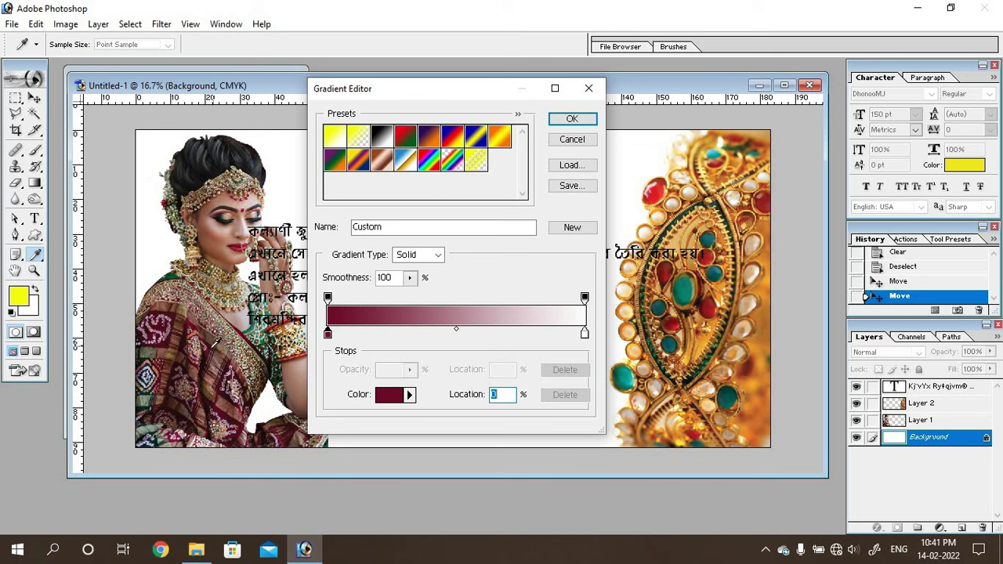
click(232, 322)
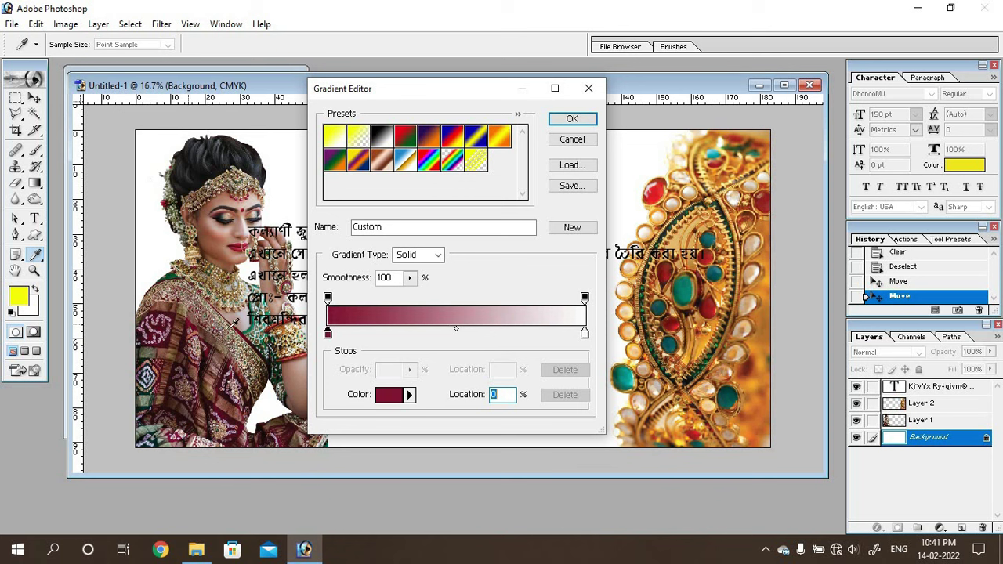
- Sample orange from the jewellery as the end colour and confirm the gradient
click(584, 335)
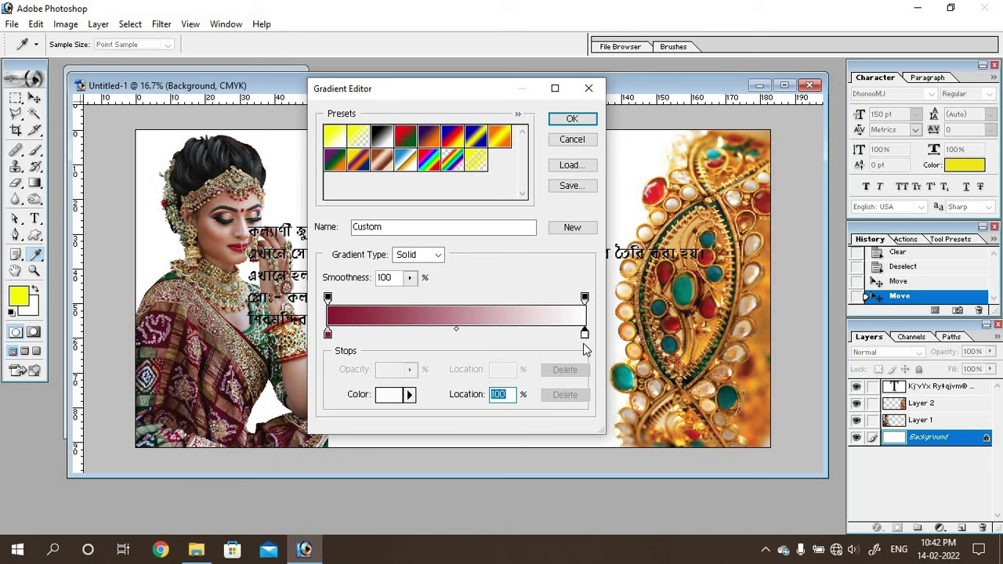
click(707, 339)
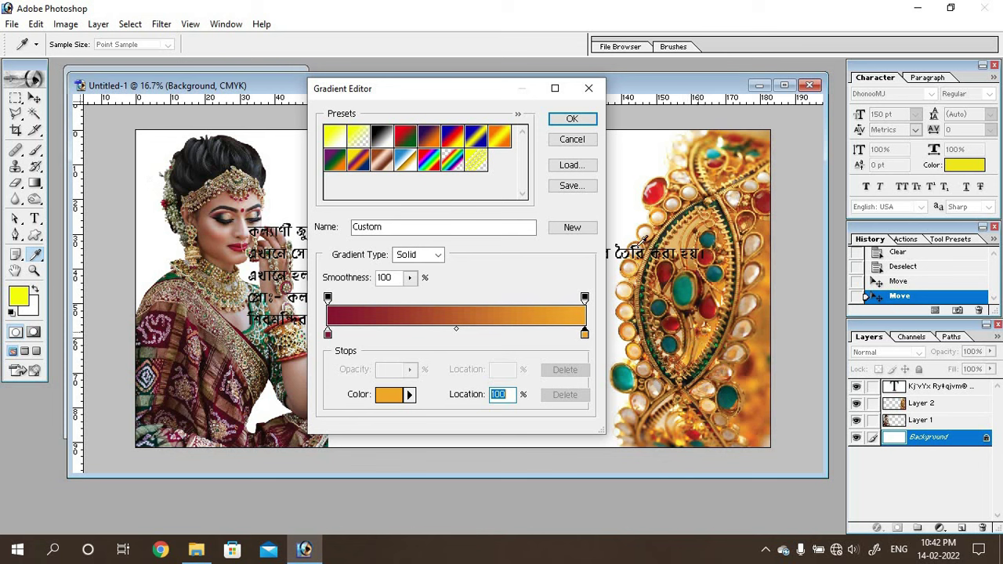
click(572, 119)
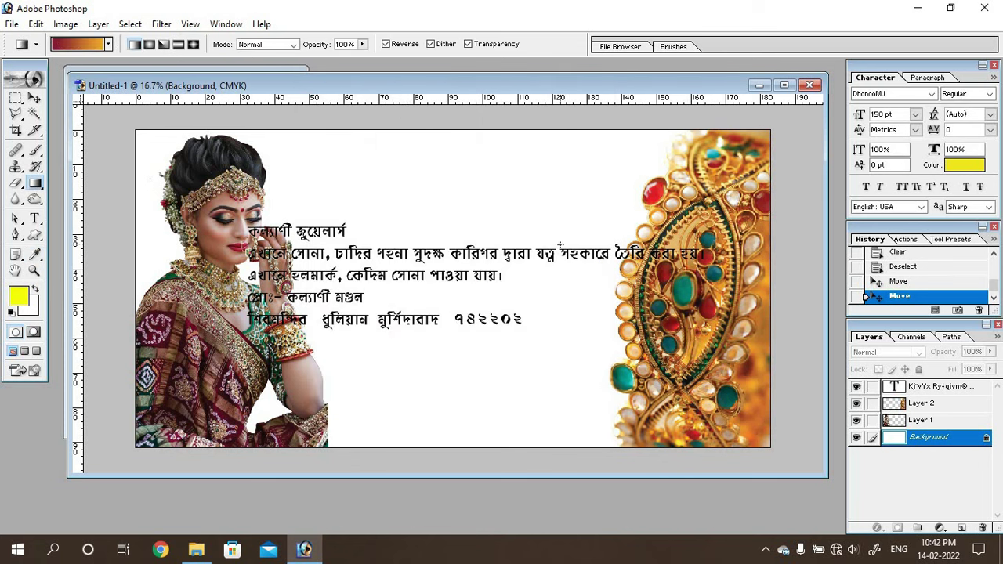
- Drag the maroon-to-orange gradient across the Background layer, redrawing it once with orange pushed further right
drag(619, 292, 325, 292)
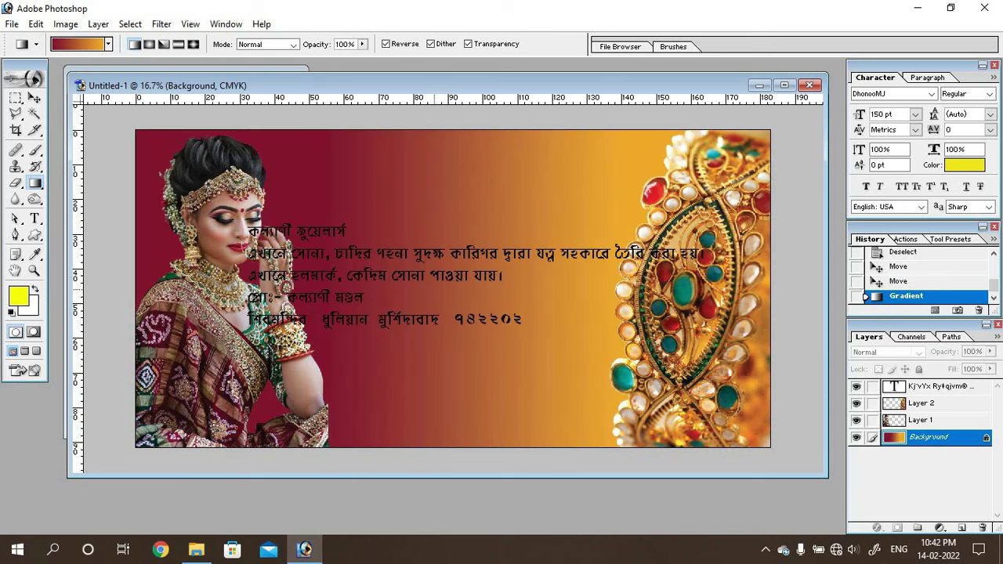
drag(632, 288, 309, 289)
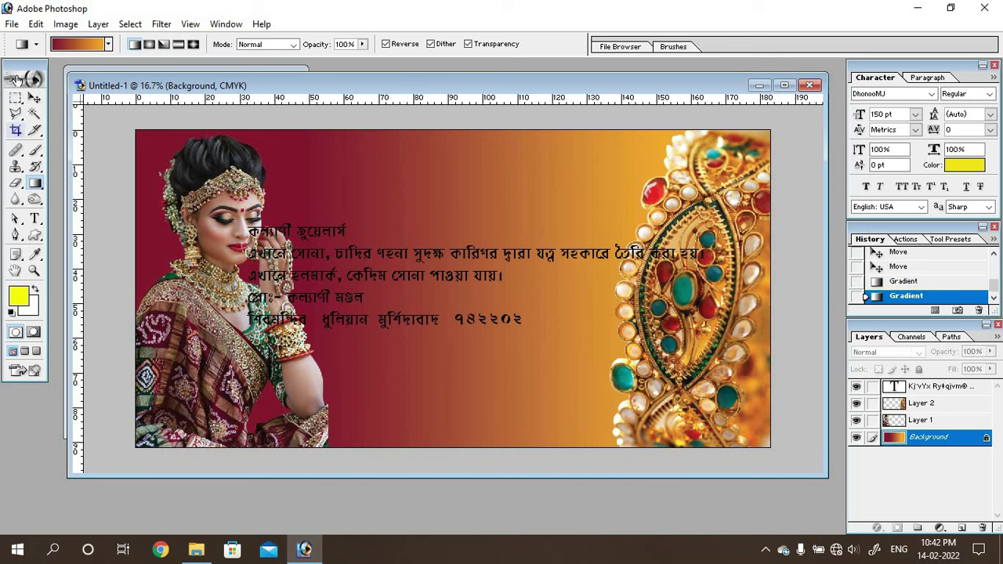
click(34, 97)
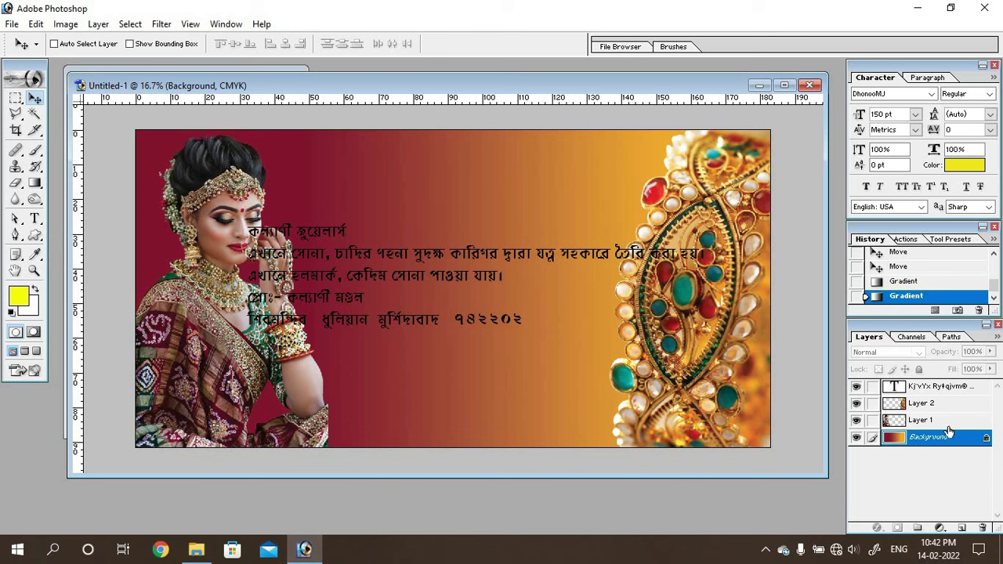
- Add Layer 3 above Layer 2 and marquee a 0 px feather strip along the bottom edge
click(936, 405)
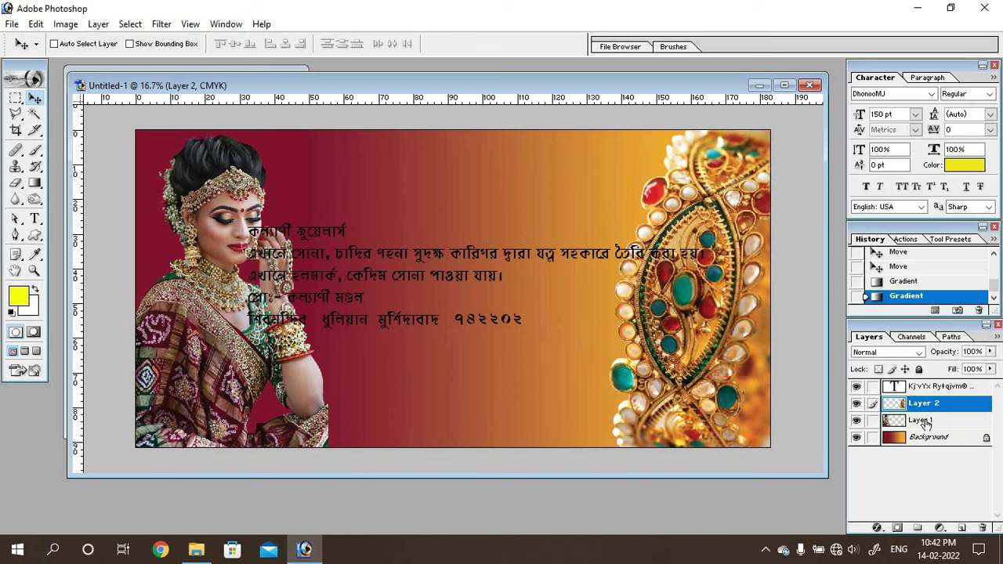
click(961, 528)
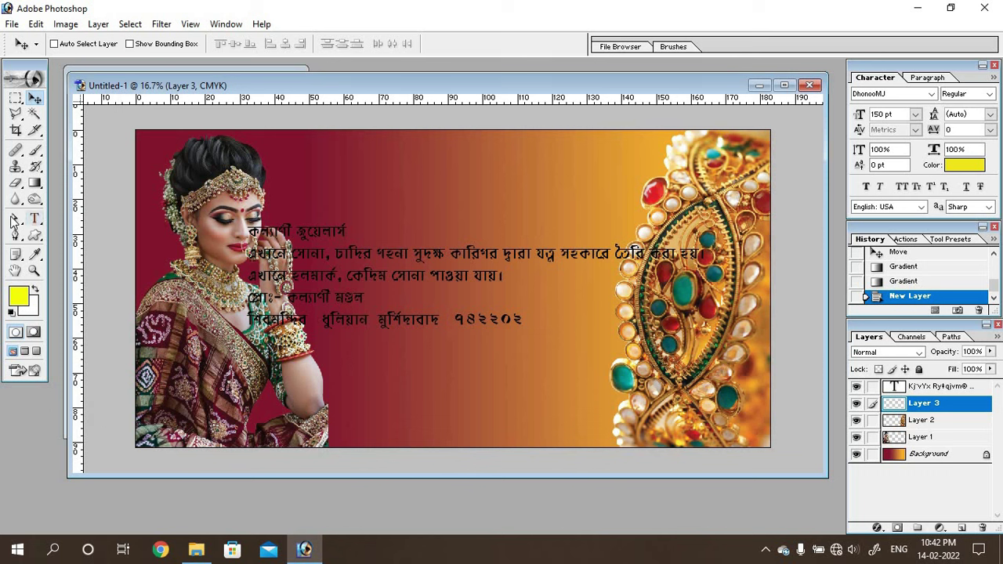
click(13, 99)
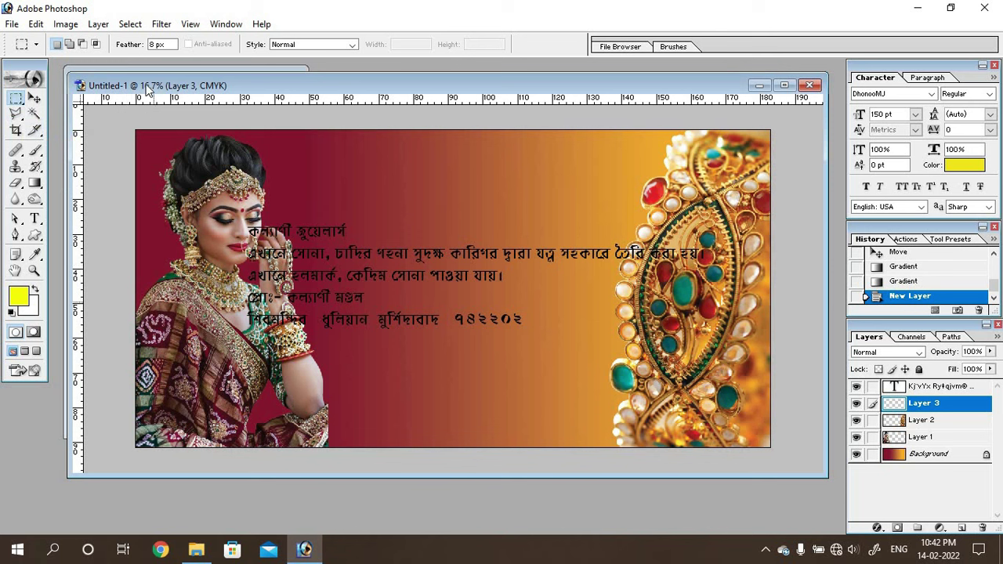
double_click(156, 45)
text(0)
drag(612, 389, 774, 408)
- Set the foreground colour to a dark green, starting from a jewel sample
click(17, 298)
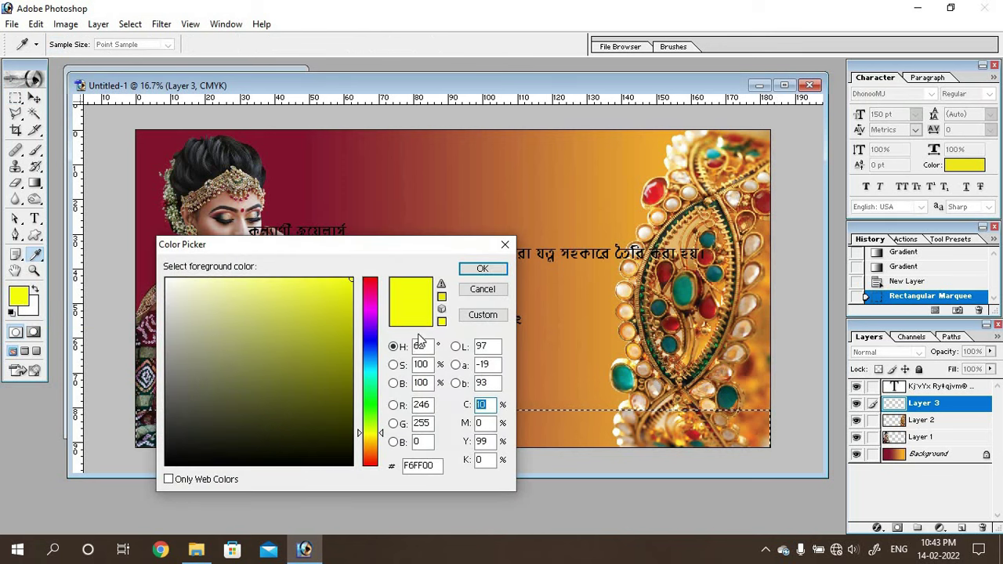
click(685, 280)
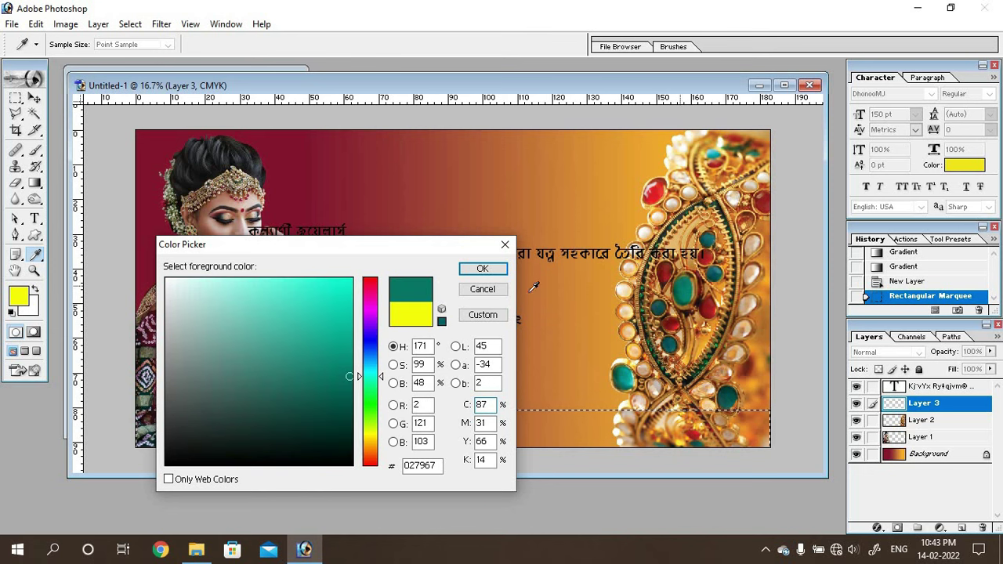
drag(414, 250, 551, 330)
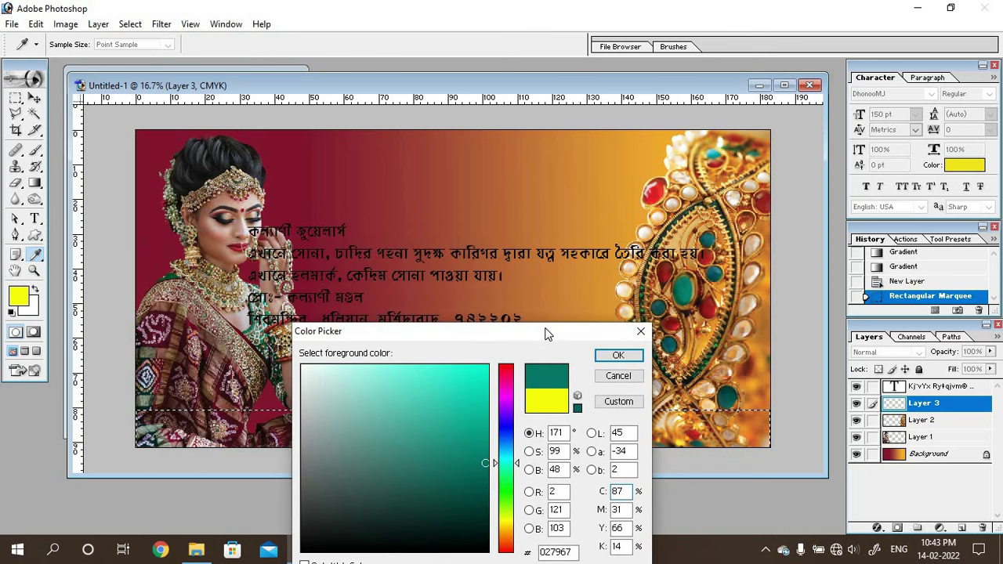
click(686, 283)
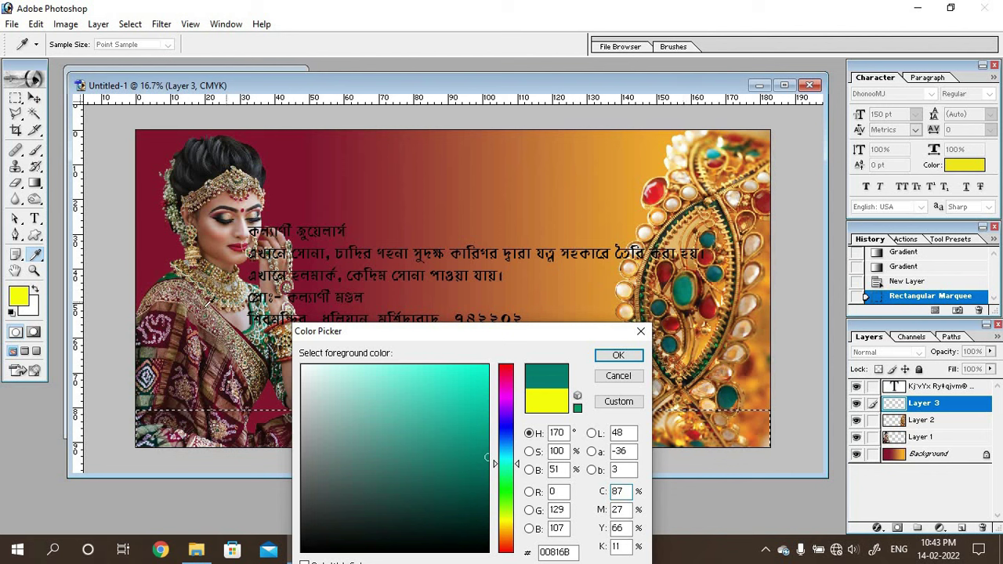
click(175, 275)
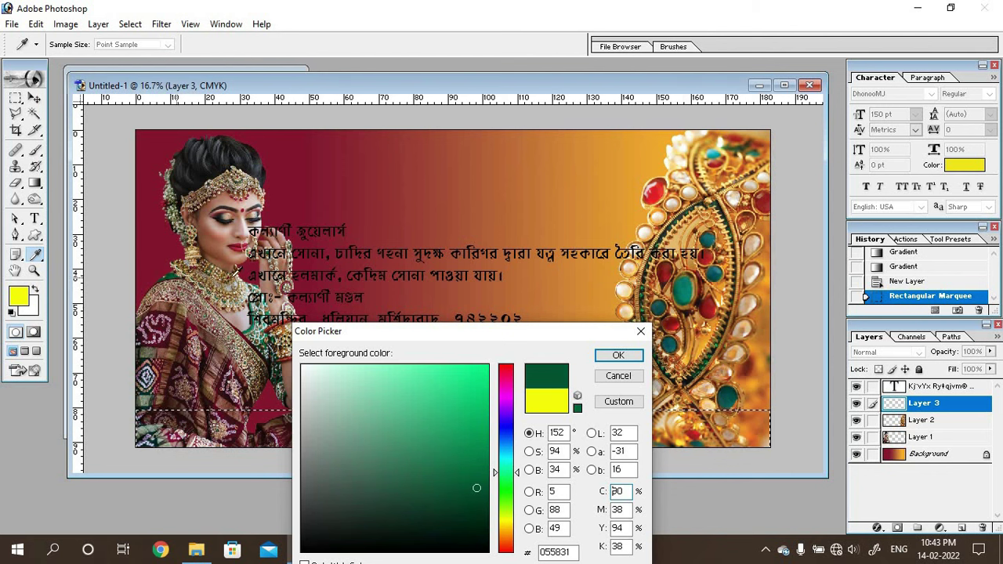
click(616, 356)
key(m)
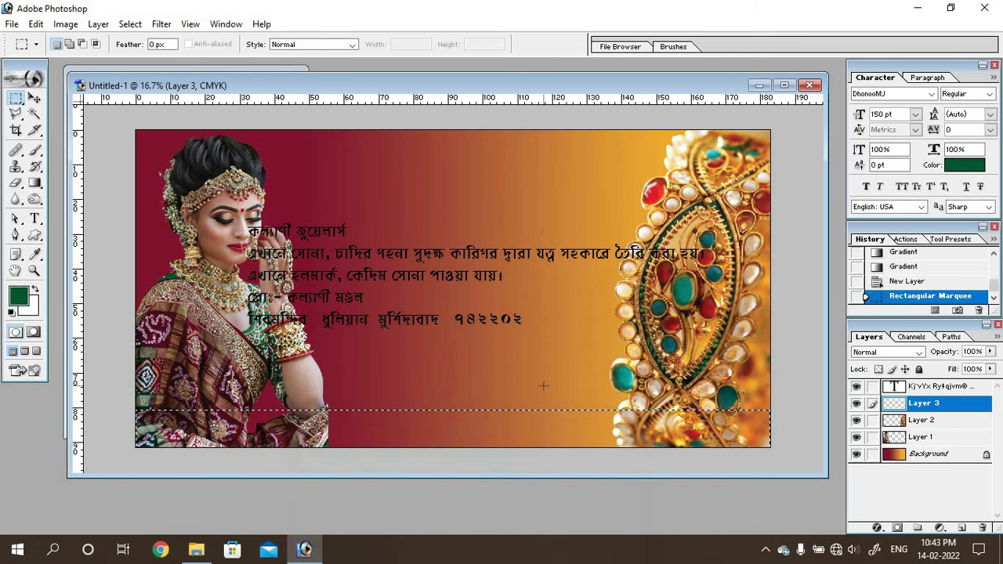
- Fill the bottom strip on Layer 3 with dark green and deselect
key(alt)
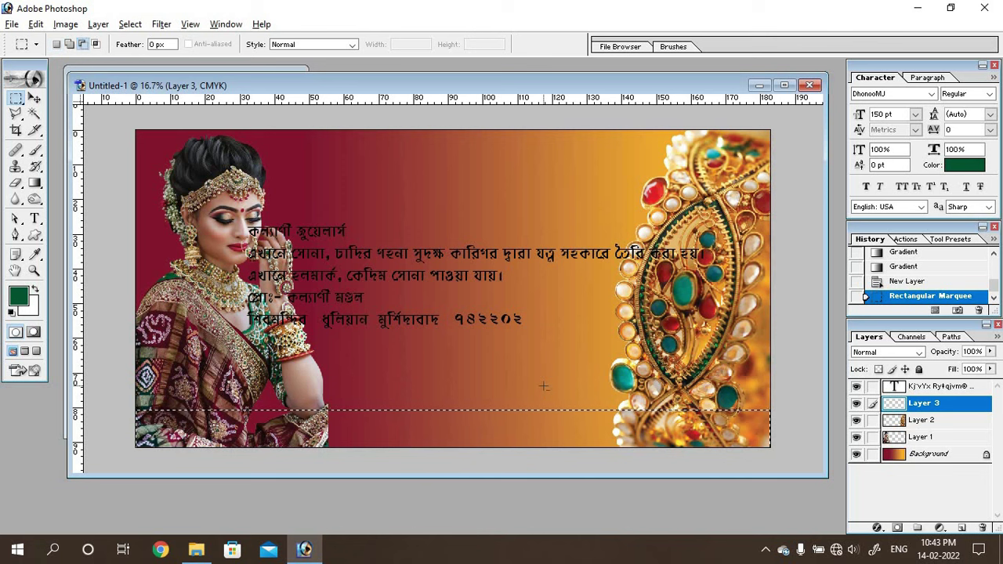
key(alt+BackSpace)
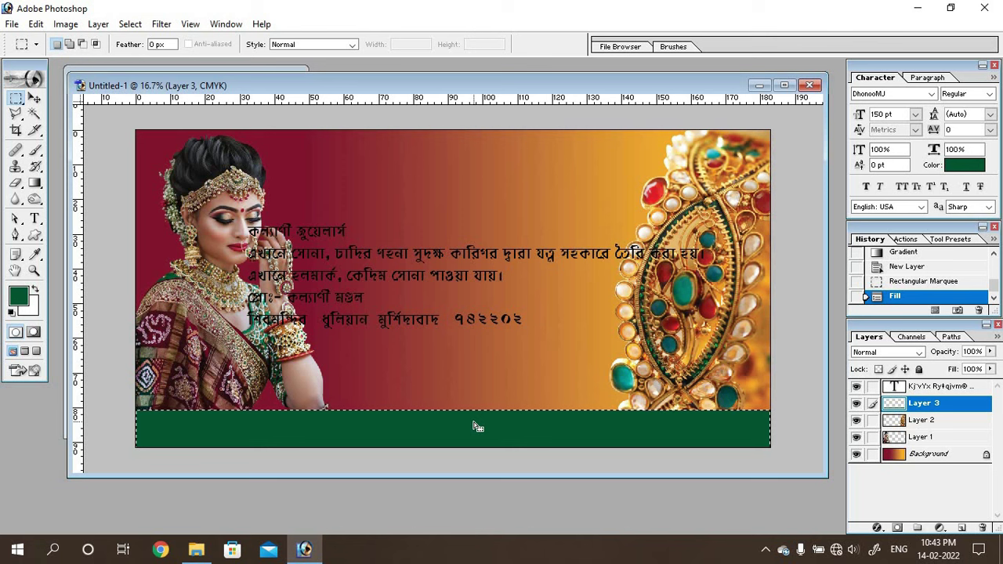
key(ctrl+d)
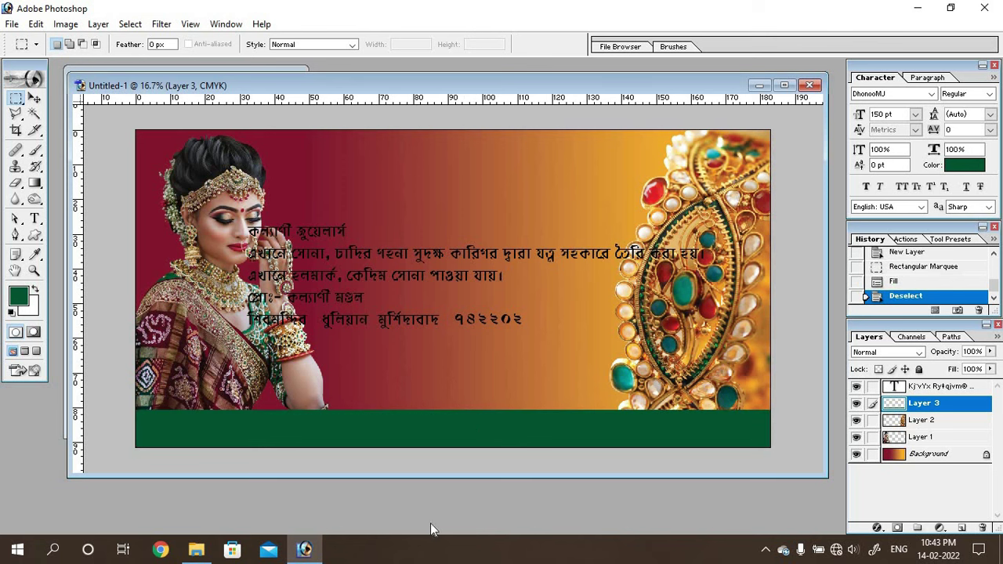
click(35, 97)
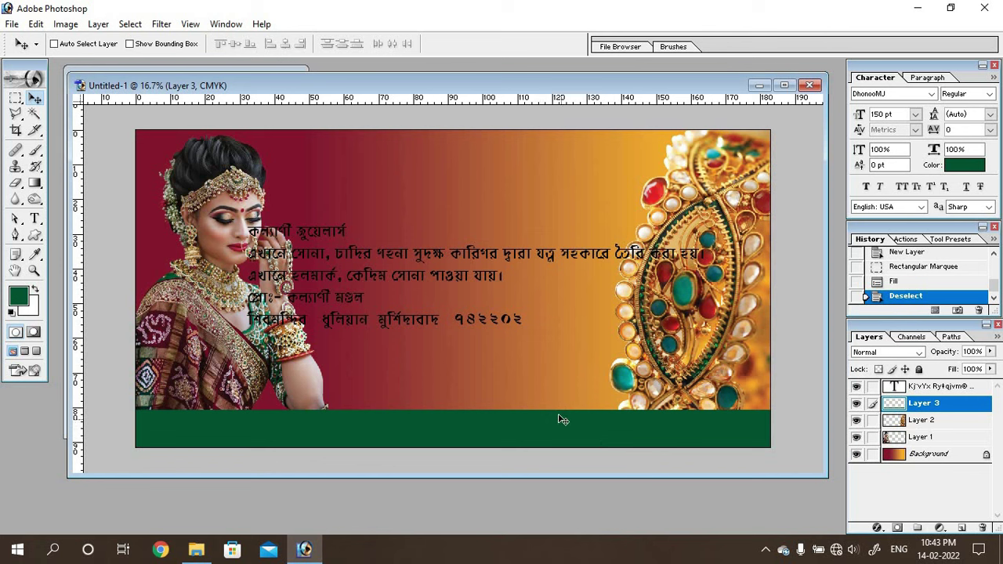
- Set the Pen tool to shape-layer mode and add a new layer above Layer 3
click(15, 235)
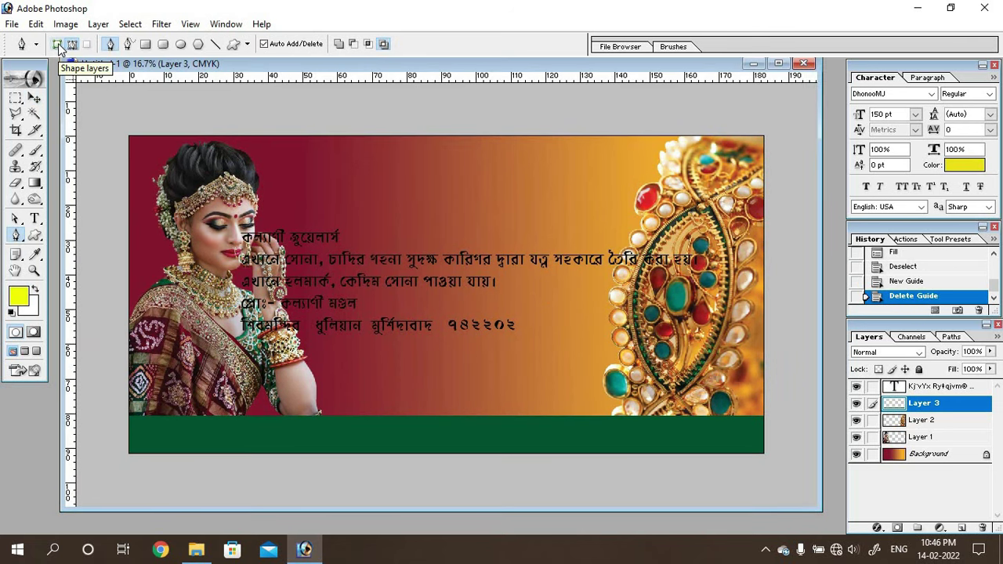
click(58, 45)
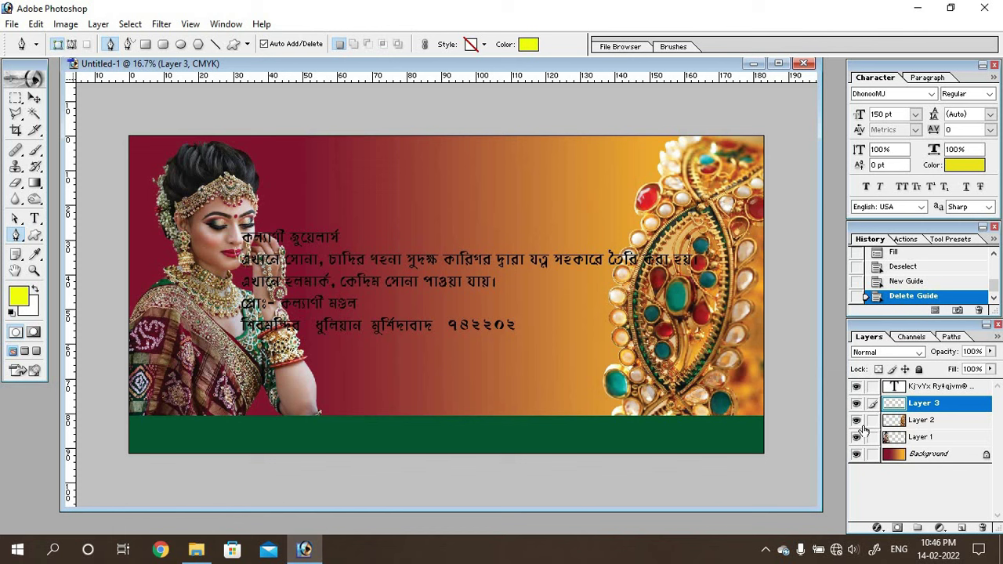
click(963, 529)
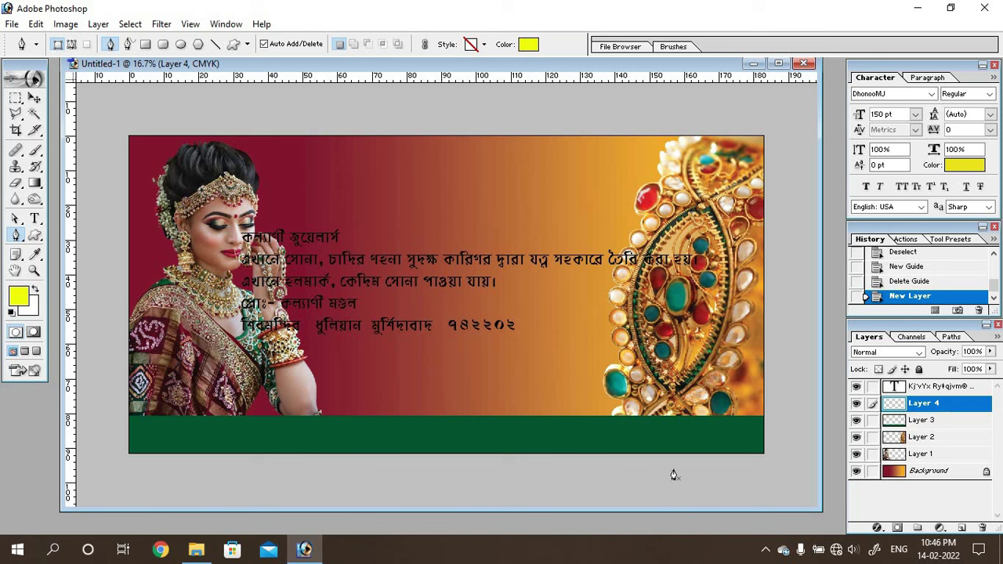
- Draw the closed yellow shape with a curved left edge out to the strip's right corners
click(584, 416)
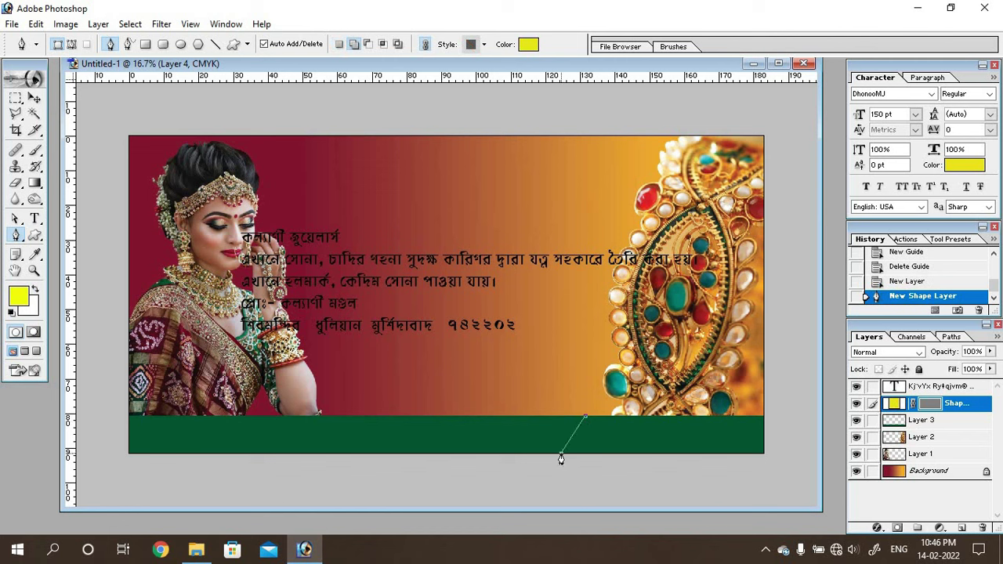
drag(546, 462, 528, 475)
drag(529, 475, 526, 472)
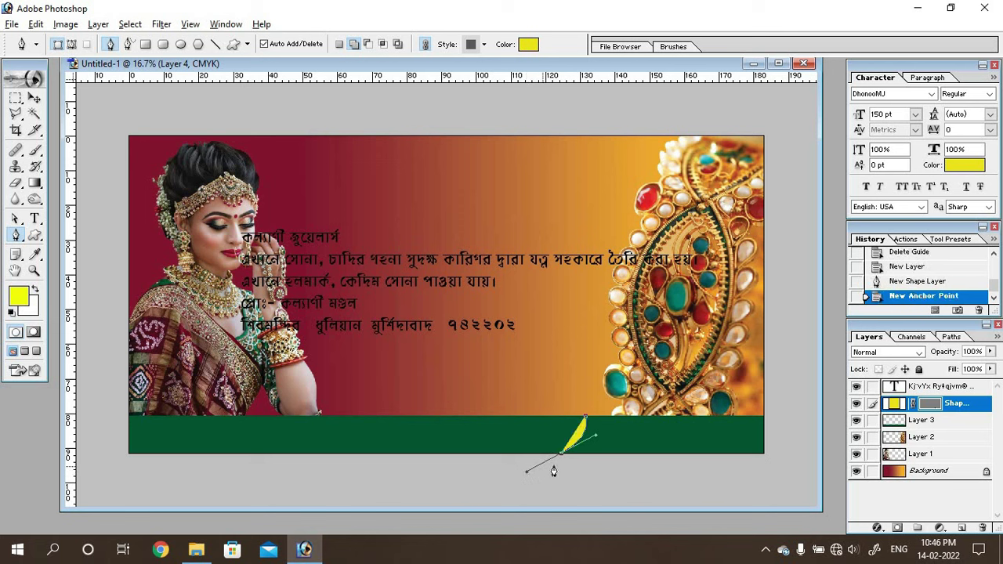
click(562, 459)
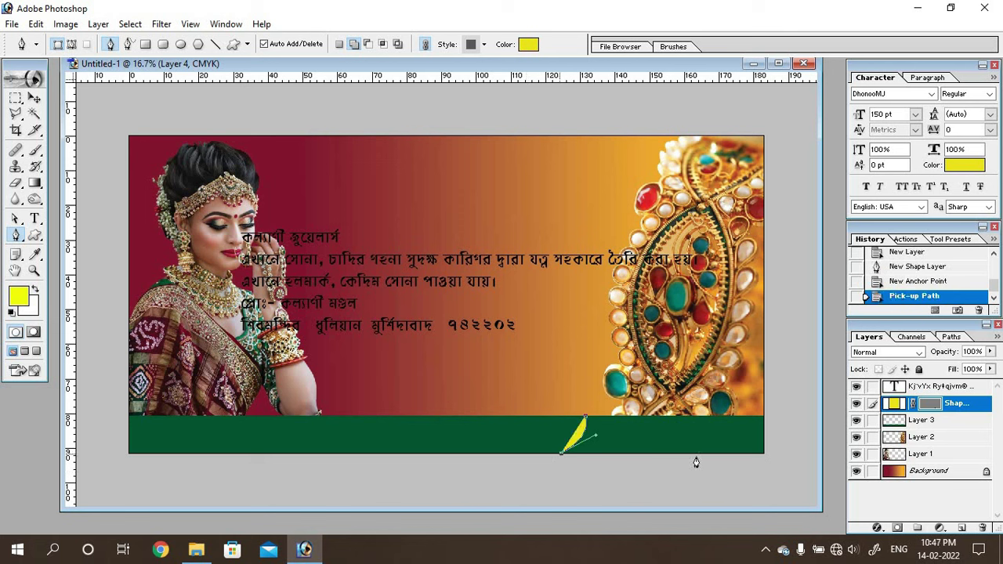
click(763, 454)
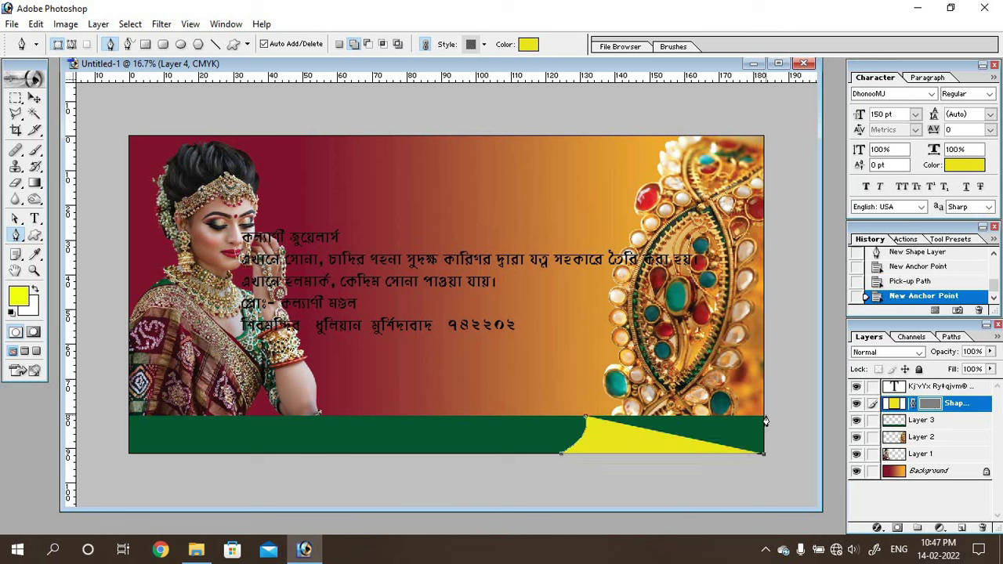
click(763, 417)
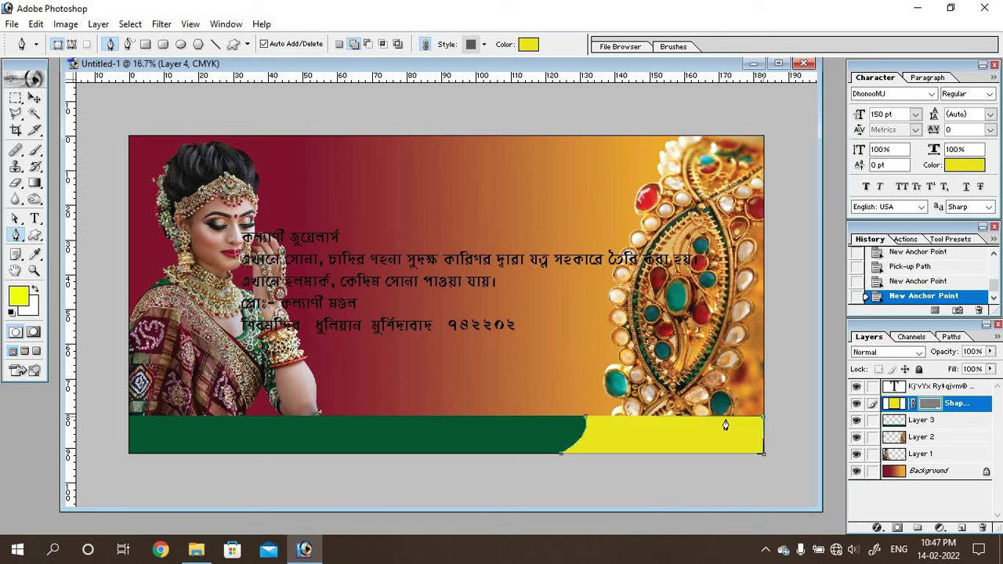
click(586, 423)
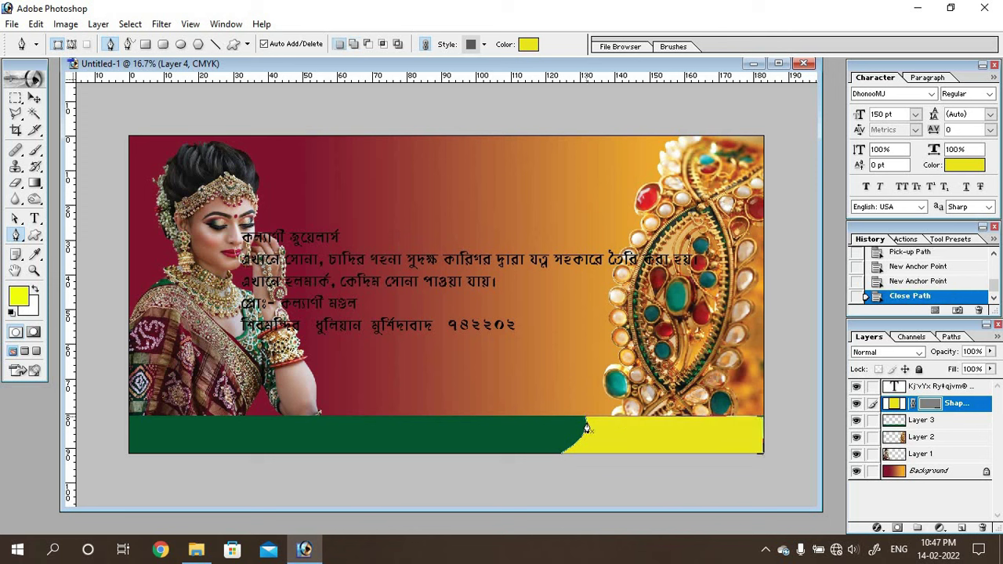
- Reshape the yellow shape's curved edge by adjusting its anchors and handles
click(17, 221)
click(562, 460)
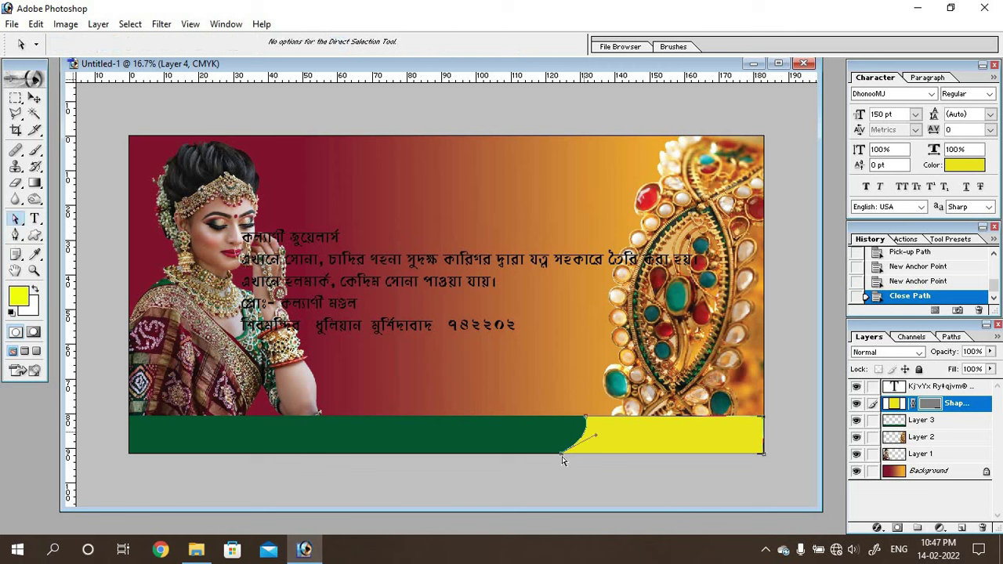
drag(558, 453, 551, 453)
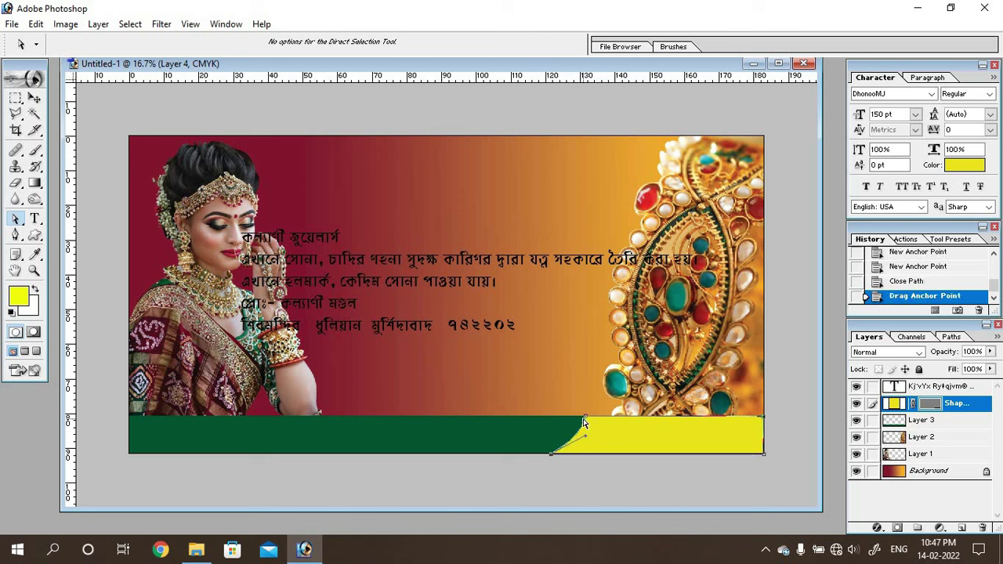
mouse_move(585, 418)
mouse_down()
mouse_move(576, 417)
mouse_move(590, 439)
mouse_up()
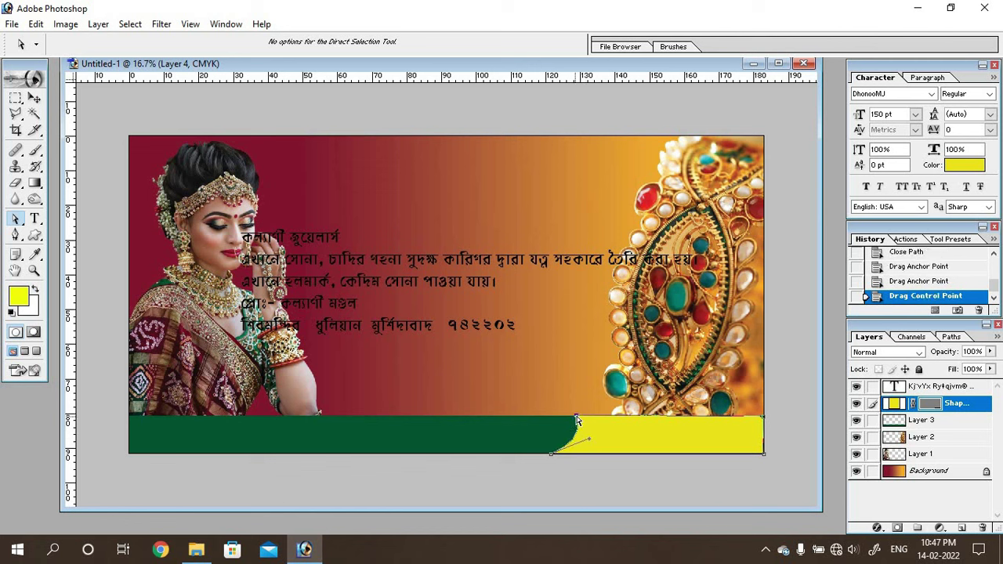
drag(577, 421, 580, 420)
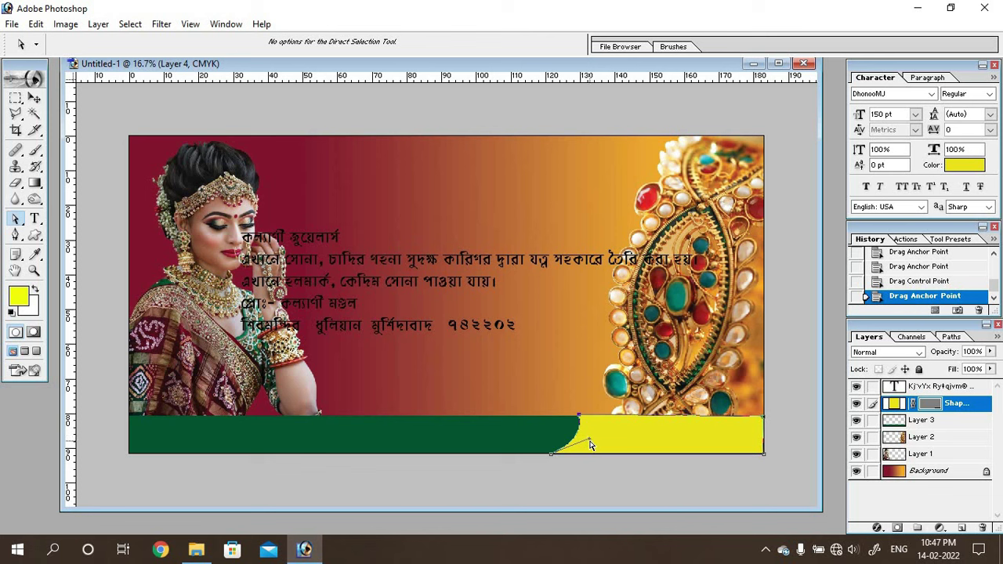
drag(591, 445, 589, 441)
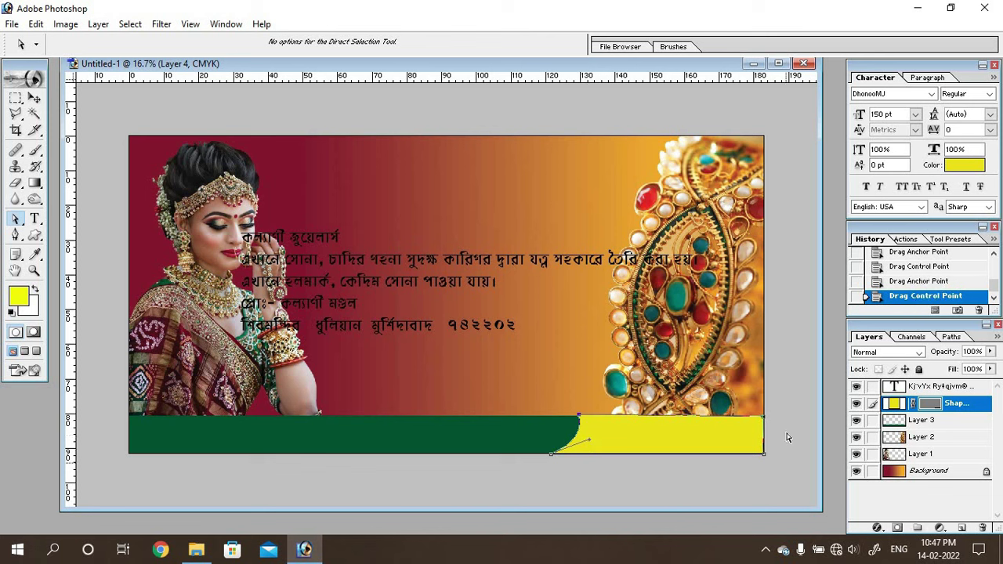
- Align the yellow shape's top-right corner point with the footer's corner
click(765, 417)
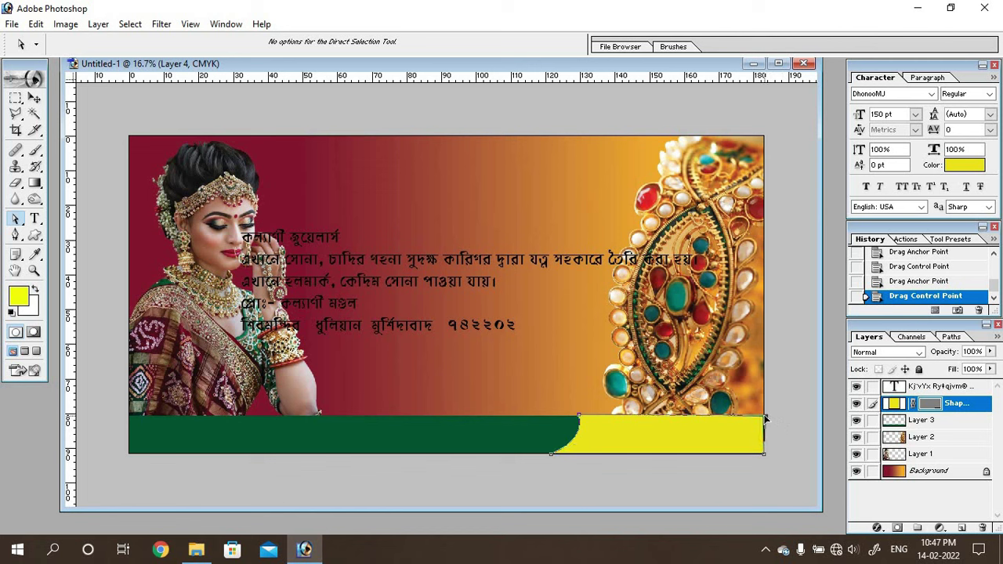
drag(765, 419, 766, 420)
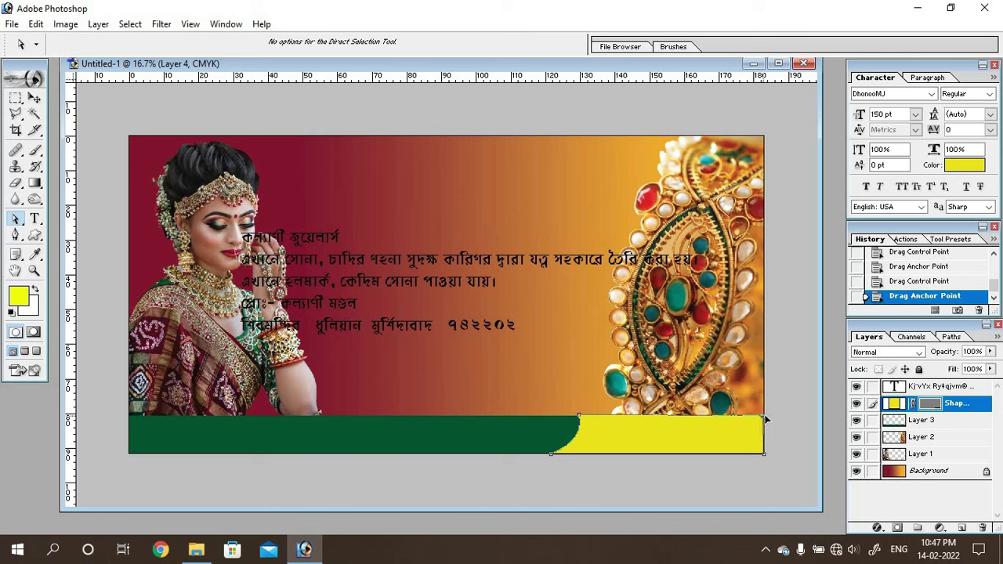
drag(766, 421, 765, 417)
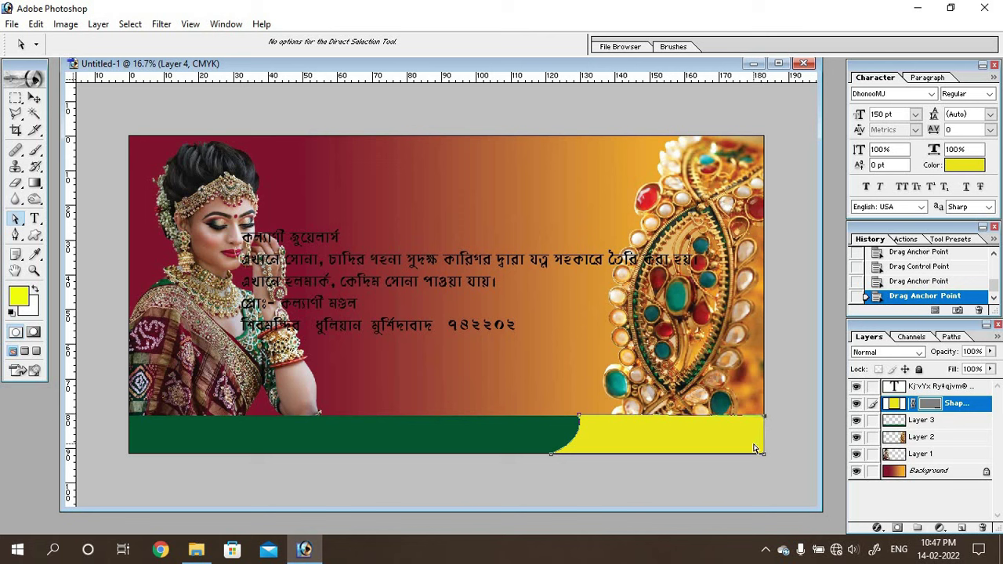
click(754, 477)
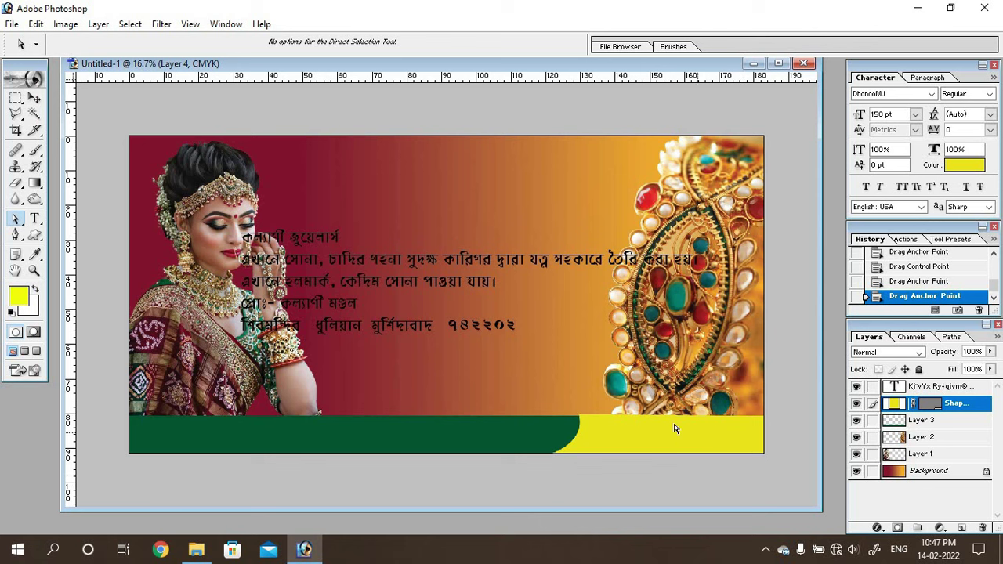
click(644, 422)
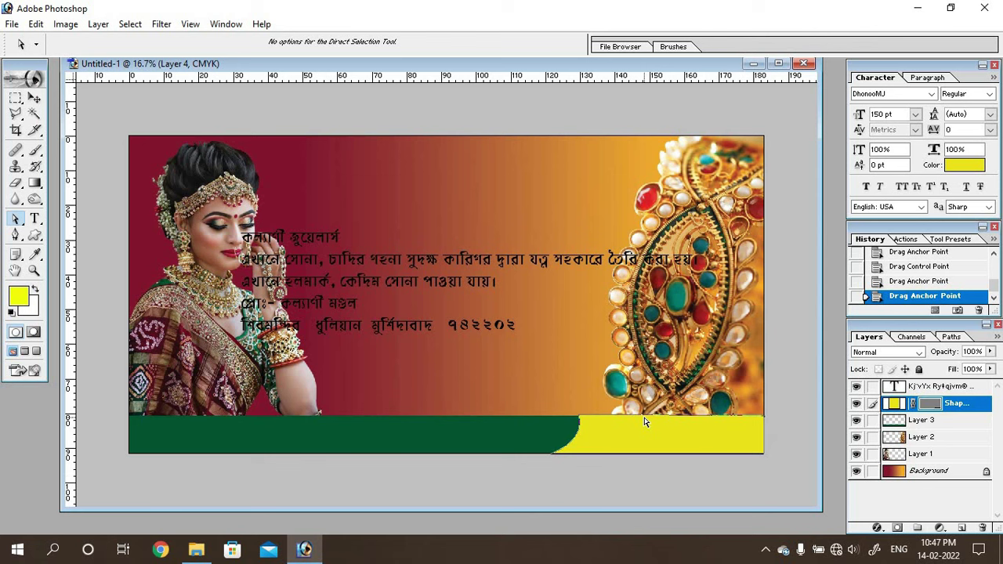
- Zoom in and nudge the yellow curve's top point flush with the green strip's top edge
key(ctrl+plus)
key(ctrl+plus)
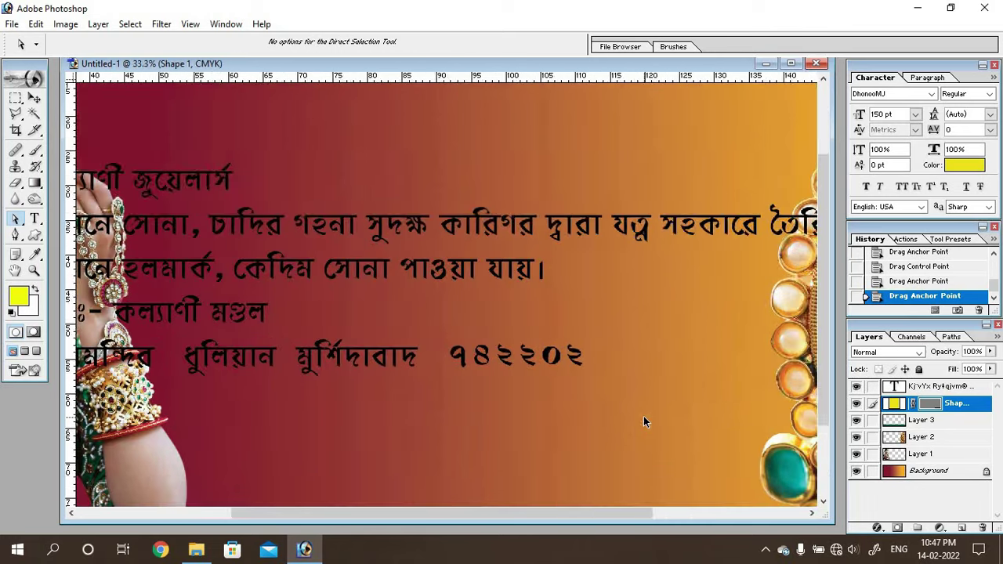
key(ctrl+plus)
drag(481, 513, 681, 514)
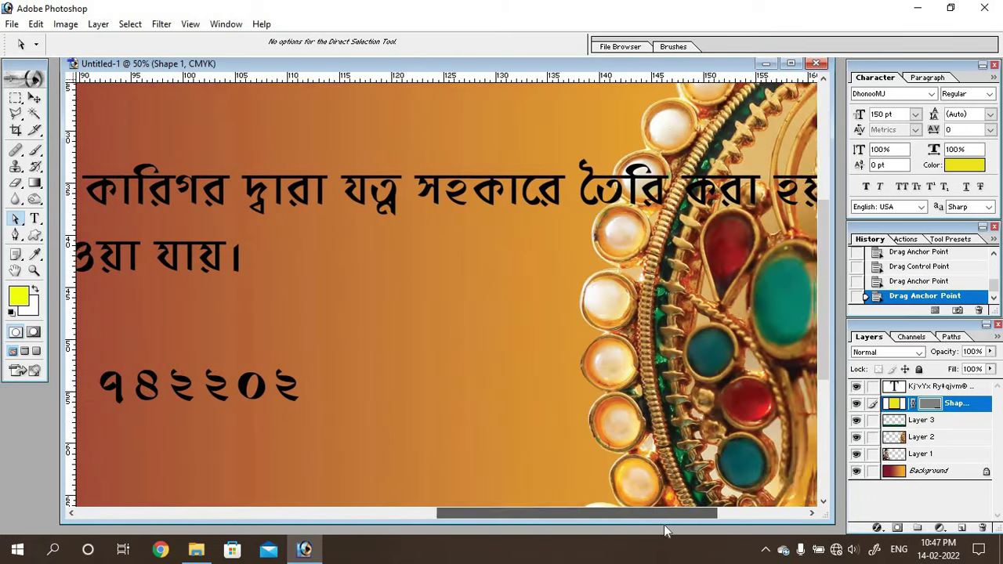
scroll(682, 463, down, 3)
scroll(650, 446, down, 3)
scroll(631, 433, down, 2)
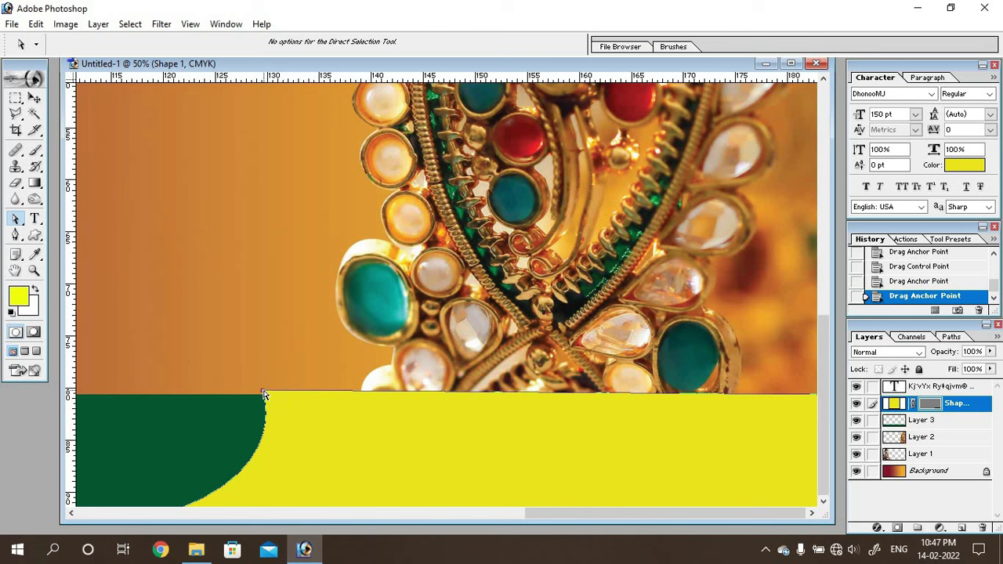
click(263, 394)
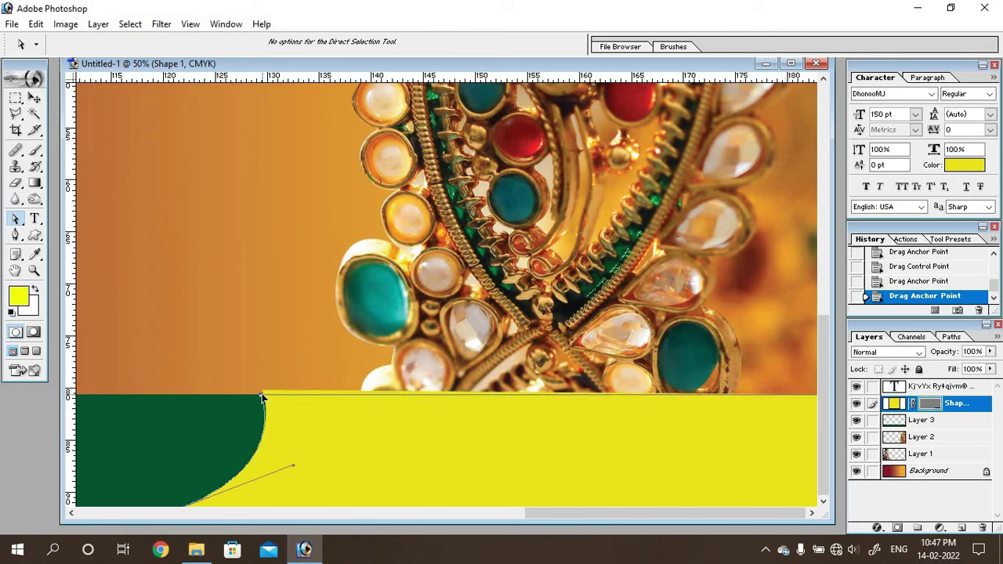
drag(261, 395, 262, 397)
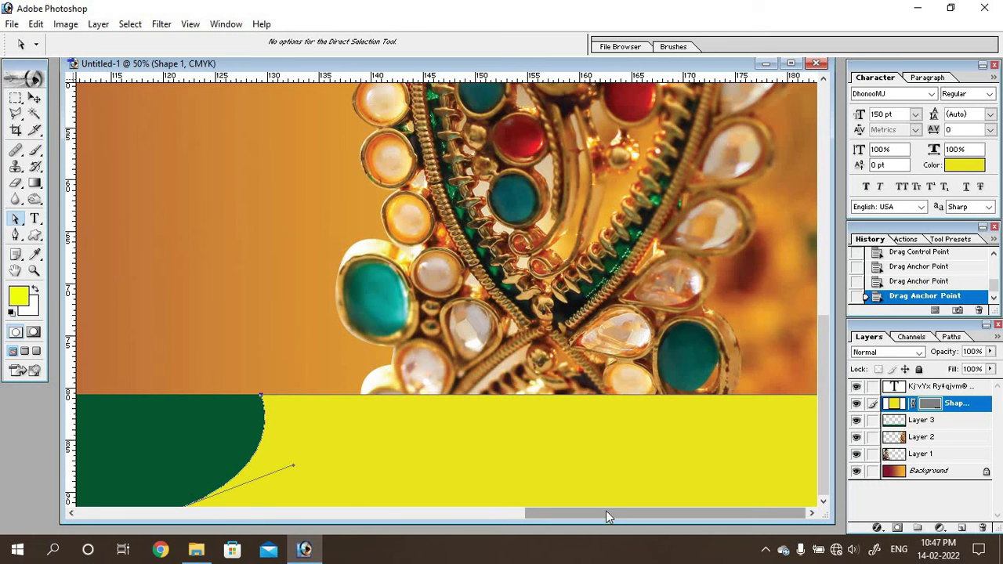
key(ctrl+minus)
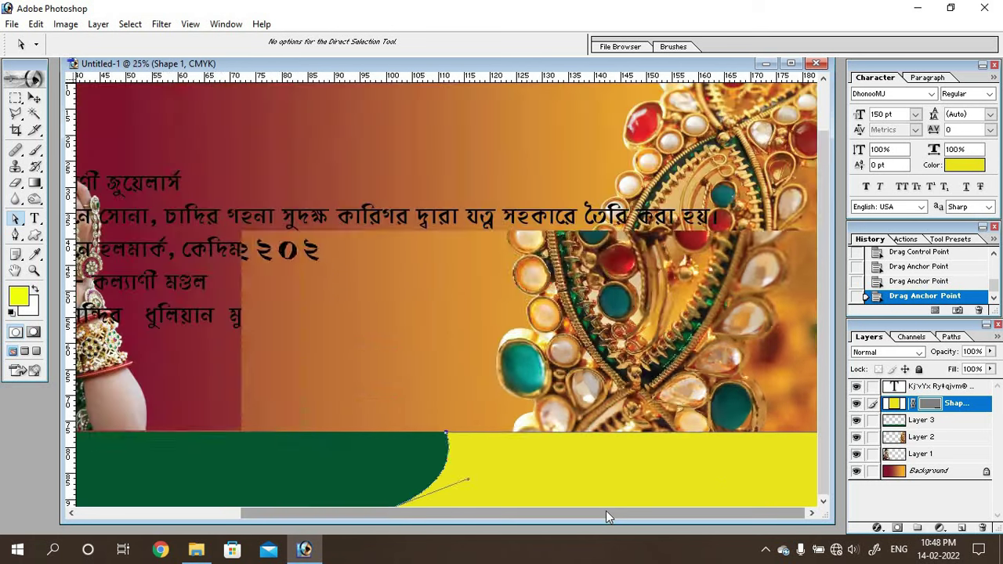
key(ctrl+minus)
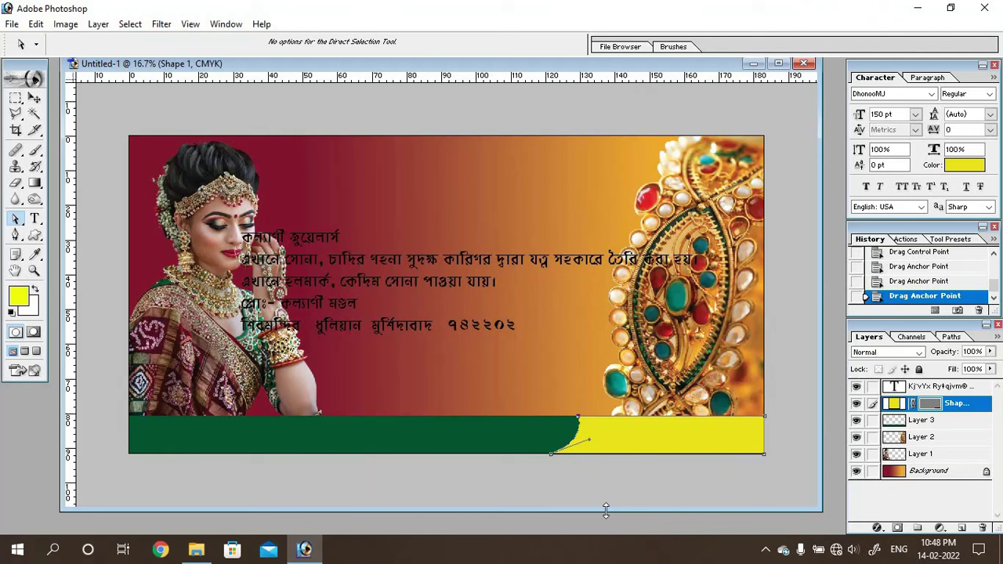
key(Return)
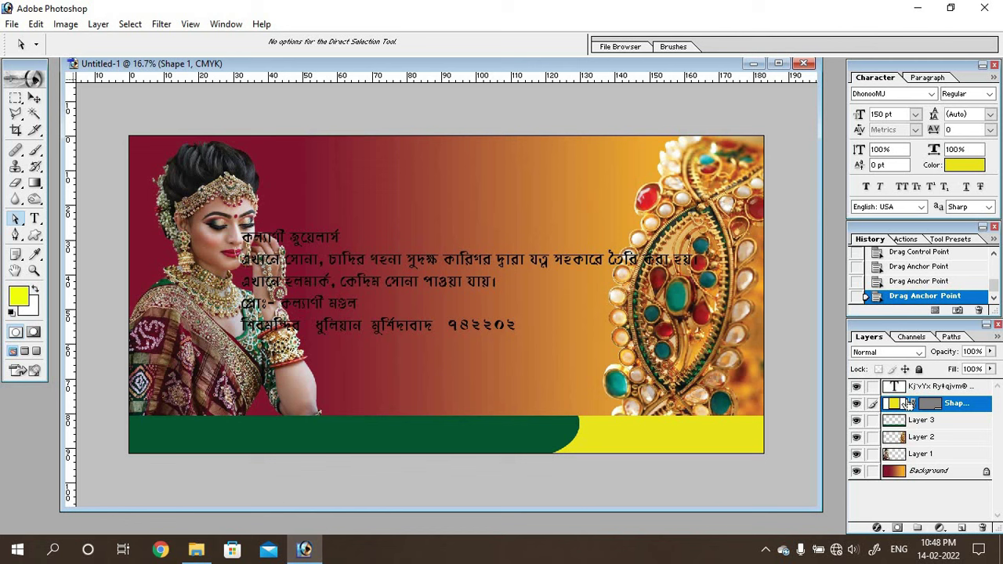
- Duplicate the yellow shape as Shape 1 copy and move its curve points and handles right
key(ctrl+j)
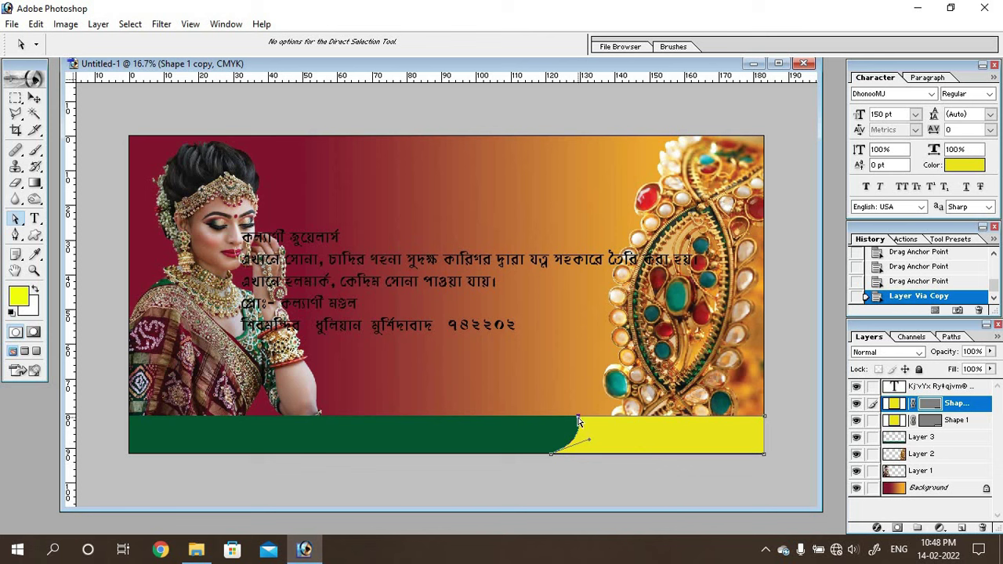
drag(577, 417, 586, 416)
drag(553, 454, 563, 455)
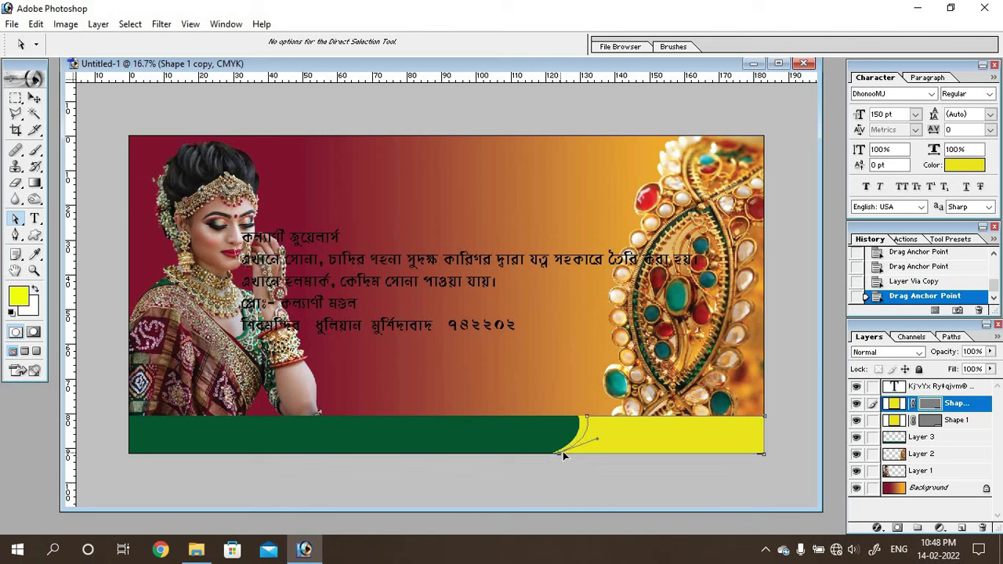
click(588, 419)
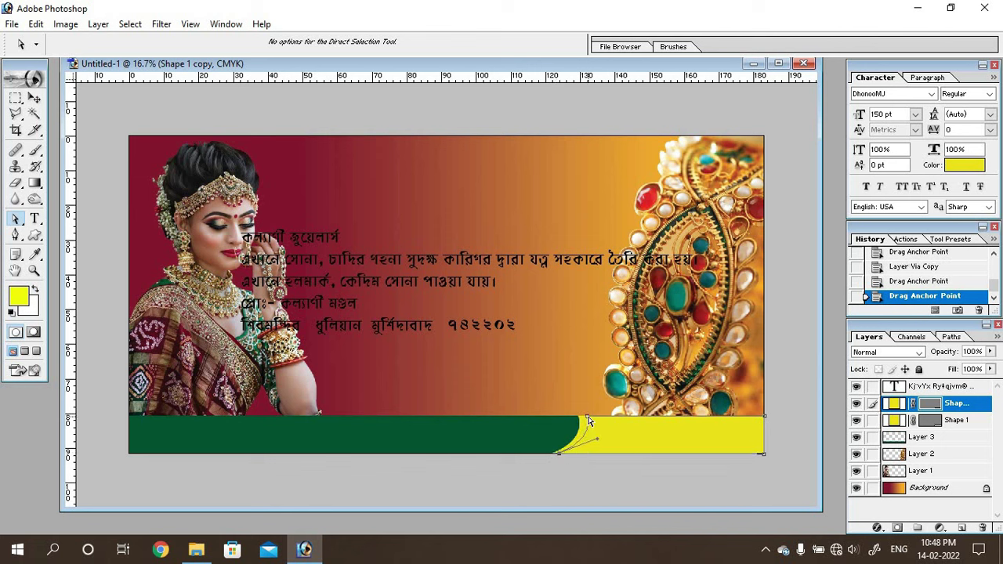
drag(591, 422, 593, 418)
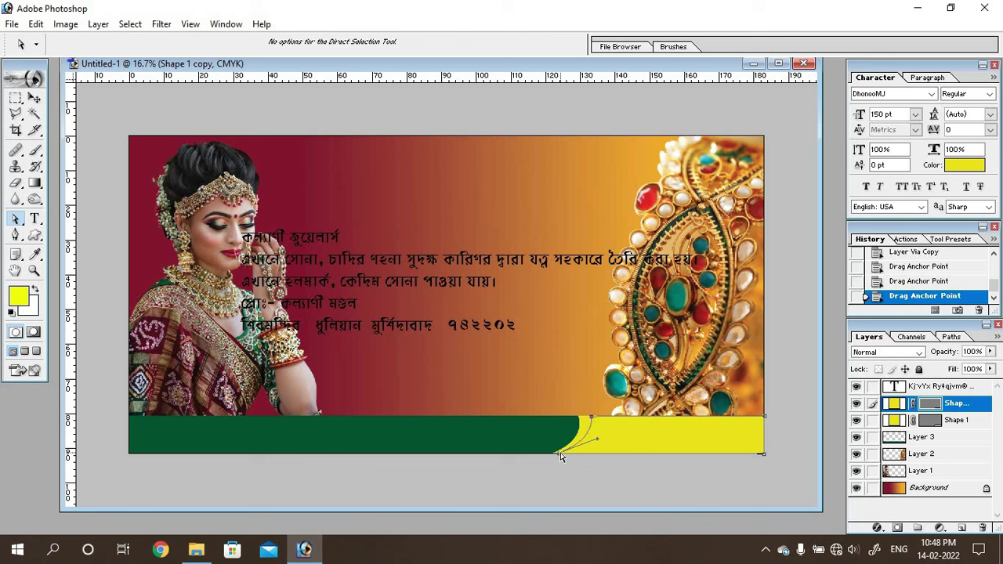
drag(556, 452, 595, 446)
click(595, 447)
click(930, 403)
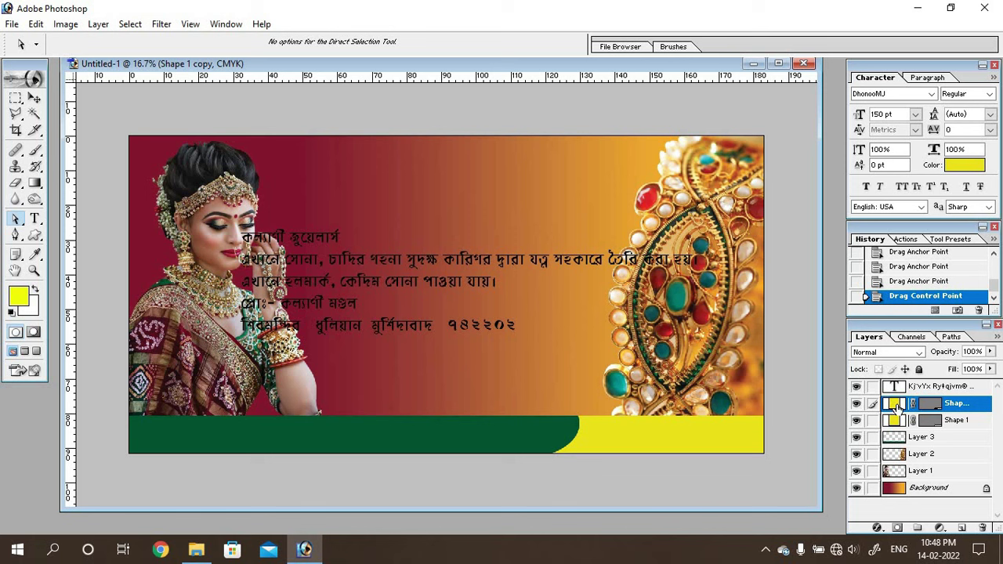
- Change the Shape 1 copy's fill colour from yellow to pure red
double_click(894, 403)
mouse_move(512, 398)
mouse_down()
mouse_move(507, 365)
mouse_move(489, 365)
mouse_up()
click(618, 355)
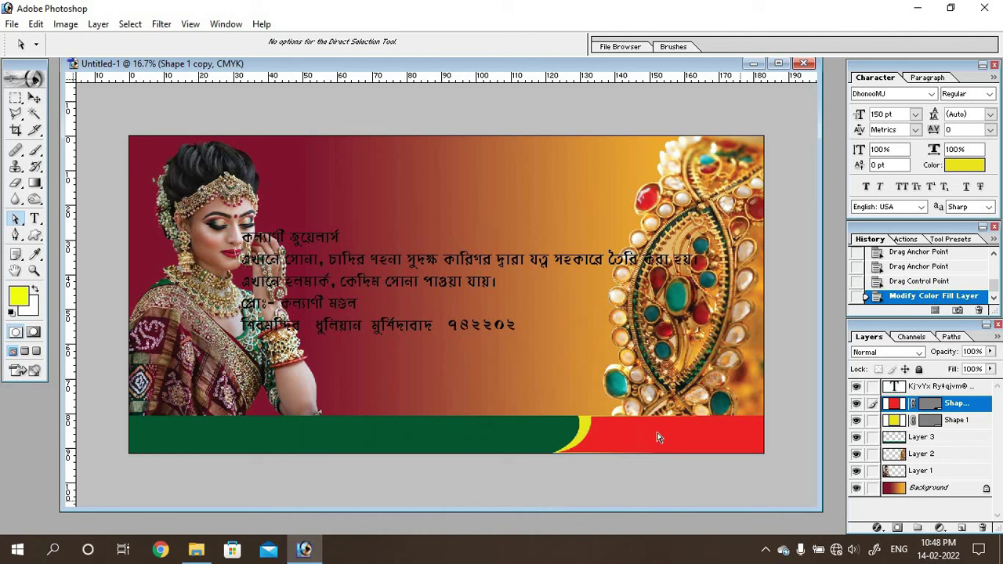
- Reshape the red shape's left anchors so its edge follows the yellow curve
click(597, 464)
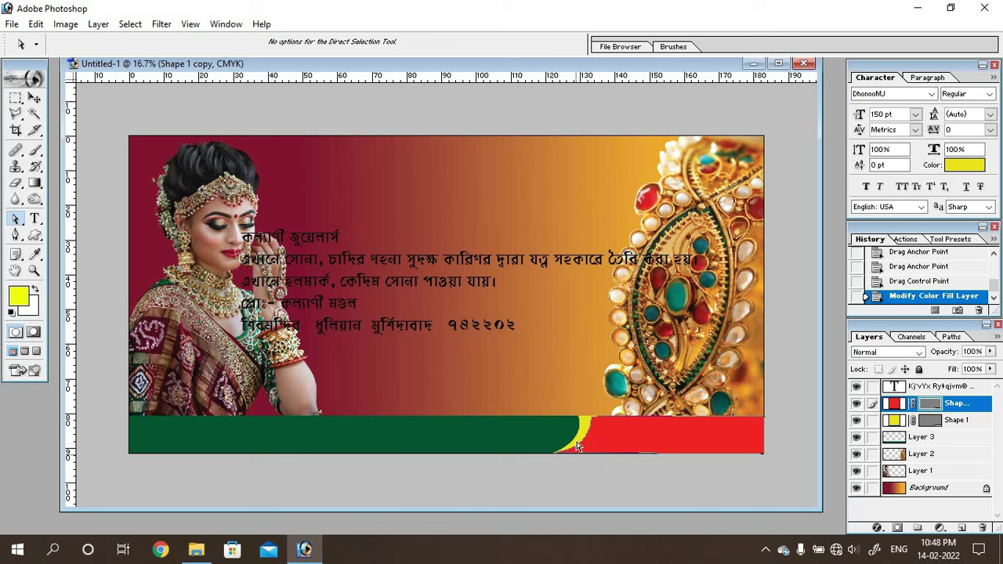
click(586, 441)
click(590, 418)
drag(592, 421, 591, 418)
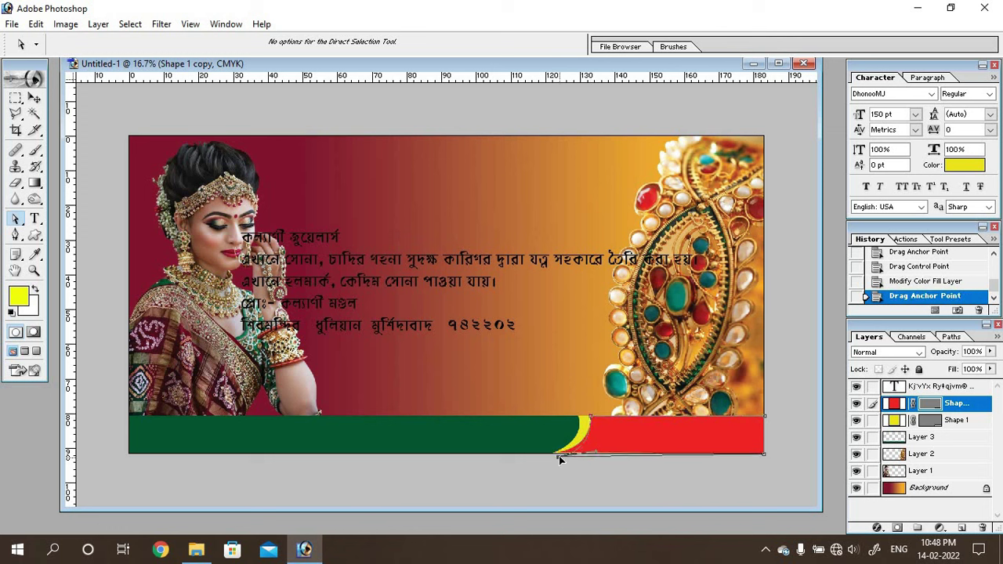
drag(559, 453, 575, 459)
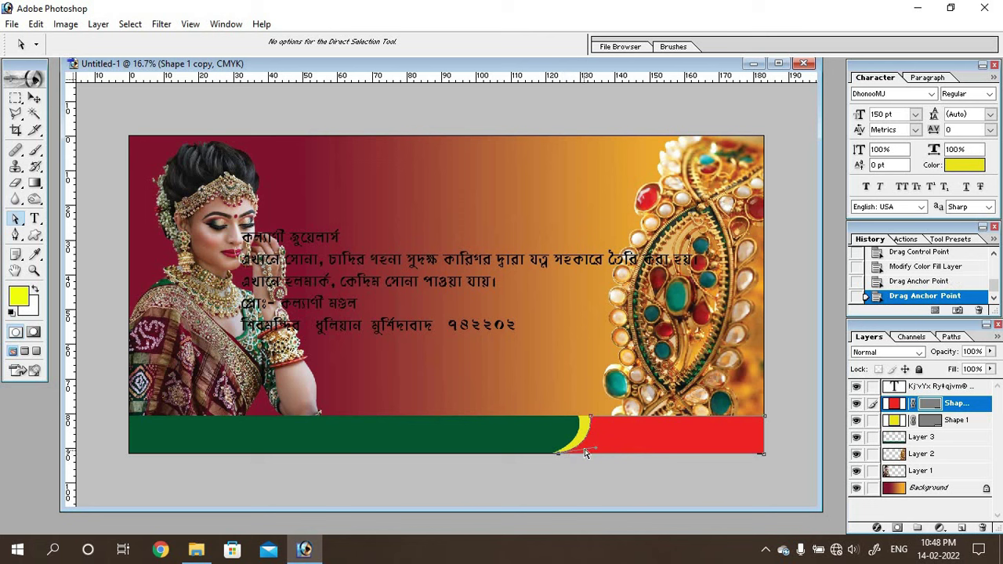
key(Return)
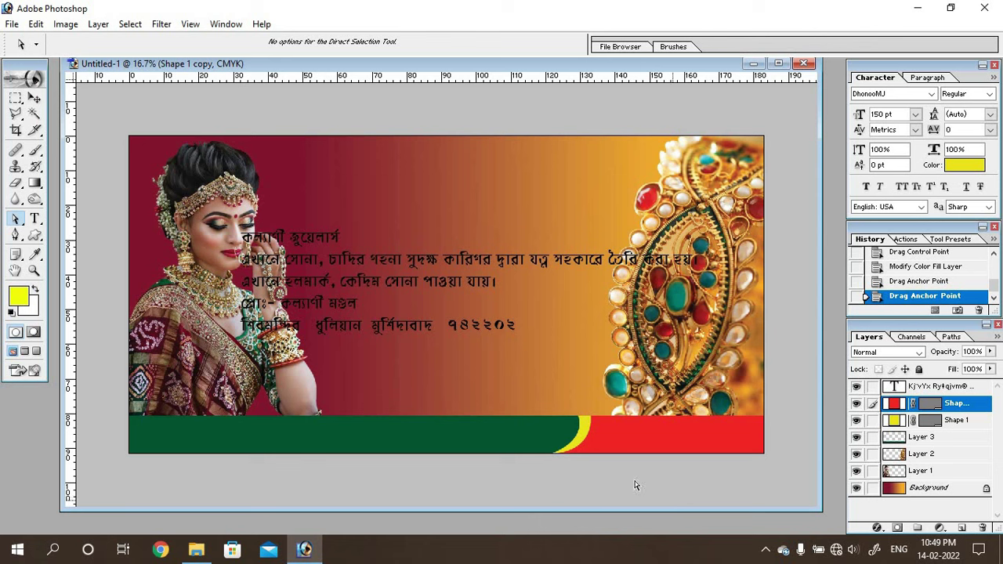
- Cut the last line, the address, out of the Bengali text block
click(34, 221)
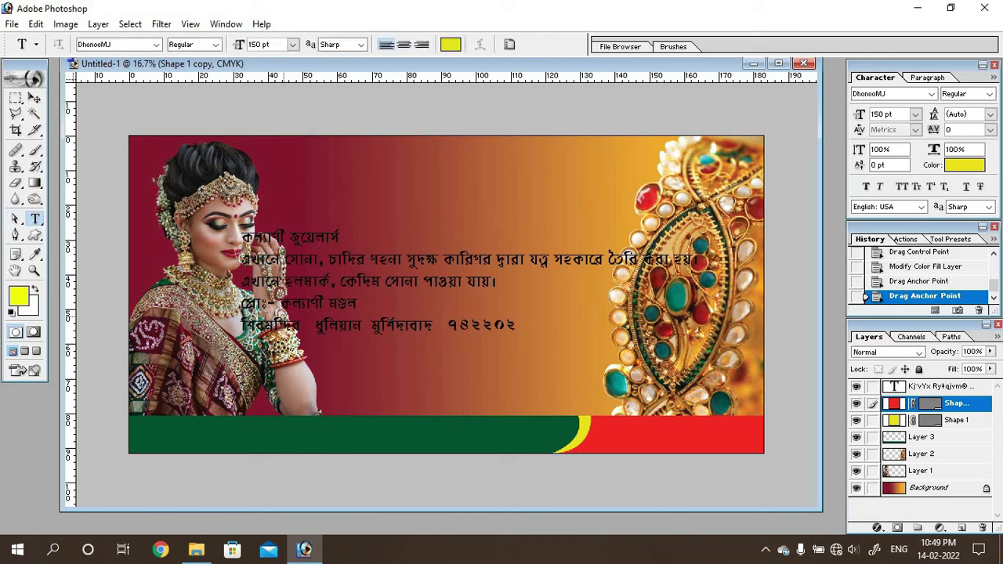
drag(241, 324, 433, 328)
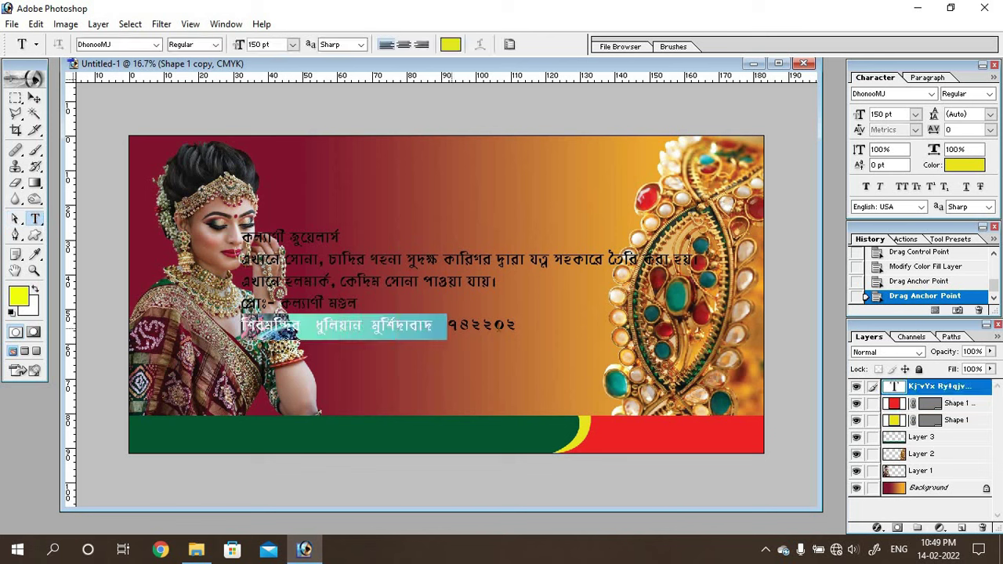
right_click(432, 329)
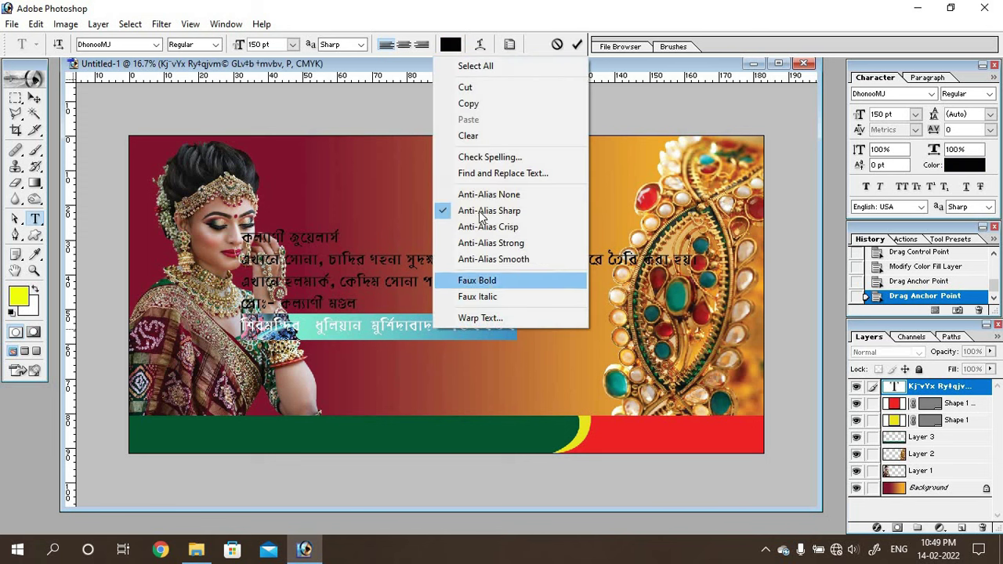
click(471, 92)
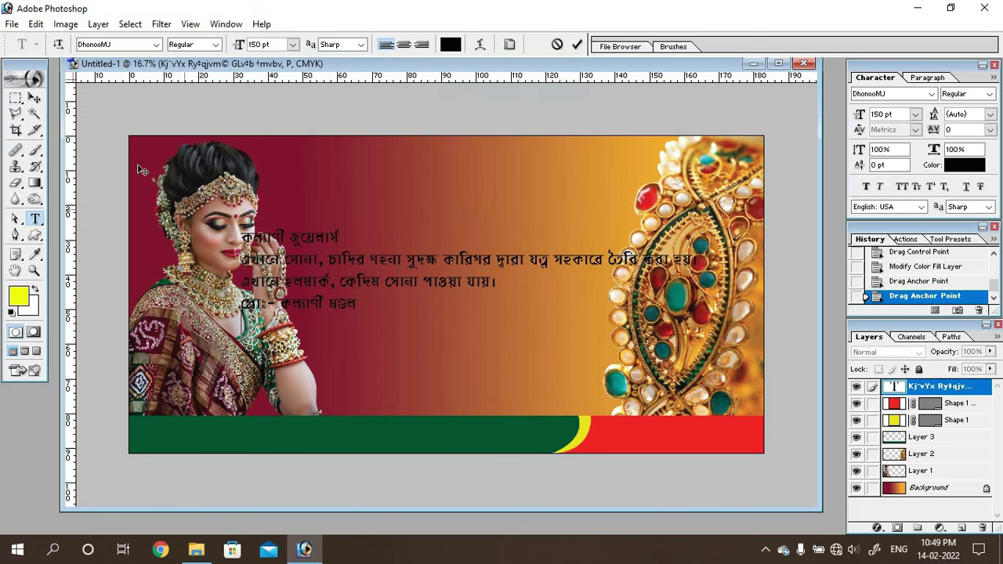
- Commit the edited paragraph and start a new text layer in the green strip
click(34, 98)
click(34, 219)
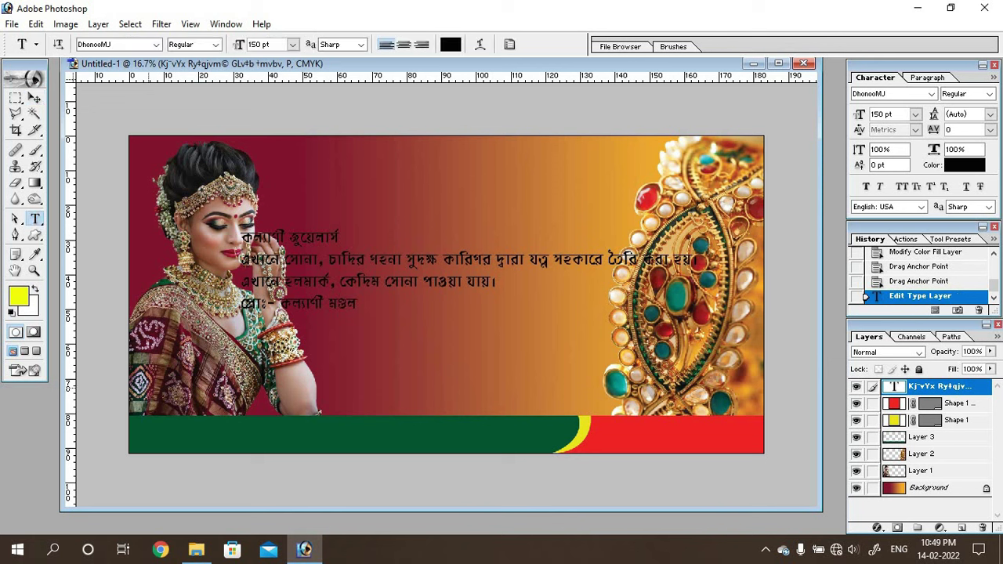
click(220, 438)
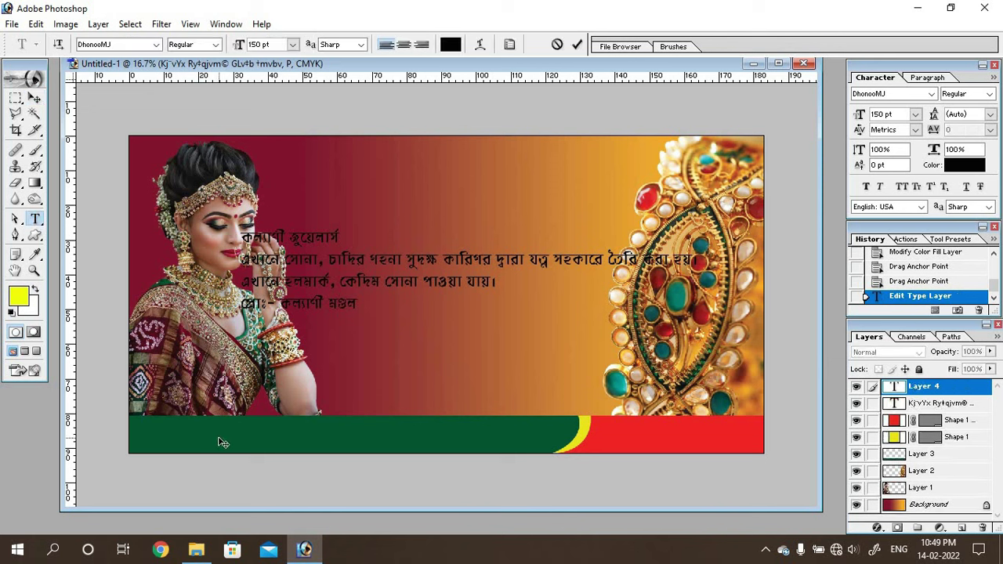
- Paste the address line into the green strip and colour it white (FFFFFF)
key(ctrl+v)
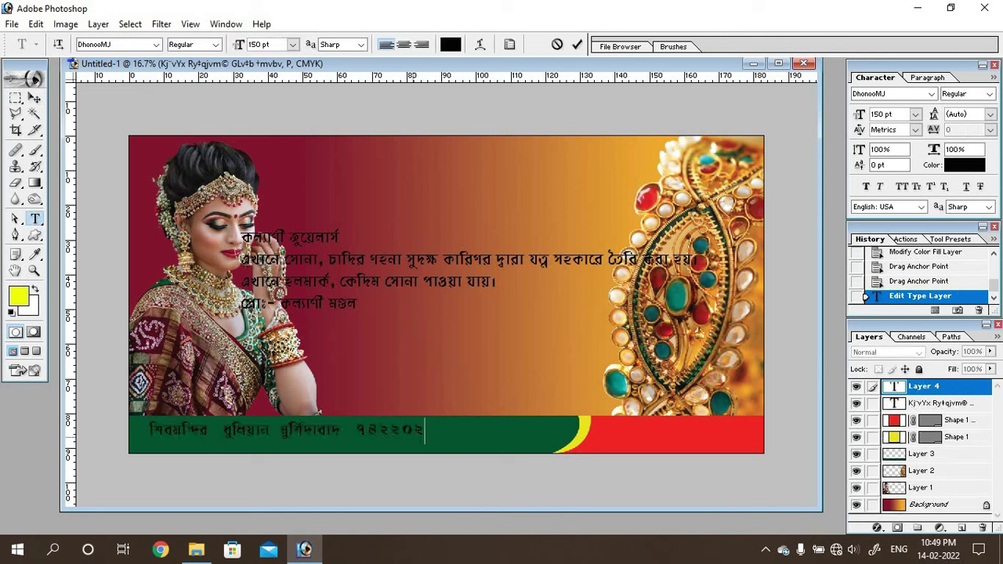
drag(425, 431, 71, 428)
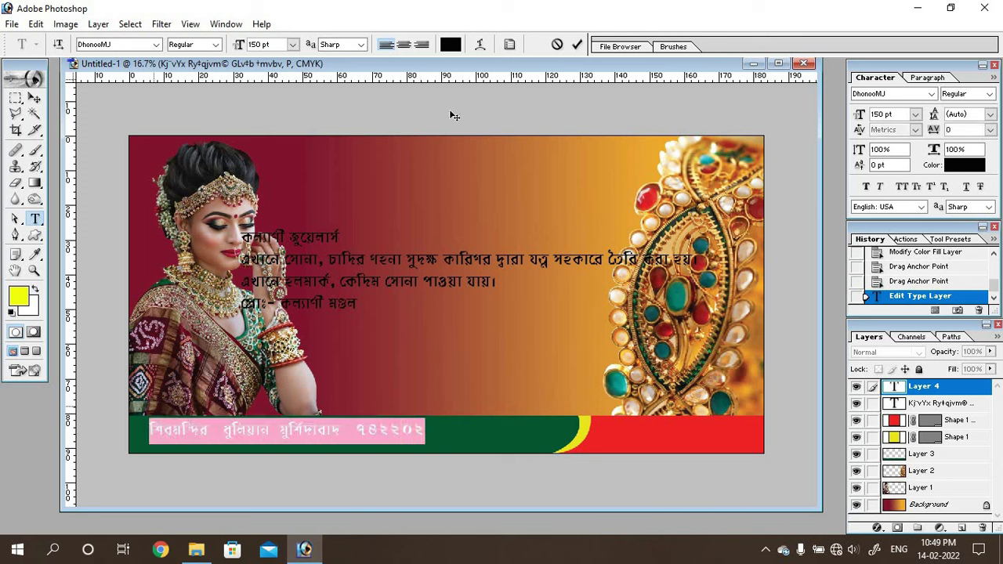
click(450, 44)
click(302, 367)
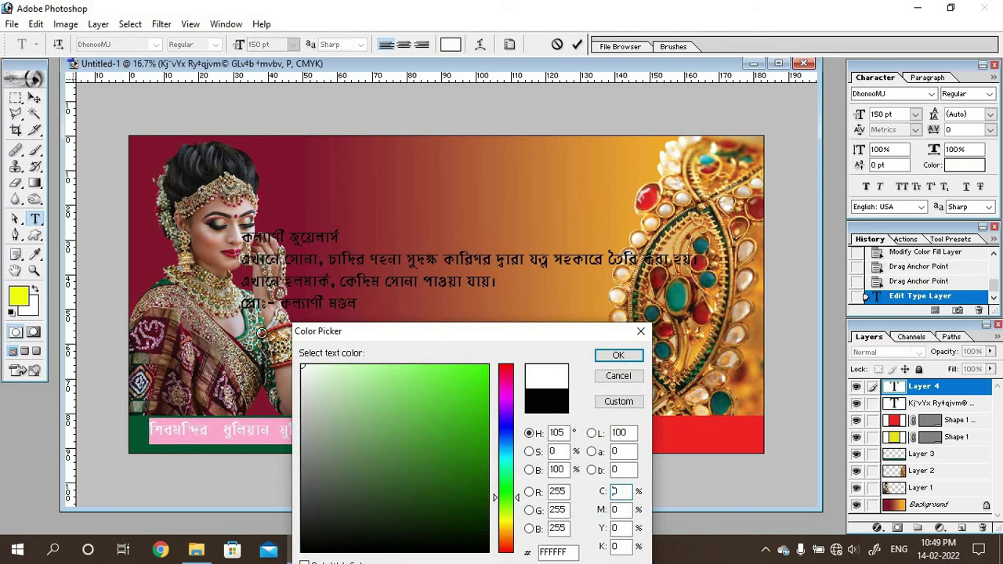
click(628, 362)
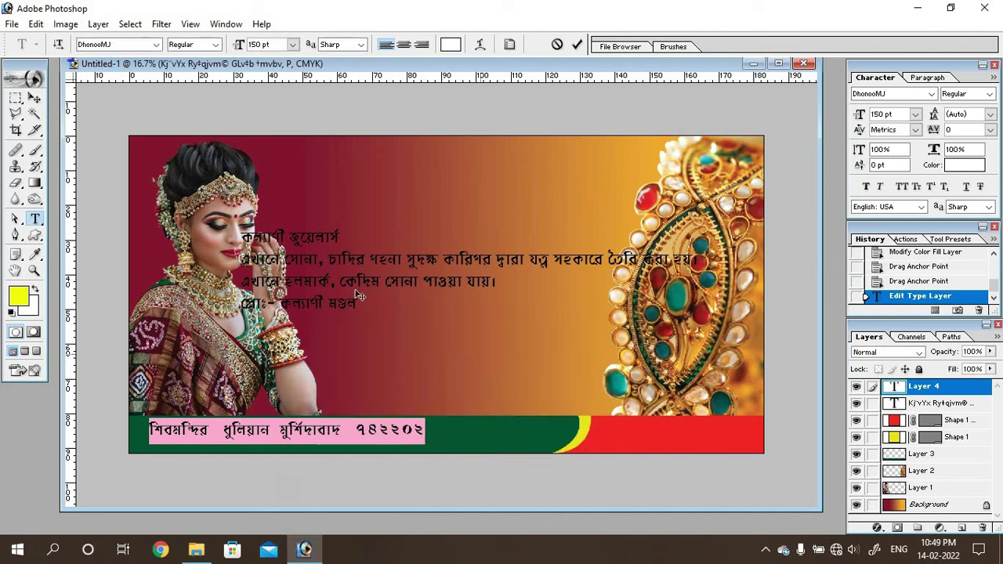
click(35, 97)
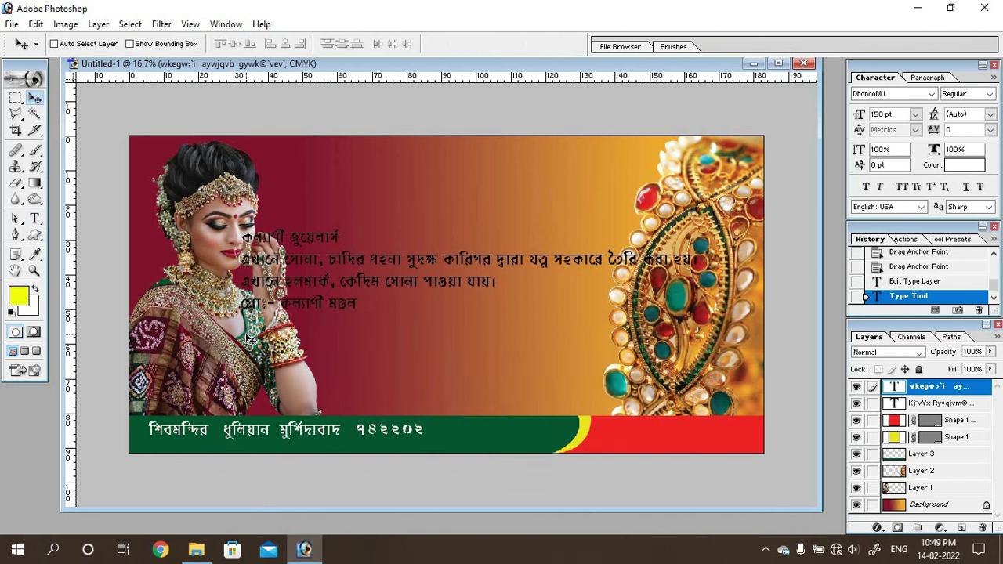
- Scale up the white address text to fill the green strip and nudge it up
key(ctrl+t)
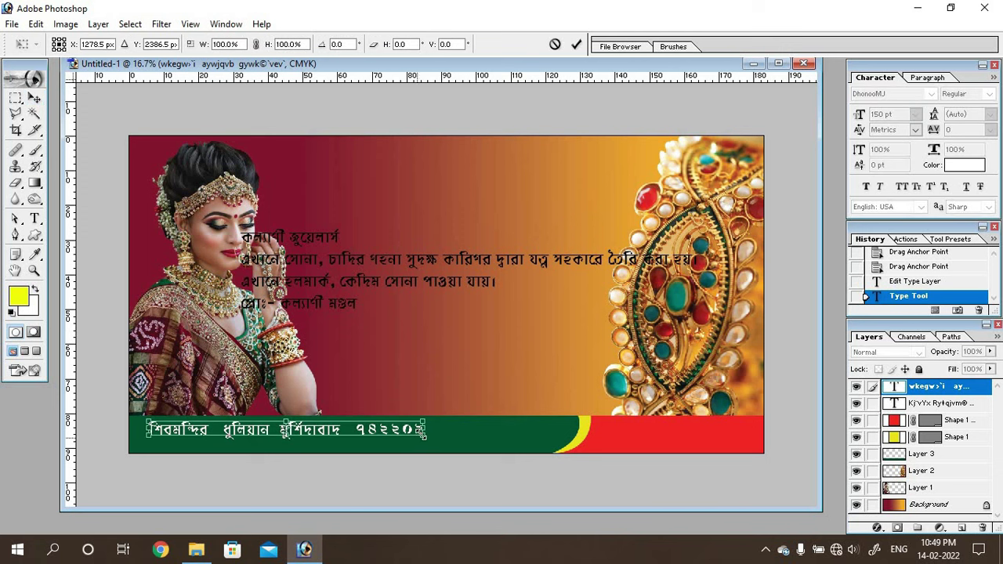
mouse_move(435, 440)
mouse_down()
mouse_move(524, 445)
mouse_move(551, 424)
mouse_up()
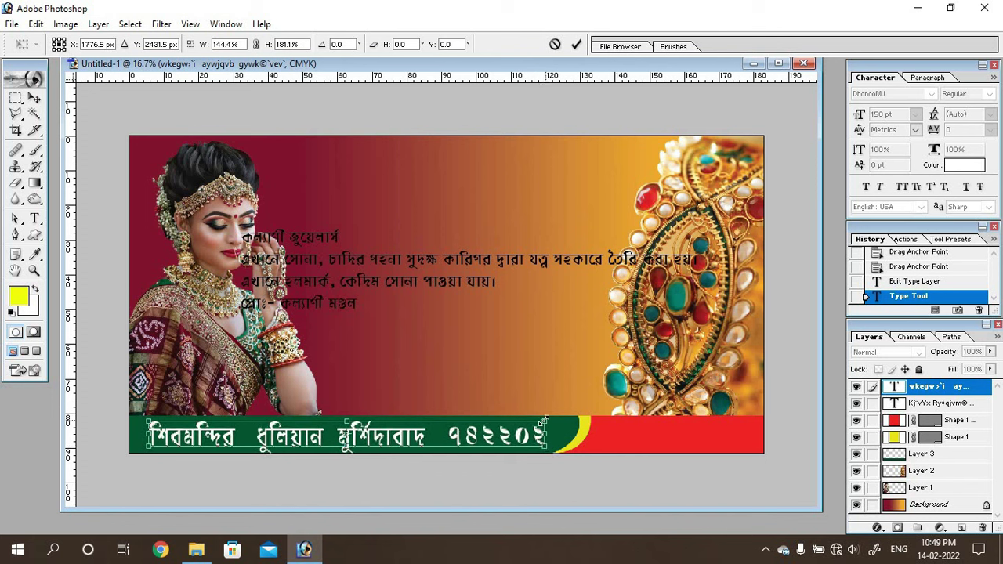
drag(549, 423, 557, 422)
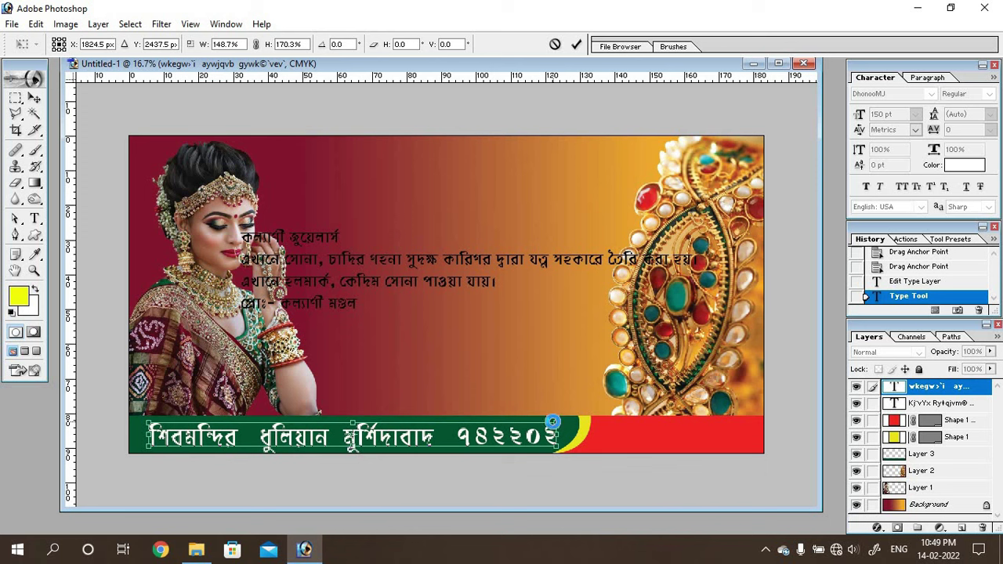
key(Return)
key(Up)
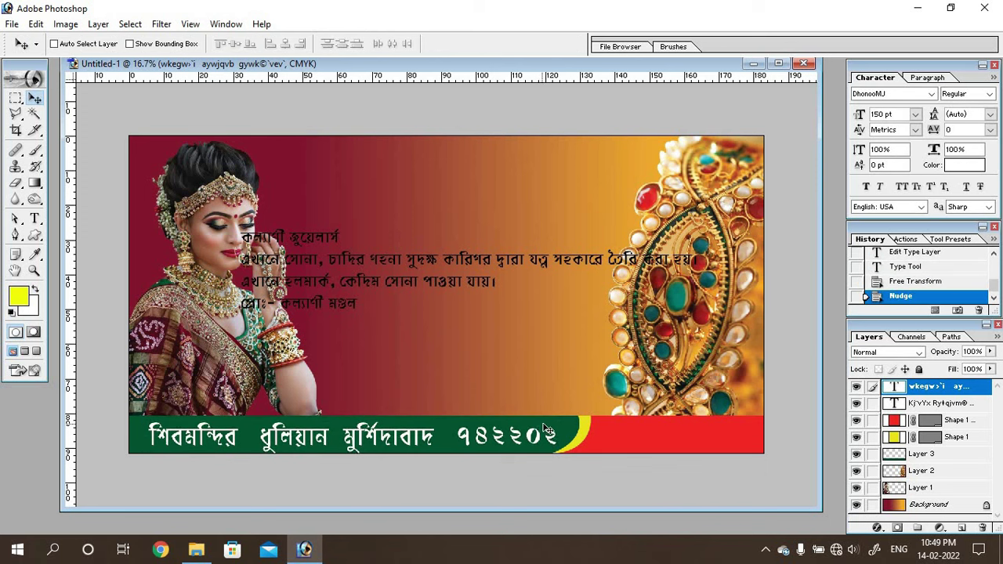
key(Up)
key(Up)
key(Up)
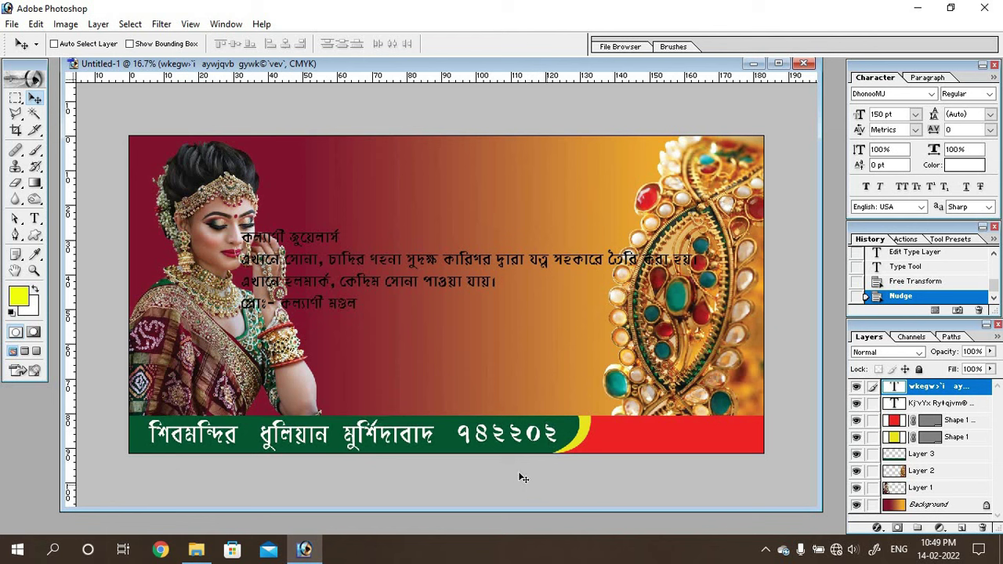
- Make the address text slightly wider and shorter, then nudge it left
key(ctrl+t)
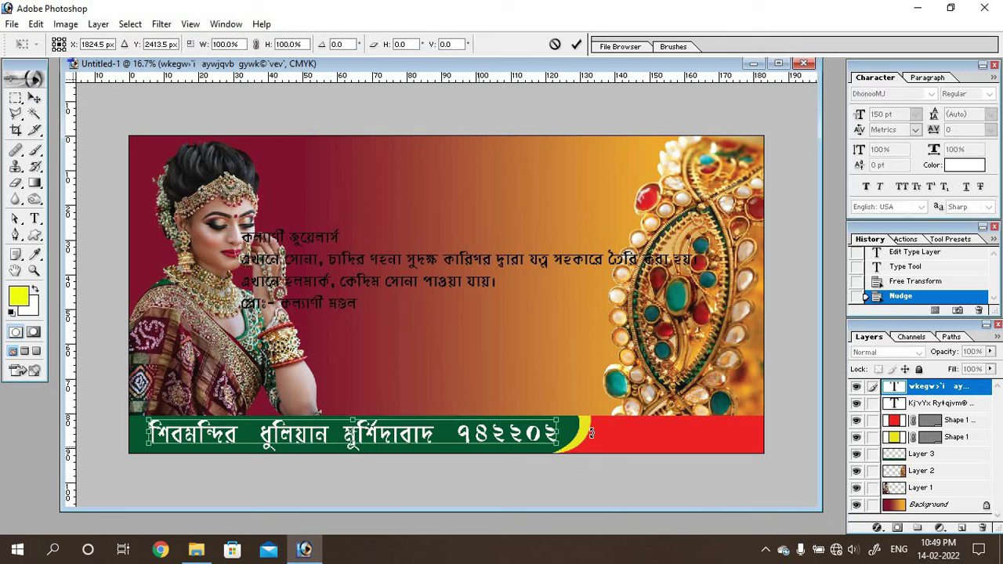
drag(554, 438, 561, 438)
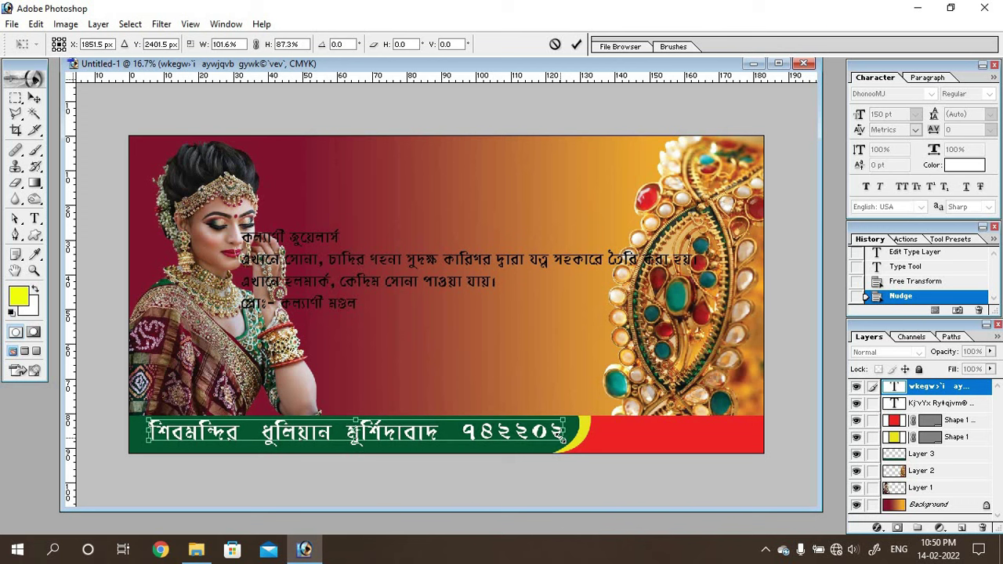
key(Return)
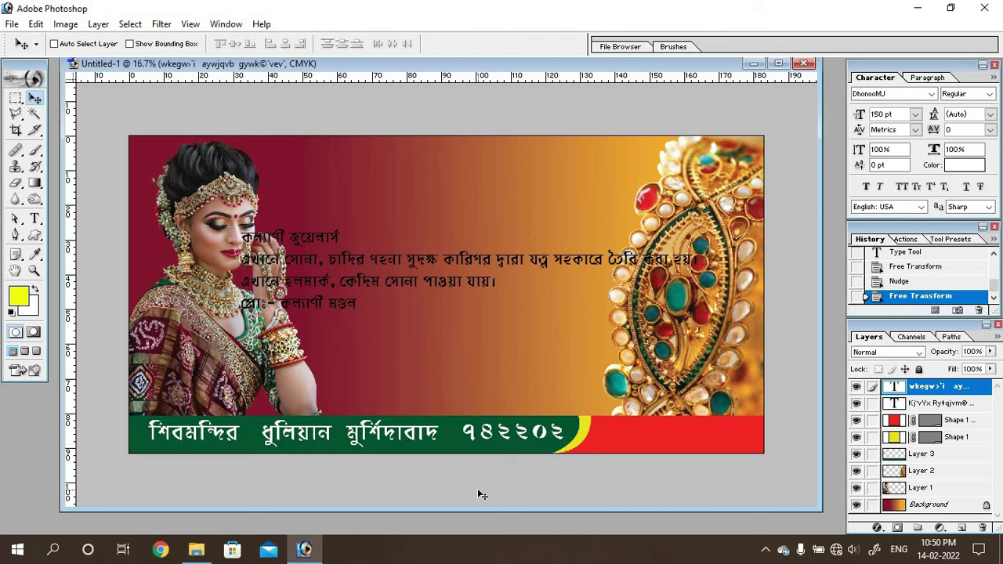
key(shift+Left)
key(shift+Left)
key(shift+Left)
key(shift+Left)
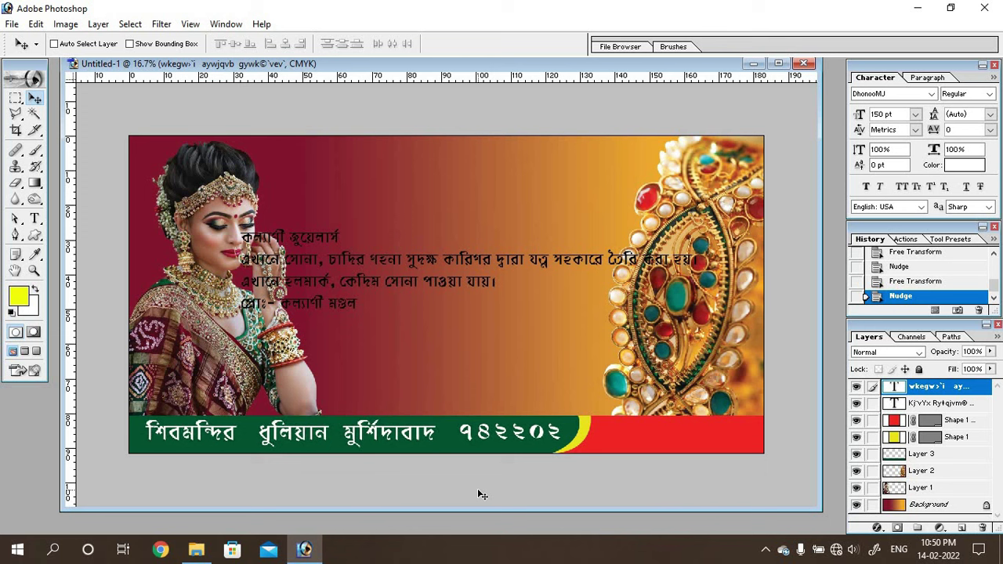
key(shift+Left)
key(shift+Left)
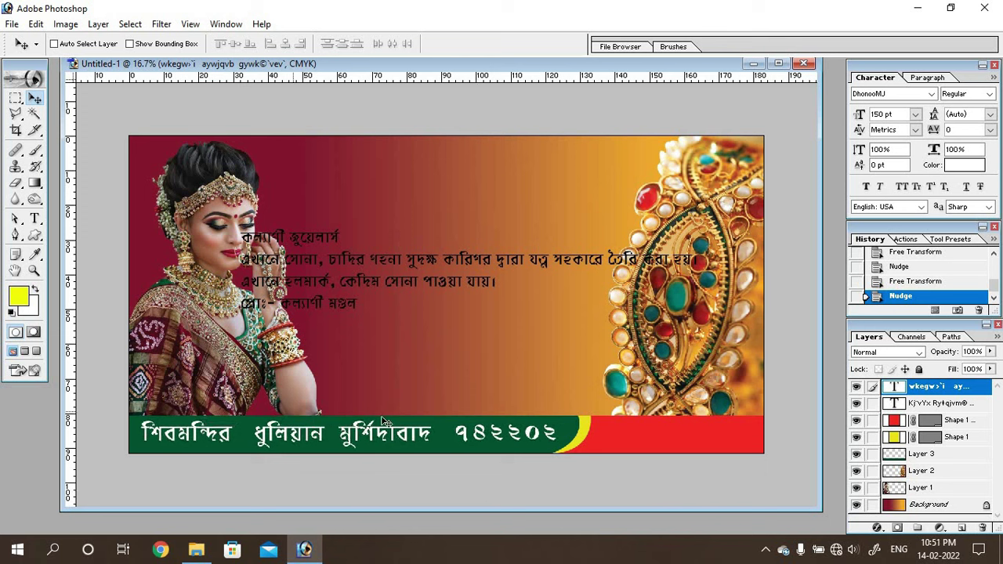
- Open whatsapp-1.png from Local Disk (F:) > Clipart for DTP > Shapes
double_click(30, 432)
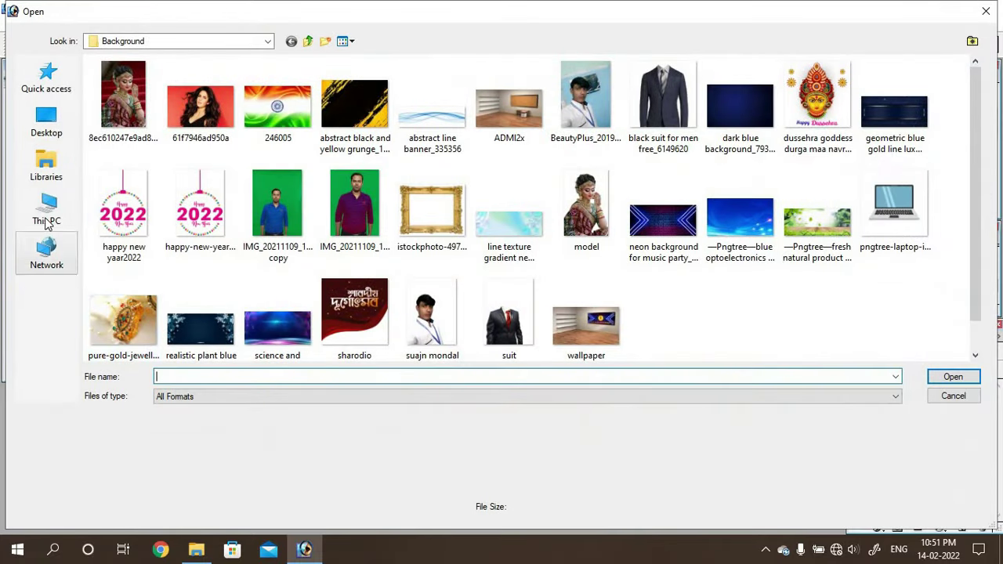
click(47, 219)
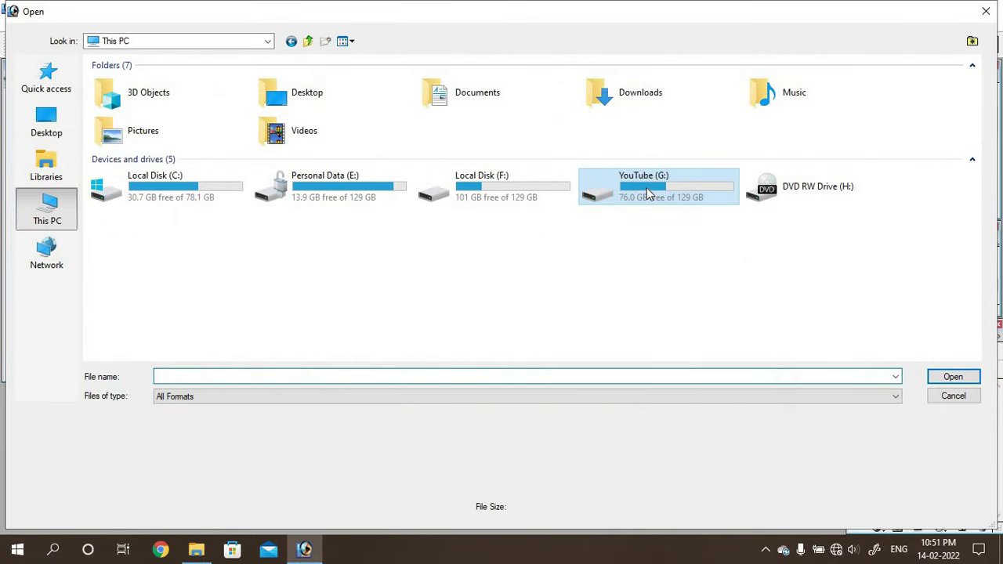
double_click(647, 188)
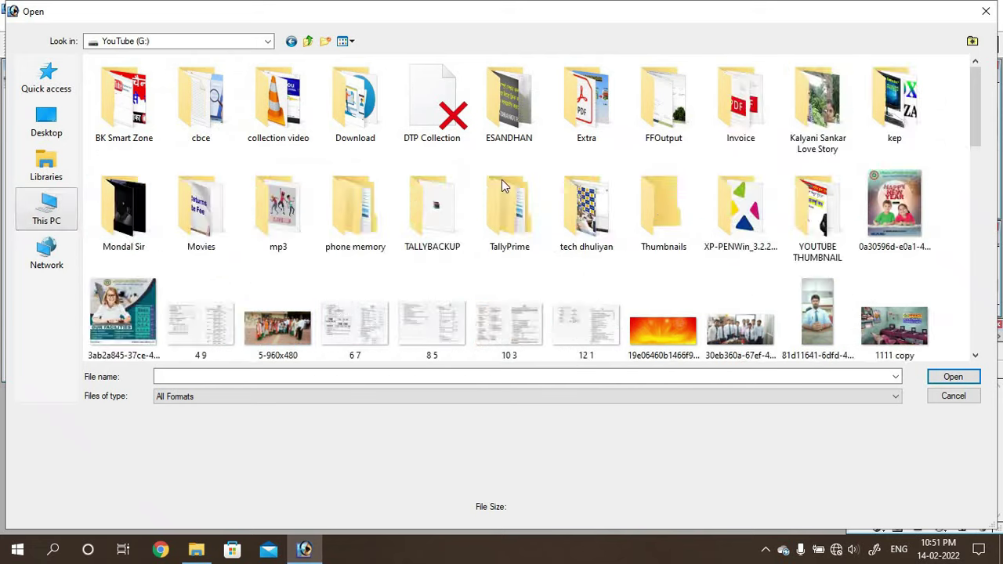
key(BackSpace)
double_click(494, 189)
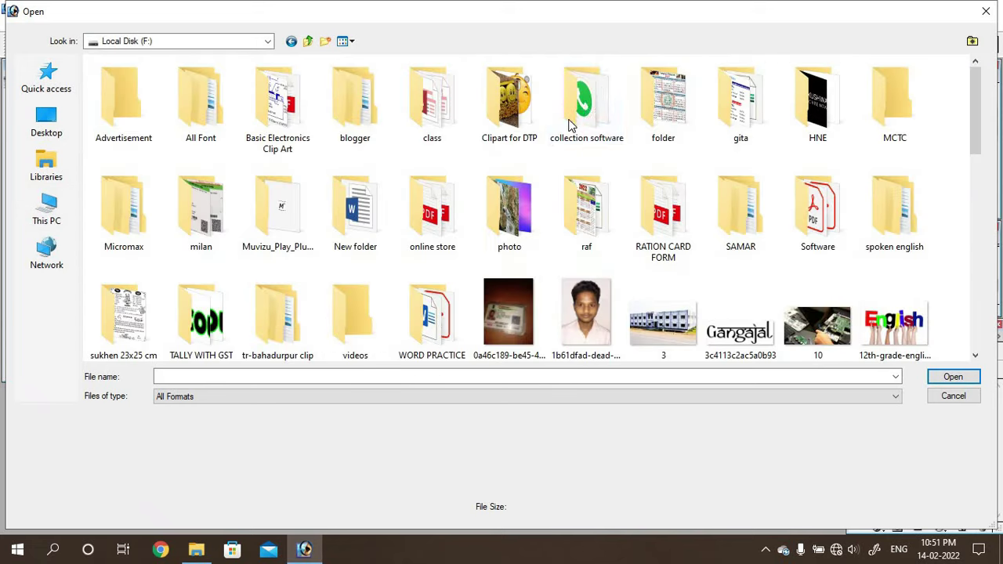
double_click(585, 103)
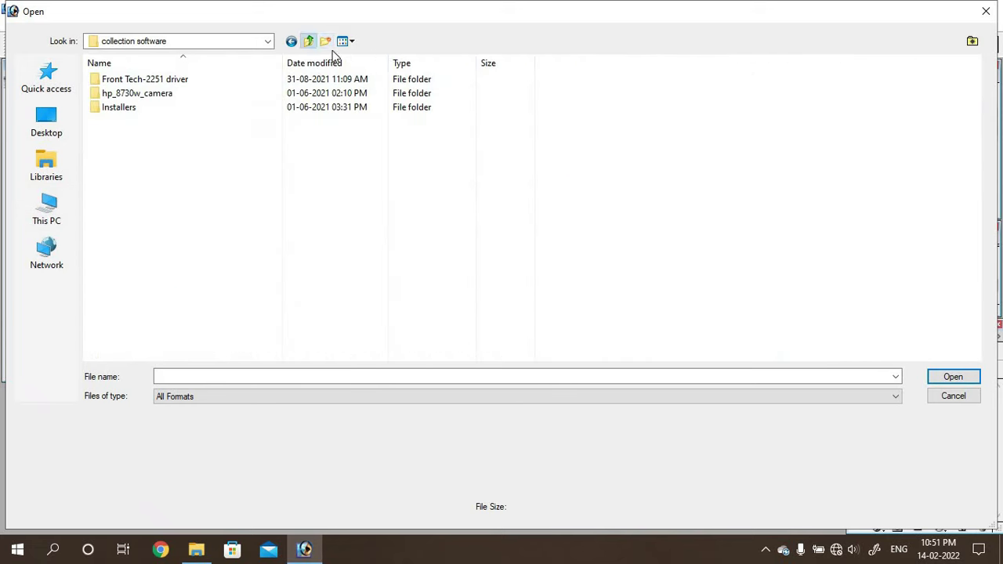
key(BackSpace)
double_click(530, 122)
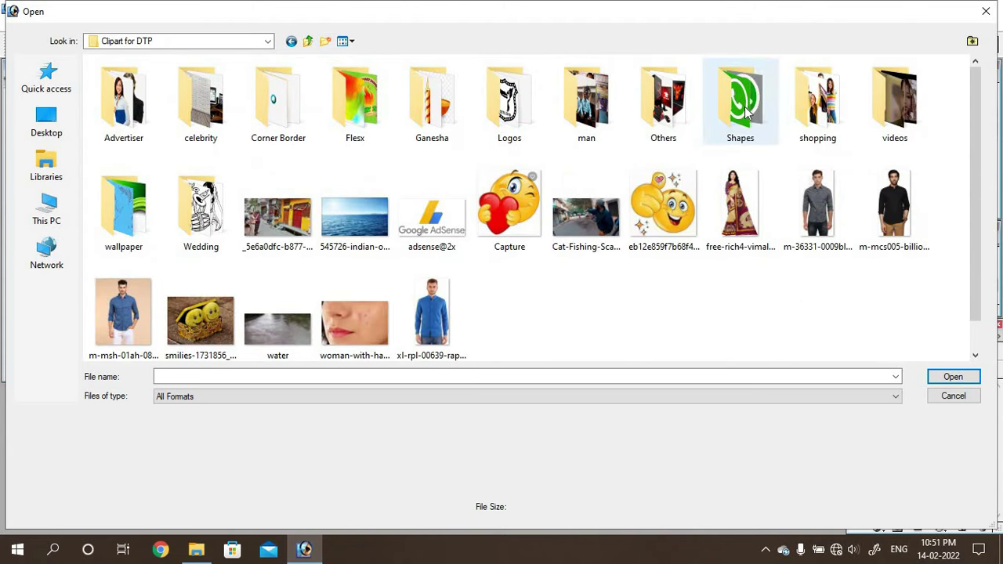
double_click(741, 102)
click(117, 200)
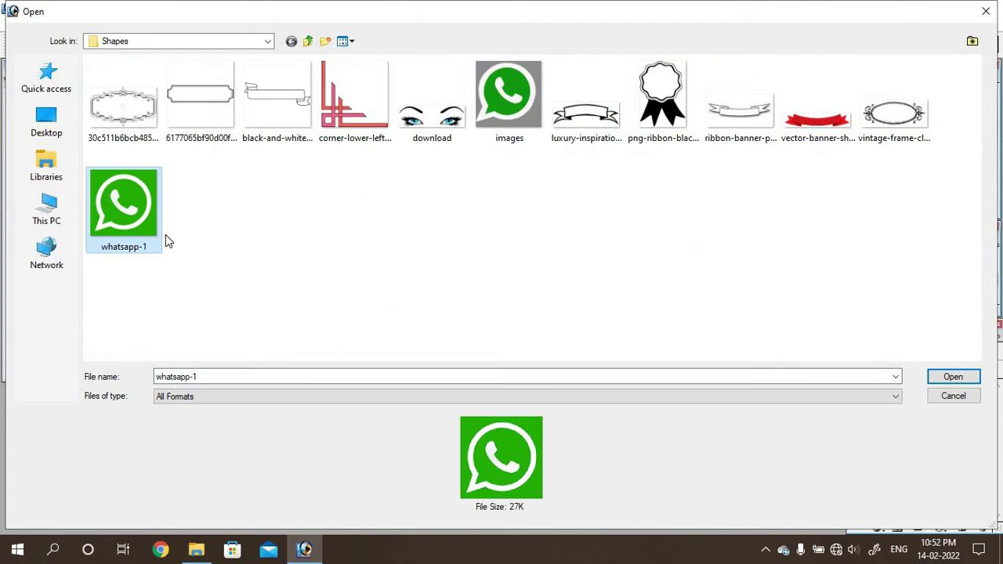
click(955, 378)
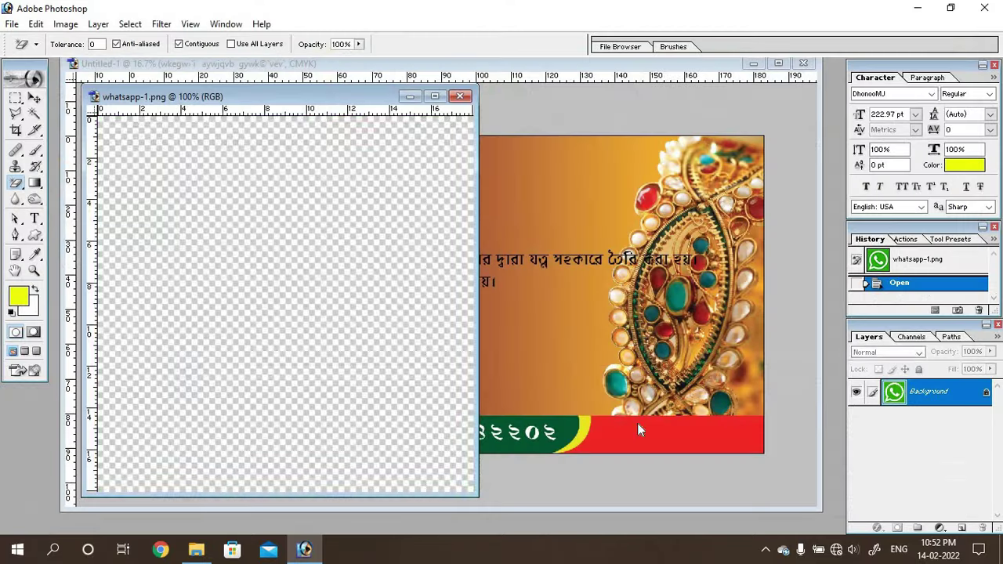
- Bring the WhatsApp logo onto the red strip, shrink it, and position it
click(35, 99)
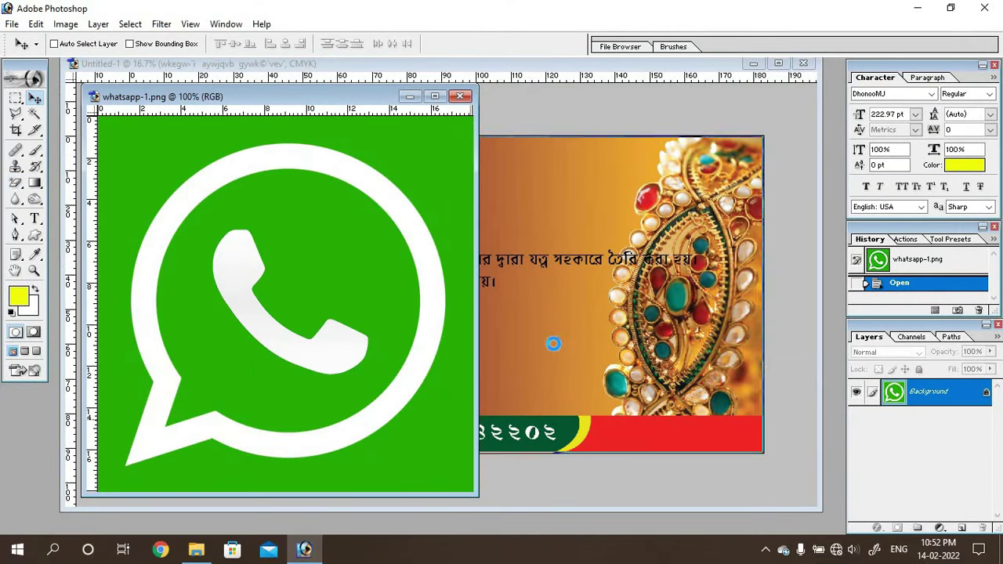
mouse_move(524, 410)
mouse_down()
mouse_move(553, 343)
mouse_move(619, 440)
mouse_up()
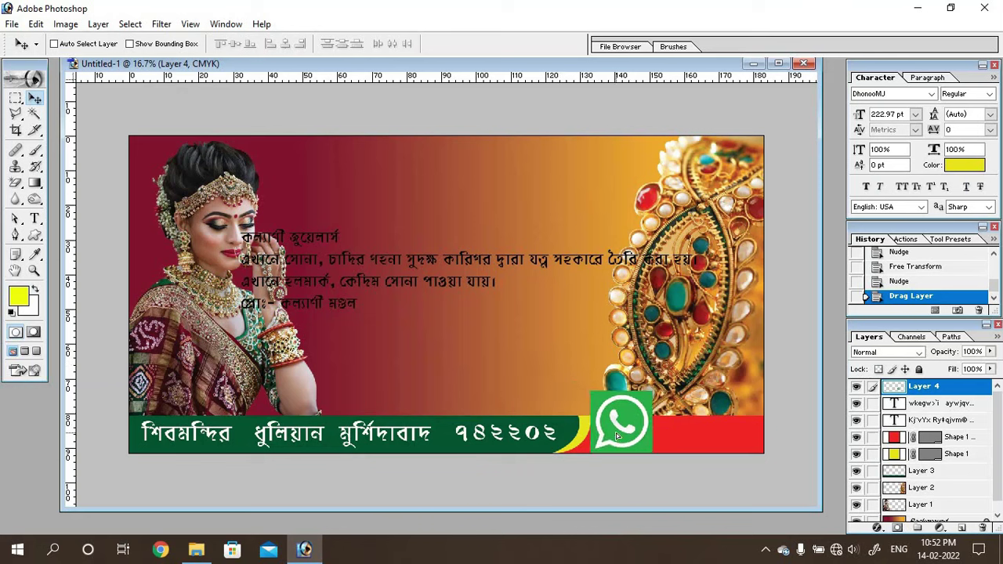
key(ctrl+t)
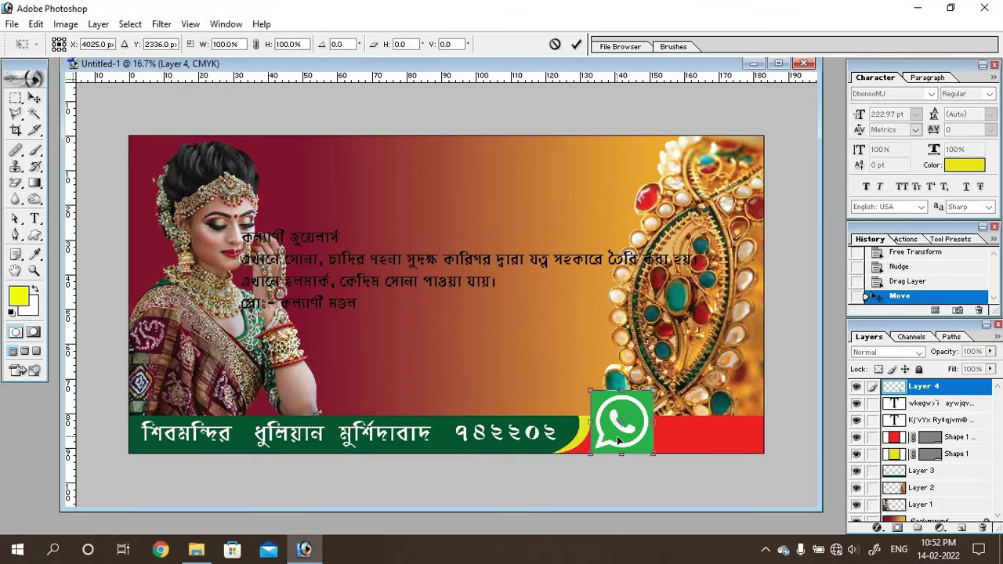
drag(635, 402, 613, 431)
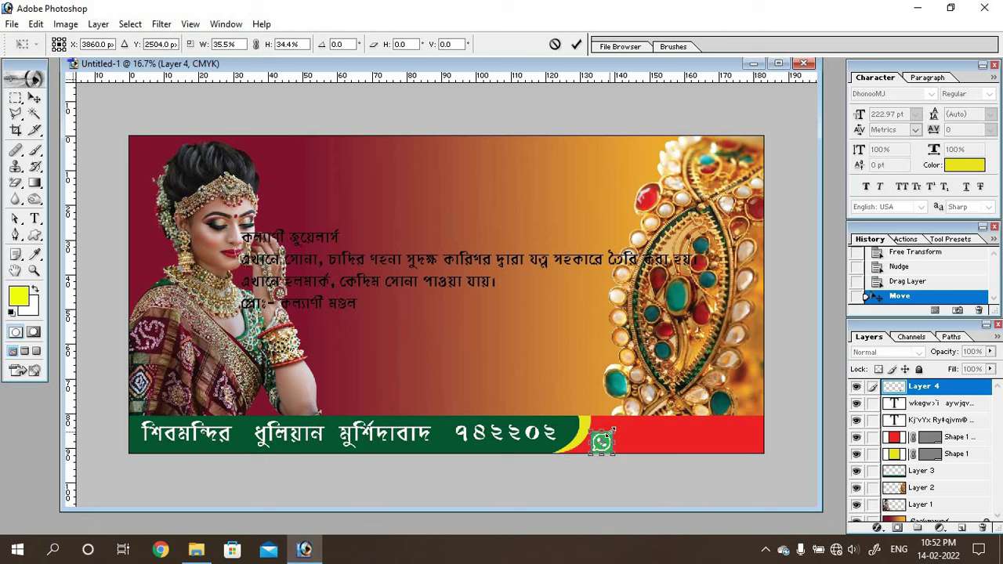
key(Return)
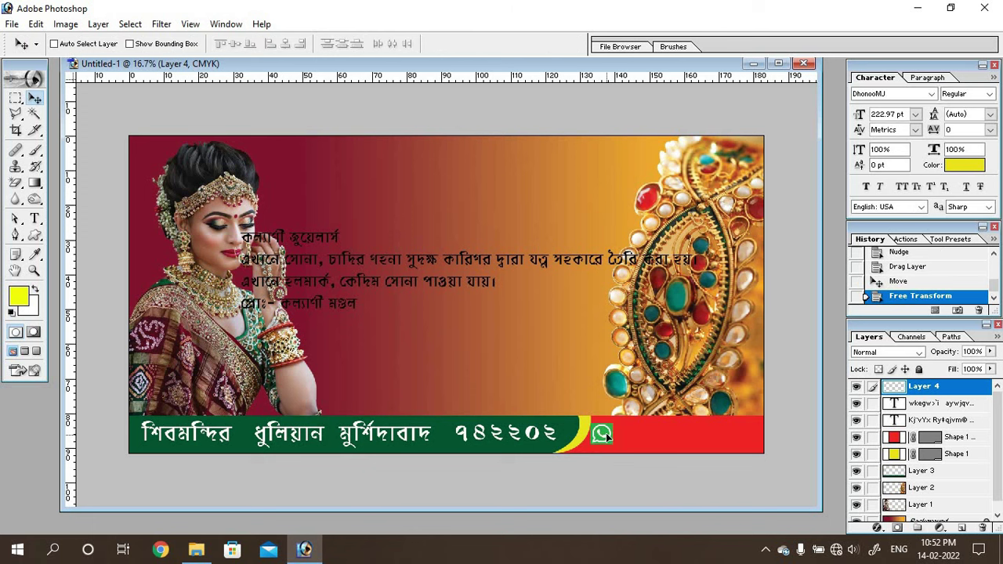
drag(605, 435, 606, 434)
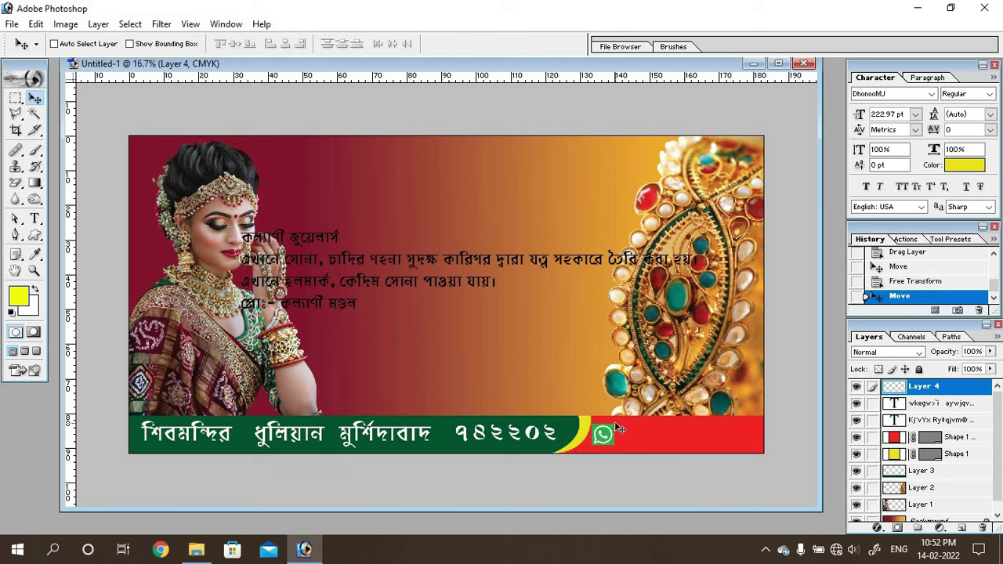
- Start a text line on the red strip with the font set to Arial Bold
click(35, 217)
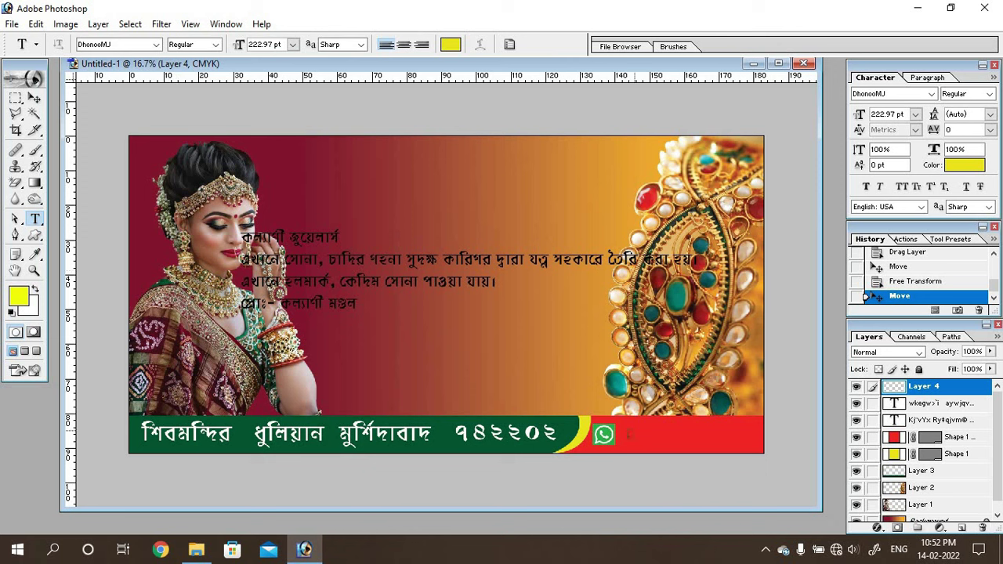
click(623, 435)
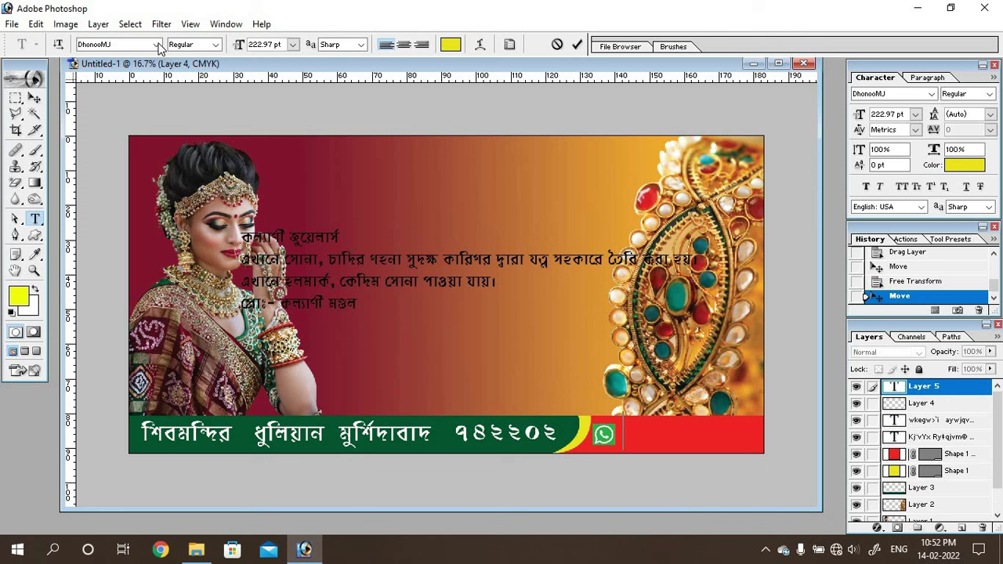
click(156, 45)
scroll(186, 115, up, 10)
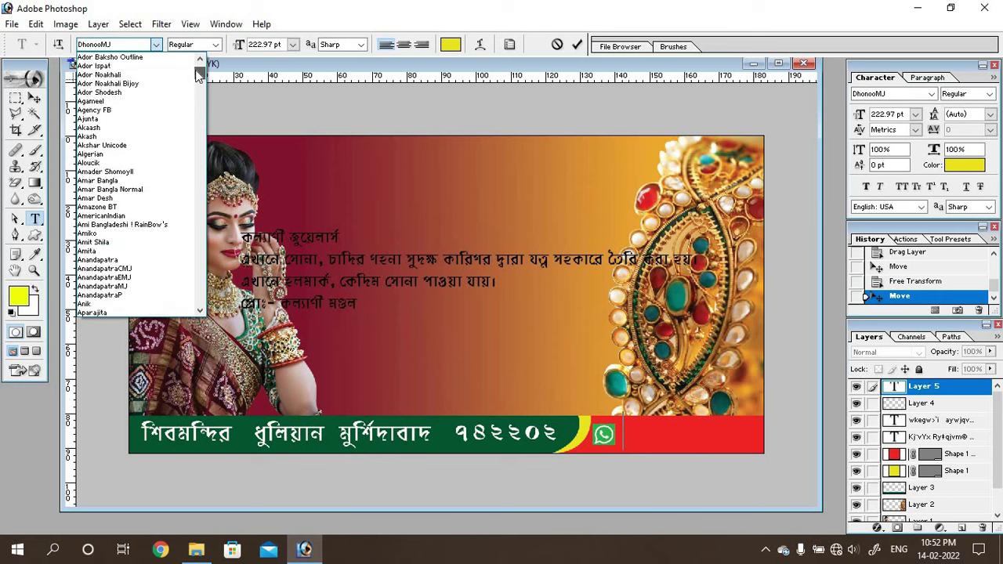
scroll(186, 115, up, 5)
scroll(133, 259, down, 3)
scroll(133, 259, down, 2)
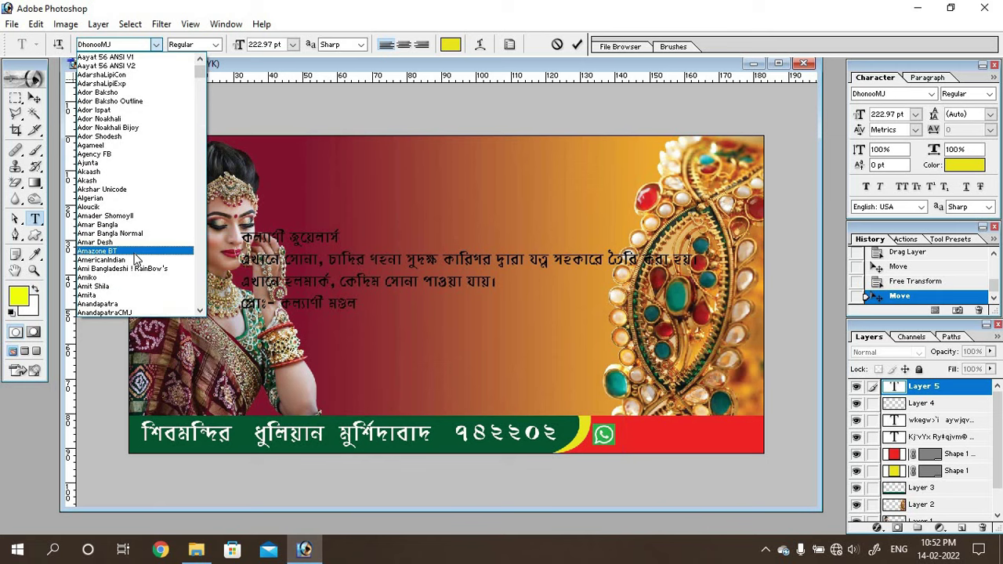
scroll(134, 264, down, 2)
scroll(129, 262, down, 2)
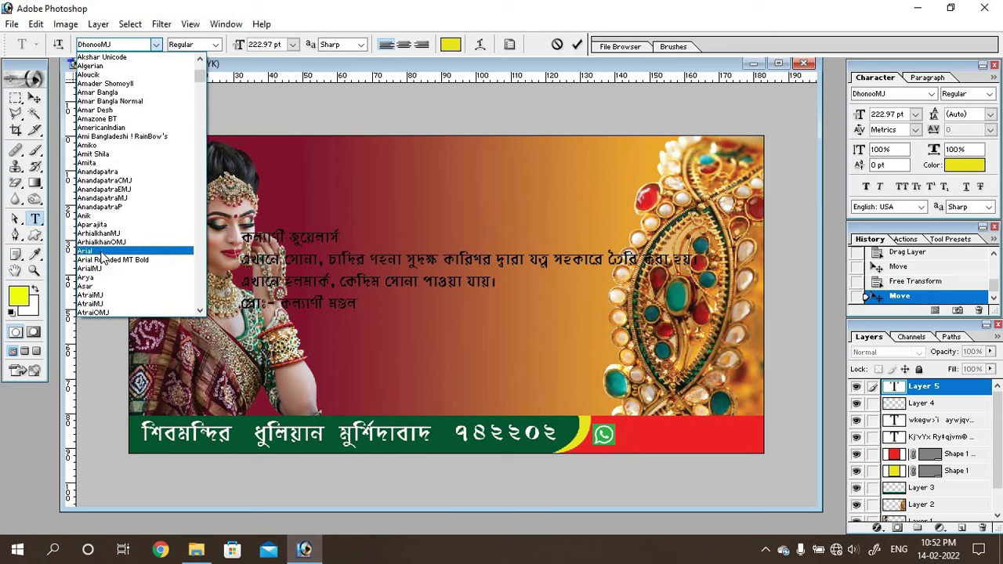
click(129, 263)
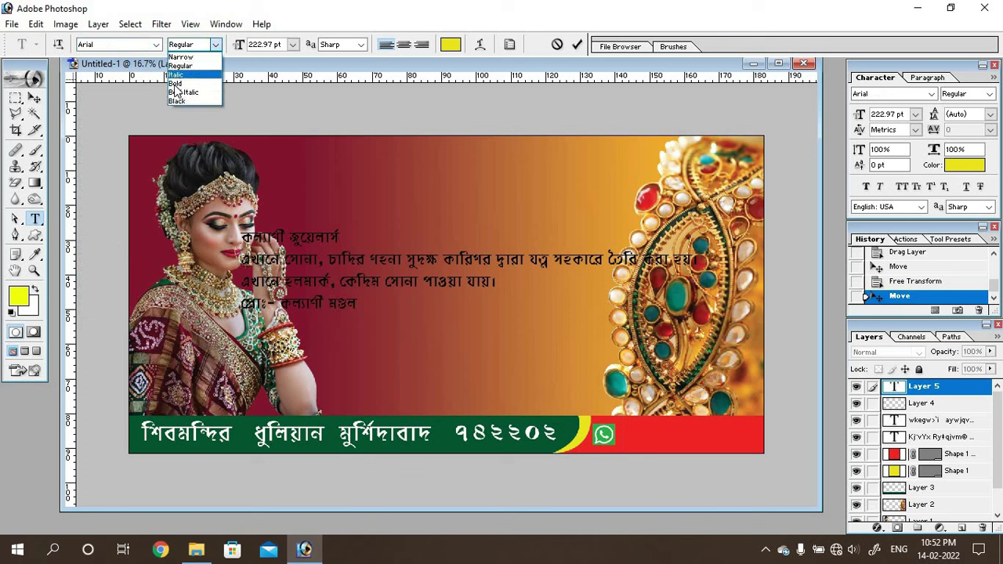
click(184, 69)
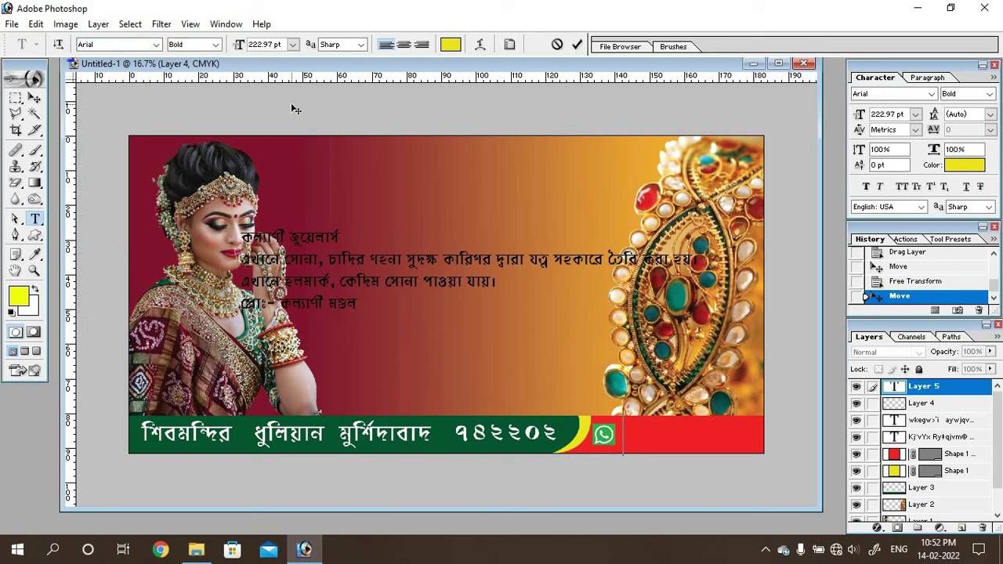
text(98)
text(76543)
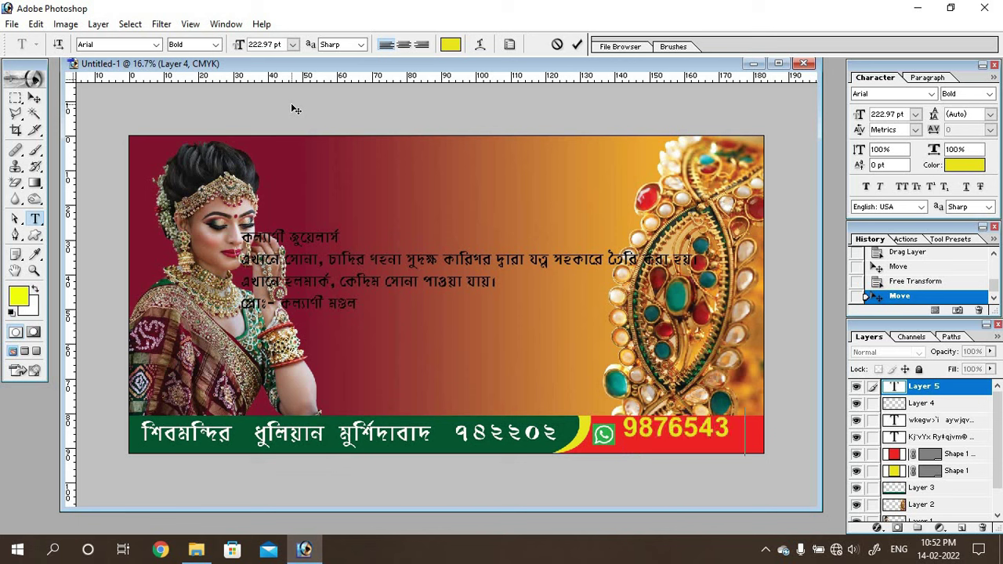
text(210)
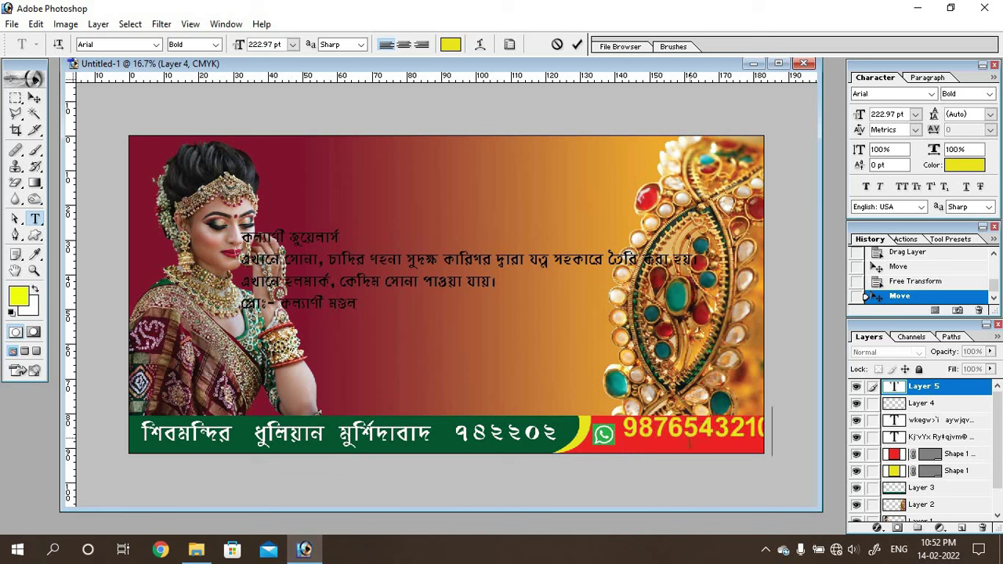
key(ctrl+a)
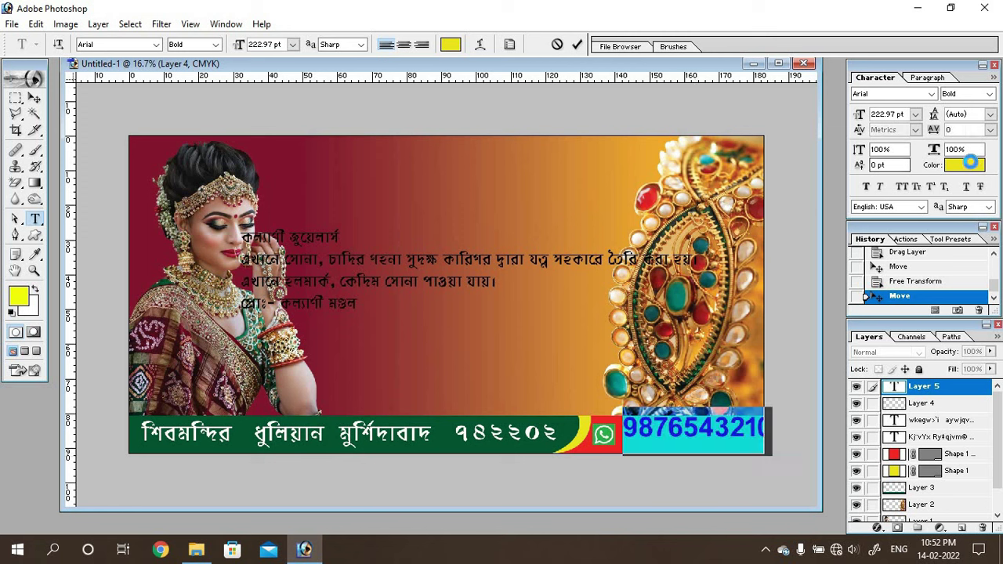
click(970, 162)
click(618, 355)
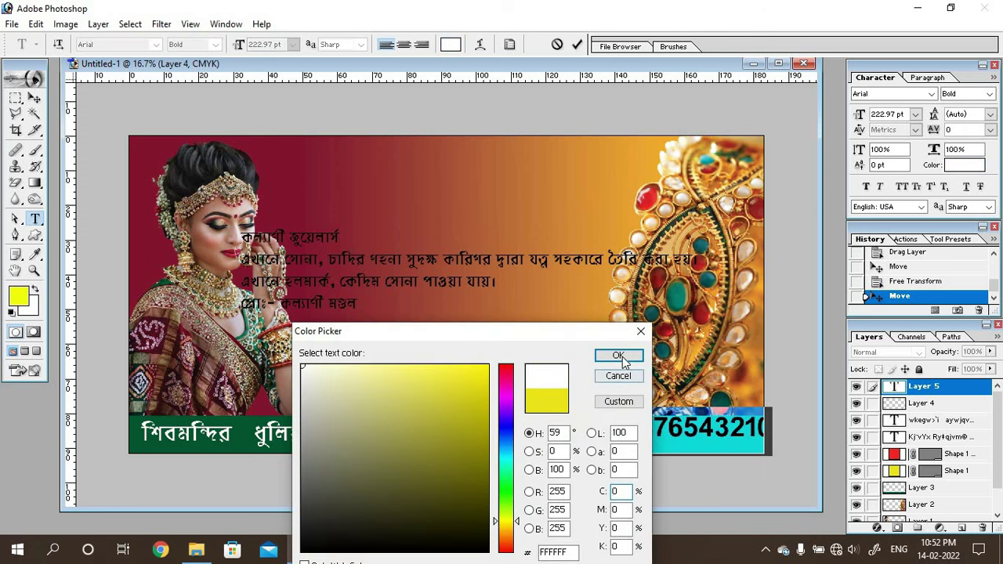
click(34, 98)
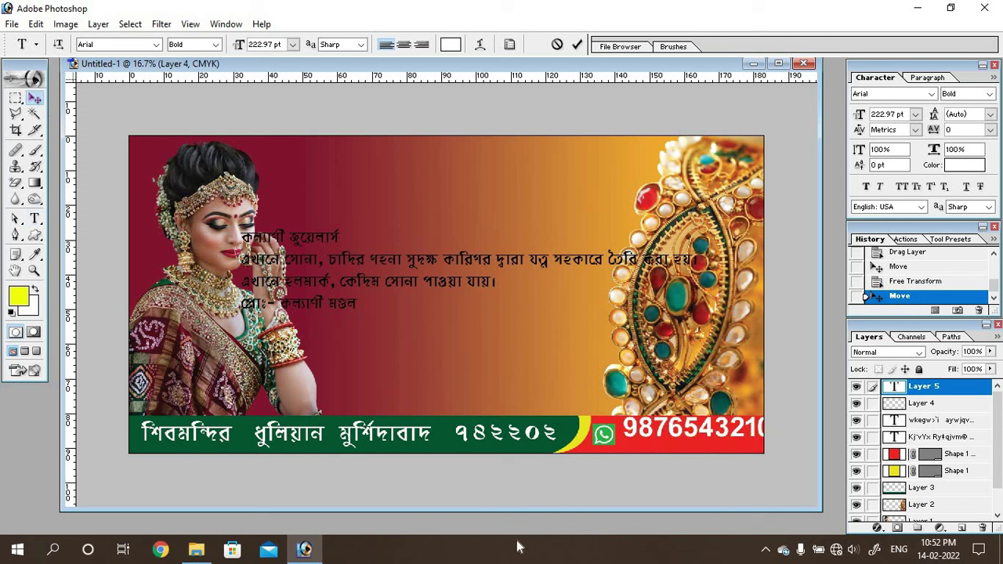
- Shift the phone number left and scale it to about 90% to fit the red strip
drag(651, 445, 643, 445)
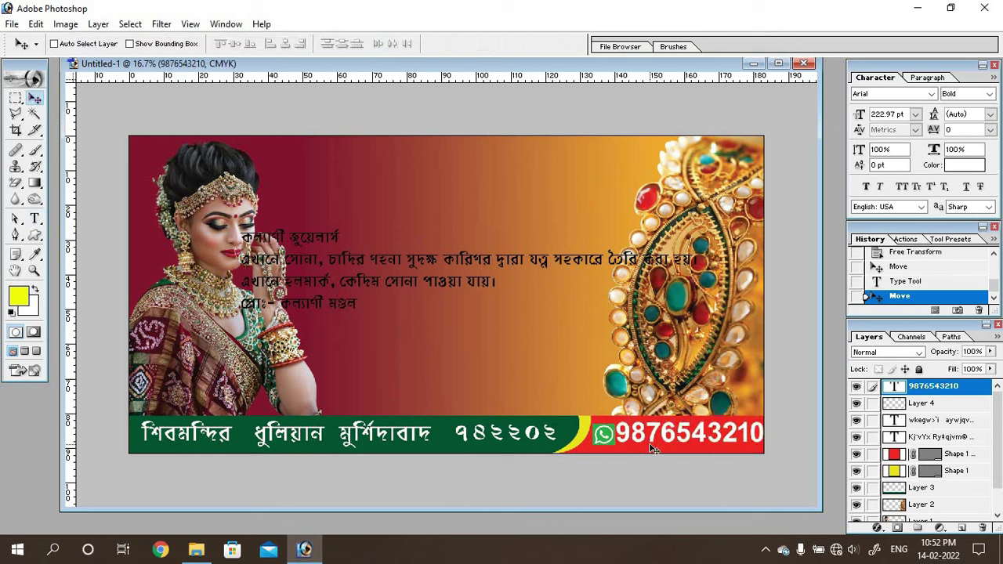
key(ctrl+t)
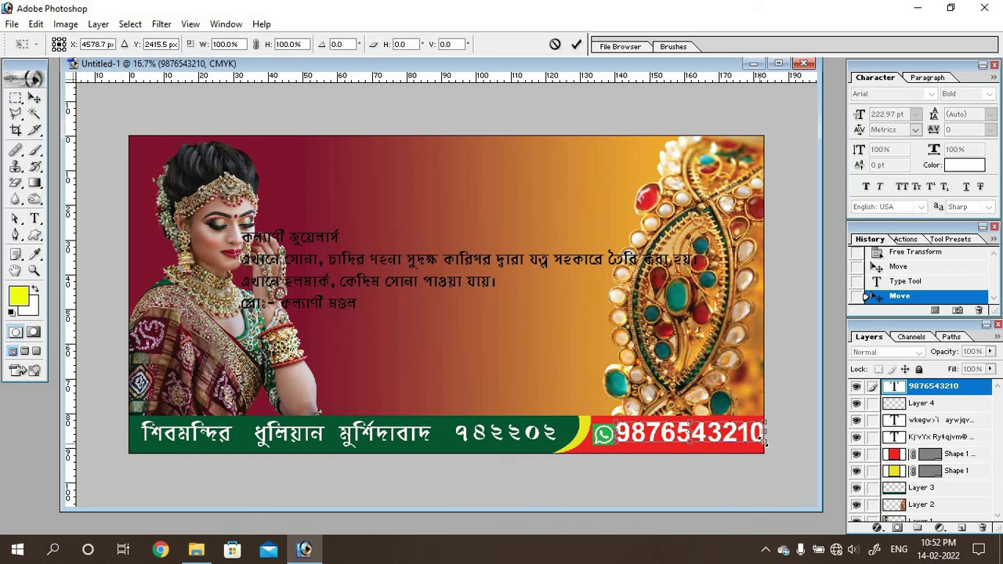
drag(756, 438, 748, 437)
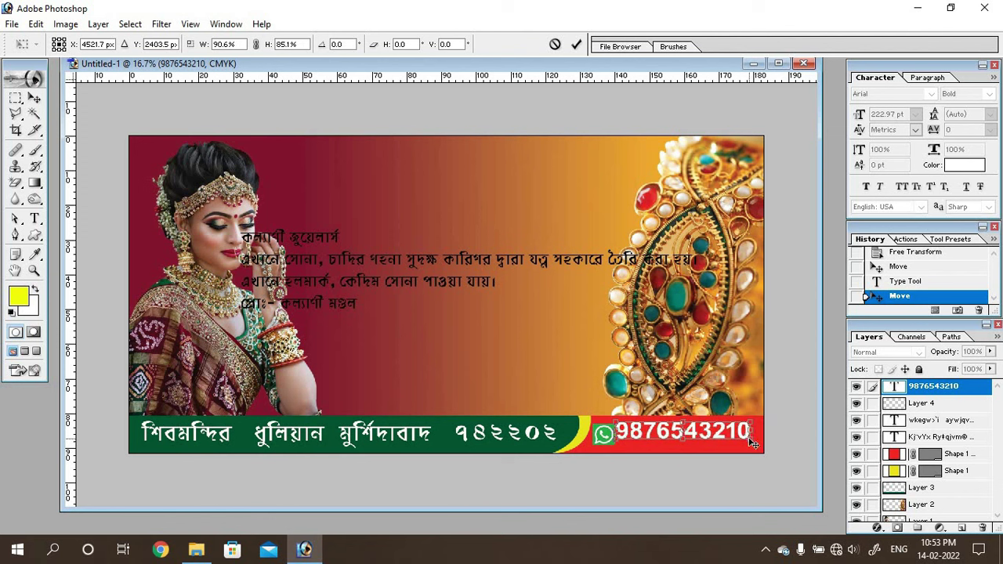
key(Return)
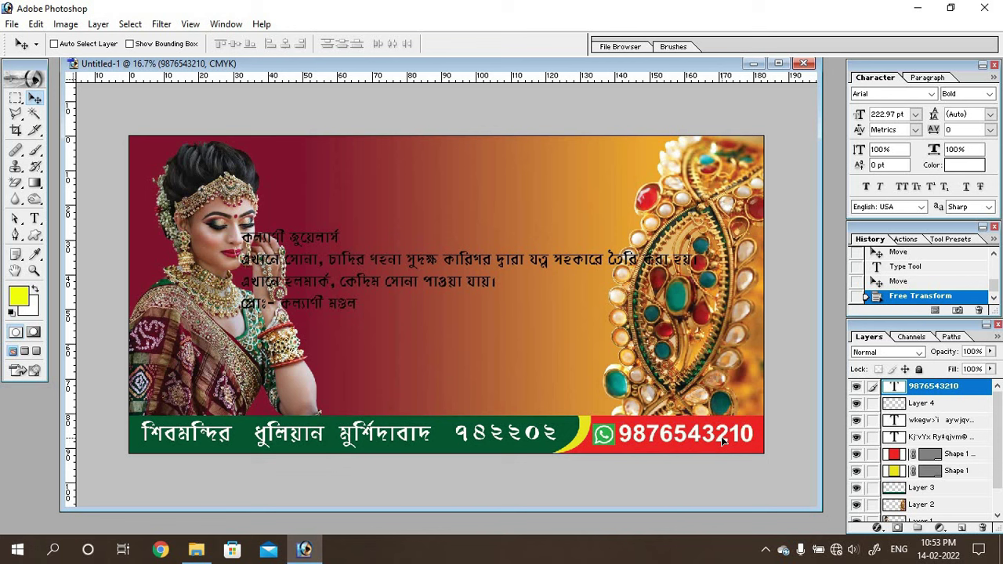
click(720, 437)
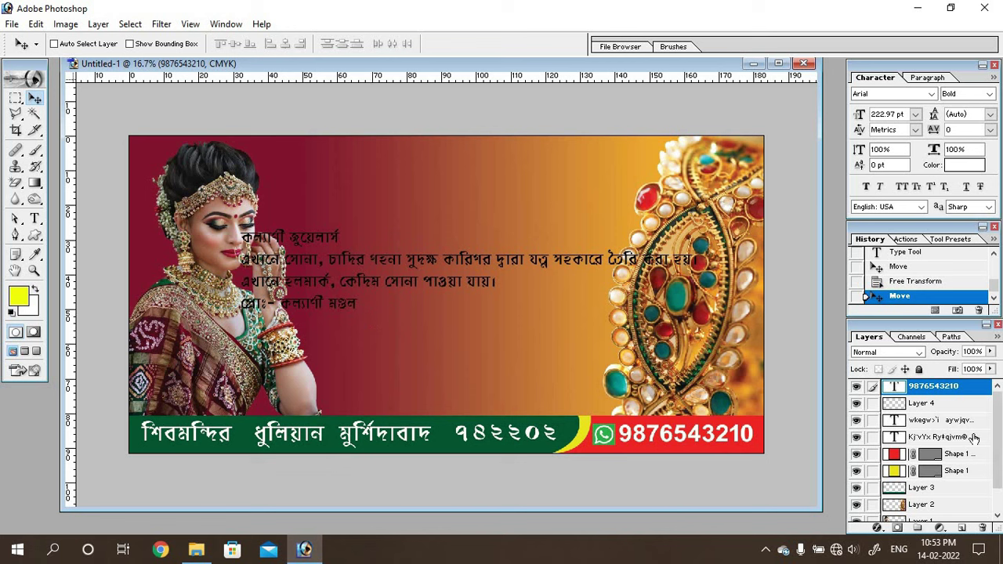
- Delete the shop-name first line from the paragraph text
right_click(313, 239)
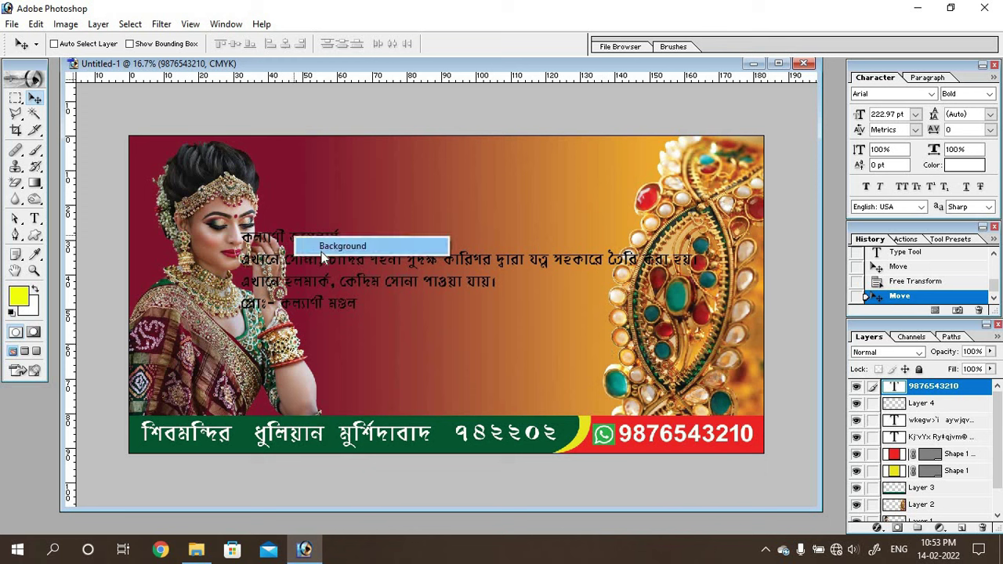
right_click(323, 265)
right_click(336, 255)
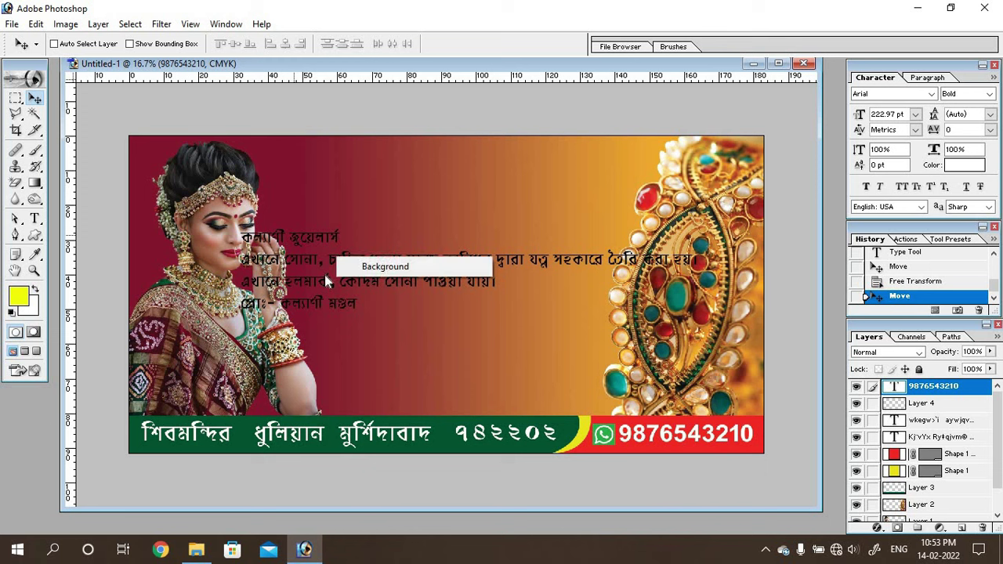
click(321, 291)
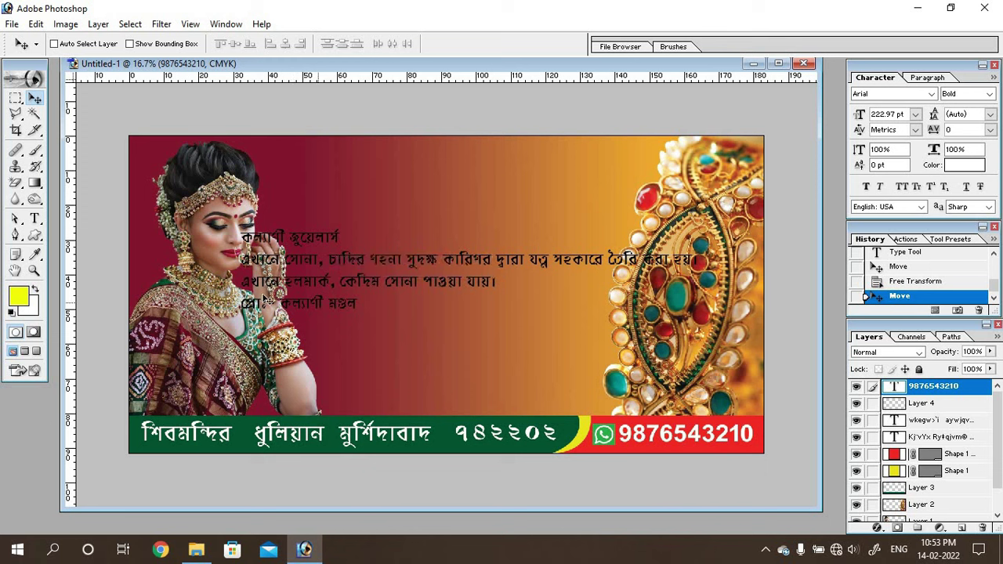
click(33, 218)
click(266, 239)
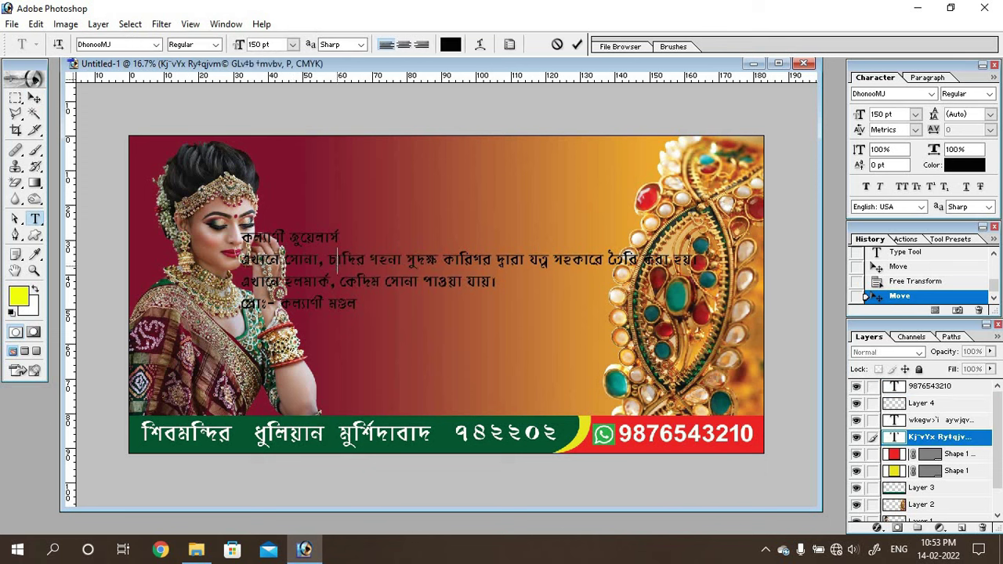
drag(241, 236, 344, 239)
key(ctrl+c)
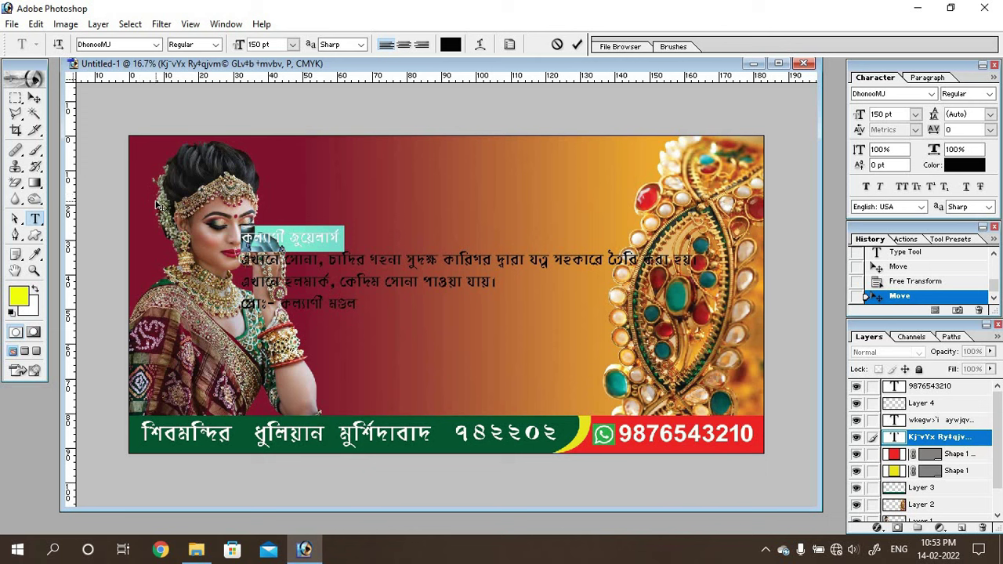
key(BackSpace)
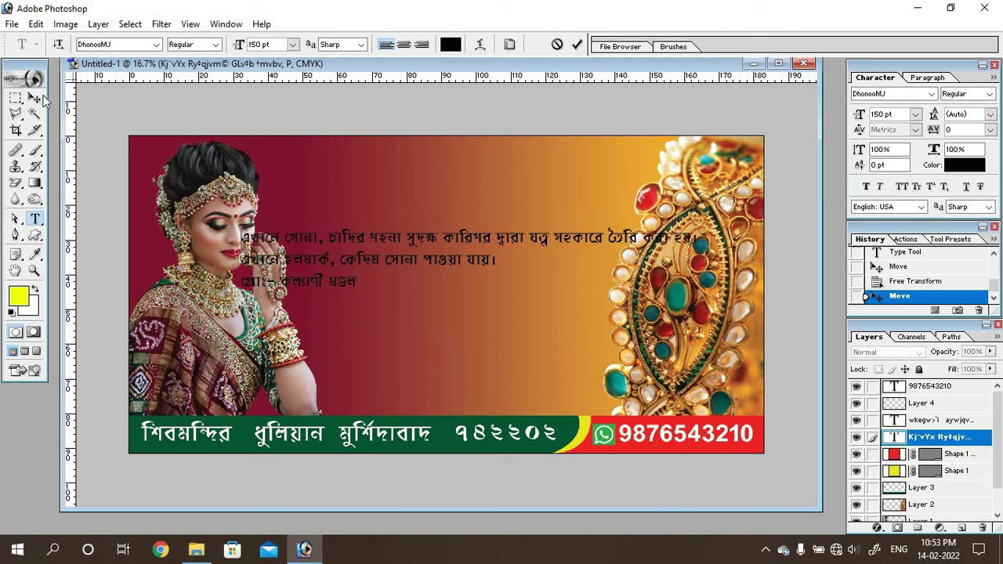
- Move the remaining three lines lower and right, and start a new text layer near the top
click(35, 97)
click(359, 264)
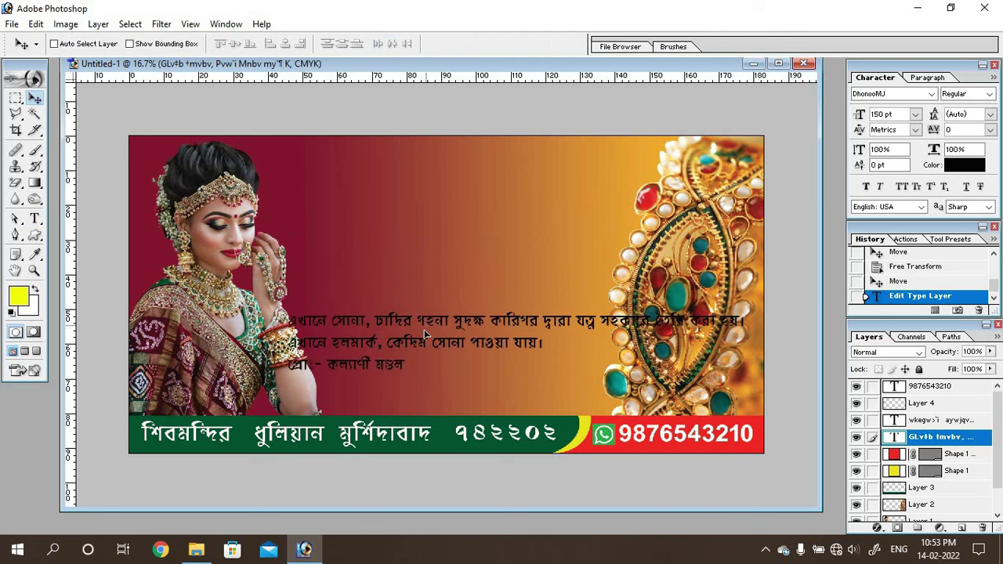
drag(359, 264, 405, 354)
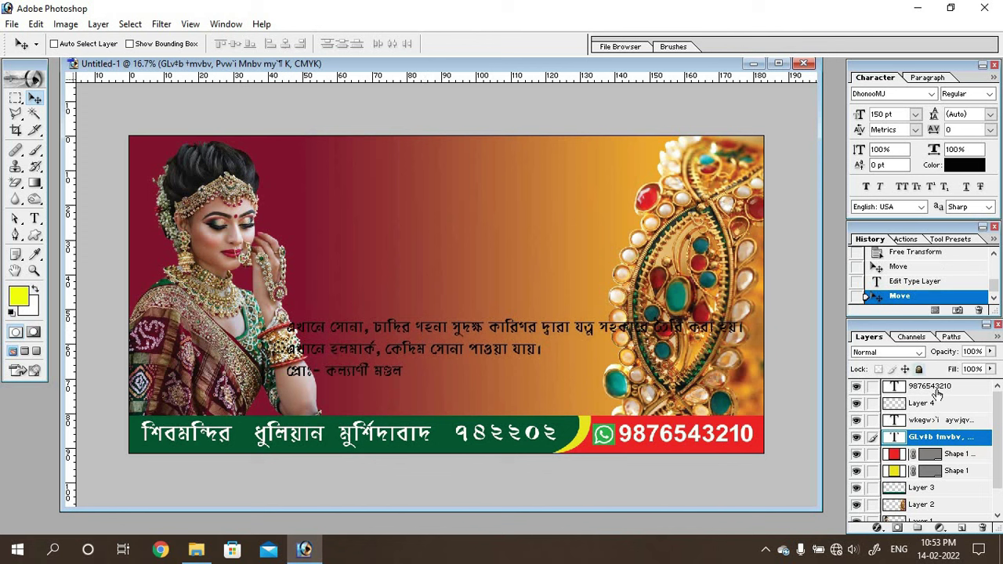
click(35, 219)
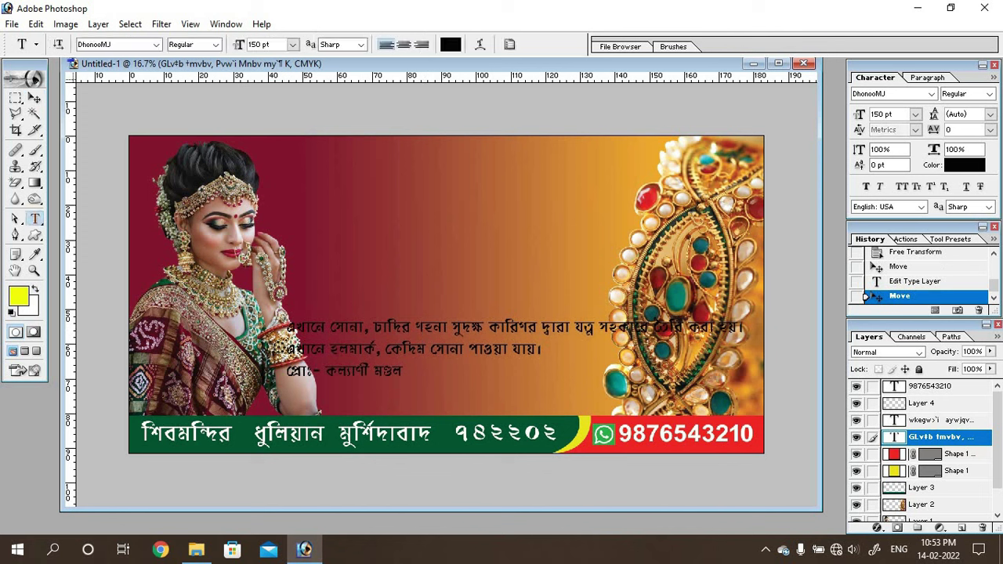
click(417, 229)
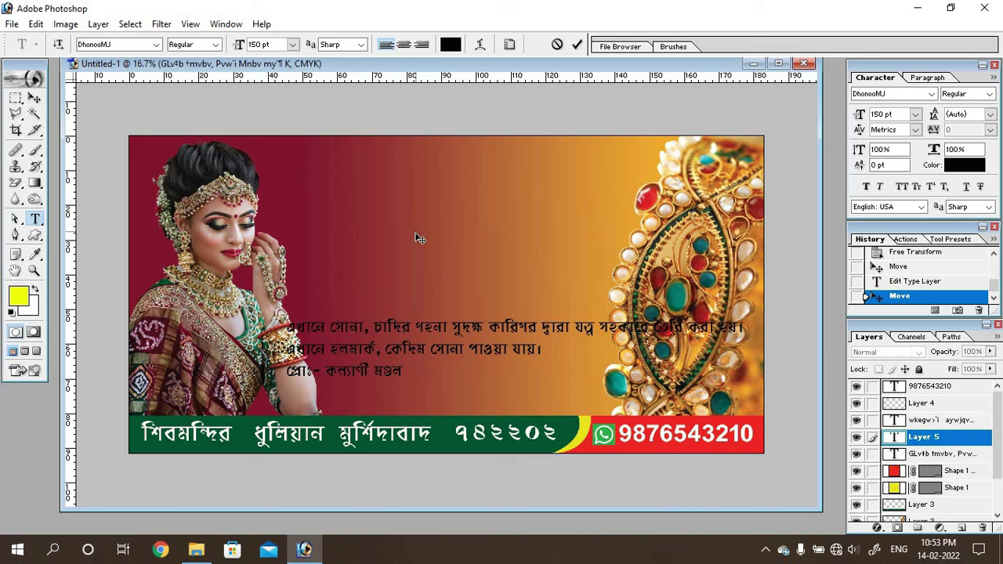
- Paste কল্যাণী জুয়েলার্স as the title text and set it in Prosenjit with Faux Bold
key(ctrl+v)
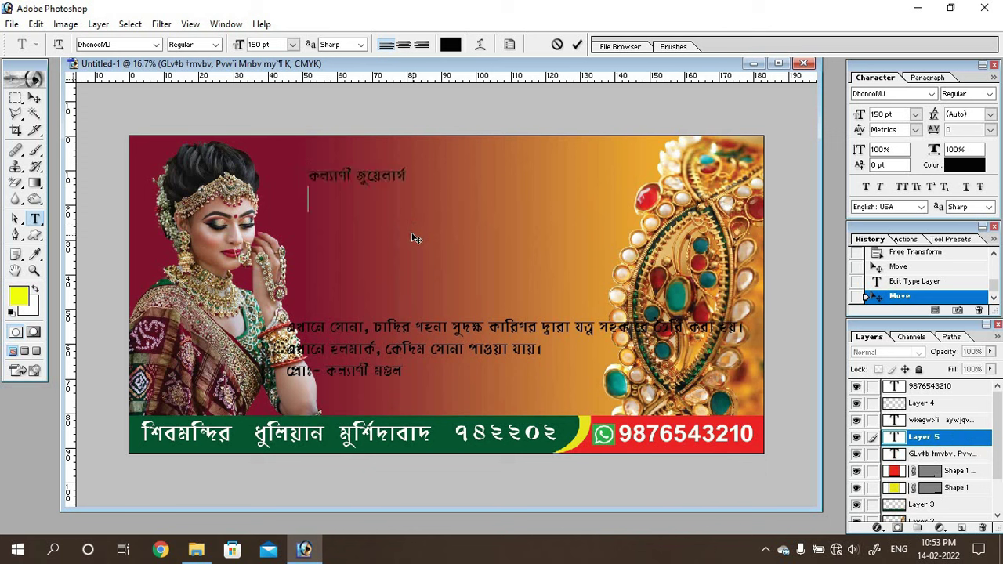
key(BackSpace)
key(ctrl+a)
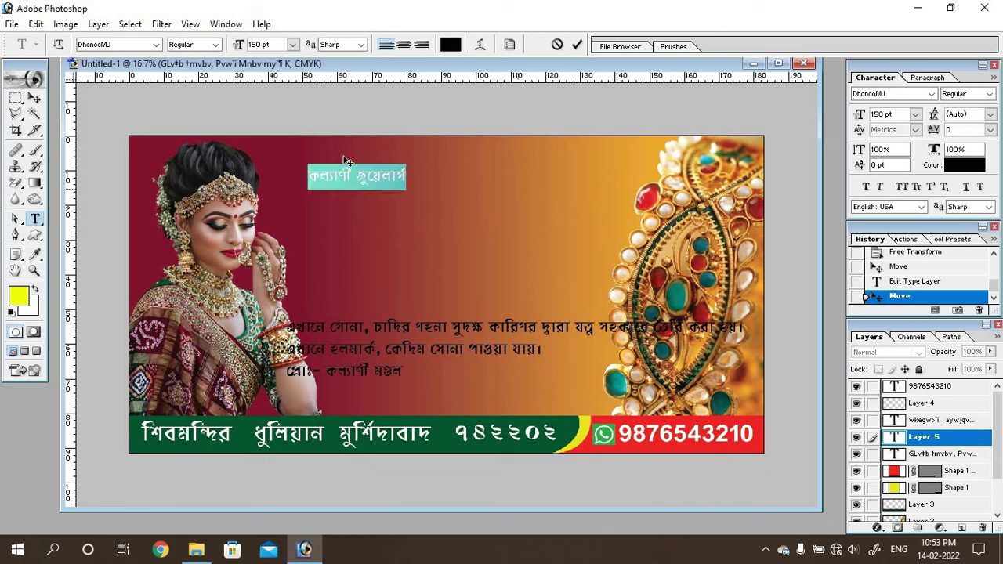
click(154, 46)
click(156, 45)
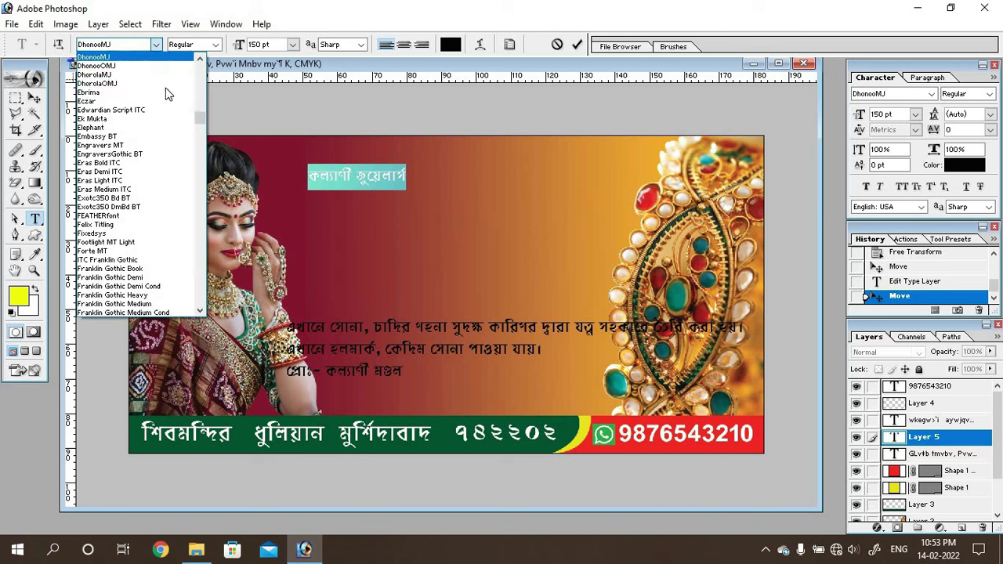
drag(200, 121, 202, 238)
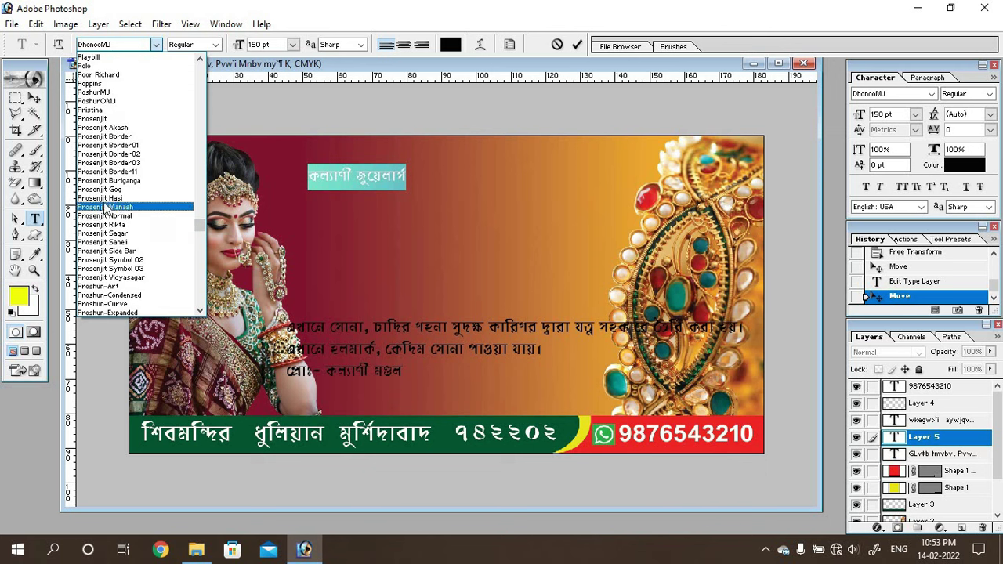
click(98, 119)
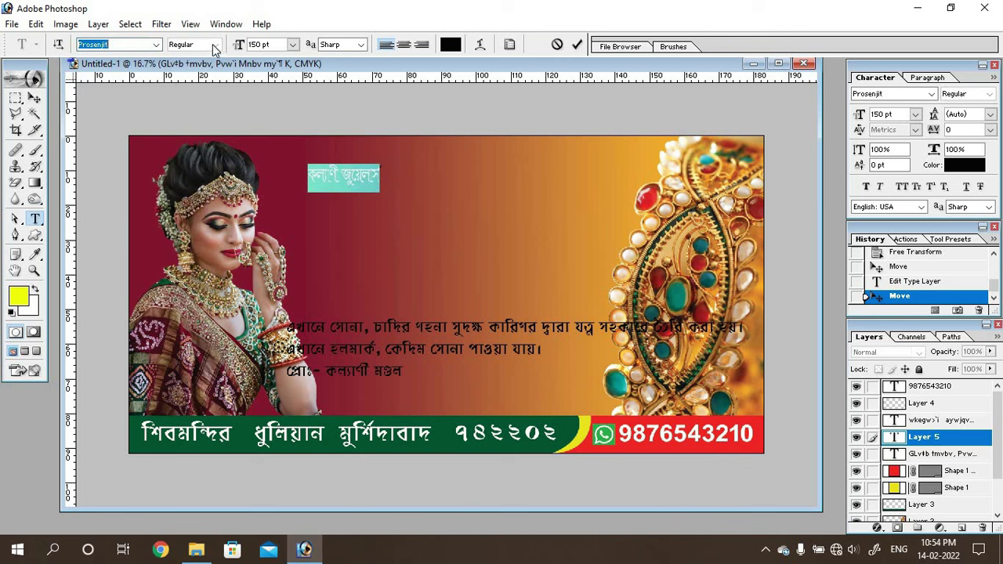
click(866, 187)
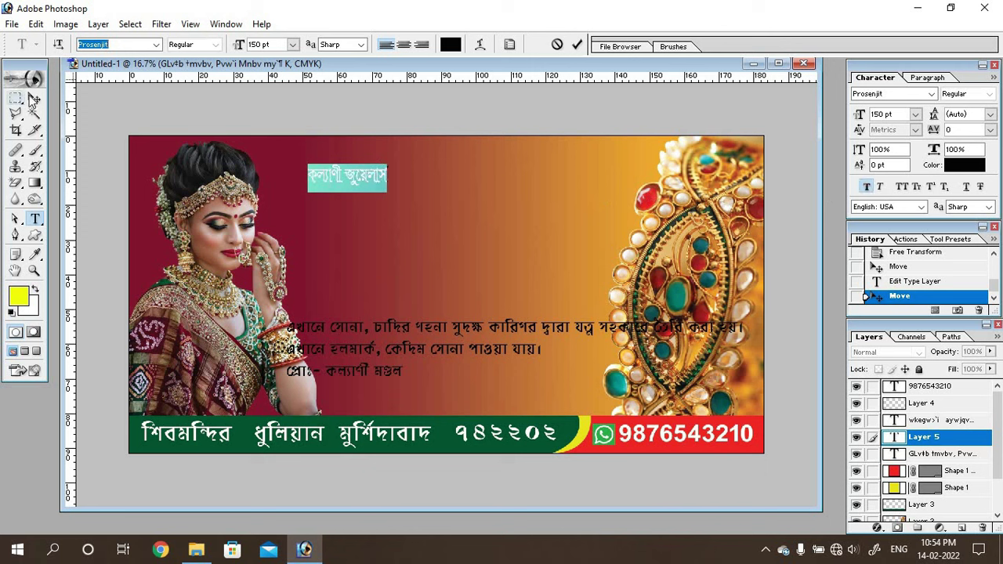
- Free-transform the title larger and higher so it stretches across the banner's top
click(33, 98)
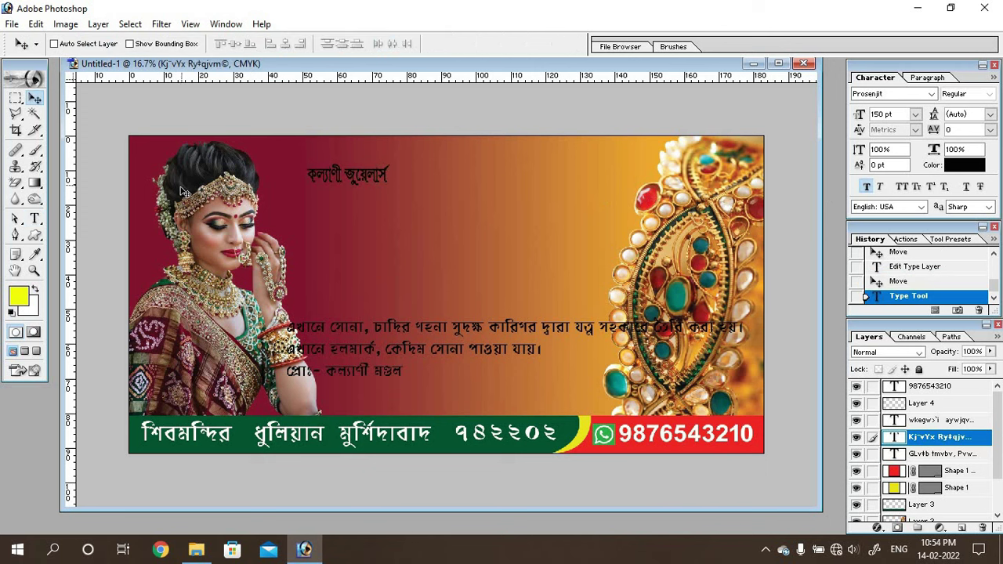
key(ctrl+t)
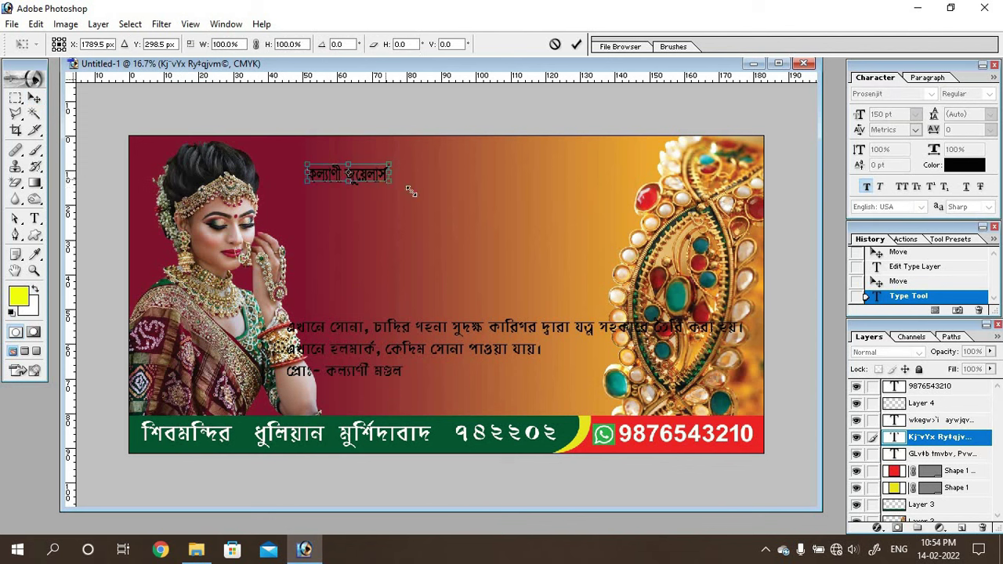
drag(410, 192, 561, 220)
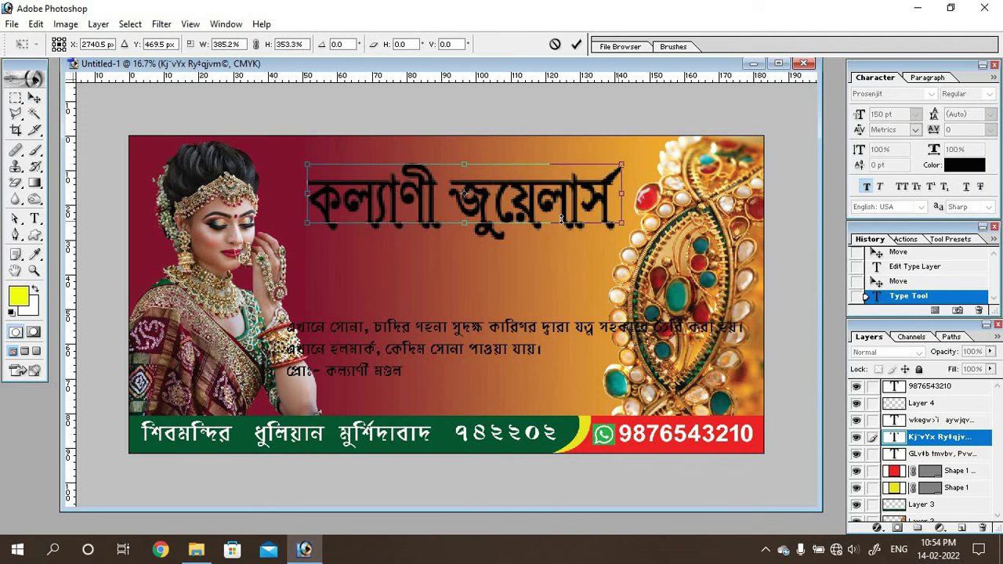
drag(294, 220, 277, 221)
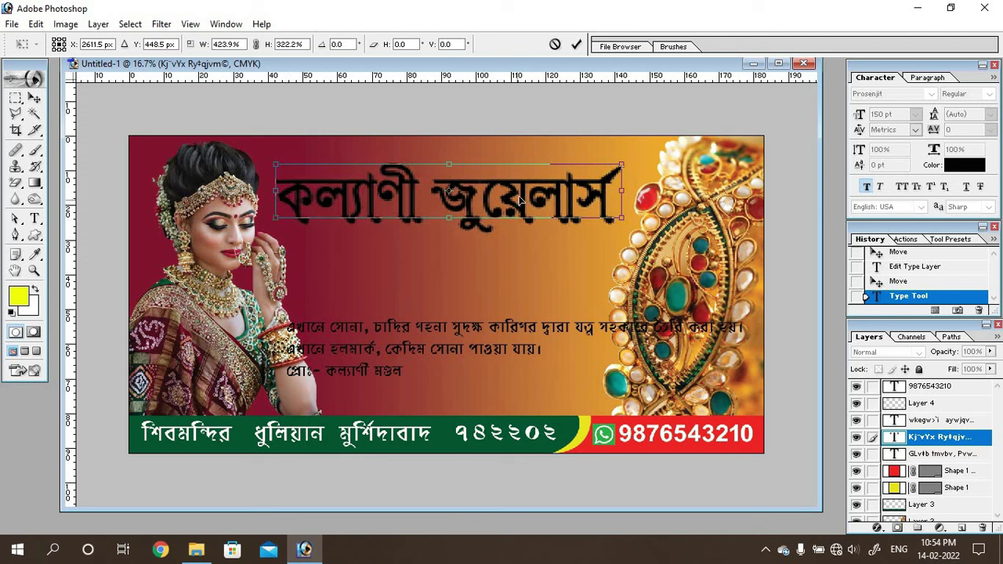
drag(519, 200, 519, 182)
drag(633, 208, 639, 207)
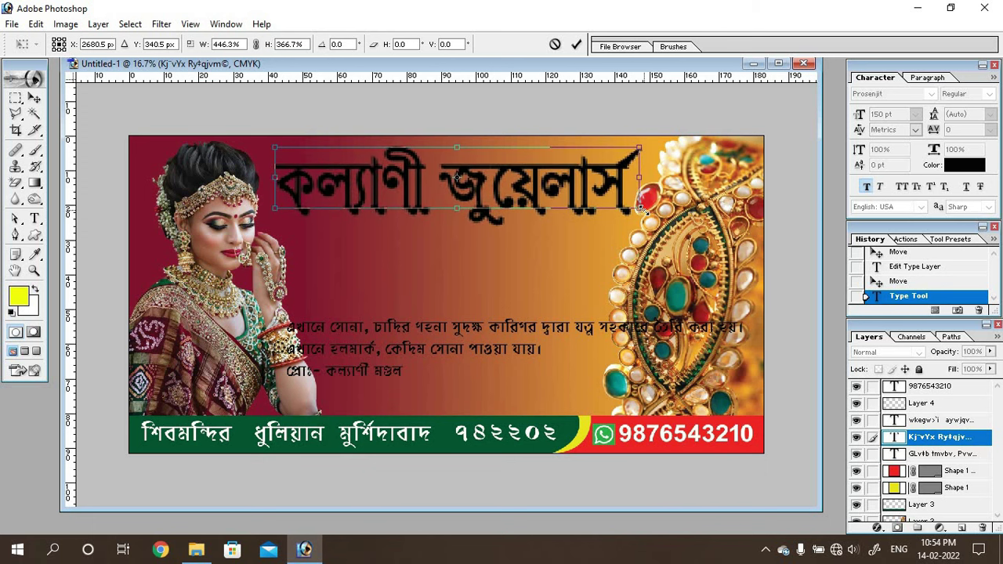
key(Return)
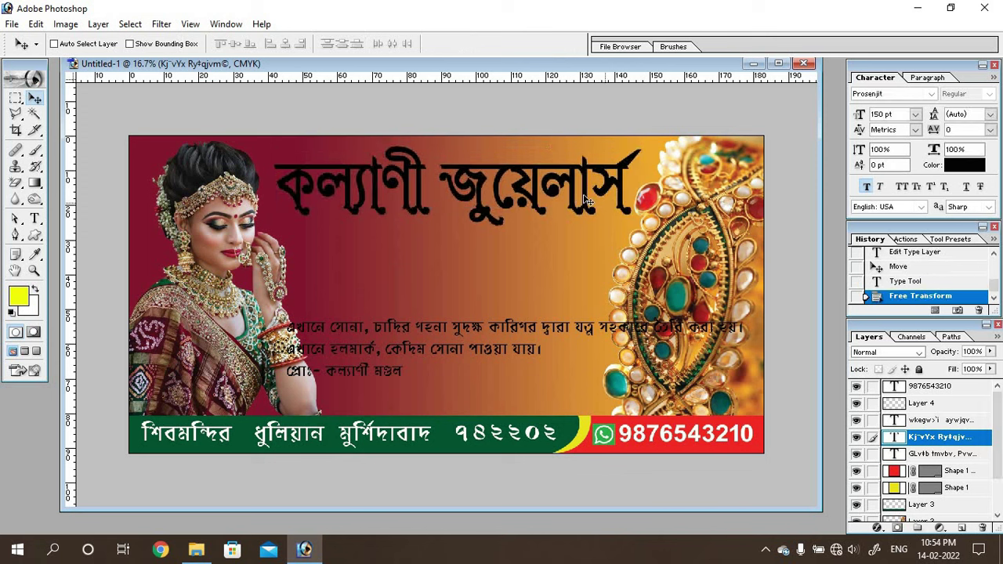
- Make the title text white and nudge it slightly up-left
click(570, 199)
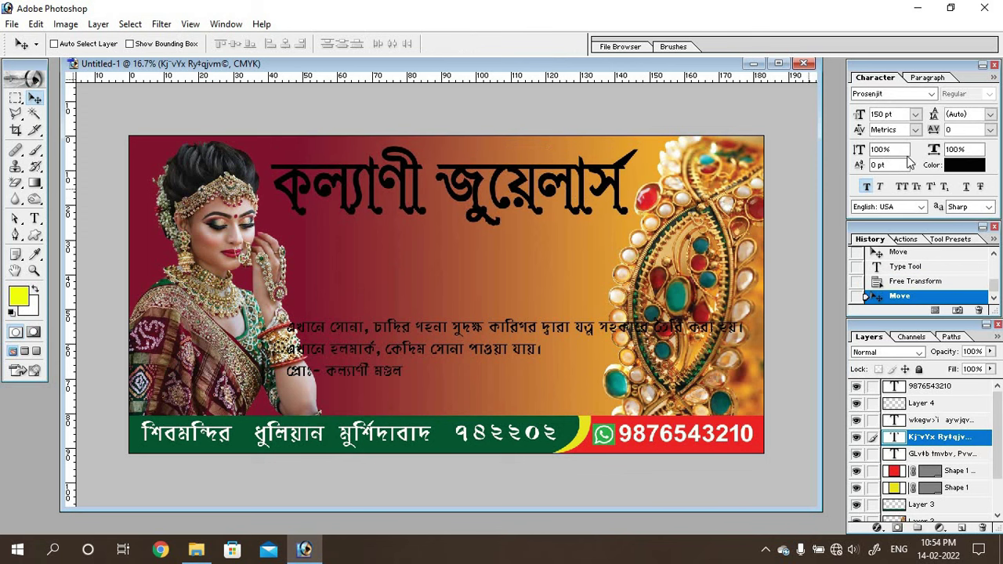
click(962, 164)
click(303, 367)
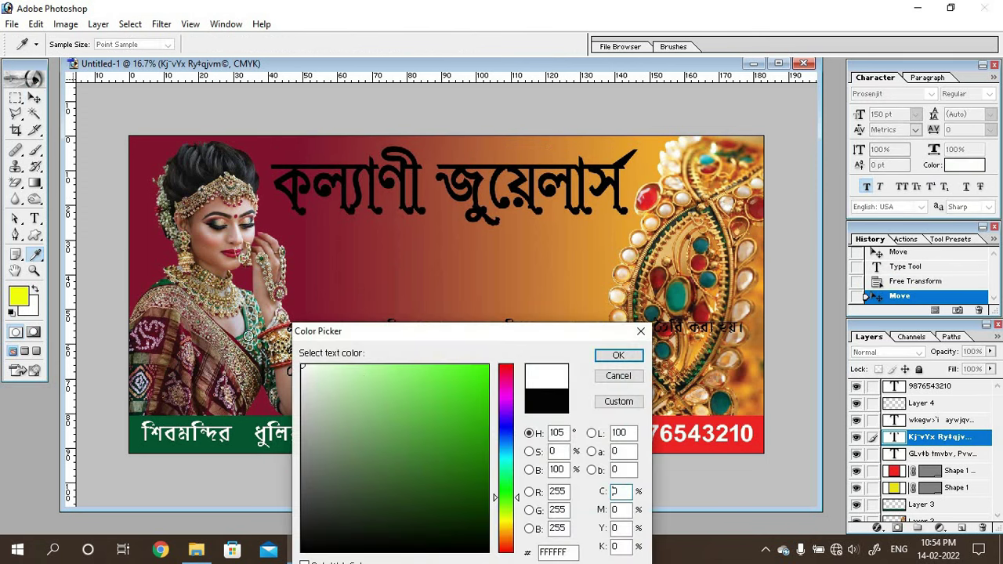
click(616, 355)
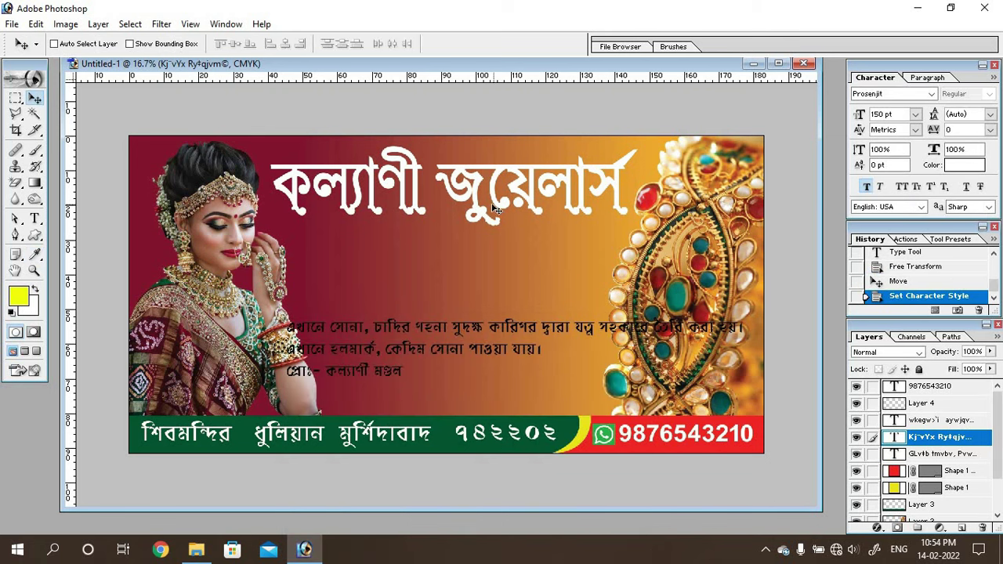
drag(493, 208, 490, 205)
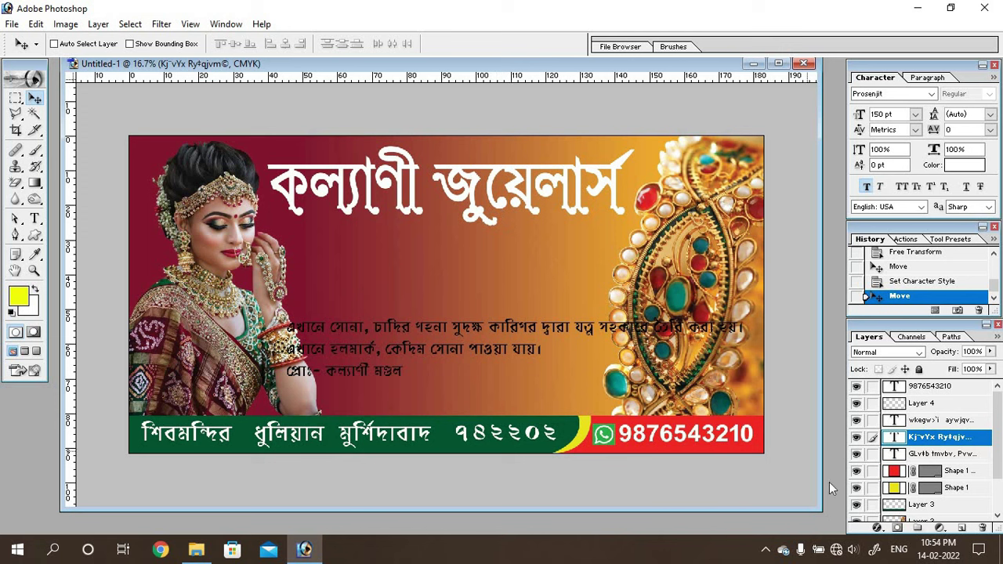
- Add a black stroke outline to the title's layer style
click(875, 531)
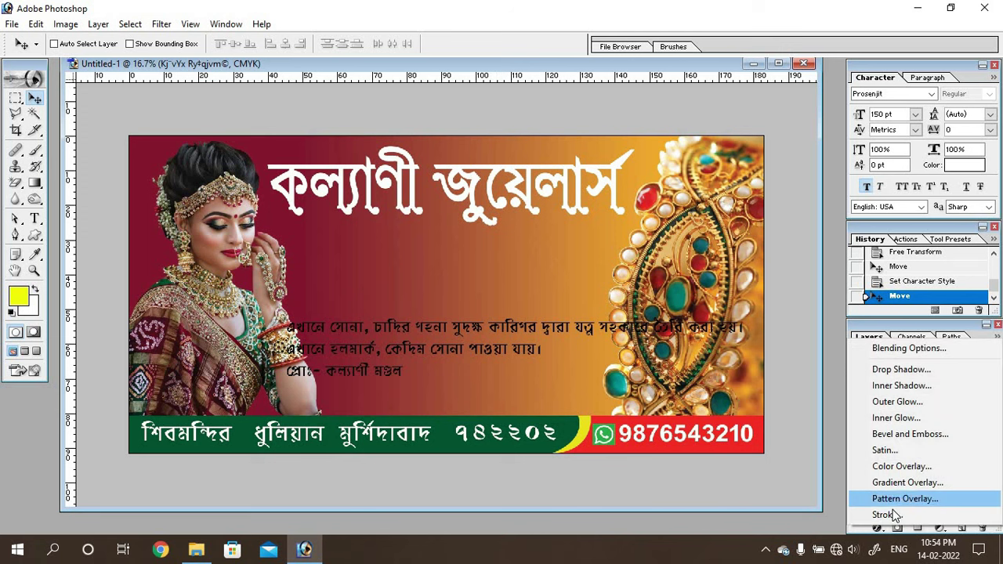
click(866, 515)
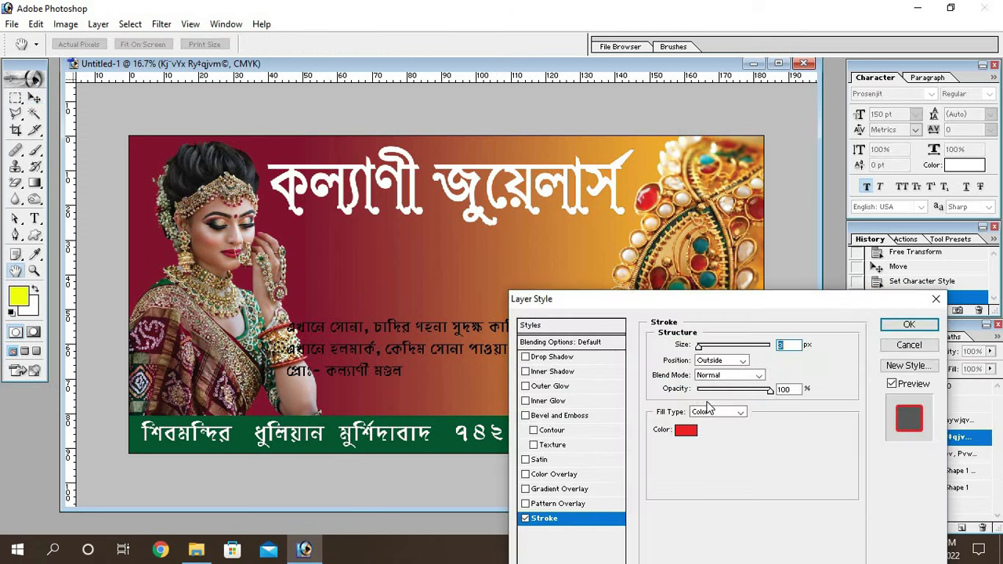
click(680, 433)
click(450, 490)
drag(450, 490, 494, 556)
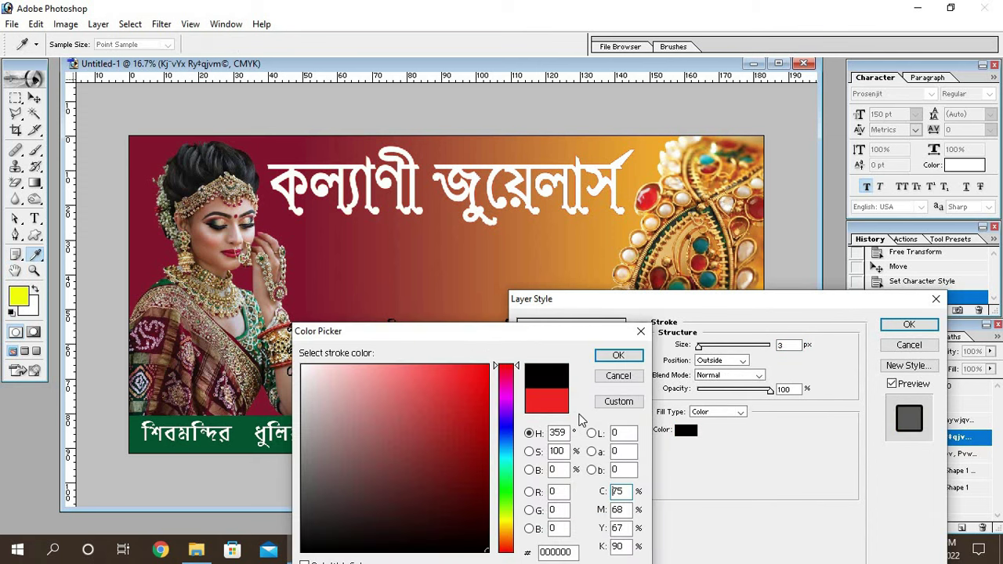
click(616, 357)
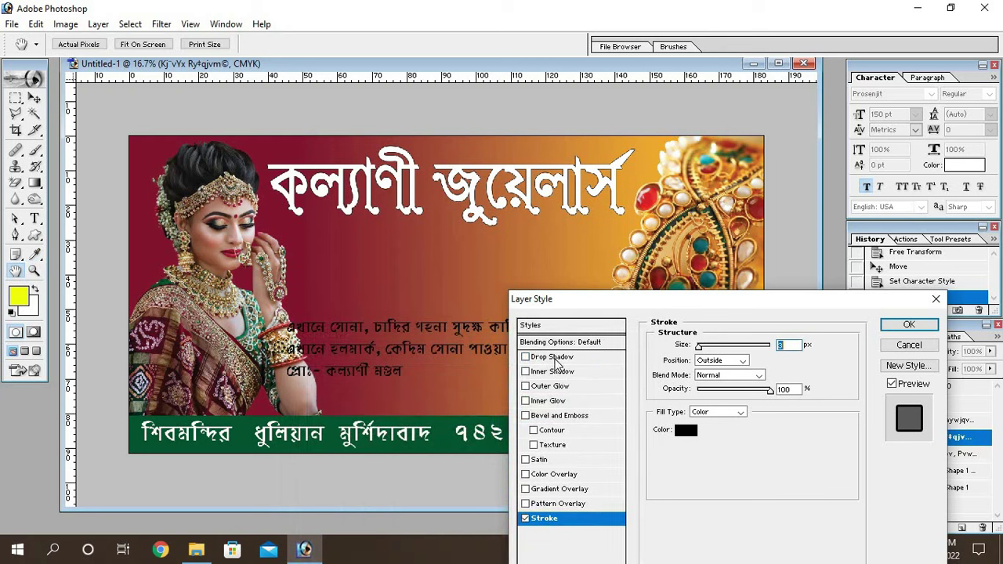
- Add a black drop shadow to the title at 100% opacity with increased spread
click(555, 358)
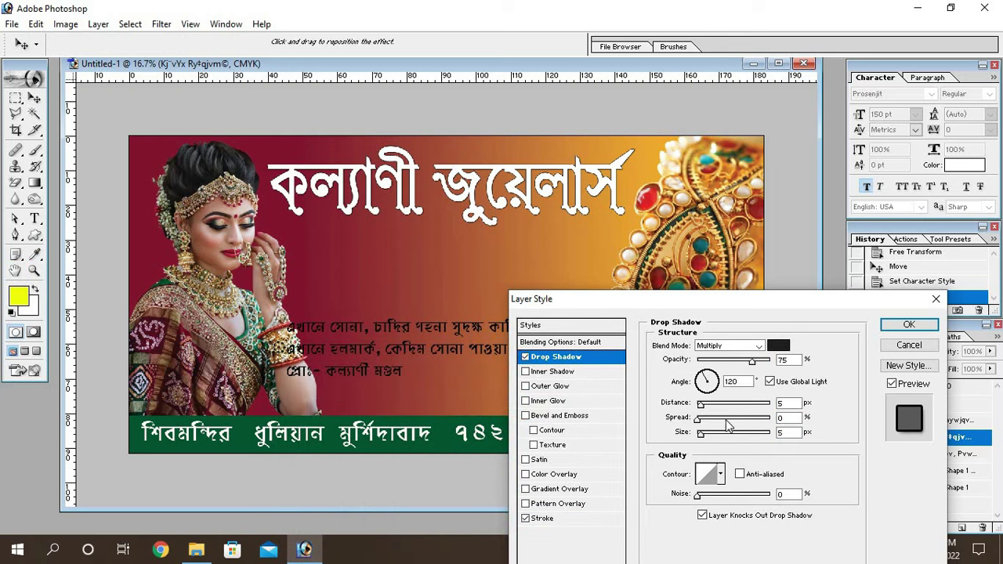
click(780, 347)
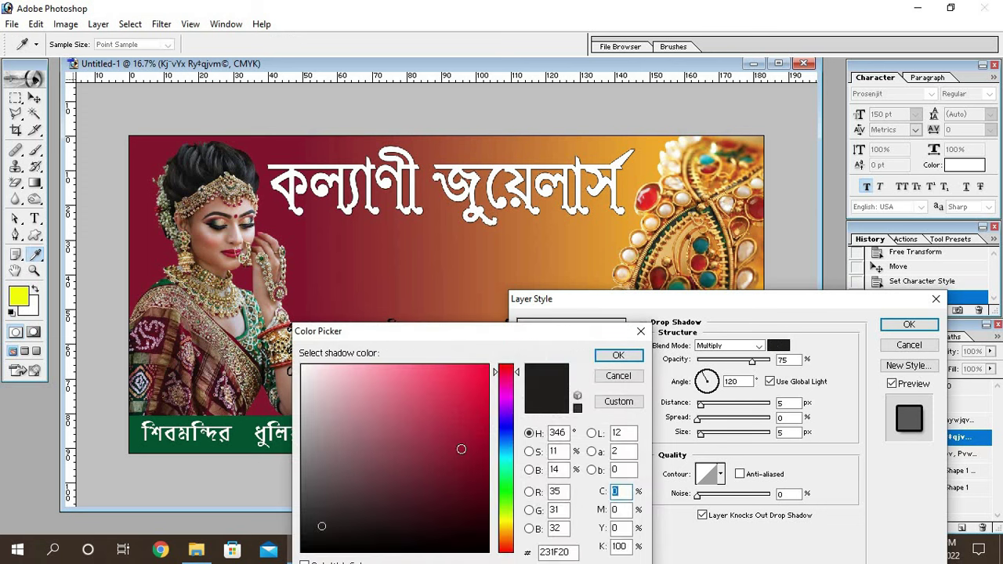
click(487, 550)
click(618, 356)
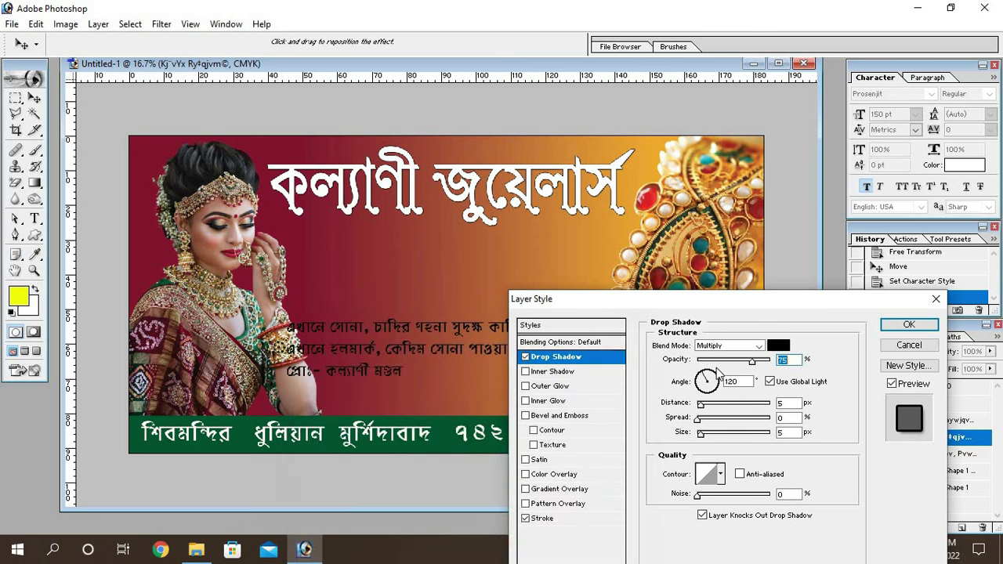
drag(754, 362, 780, 366)
drag(700, 420, 751, 423)
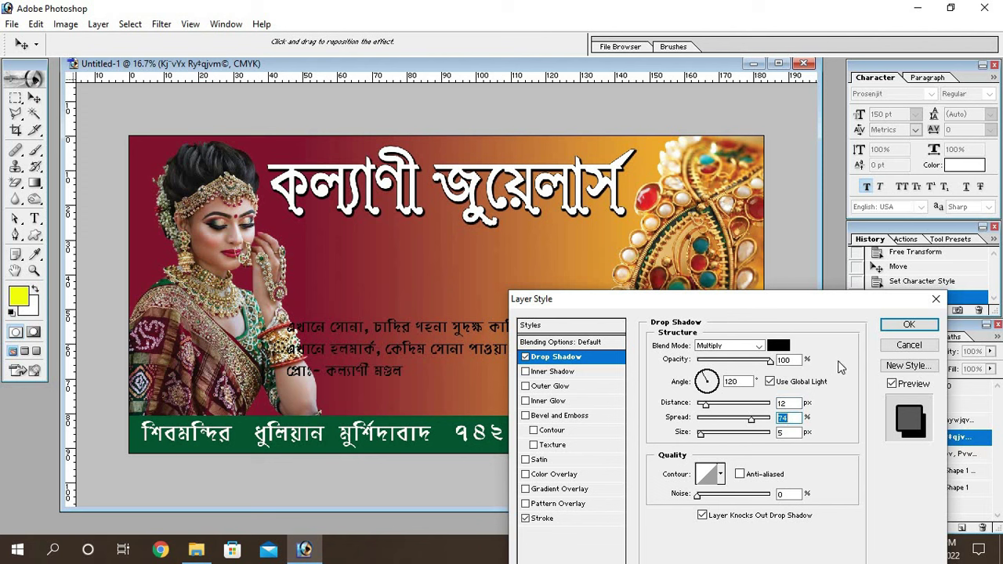
click(908, 324)
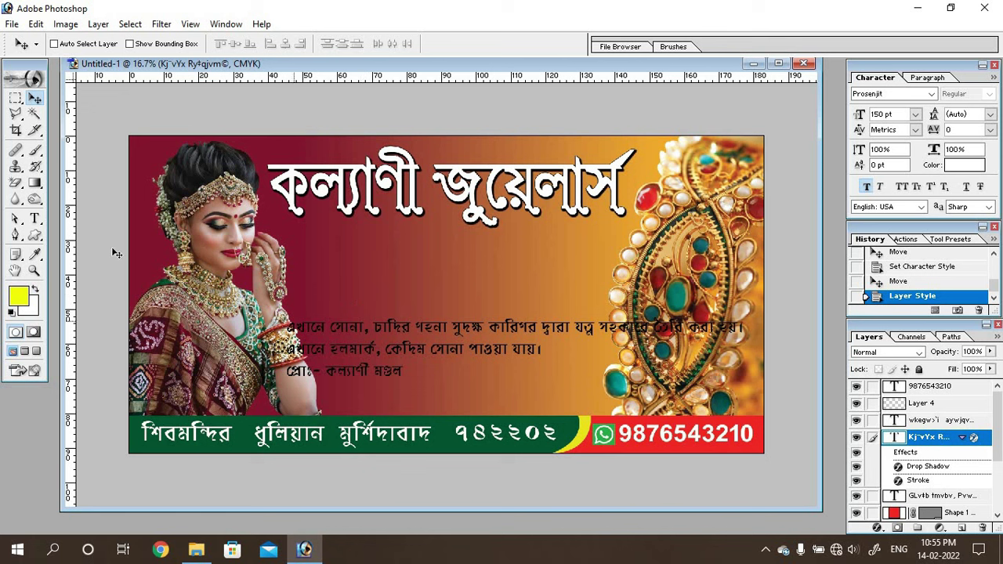
- Remove the first two lines of the black body text, leaving only the proprietor line
click(34, 219)
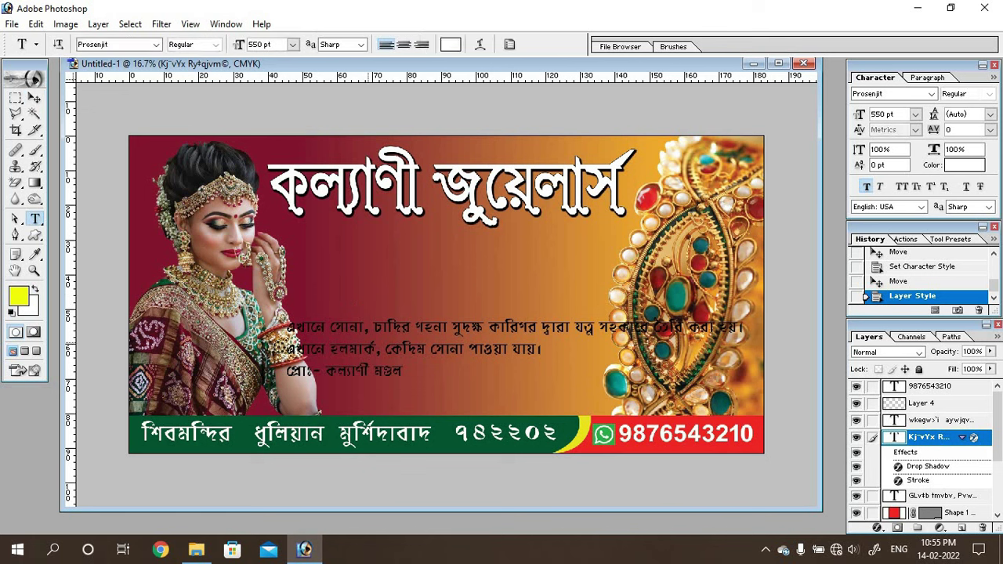
click(290, 348)
drag(288, 328, 568, 346)
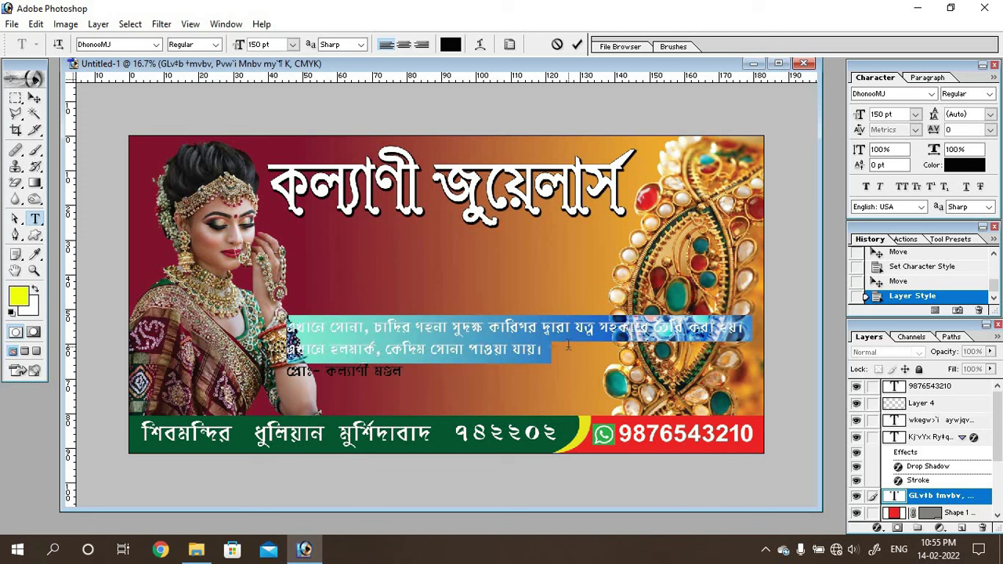
key(BackSpace)
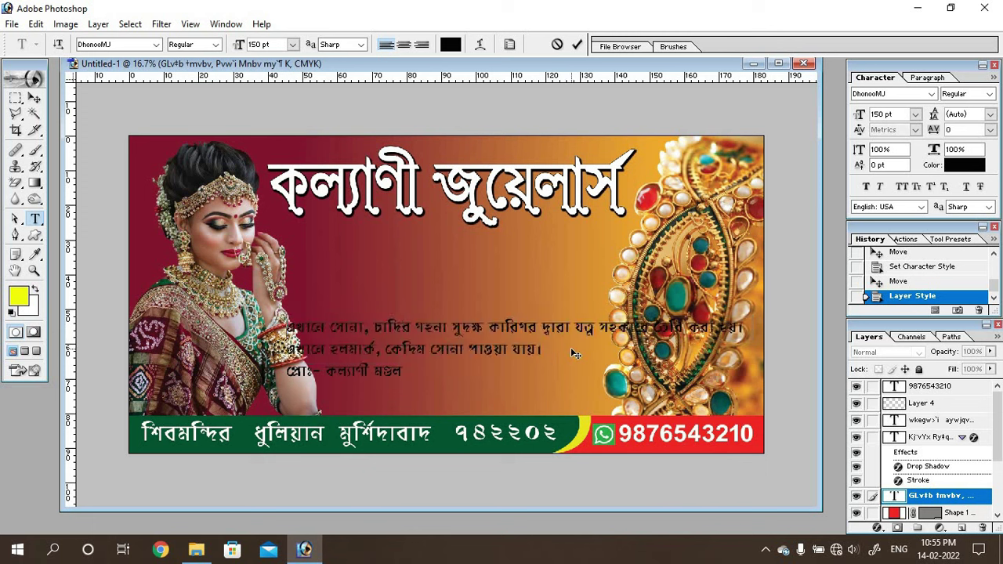
- Move the proprietor line lower-right and paste the two-line Bengali paragraph as a new layer above it
click(35, 100)
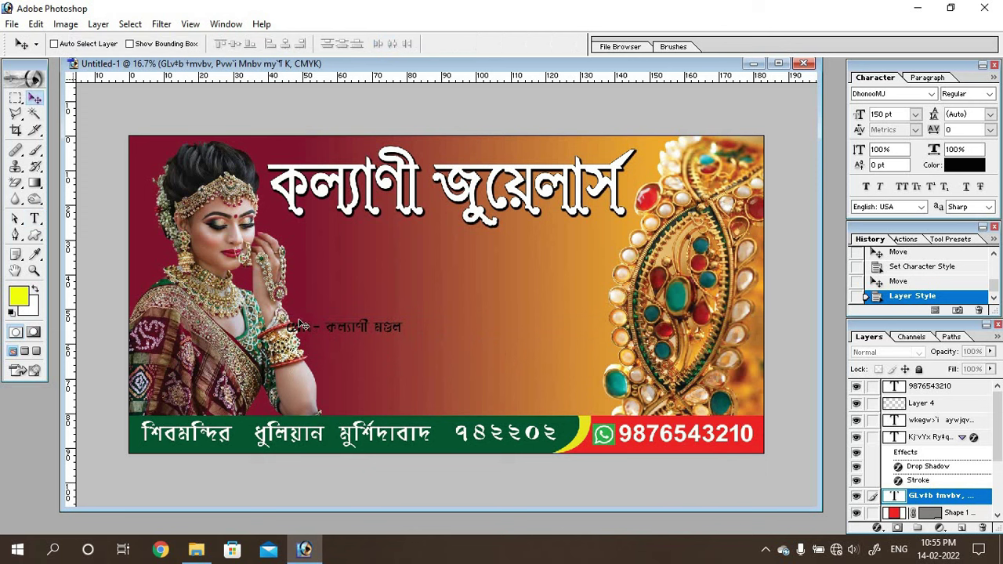
drag(314, 327, 429, 366)
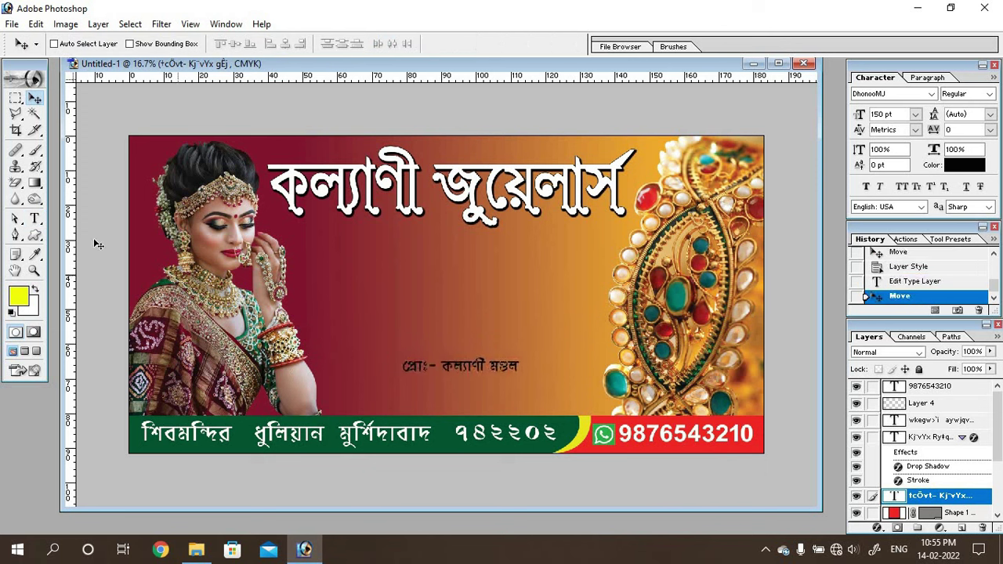
click(34, 218)
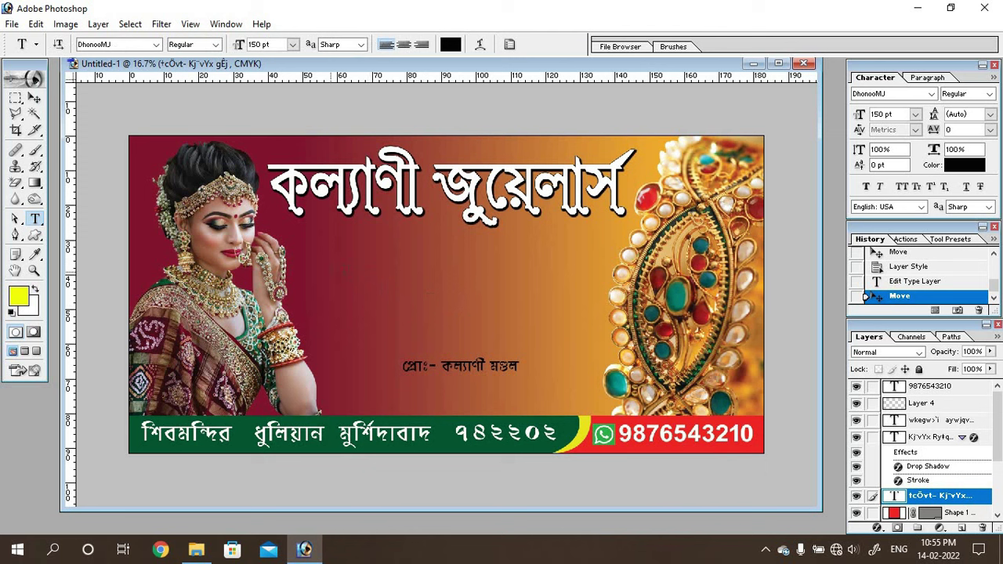
click(505, 296)
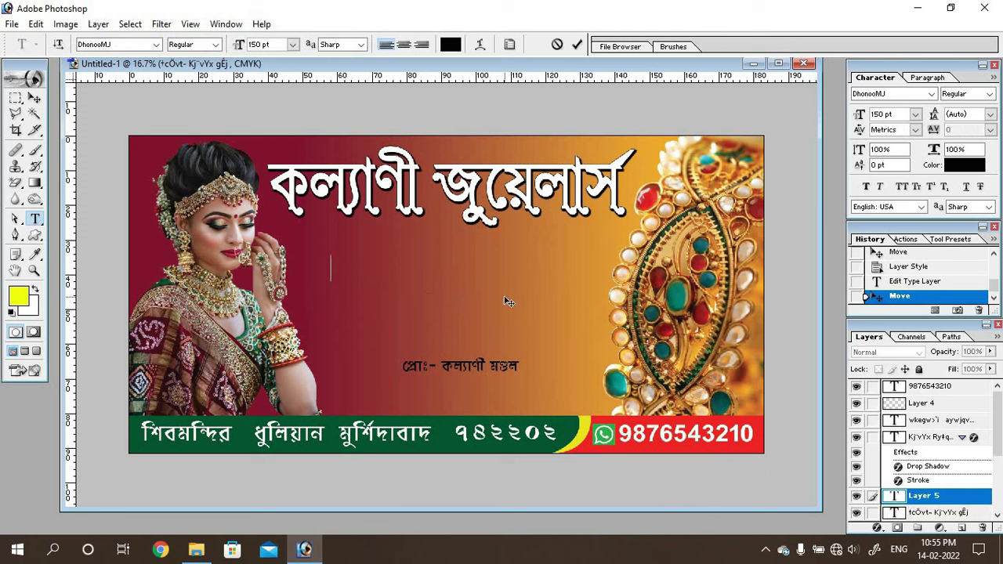
key(ctrl+v)
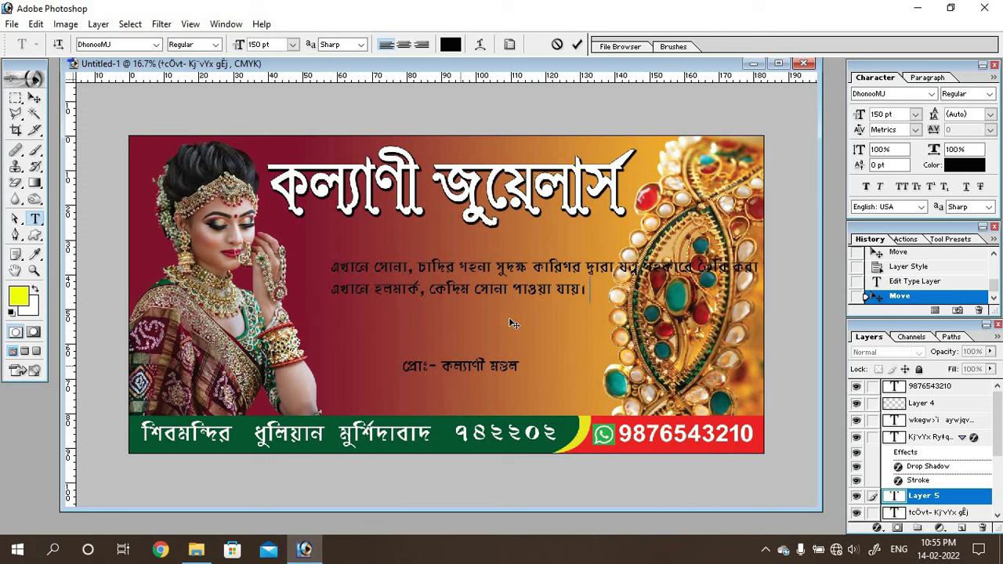
drag(331, 267, 580, 290)
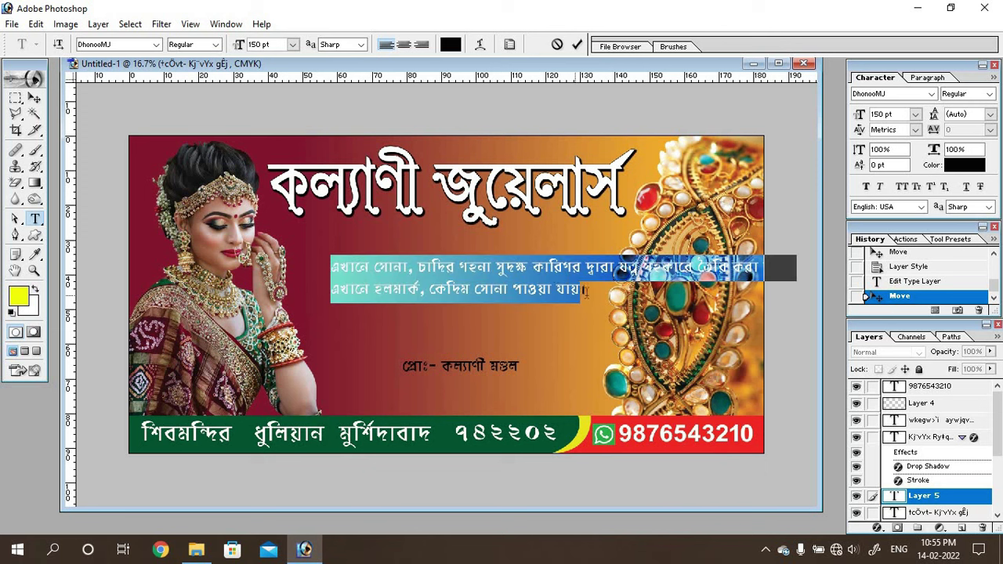
click(546, 271)
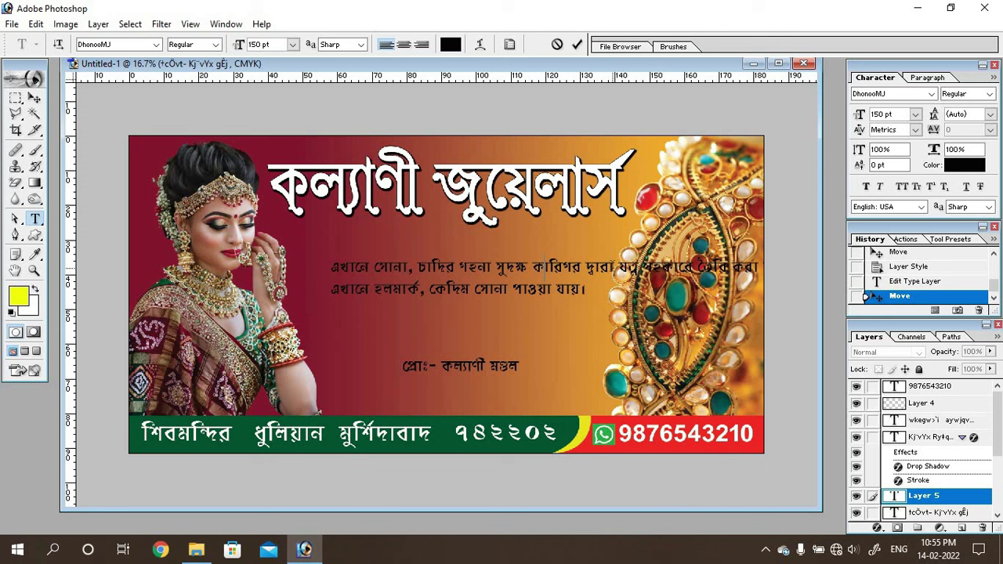
- Break the paragraph after দ্বারা into three lines and centre-align them
key(Return)
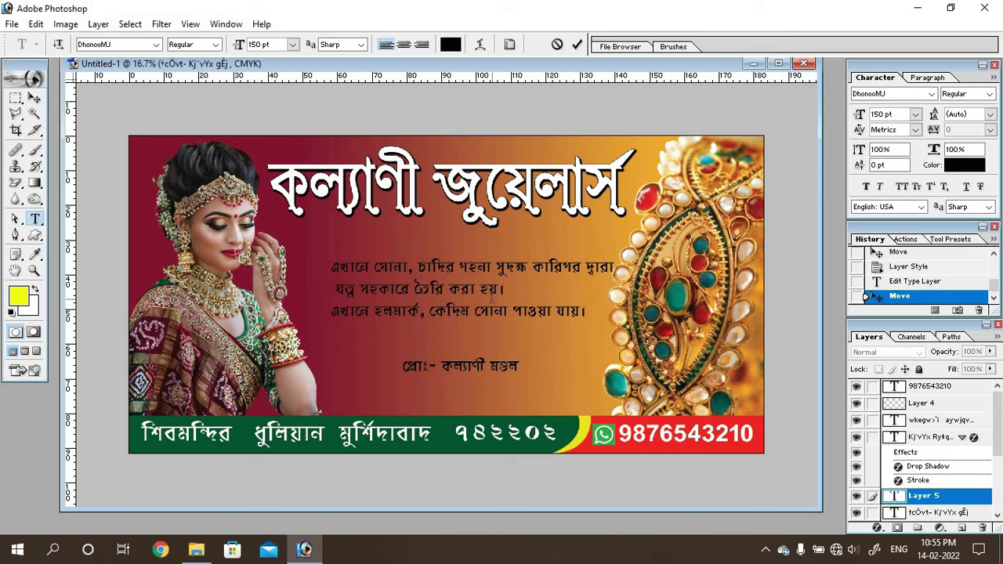
key(Delete)
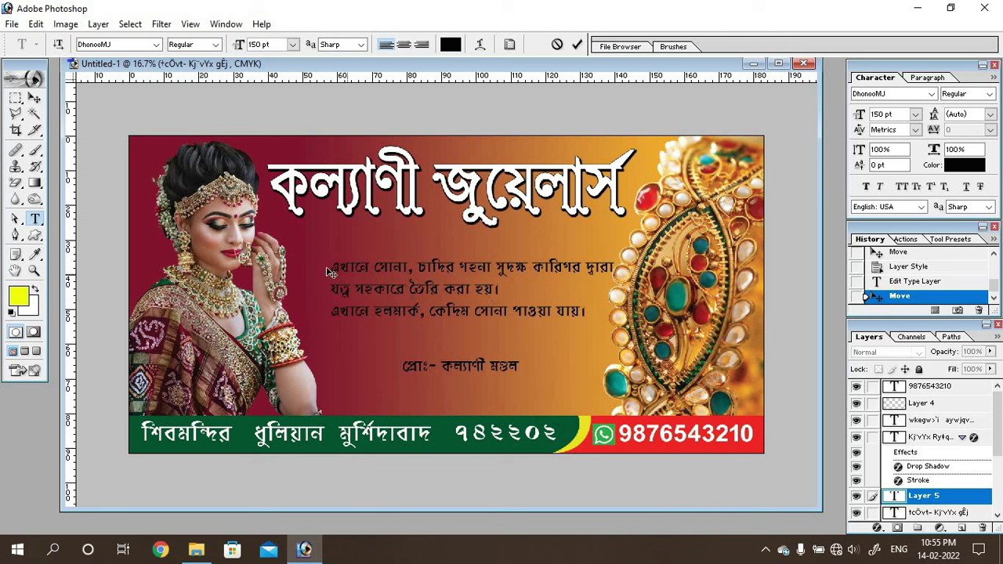
key(ctrl+a)
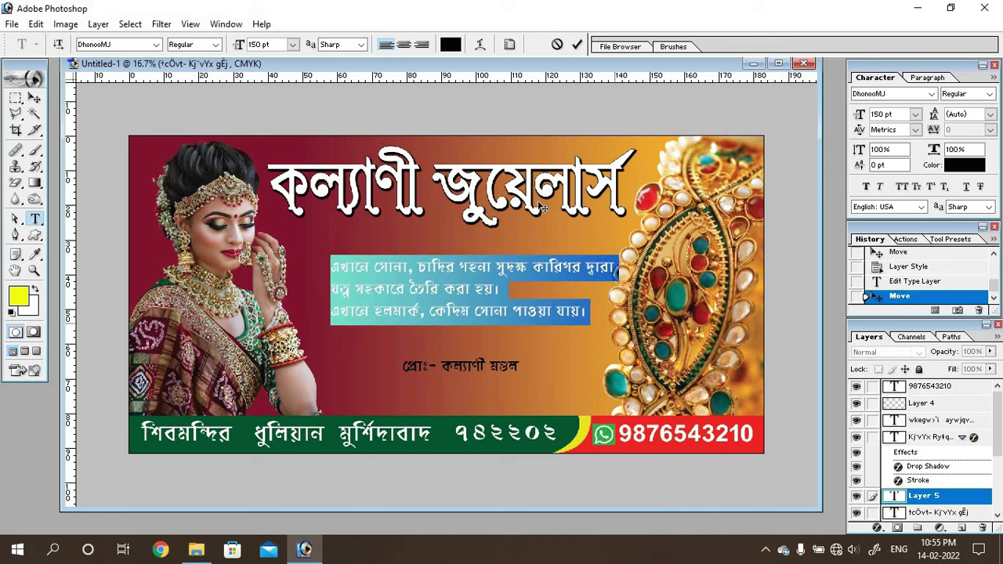
click(404, 47)
drag(567, 319, 686, 316)
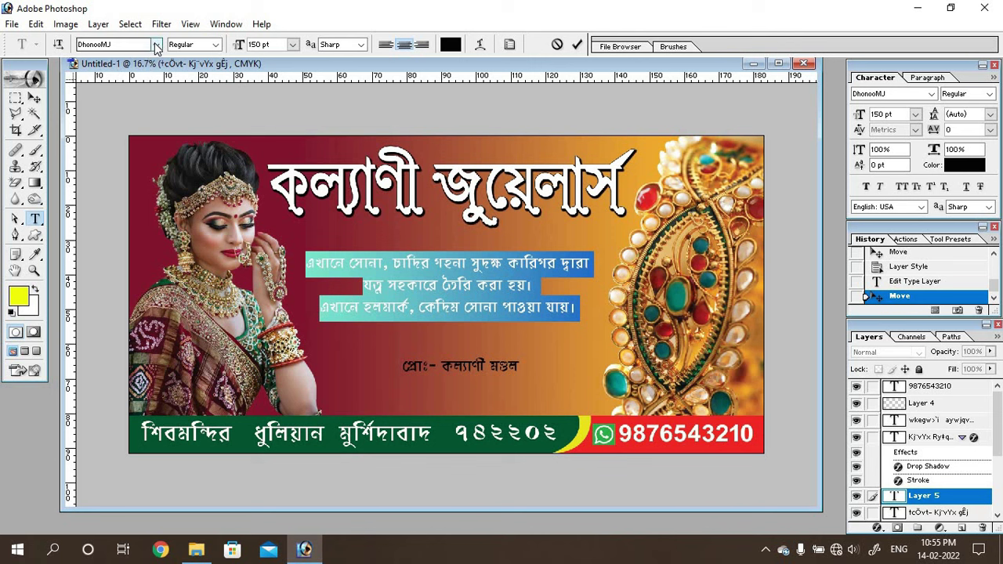
- Set the paragraph text colour to white
click(453, 40)
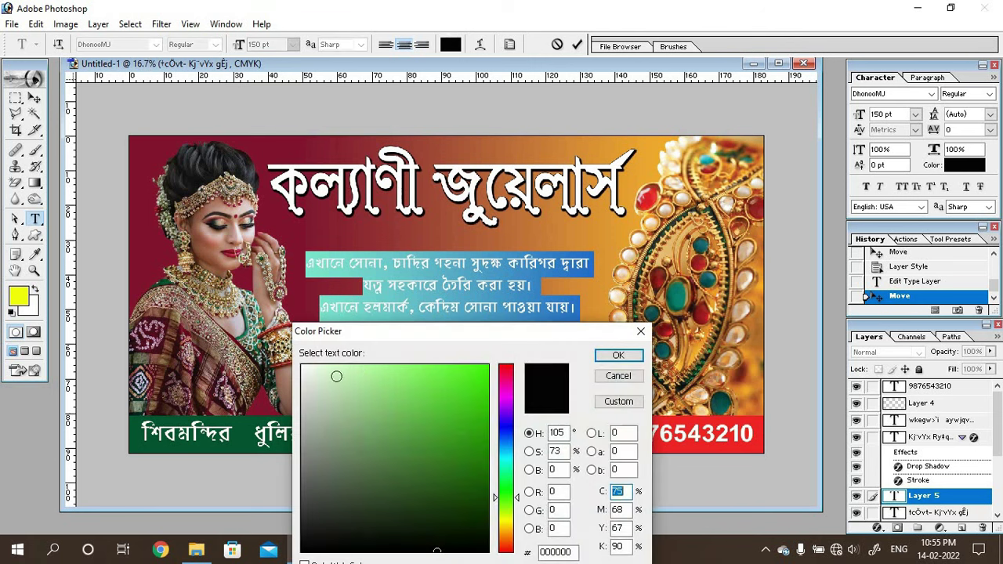
click(301, 365)
click(618, 355)
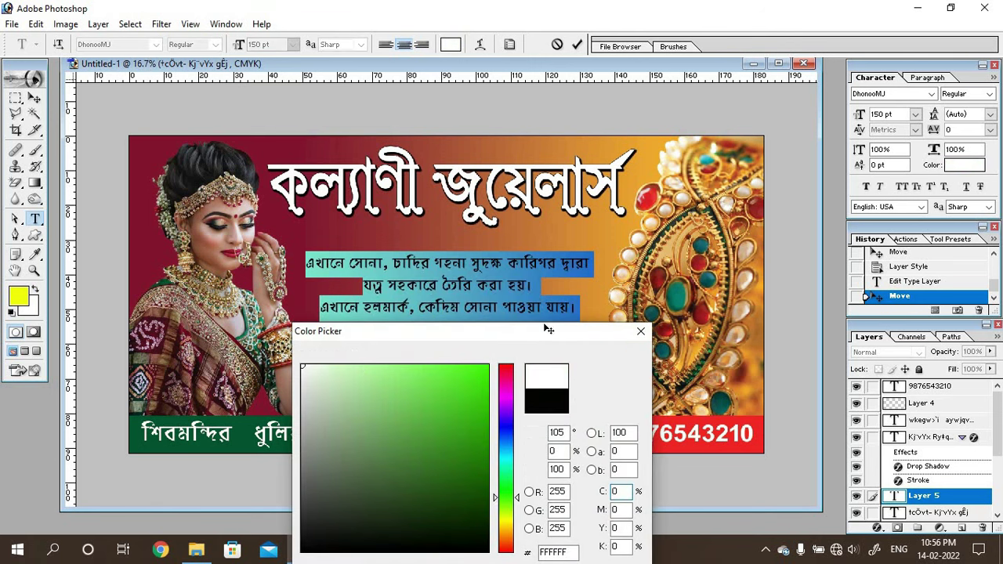
click(157, 45)
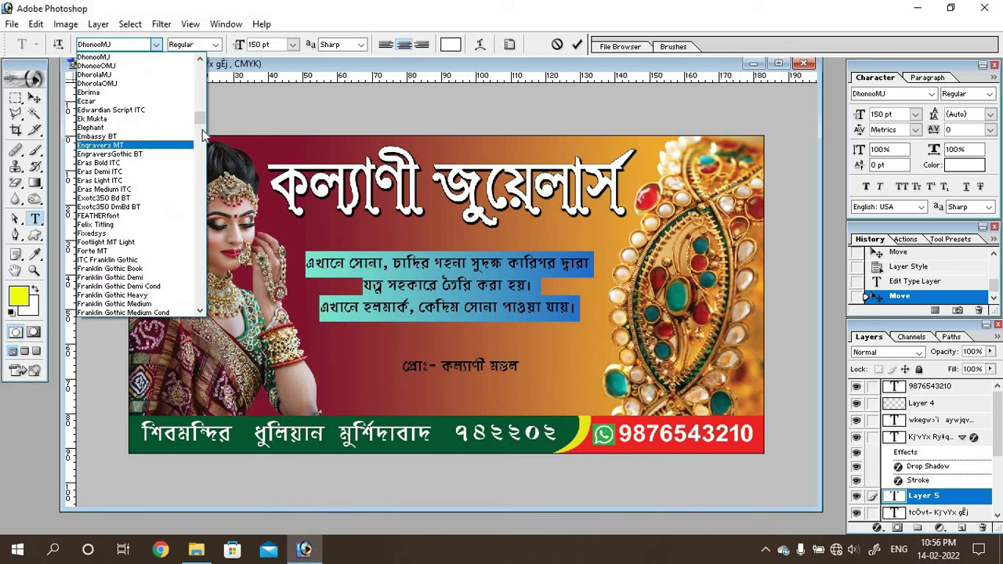
- Set the paragraph font to KumarkhaliMJ after trying KeertankhulaMJ
drag(203, 117, 199, 149)
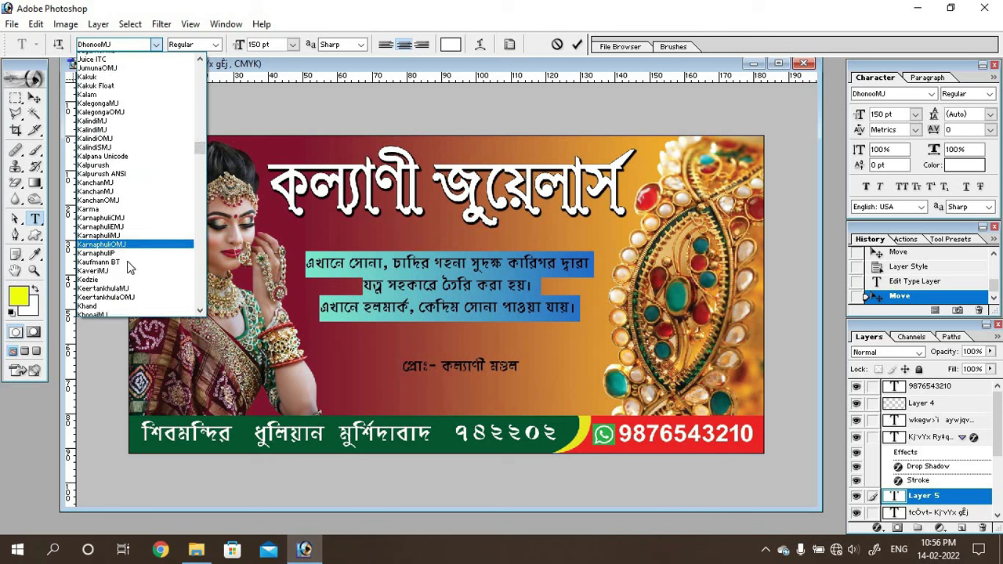
scroll(128, 263, down, 5)
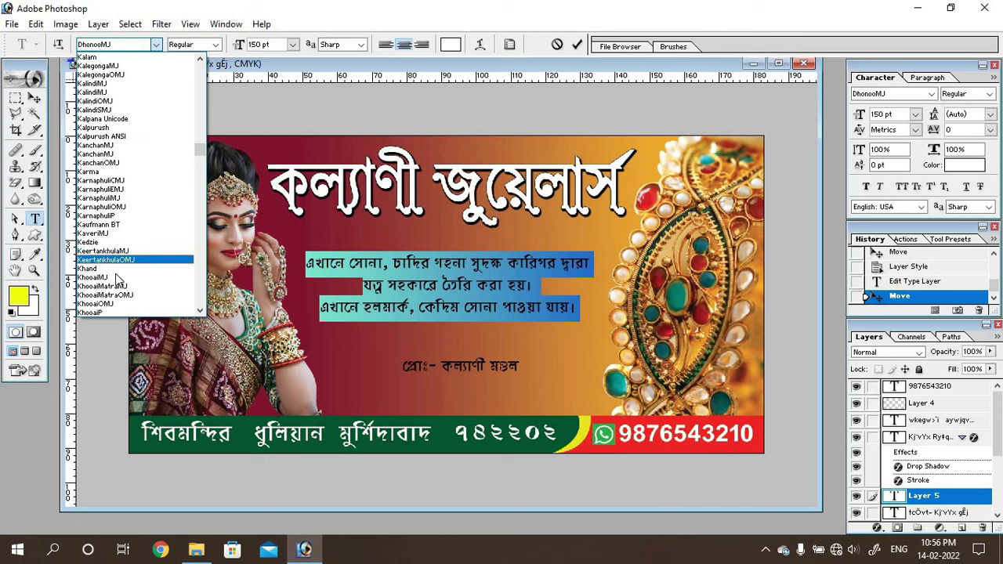
click(123, 251)
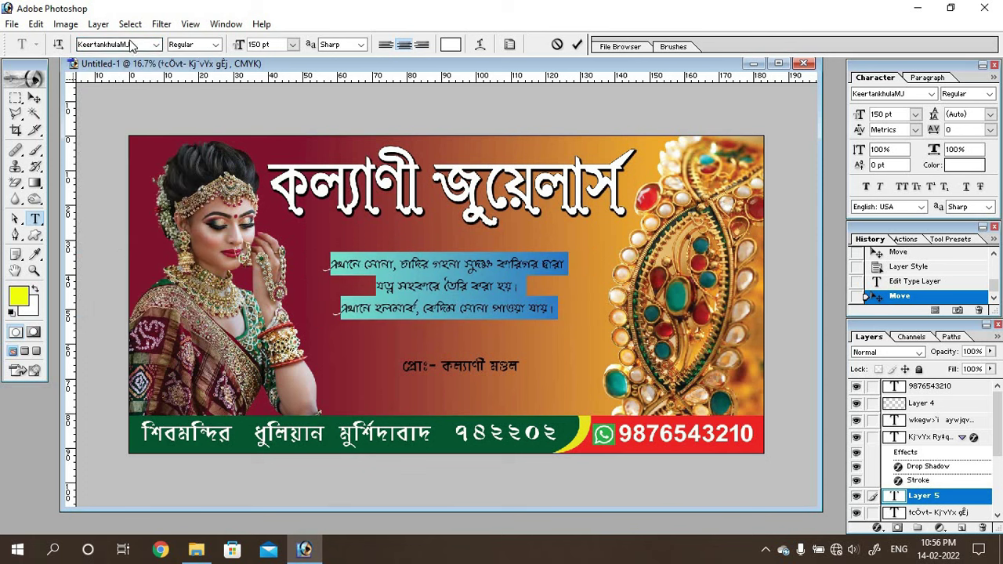
click(157, 45)
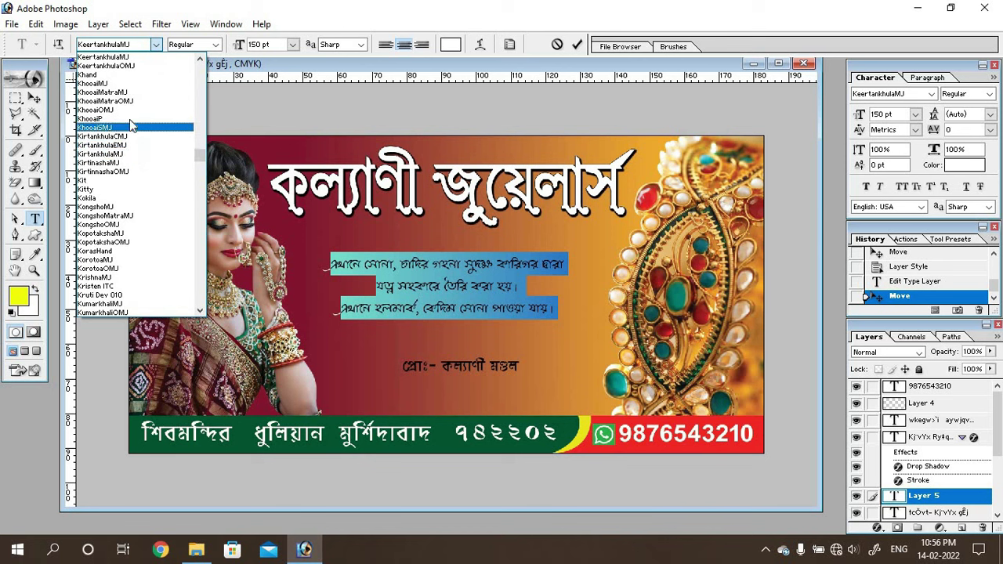
scroll(128, 117, down, 1)
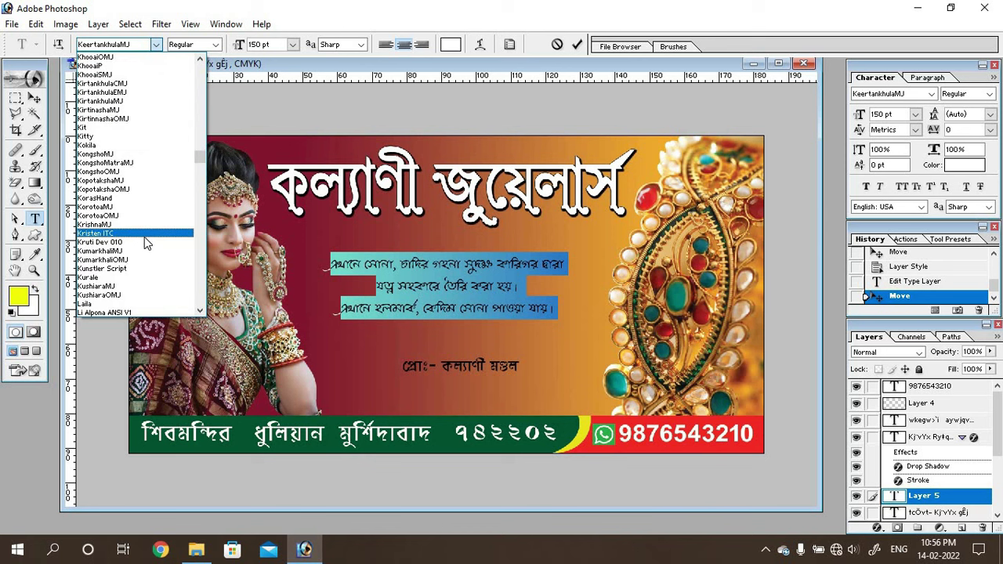
scroll(144, 237, down, 2)
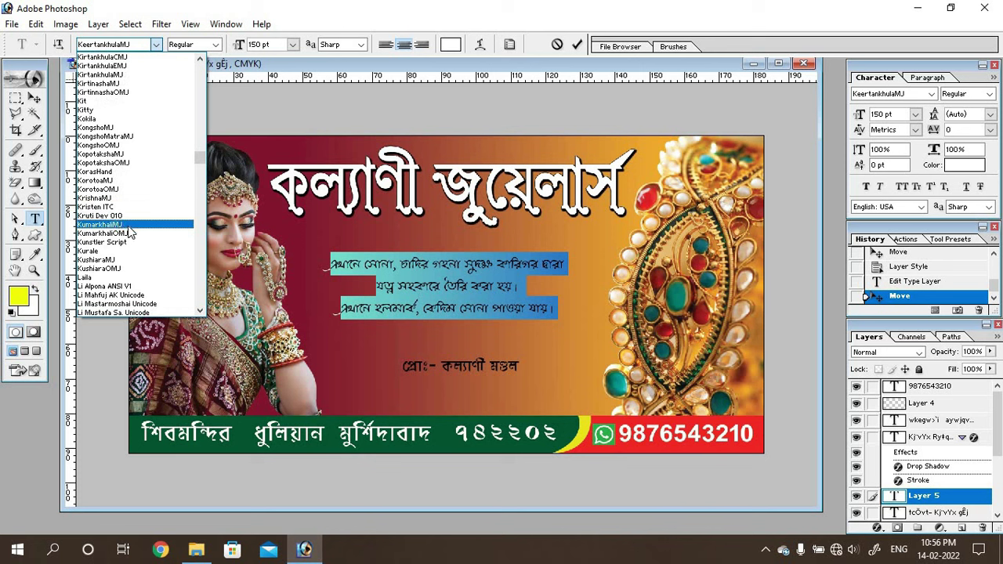
click(128, 225)
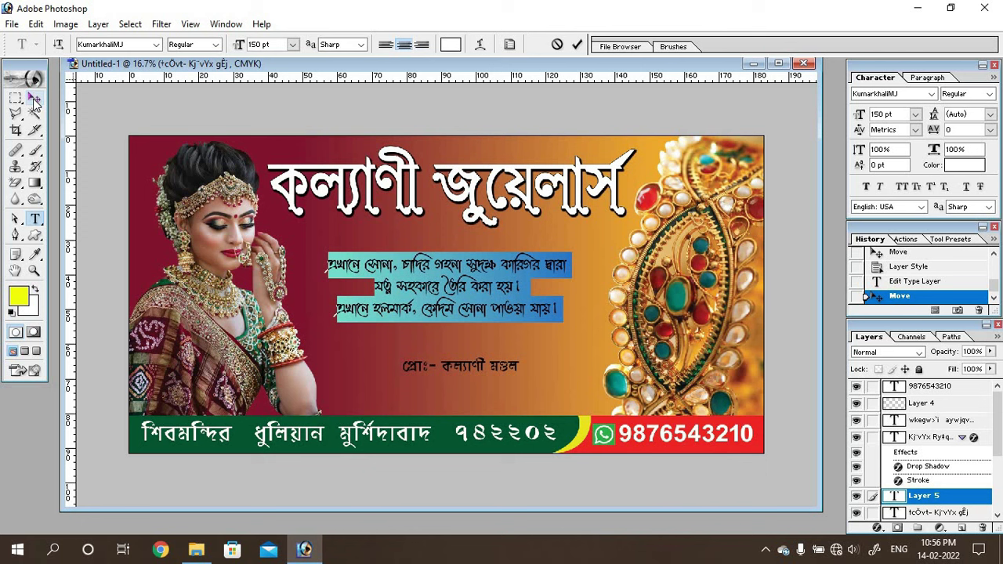
- Change the paragraph font size from 150 to 190 pt
click(259, 46)
drag(236, 48, 232, 51)
text(200)
key(Return)
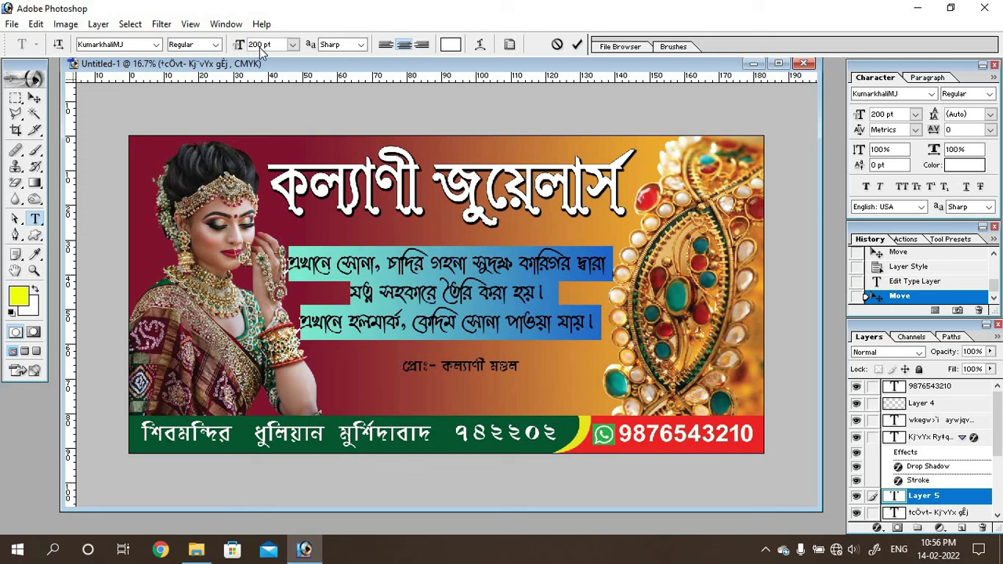
text(1)
key(Return)
text(90)
key(Return)
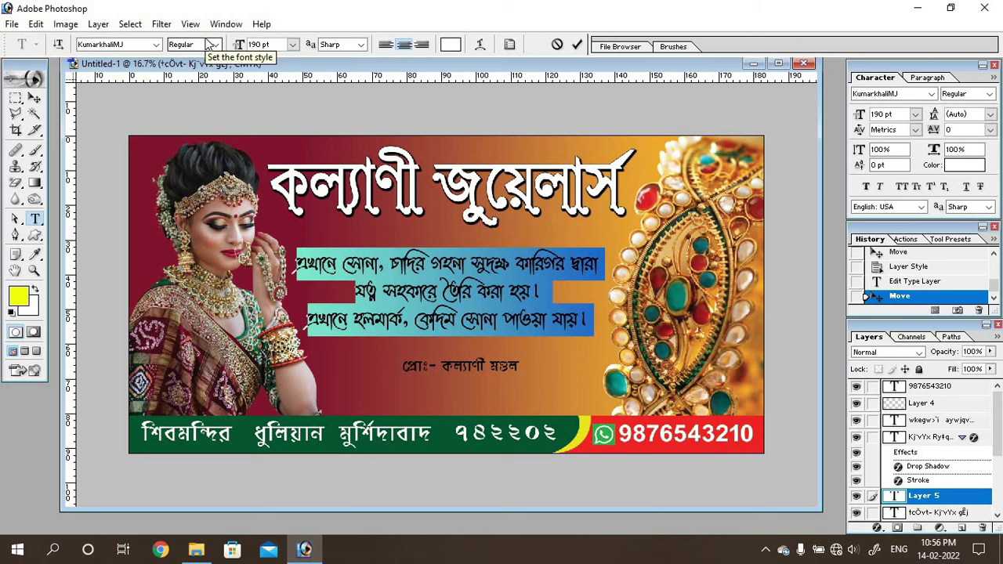
- Commit the paragraph and nudge it slightly up and to the right
click(34, 97)
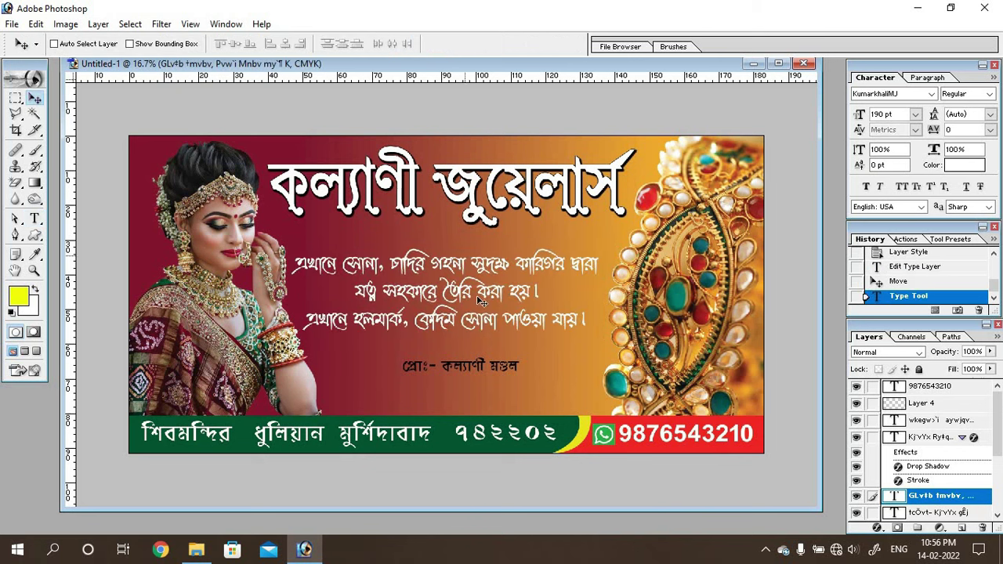
key(shift+Up)
key(shift+Up)
key(shift+Up)
key(shift+Up)
key(shift+Up)
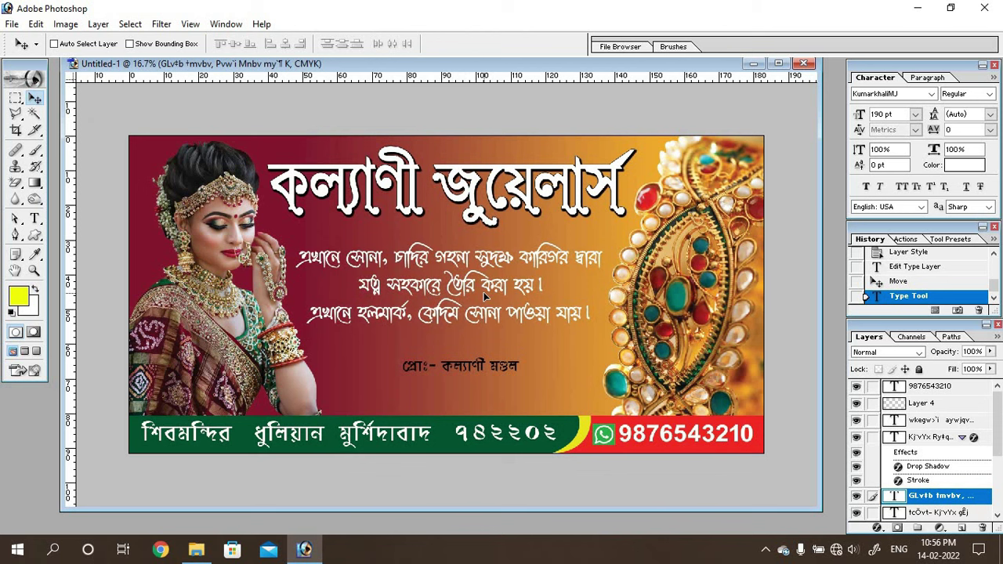
key(shift+Right)
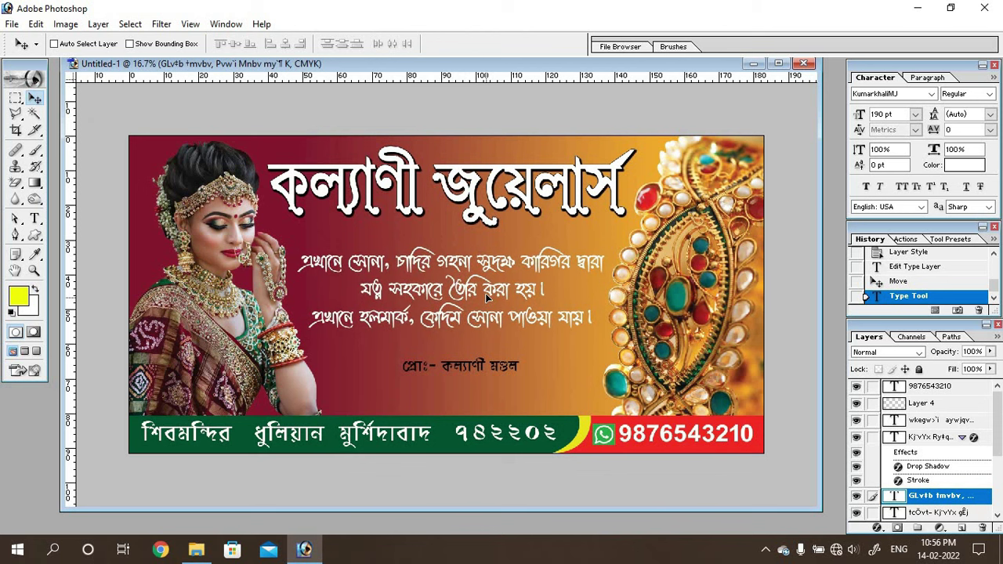
key(shift+Right)
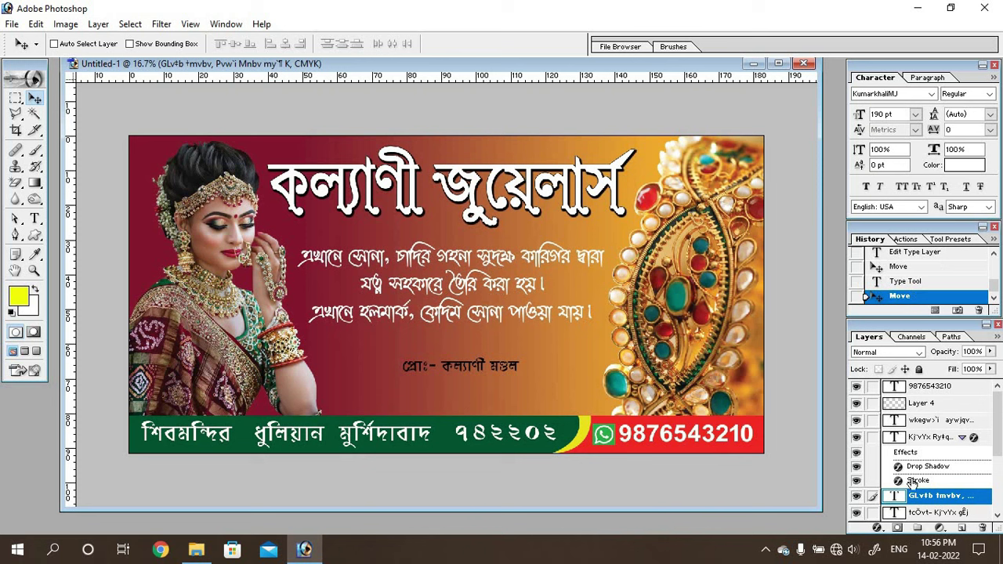
- Add a black drop shadow at 100% opacity with Spread 8 and Distance 11
click(876, 527)
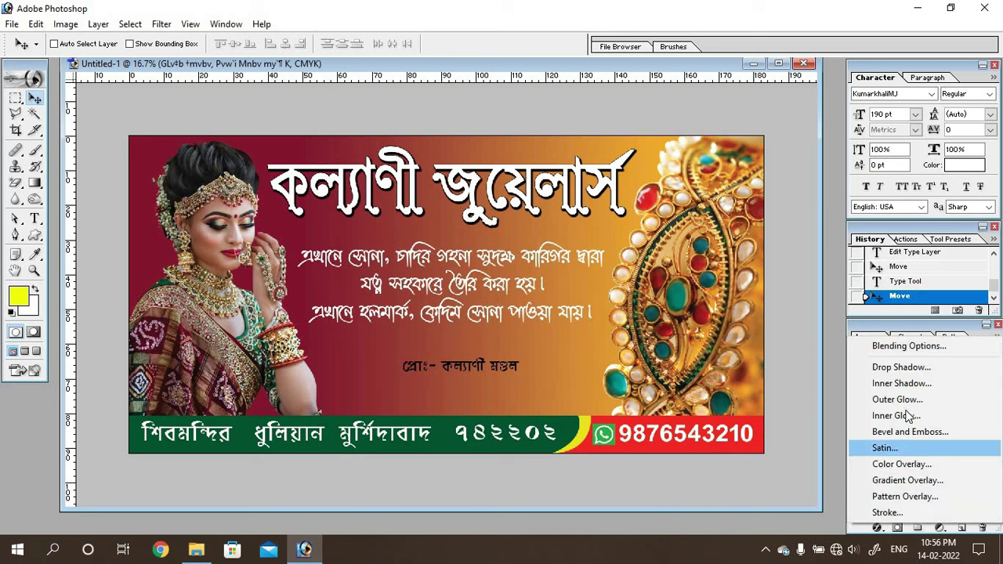
click(901, 367)
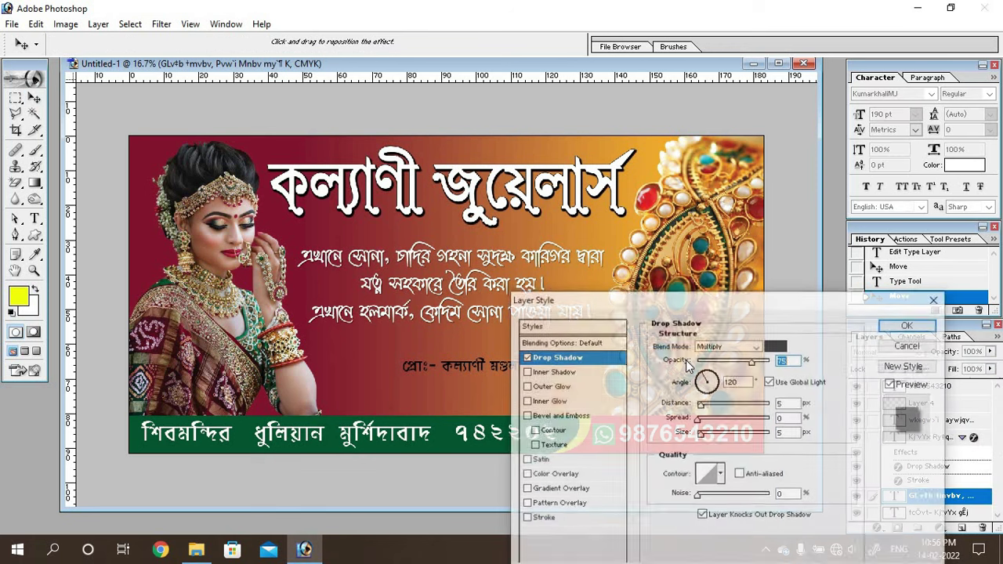
drag(752, 361, 776, 375)
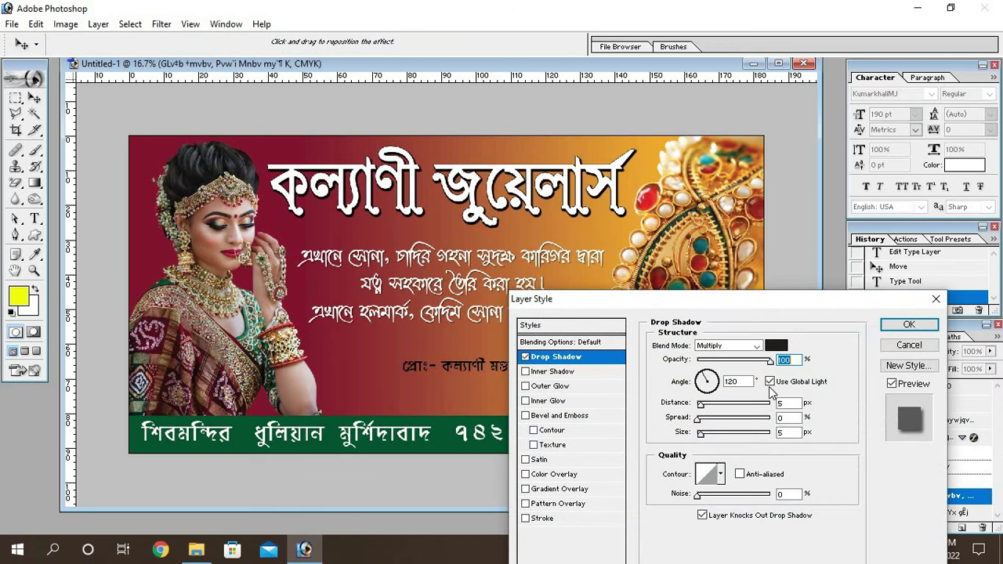
click(776, 345)
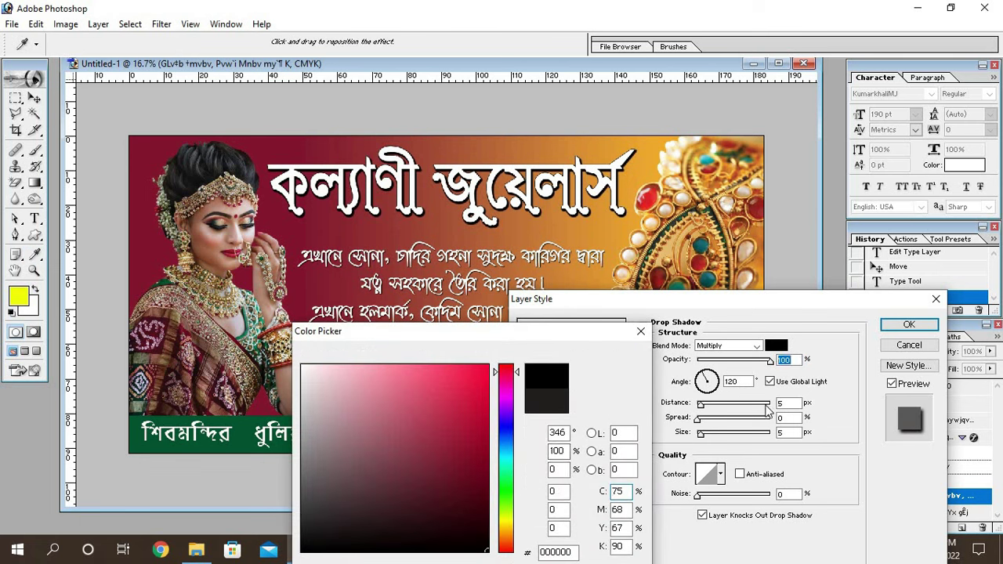
click(619, 354)
drag(701, 417, 706, 408)
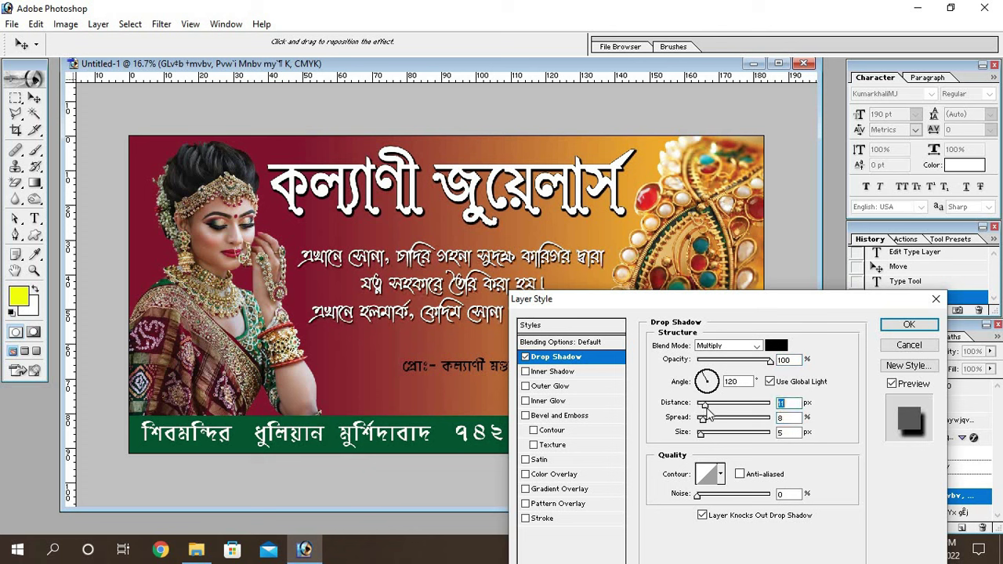
click(909, 324)
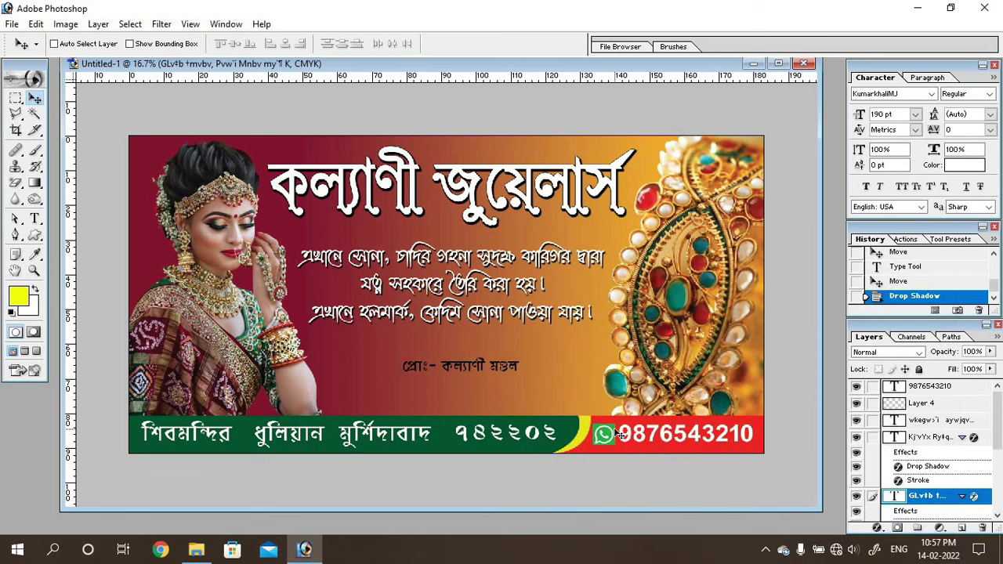
- Replace the word after the comma in line three with KDM in Arial
click(35, 219)
click(439, 317)
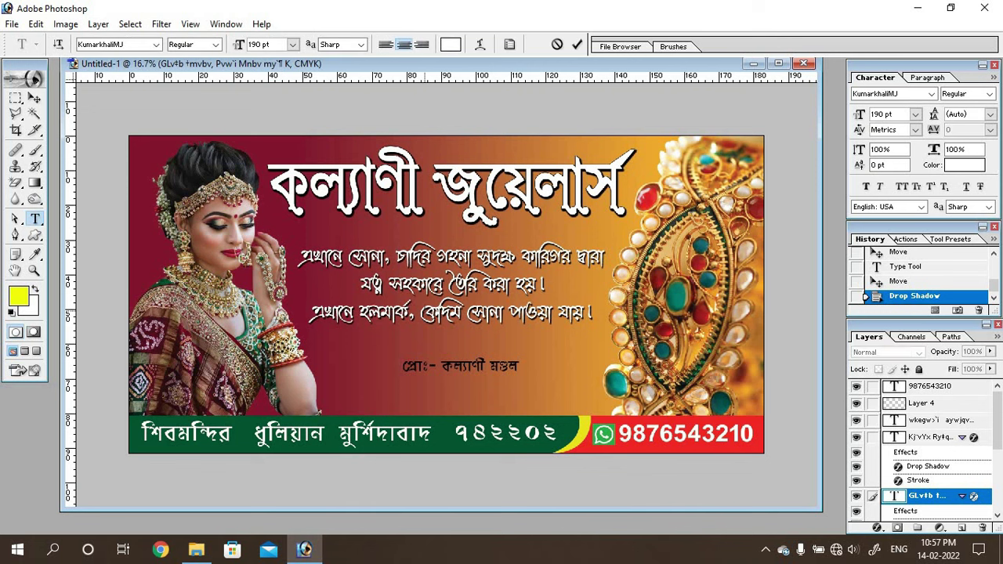
mouse_move(441, 314)
mouse_down()
mouse_move(426, 313)
mouse_move(460, 313)
mouse_up()
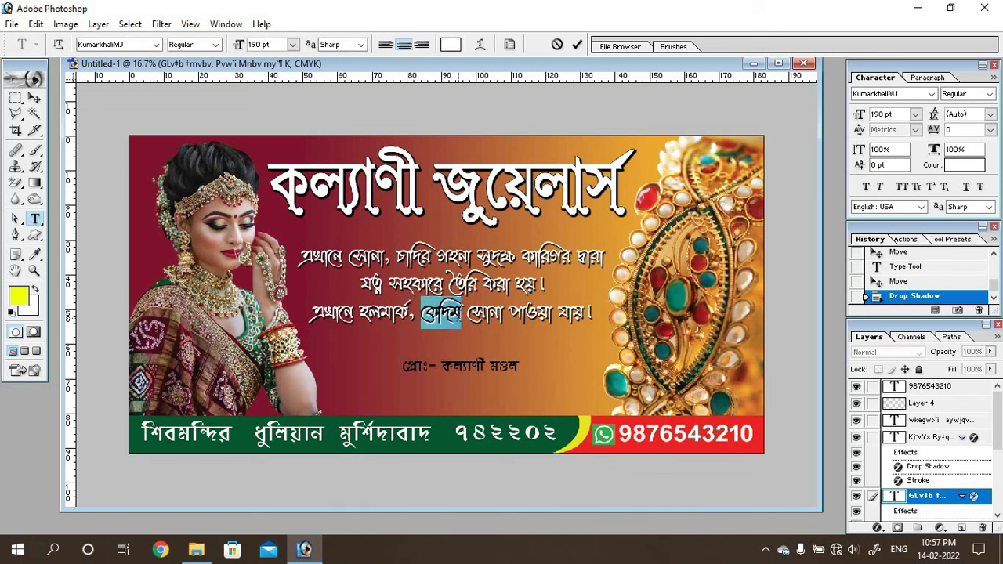
click(157, 45)
scroll(196, 94, up, 5)
scroll(196, 71, up, 10)
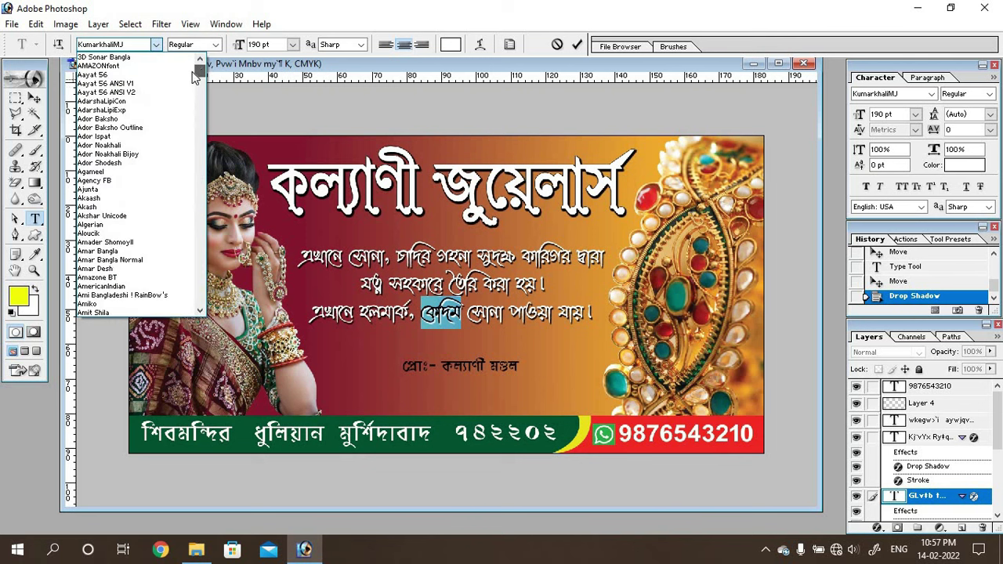
scroll(194, 83, up, 5)
scroll(194, 84, up, 3)
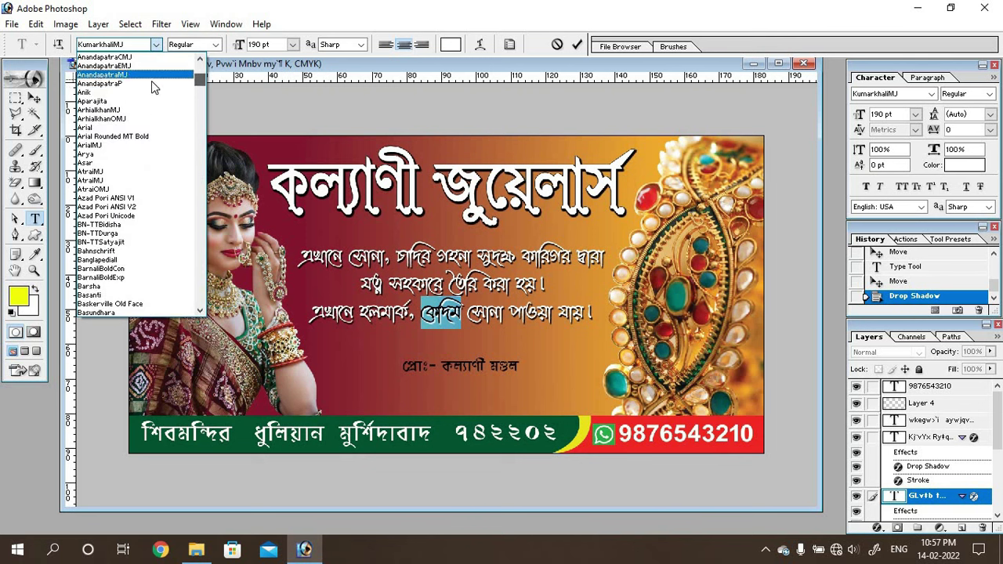
click(90, 127)
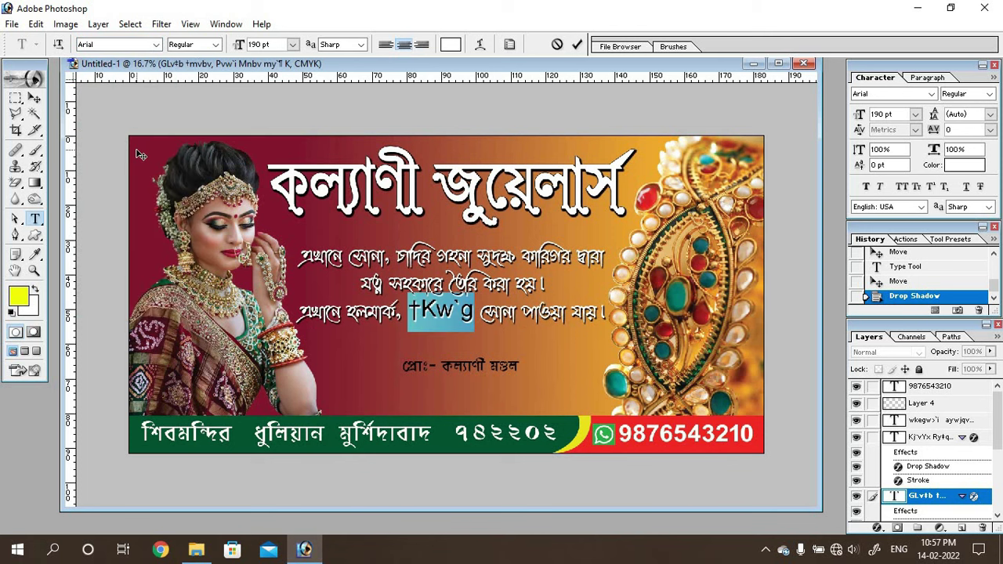
text(K)
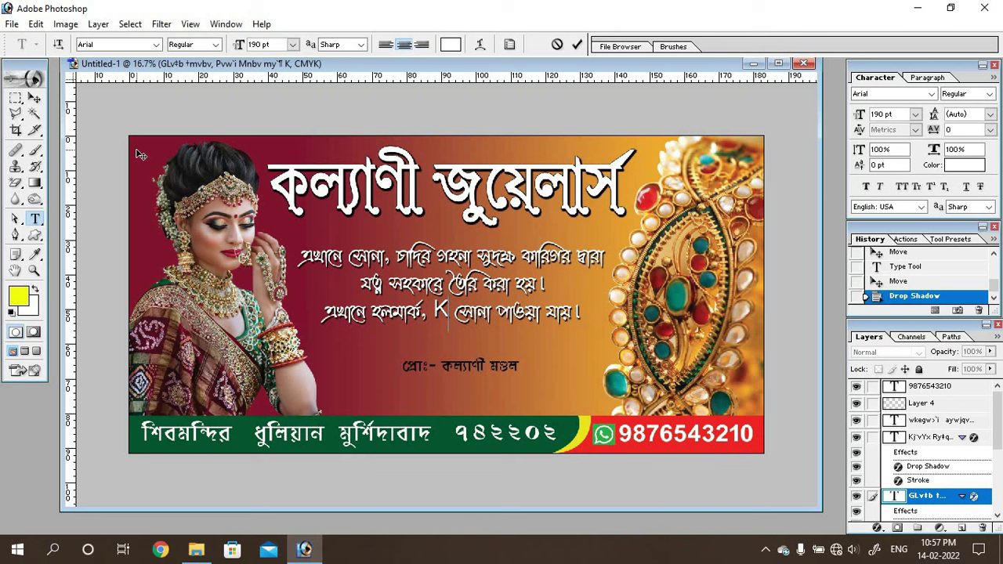
text(DM)
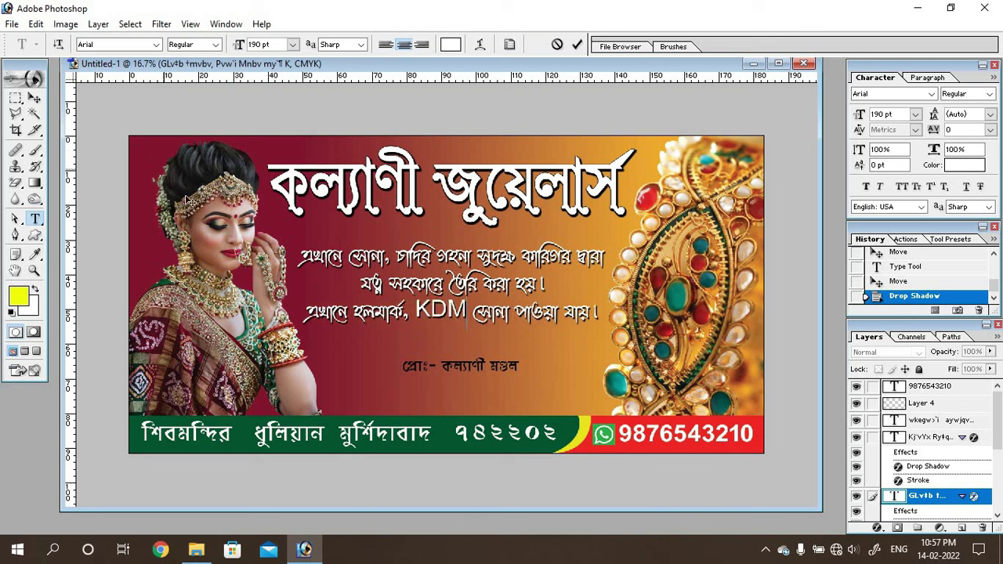
- Resize KDM from 150 to 140 pt and commit the text edit
drag(415, 313, 463, 317)
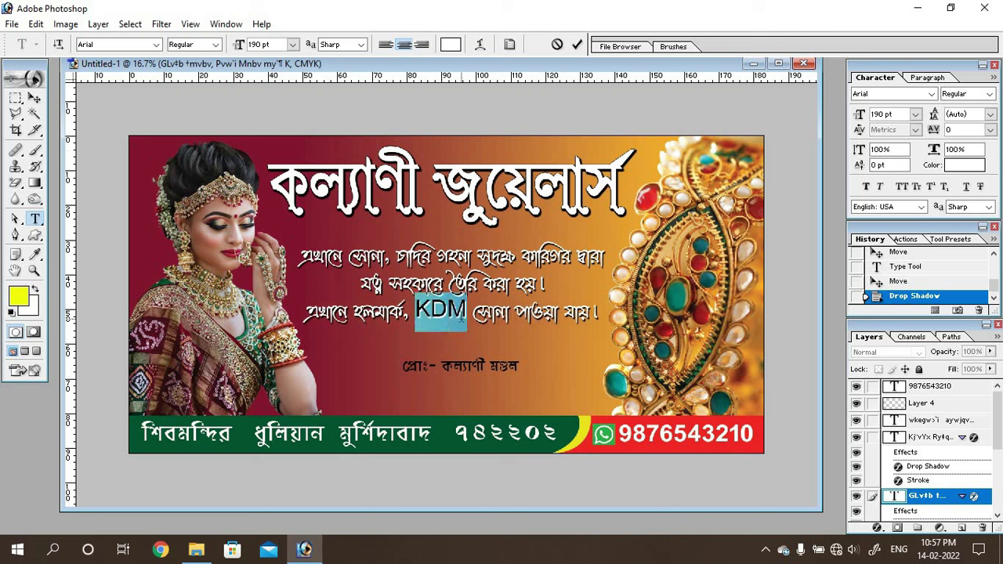
click(259, 45)
text(150)
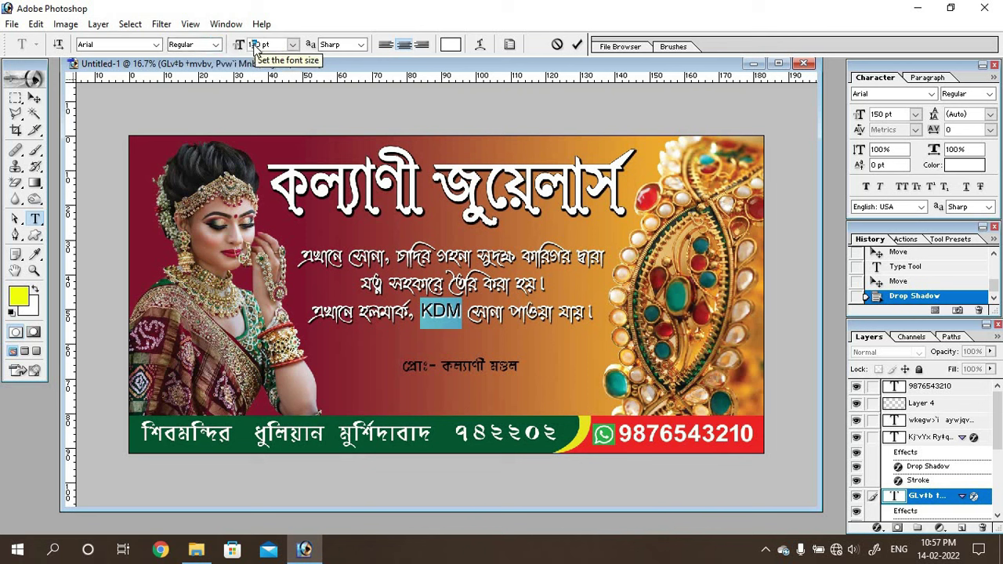
text(140)
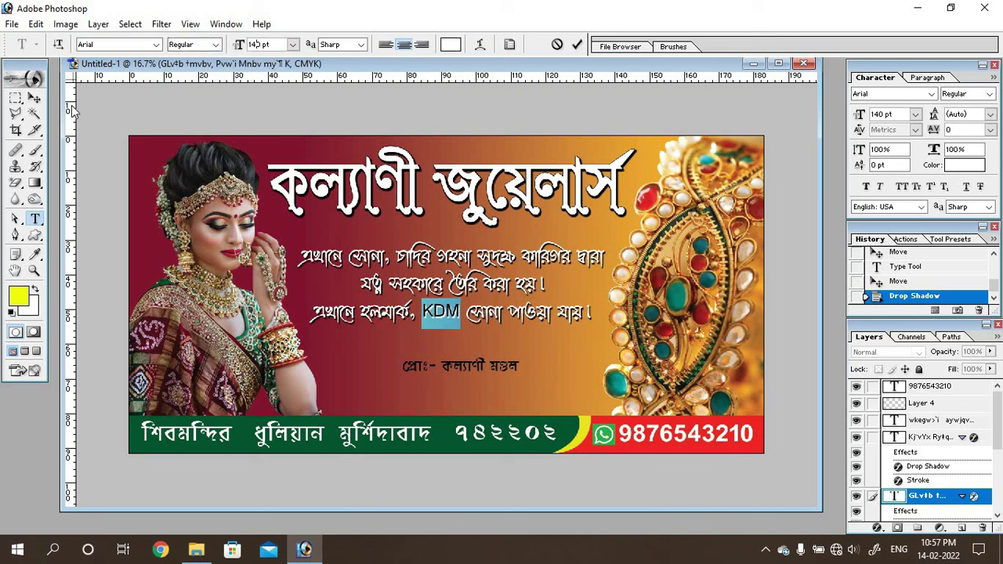
click(34, 97)
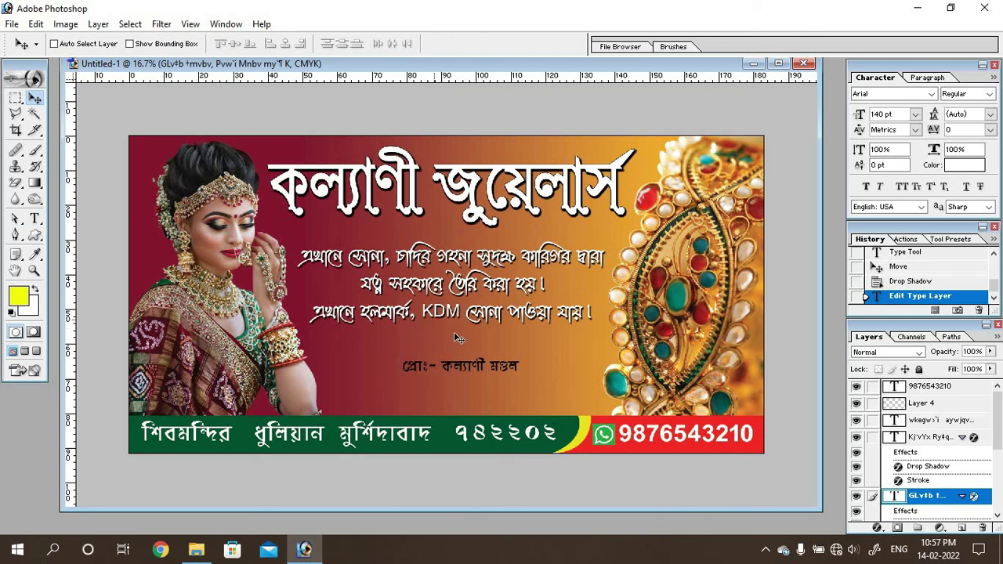
- Move the proprietor's name line left and enlarge it with free transform, centred below the paragraph
right_click(516, 368)
click(548, 374)
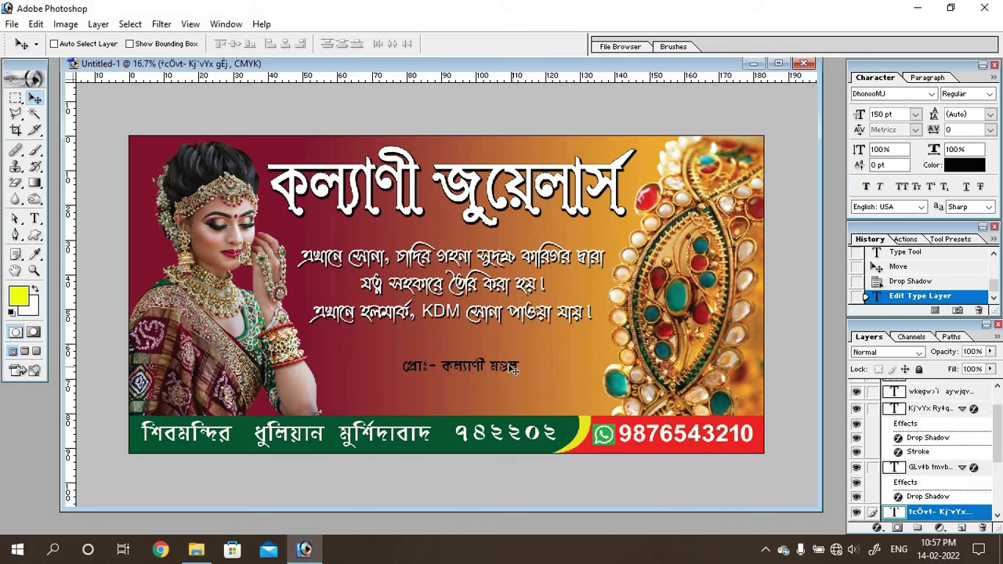
mouse_move(515, 351)
mouse_down()
mouse_move(482, 345)
mouse_move(480, 359)
mouse_up()
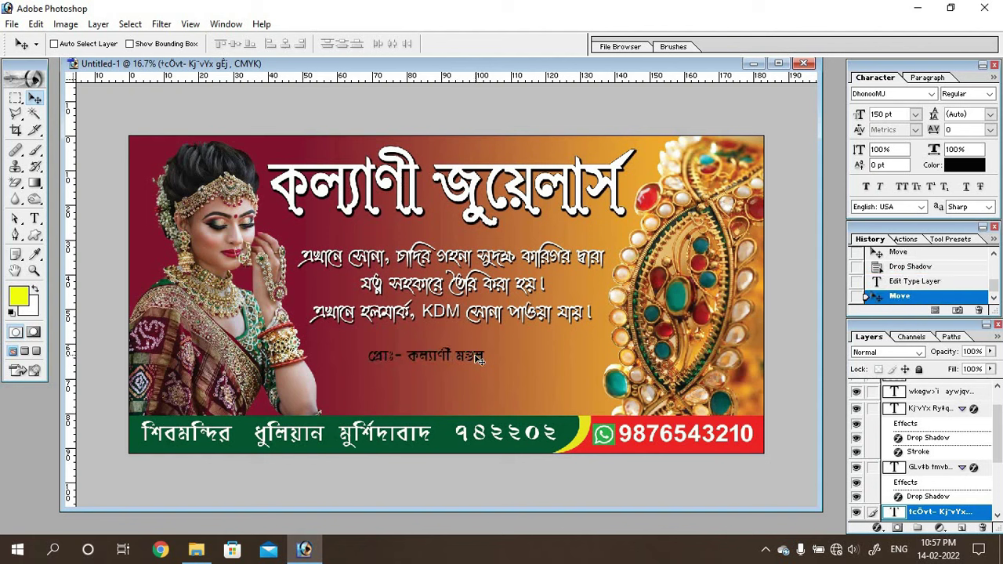
key(ctrl+t)
mouse_move(485, 362)
mouse_down()
mouse_move(555, 373)
mouse_move(531, 360)
mouse_up()
key(Return)
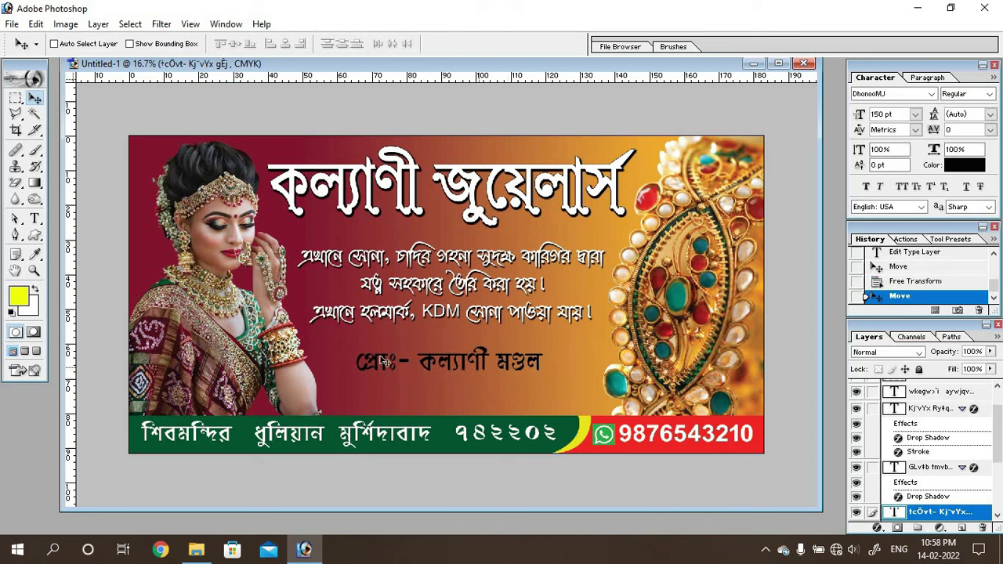
click(34, 219)
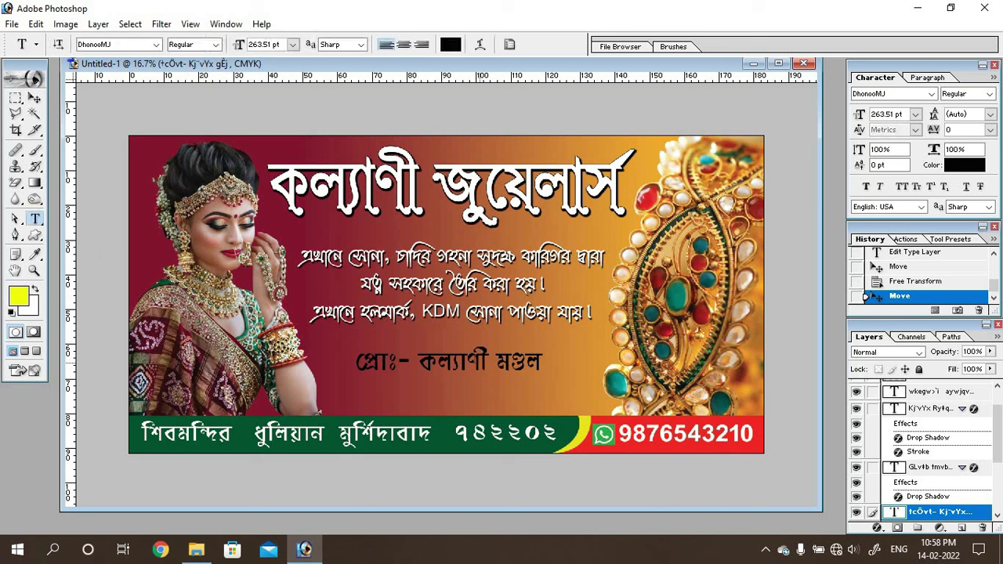
- Select all of the proprietor line's text and apply the ShurmaEMJ font from the font list
double_click(479, 375)
key(ctrl+a)
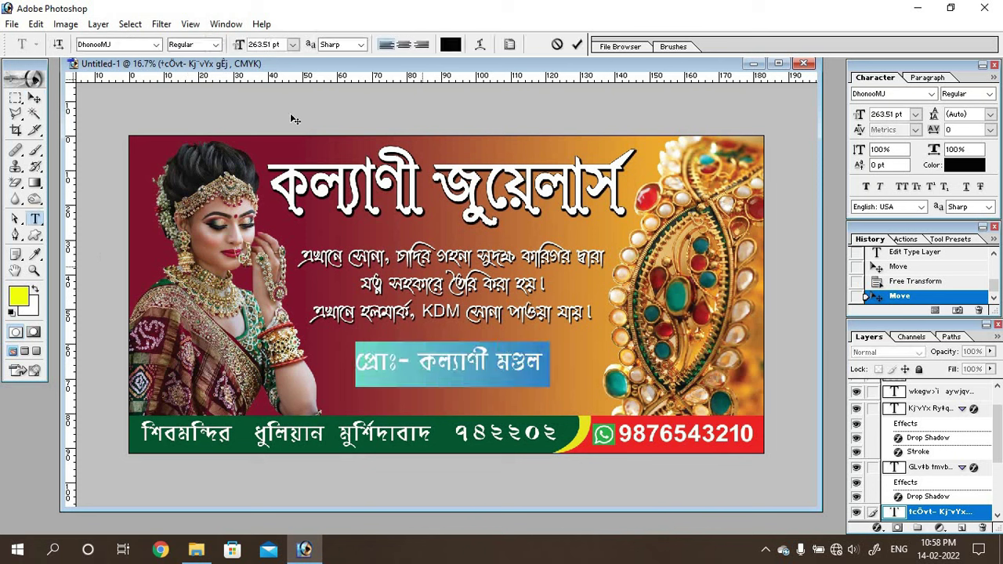
click(133, 44)
click(156, 45)
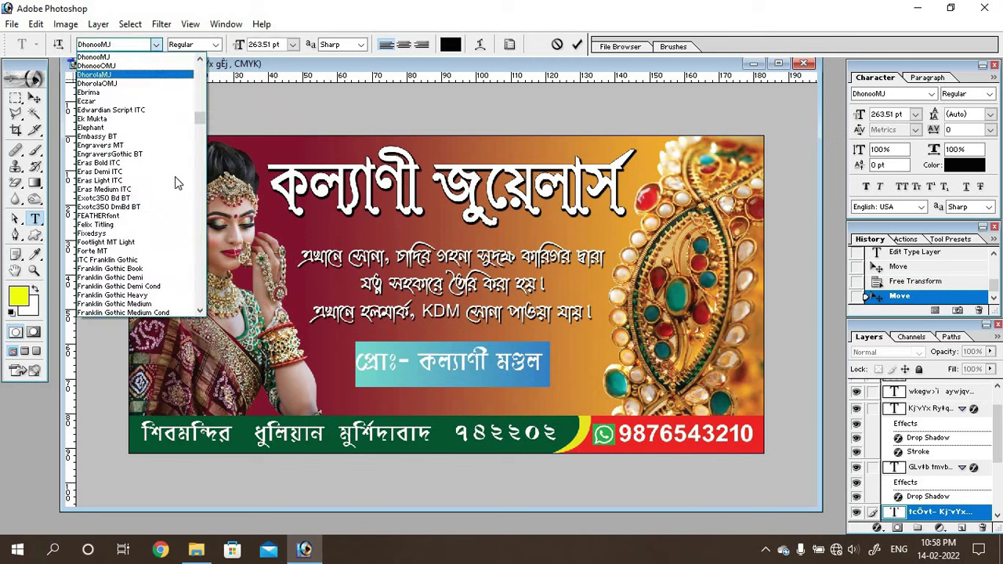
scroll(169, 196, down, 3)
drag(202, 131, 196, 248)
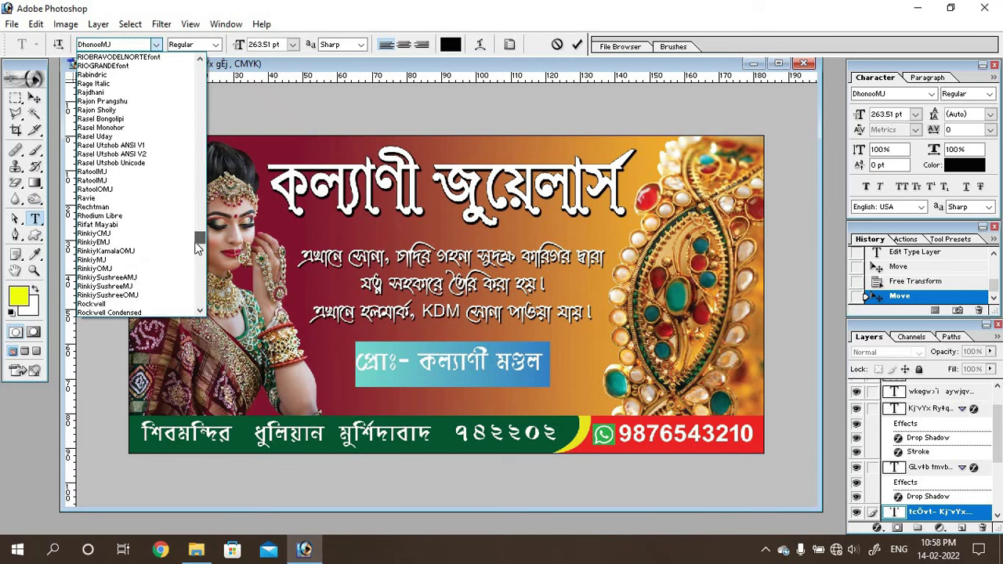
scroll(127, 271, down, 8)
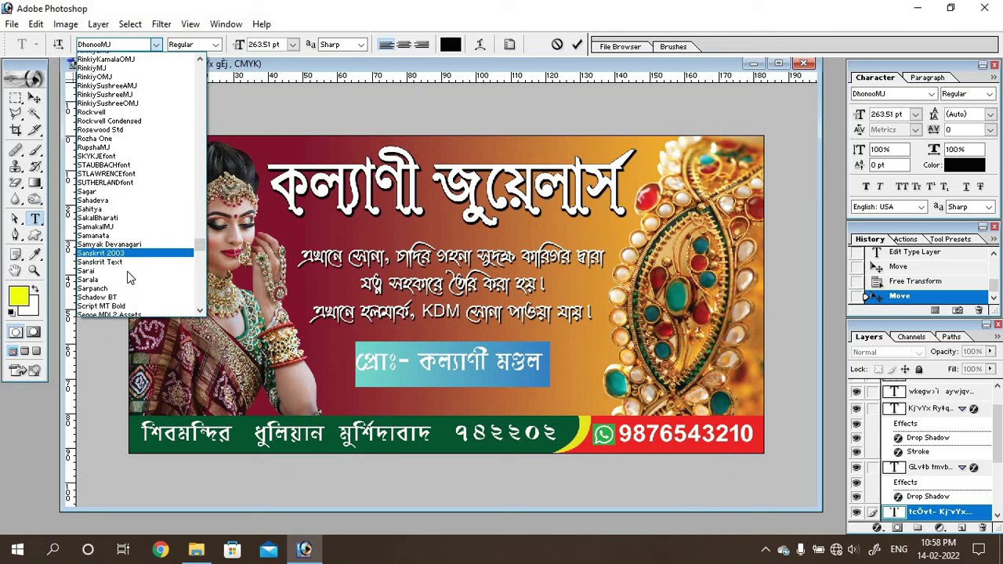
scroll(127, 271, down, 2)
scroll(127, 271, down, 3)
scroll(127, 271, down, 1)
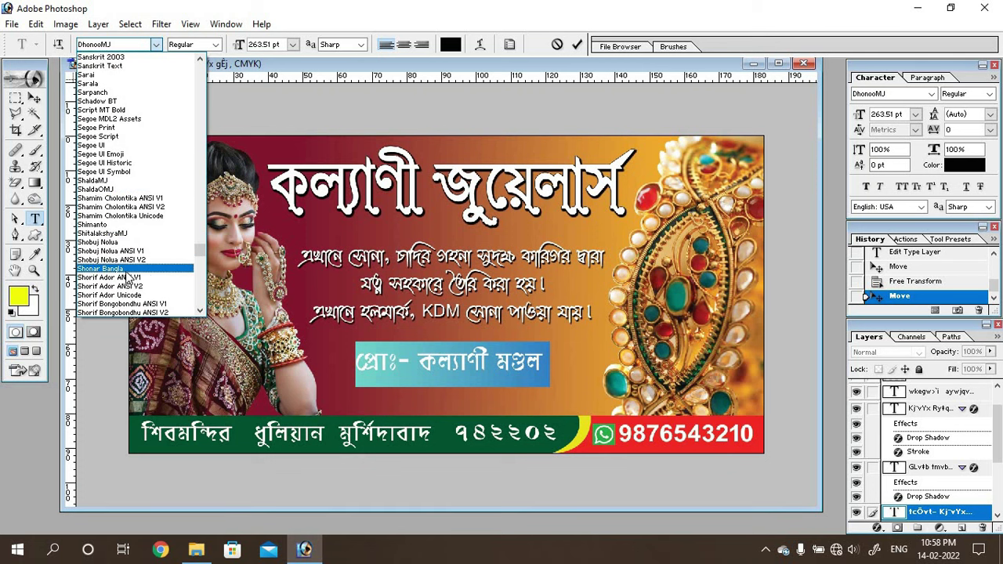
scroll(127, 271, down, 2)
scroll(127, 271, down, 2)
scroll(127, 271, down, 1)
scroll(127, 271, down, 2)
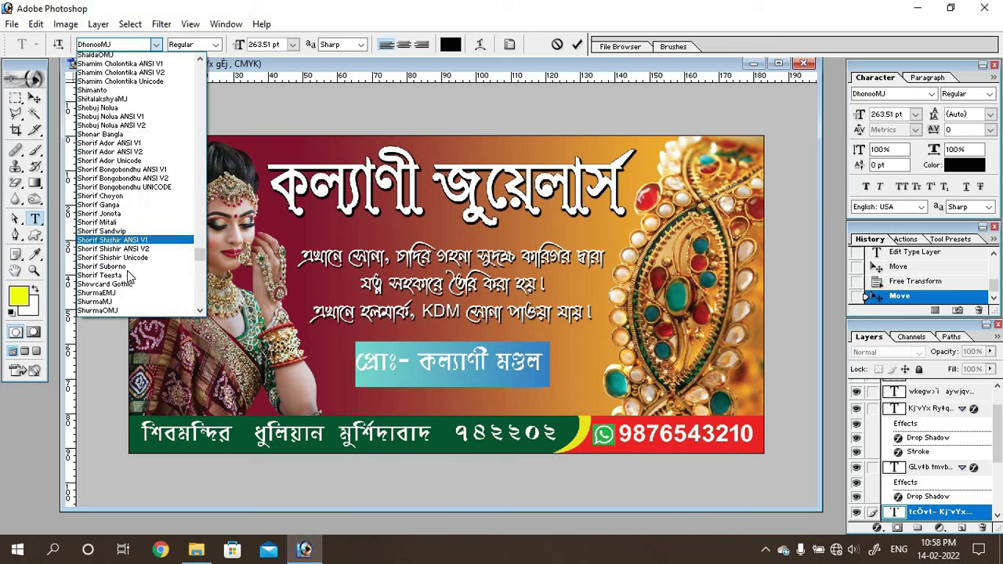
scroll(127, 272, down, 1)
scroll(127, 269, down, 3)
scroll(127, 267, down, 1)
scroll(128, 251, down, 4)
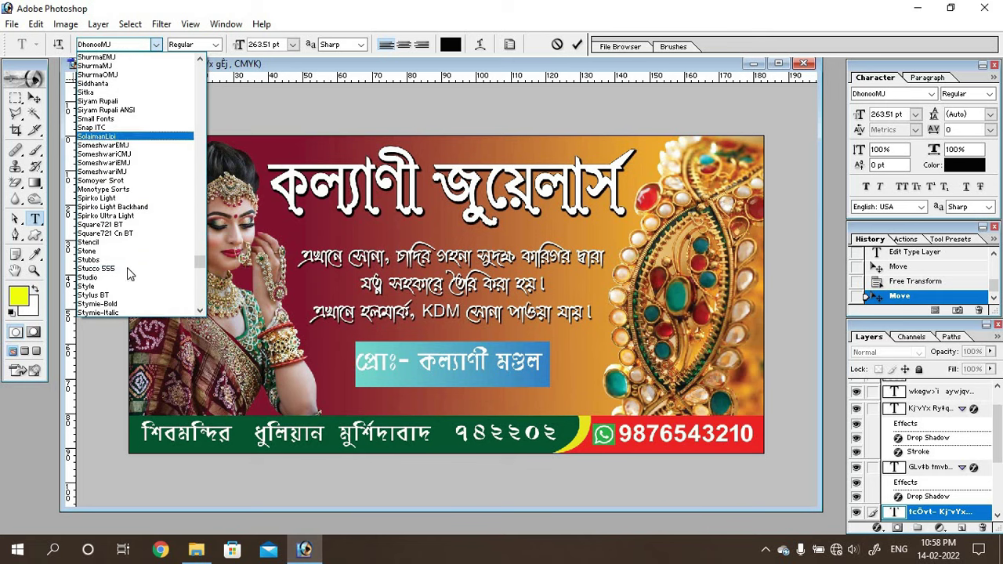
scroll(127, 250, down, 2)
scroll(129, 252, down, 2)
scroll(130, 255, down, 2)
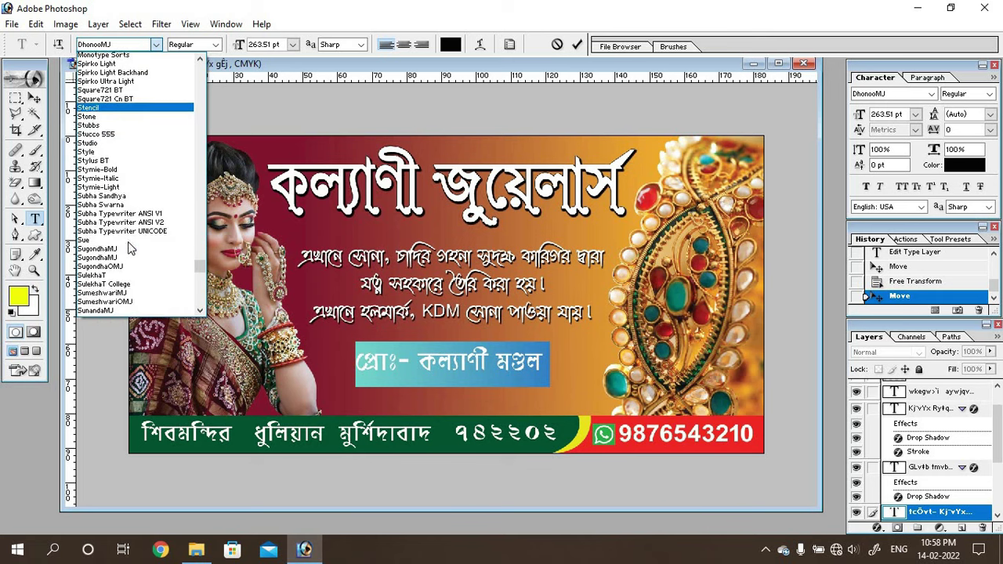
scroll(130, 260, down, 2)
scroll(131, 260, down, 2)
scroll(131, 260, down, 2)
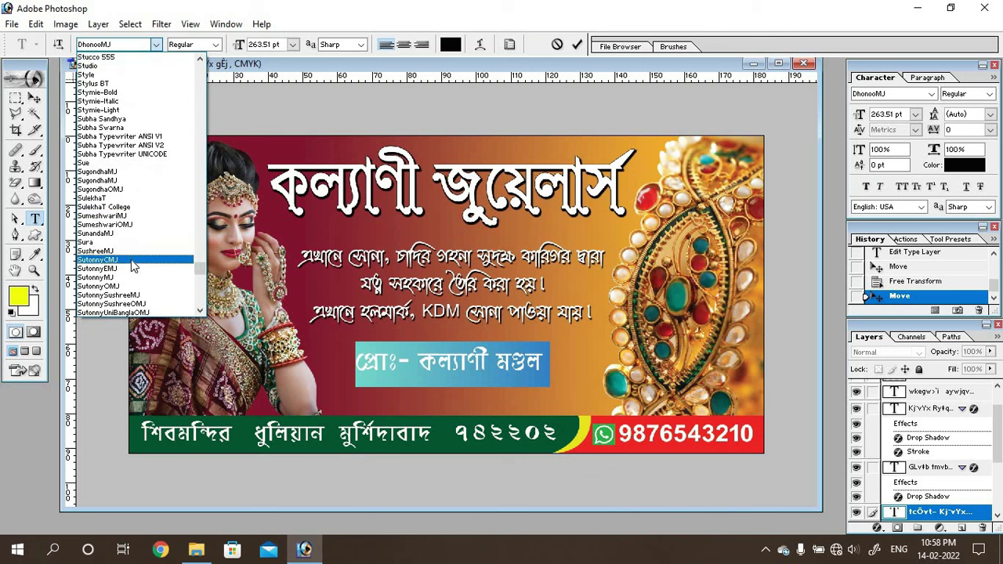
scroll(134, 266, down, 2)
scroll(137, 268, down, 1)
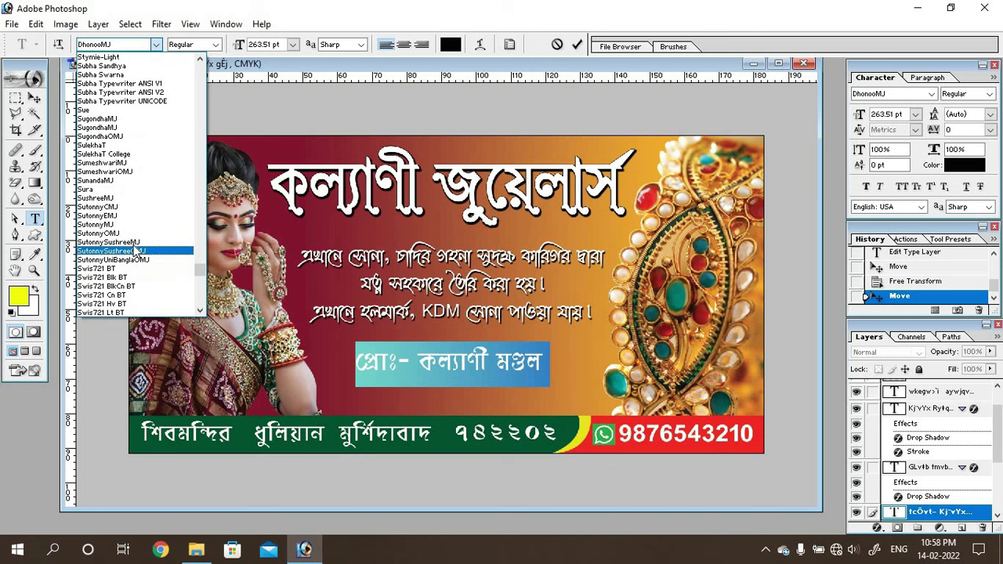
scroll(140, 244, down, 1)
scroll(141, 235, down, 2)
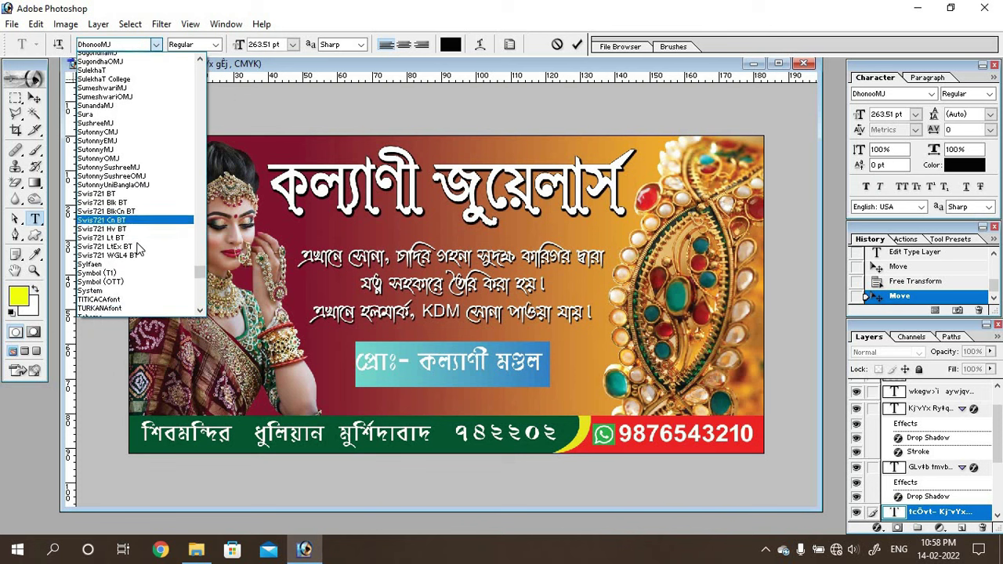
scroll(143, 216, up, 1)
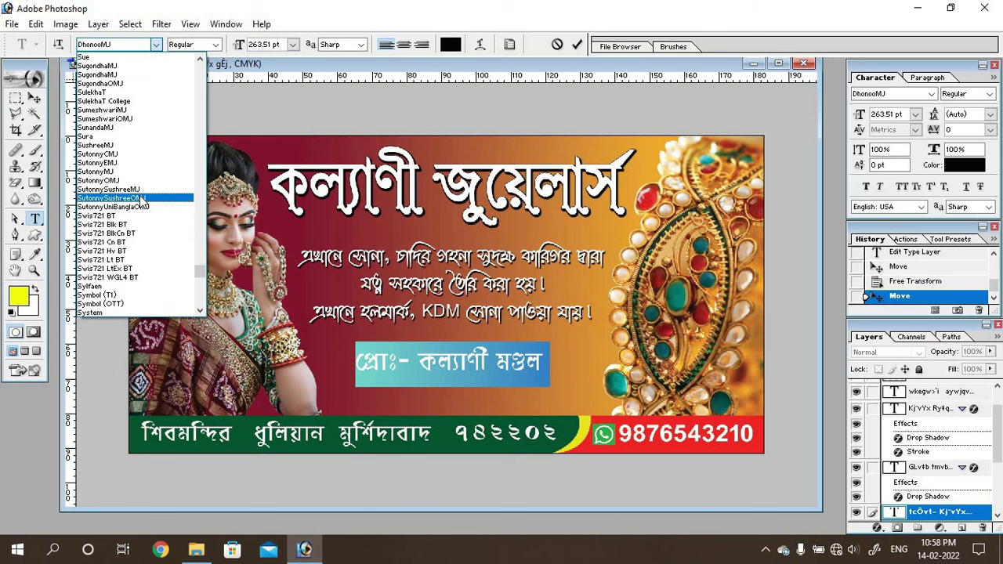
scroll(149, 183, up, 1)
scroll(149, 182, up, 1)
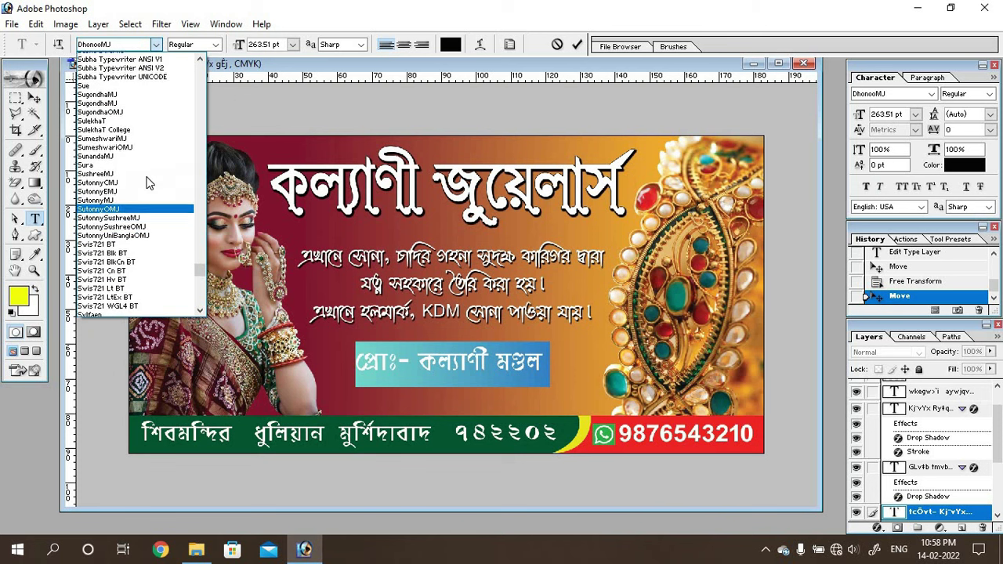
scroll(149, 183, up, 2)
scroll(149, 183, up, 1)
scroll(149, 183, up, 2)
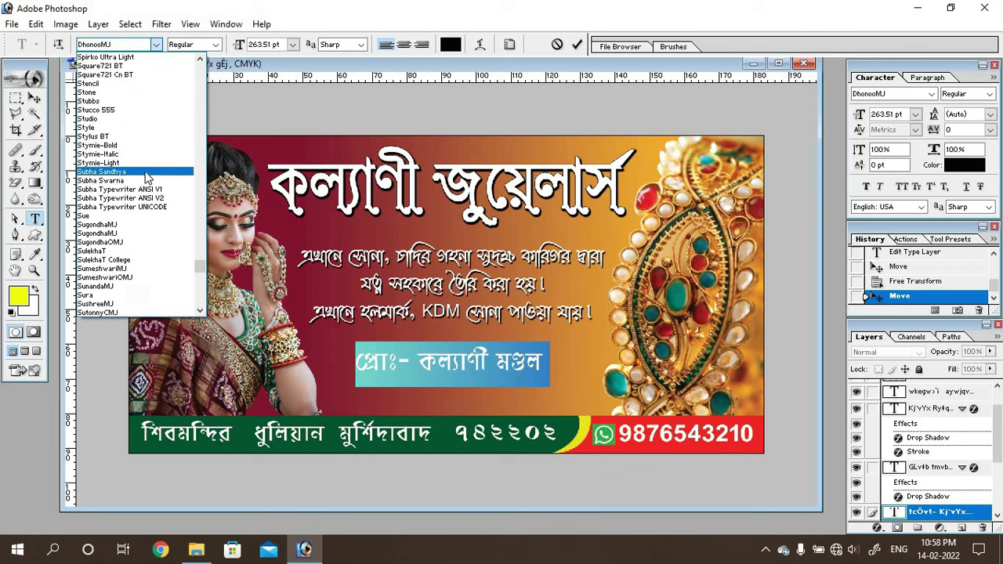
scroll(145, 176, up, 2)
scroll(143, 171, up, 1)
scroll(144, 170, up, 1)
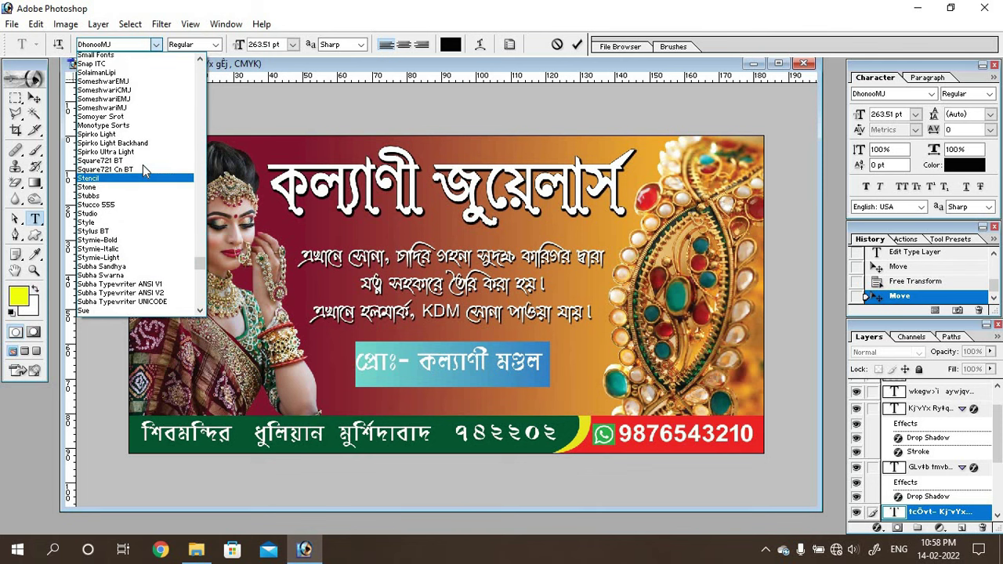
scroll(143, 171, up, 1)
scroll(143, 170, up, 2)
scroll(143, 168, up, 1)
scroll(143, 167, up, 1)
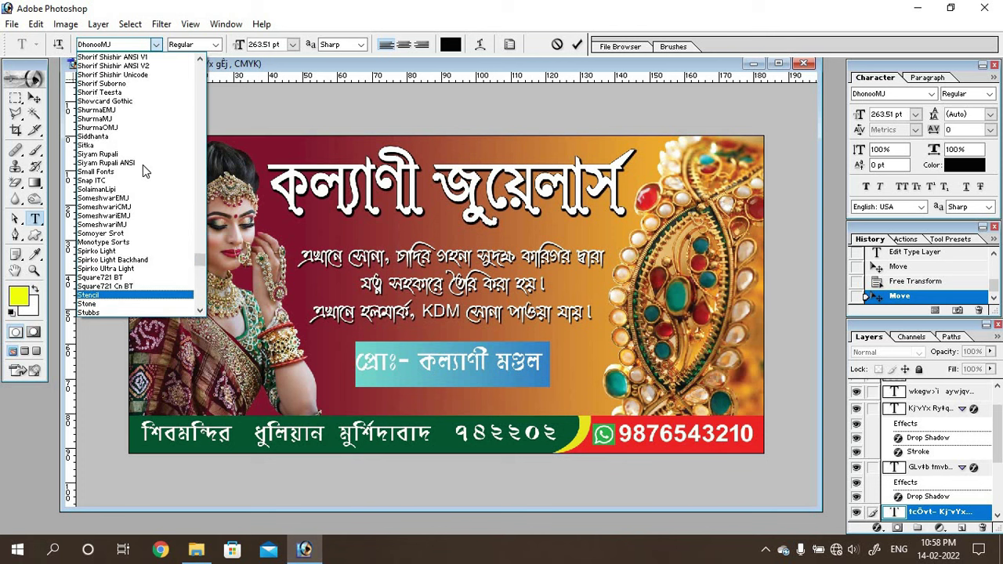
click(113, 112)
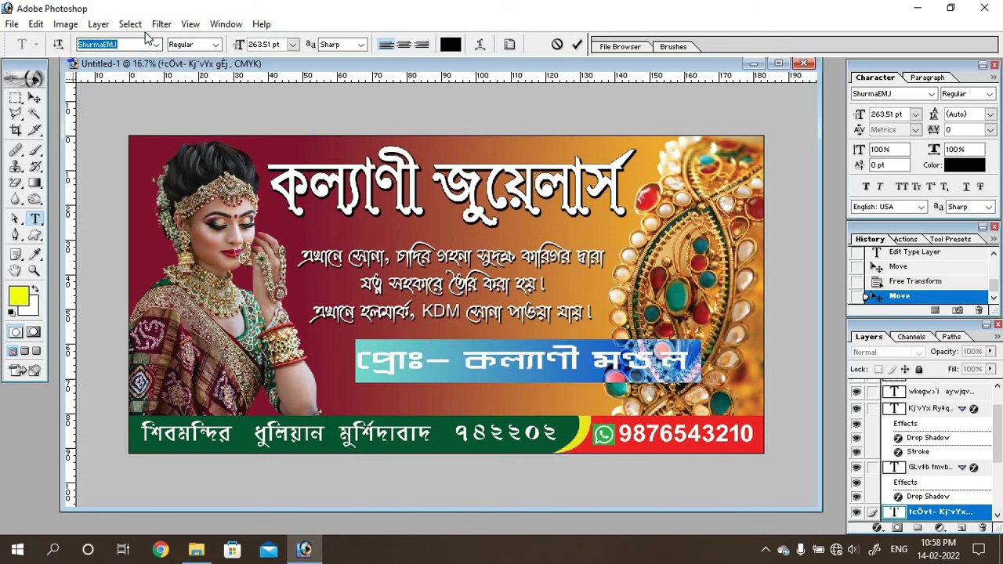
- Cycle through neighbouring fonts and settle on Shobuj Nolua ANSI V1 for the name line
key(Up)
key(Up)
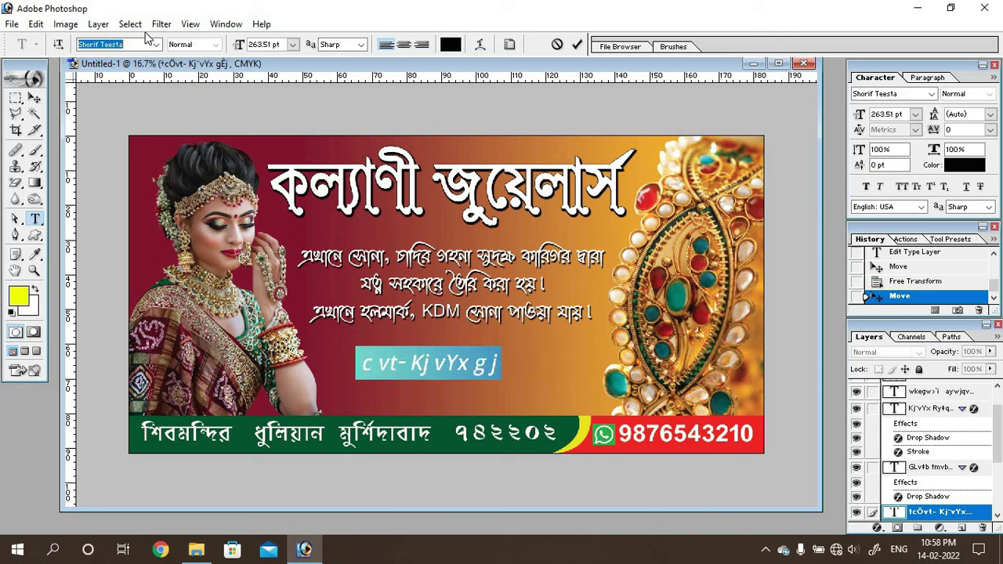
key(Up)
key(Up)
key(Up)
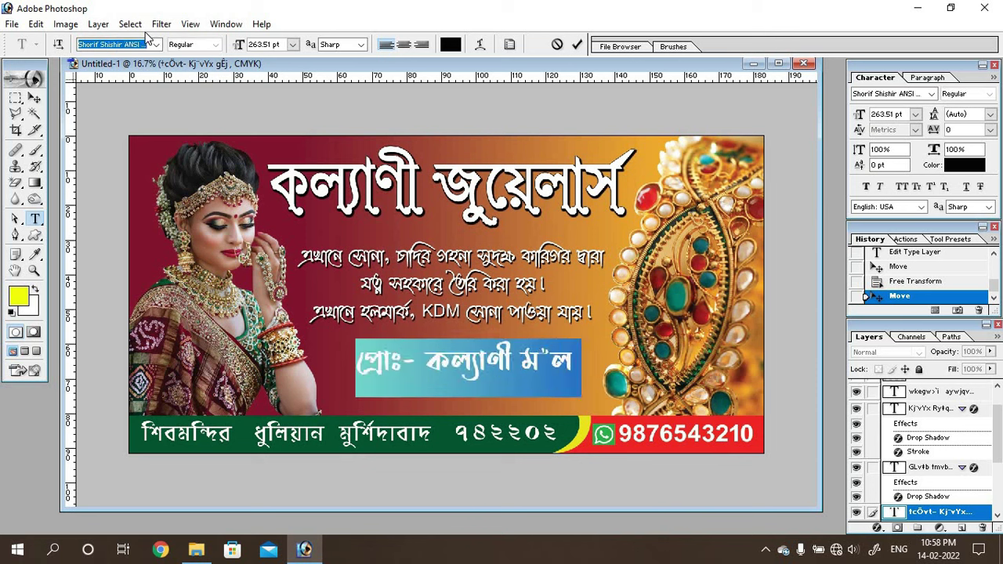
key(Up)
key(Up)
key(Up)
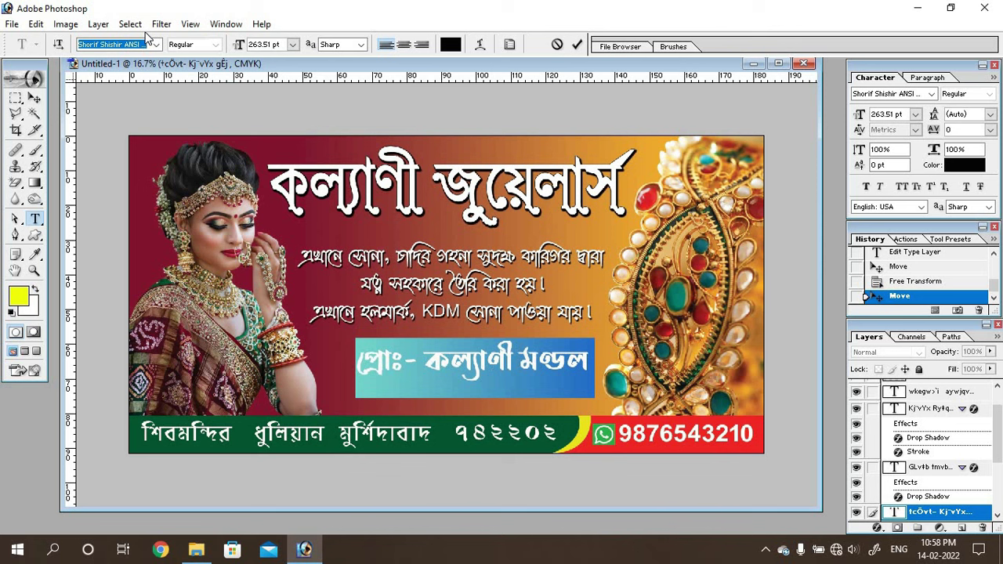
key(Up)
key(Up)
key(Up)
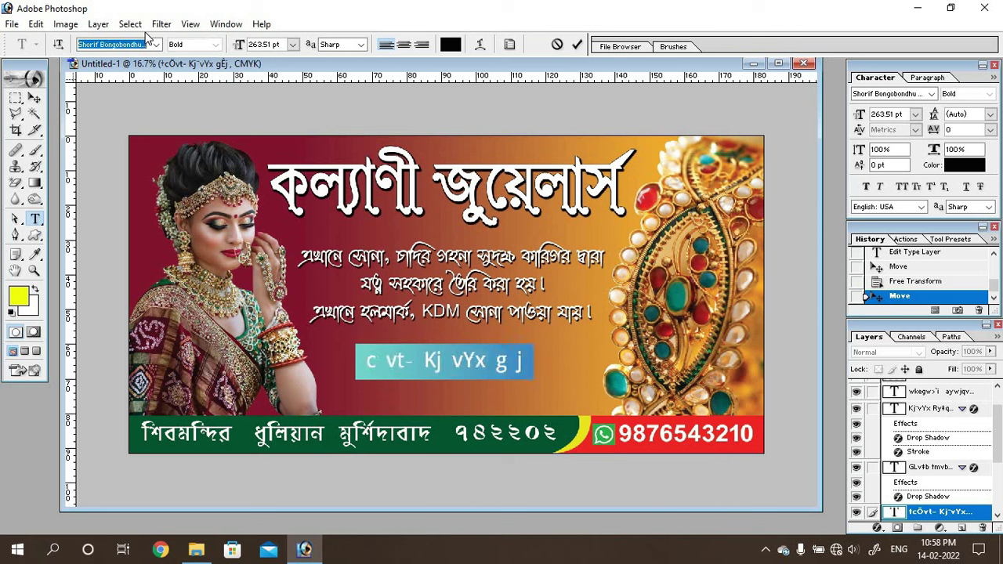
key(Up)
key(Up)
key(Up)
key(Up)
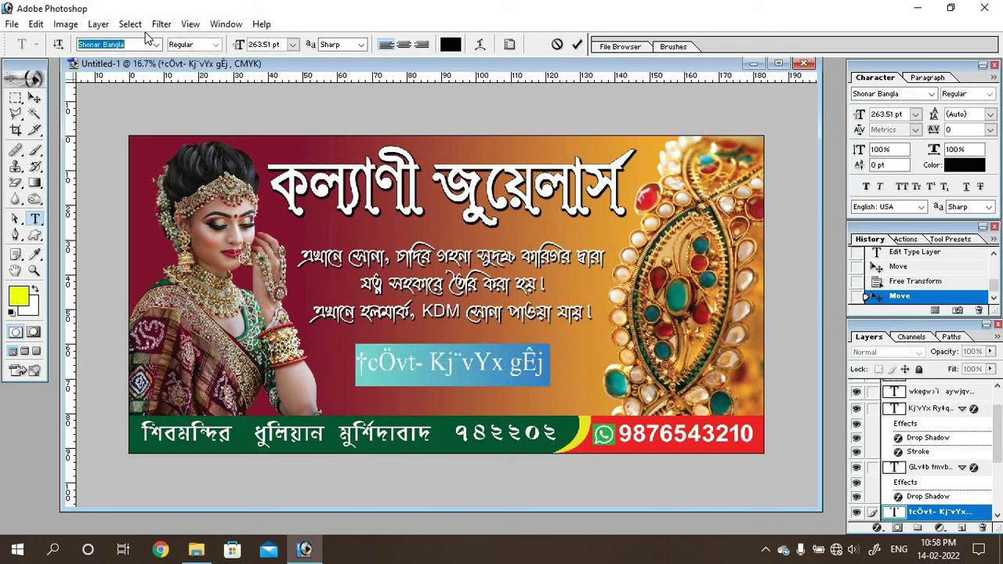
key(Up)
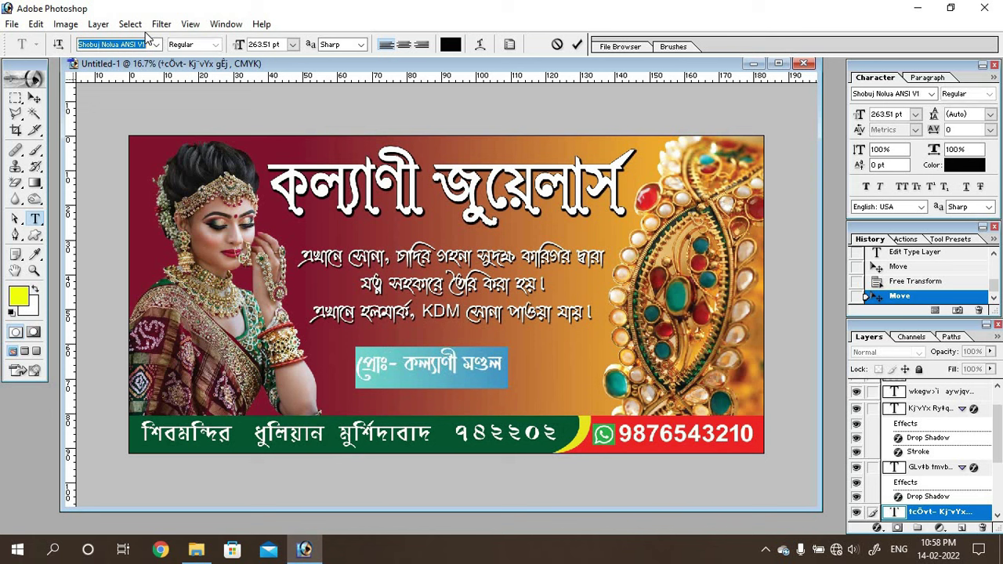
key(Up)
key(Down)
- Nudge the proprietor line slightly right and colour its text pure red (FF0000)
click(35, 98)
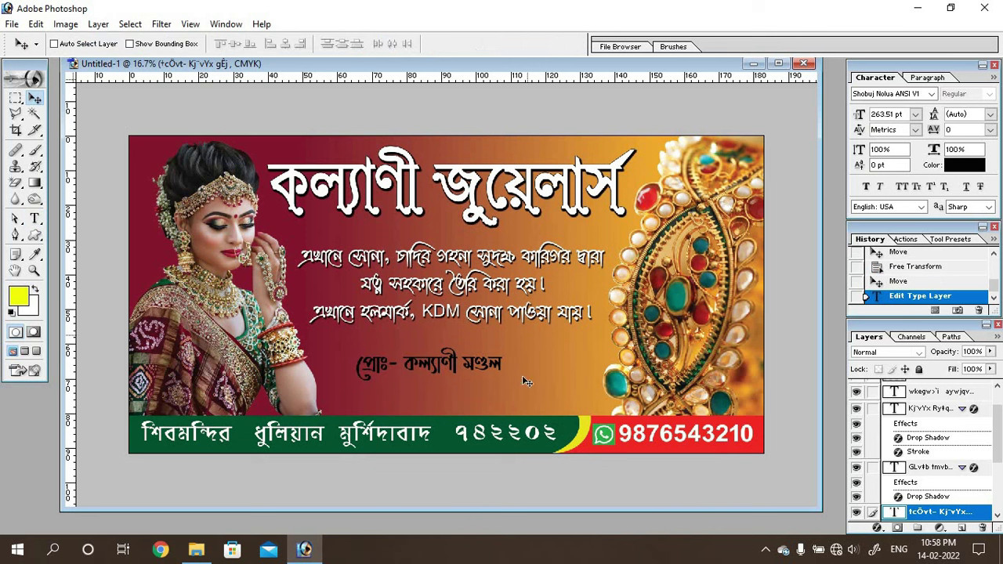
drag(471, 372, 484, 371)
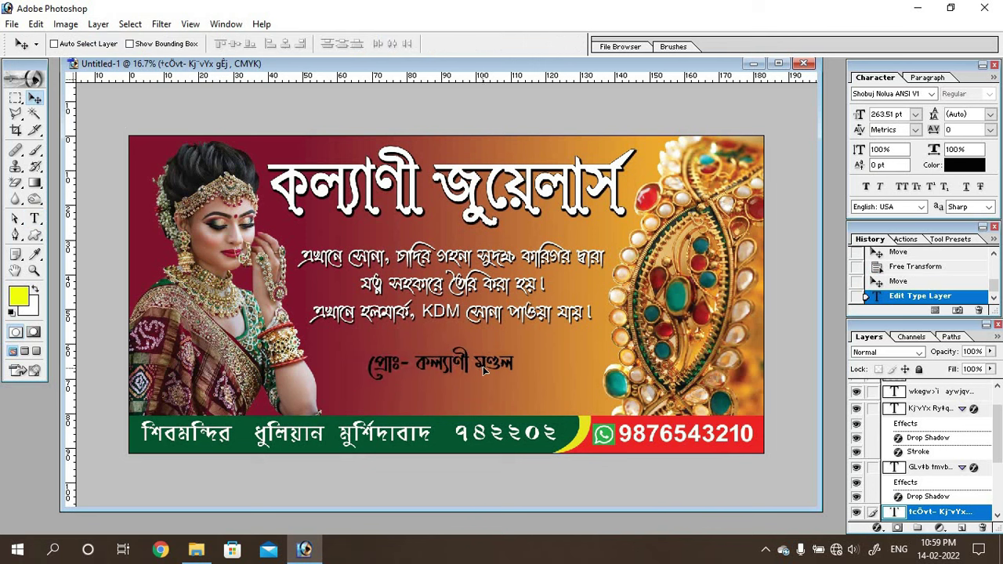
drag(483, 370, 505, 366)
click(961, 164)
click(488, 365)
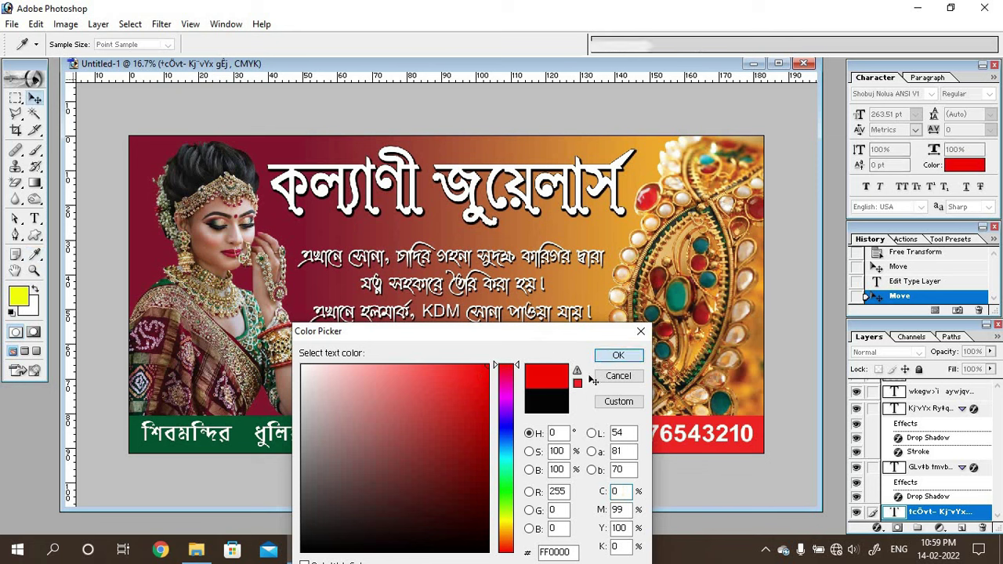
key(Return)
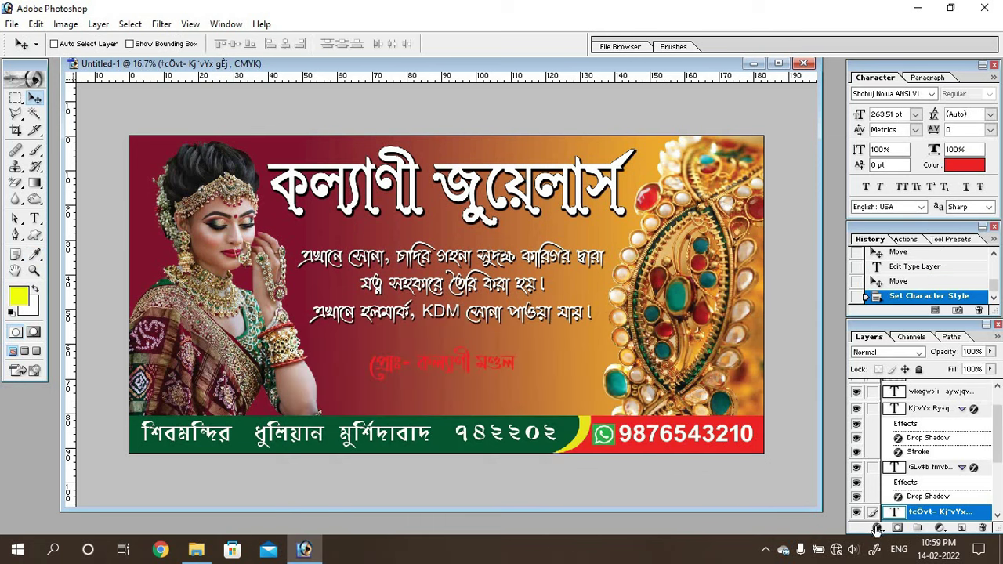
click(876, 530)
- Add a thickened white Stroke to the red proprietor line and nudge it slightly right and up
click(889, 513)
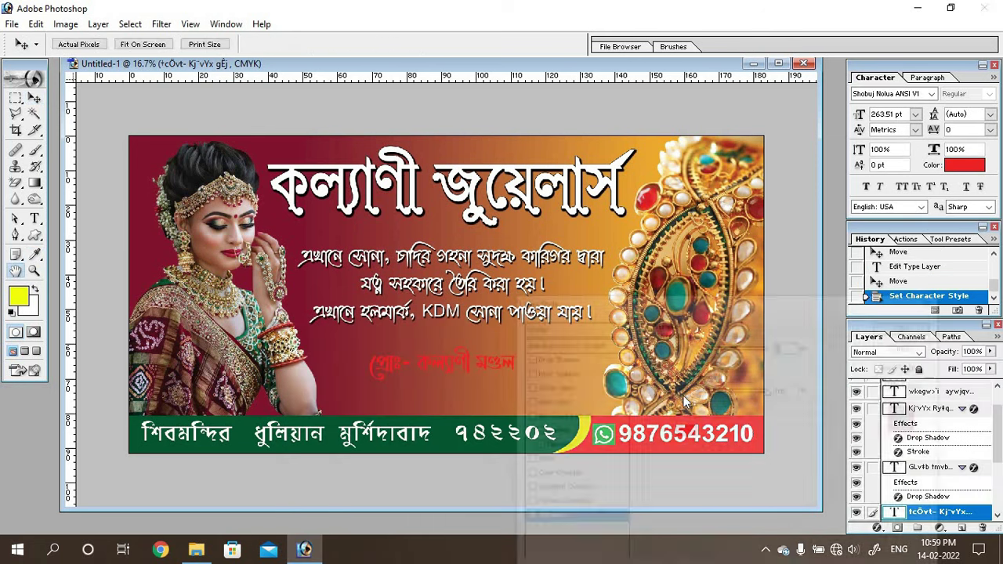
click(686, 429)
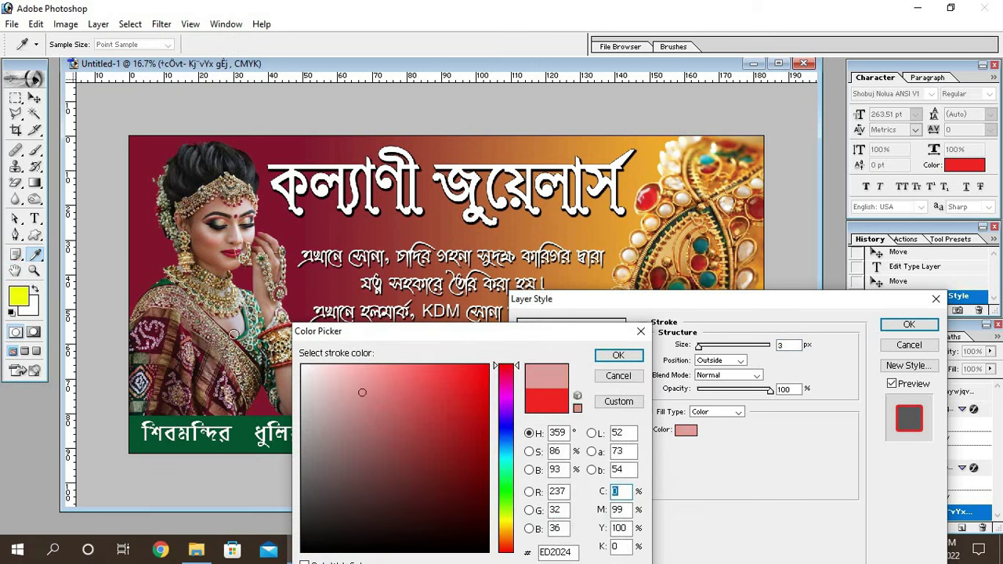
click(301, 366)
click(618, 355)
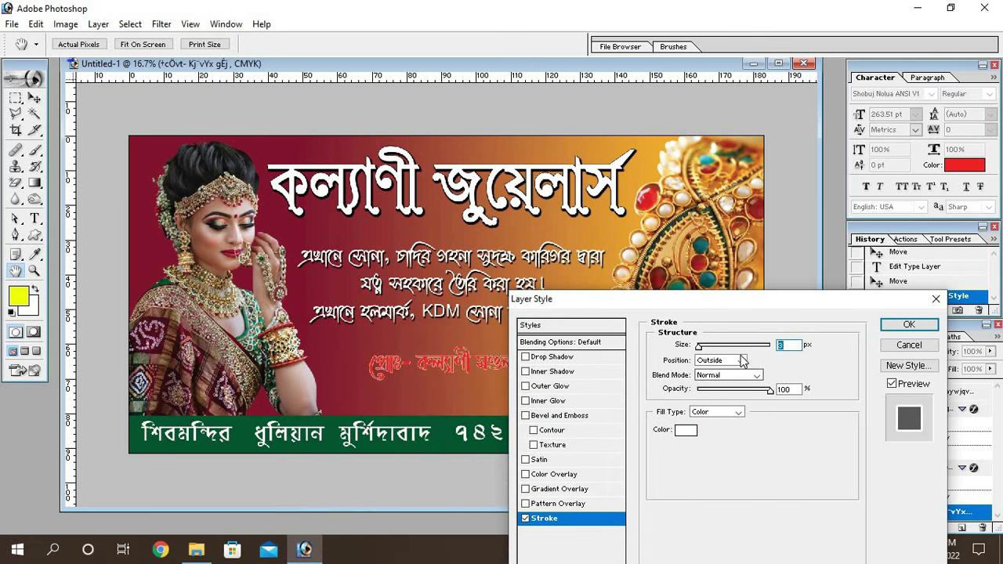
drag(699, 346, 702, 349)
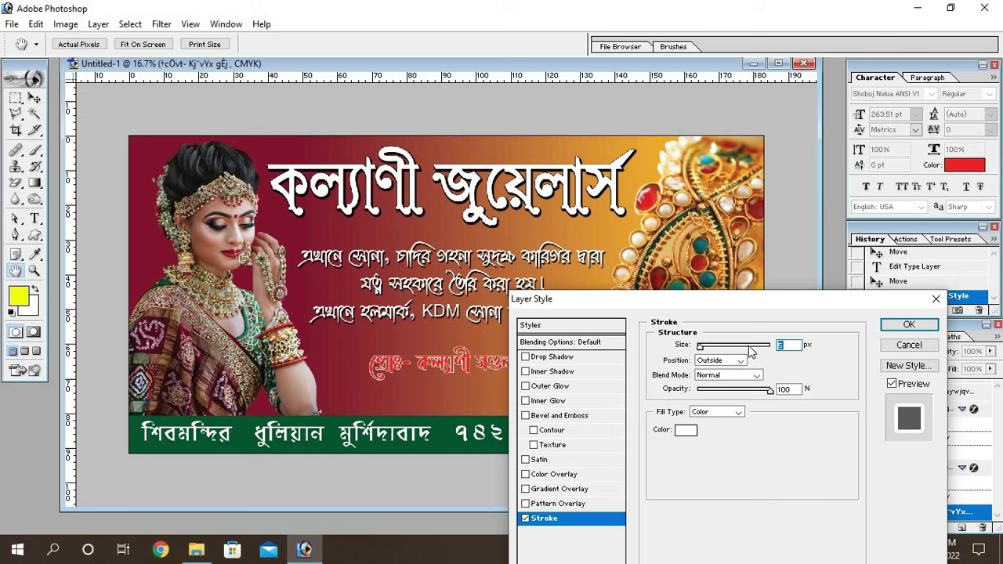
click(909, 325)
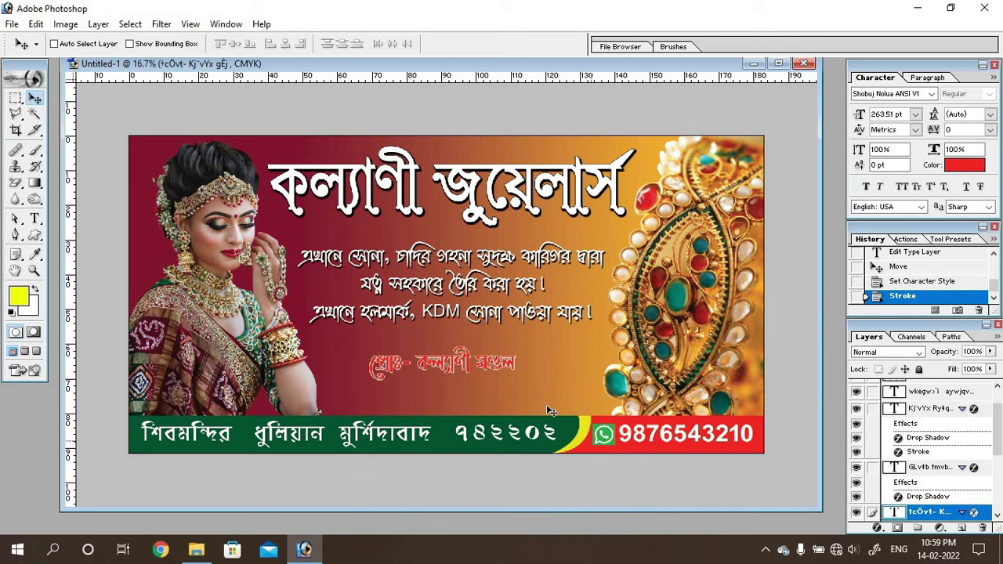
drag(491, 372, 497, 364)
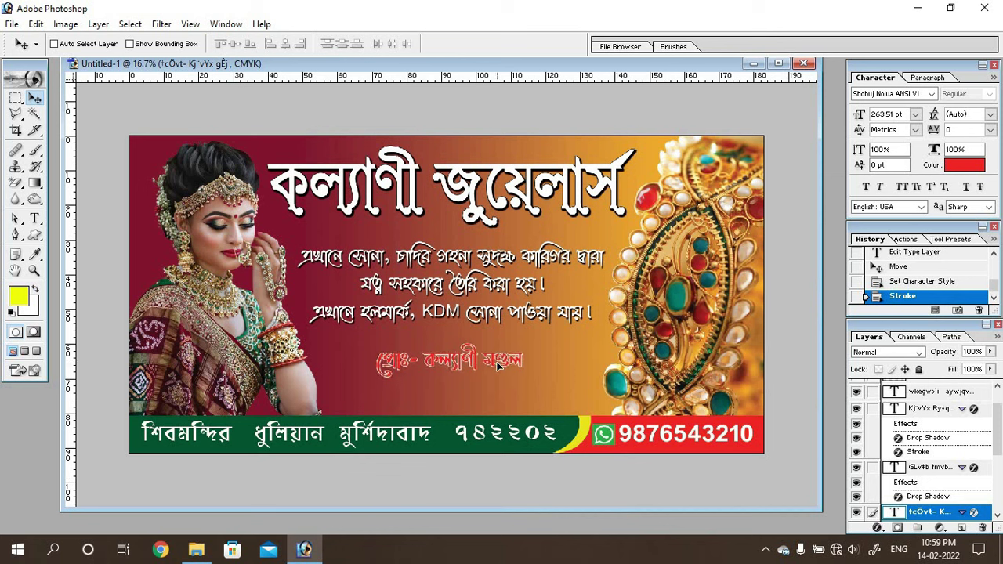
- Reopen the proprietor line's Stroke style and make the white outline slightly thicker
click(877, 528)
click(887, 515)
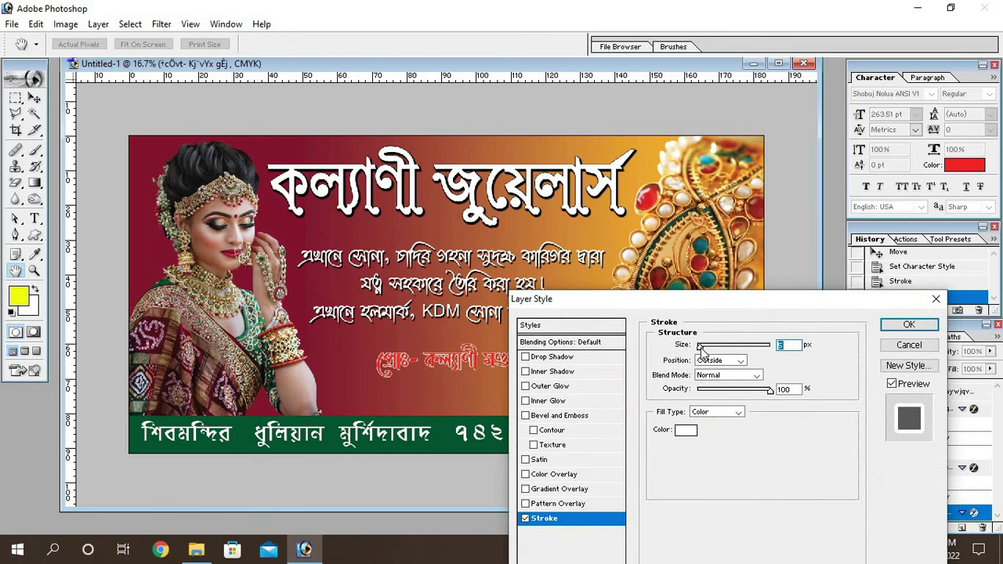
drag(702, 349, 702, 354)
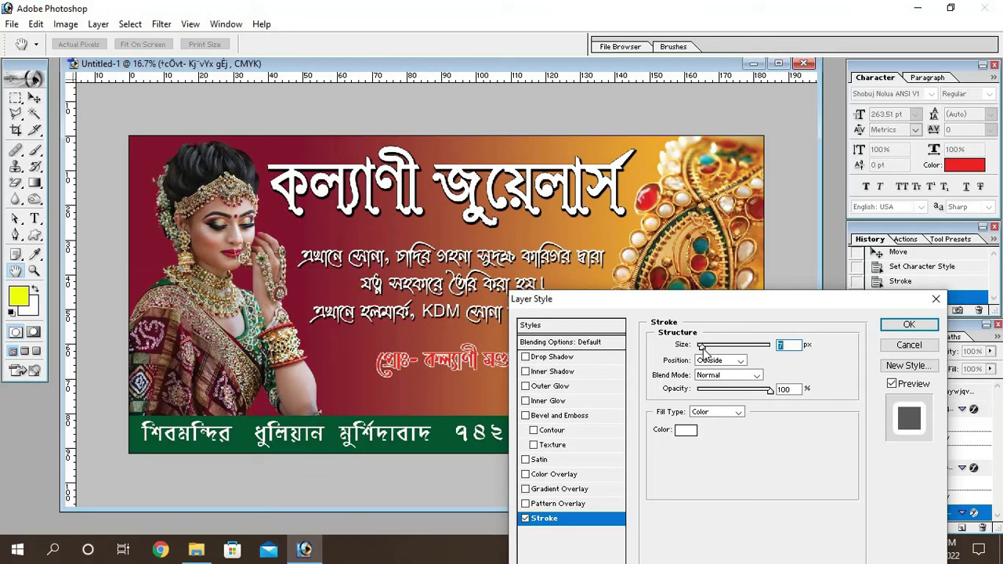
drag(703, 352, 704, 353)
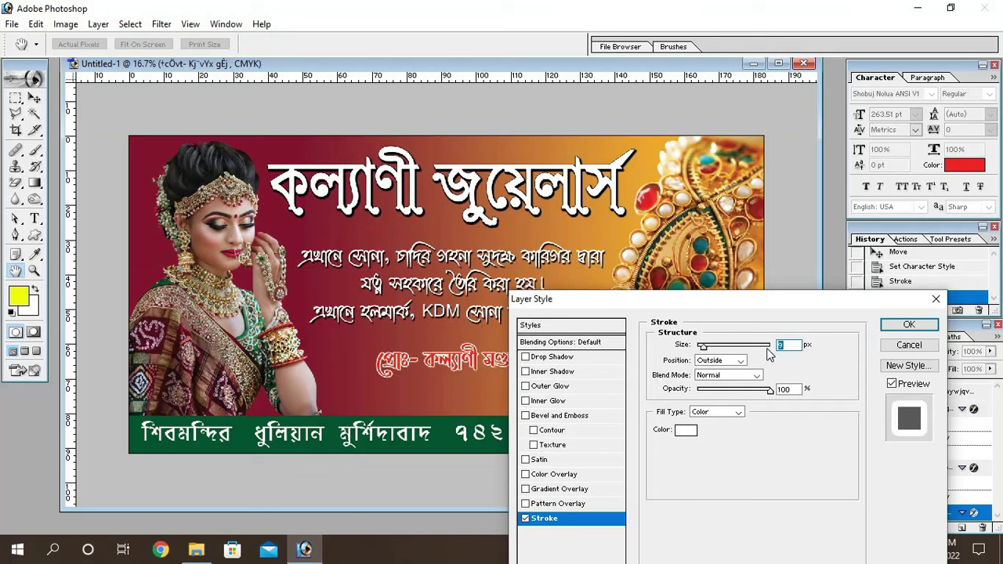
key(Return)
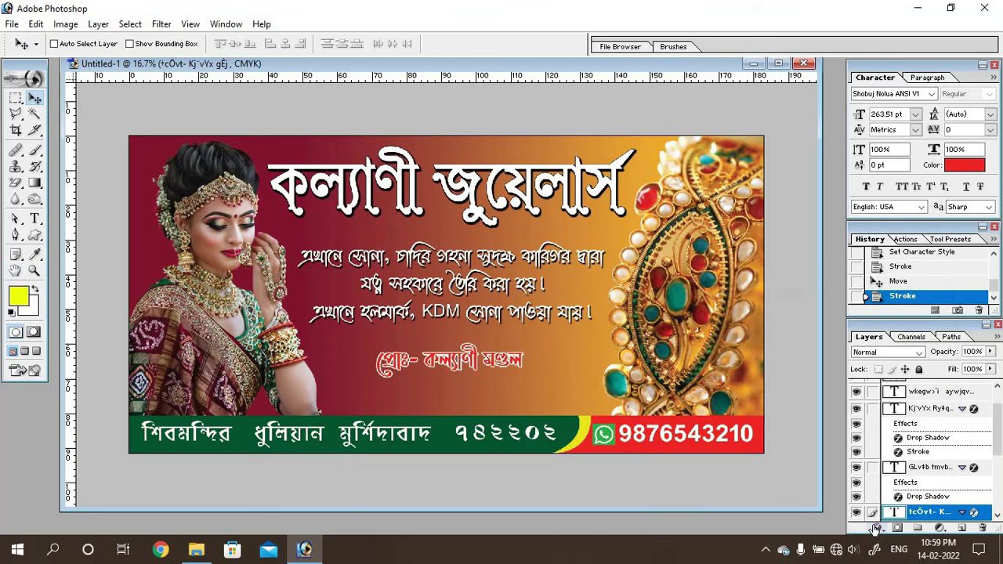
click(877, 528)
- Give the proprietor line a Drop Shadow with 100% opacity, 40% spread and 18 px distance
click(881, 369)
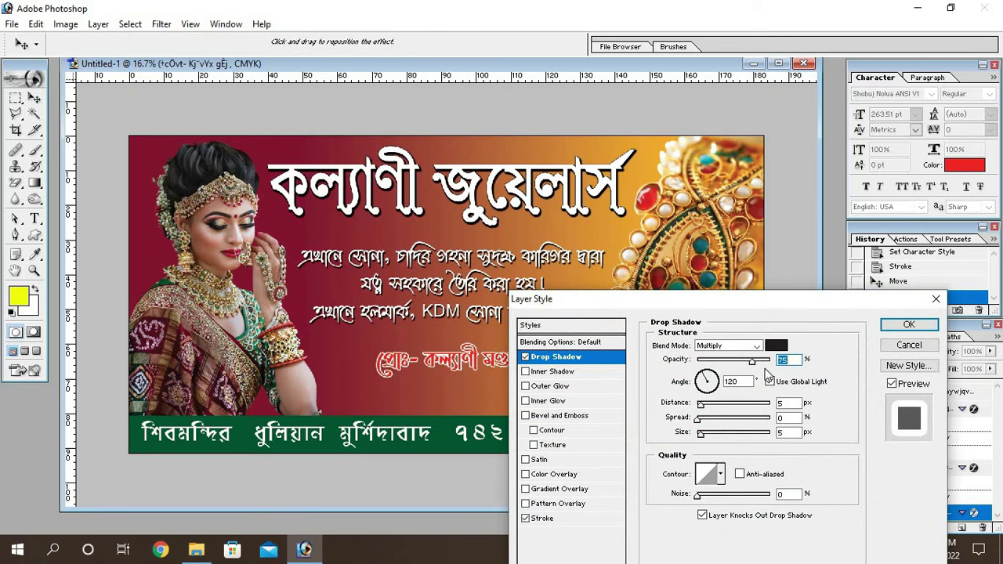
drag(757, 367, 771, 361)
drag(702, 423, 728, 432)
drag(702, 406, 711, 407)
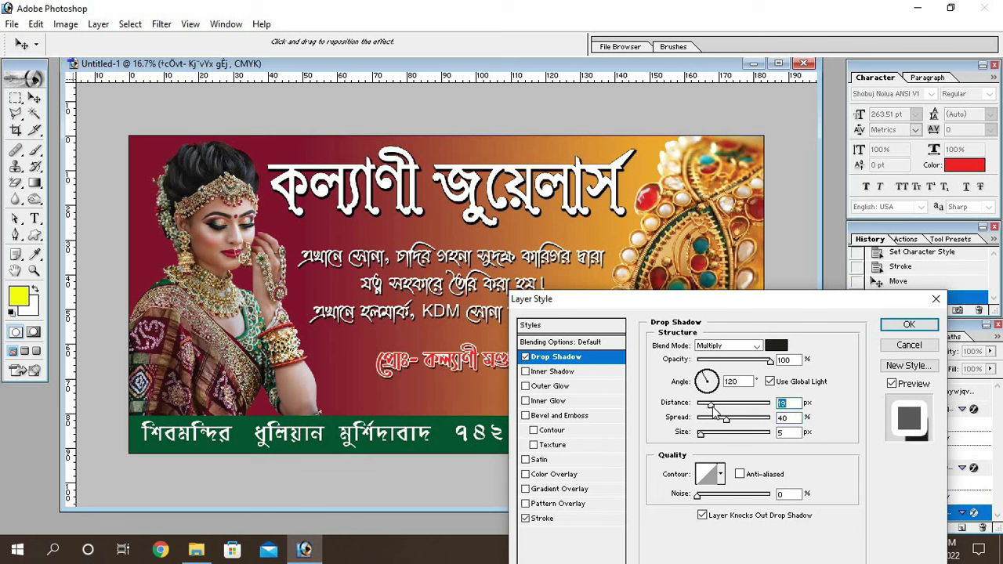
click(894, 332)
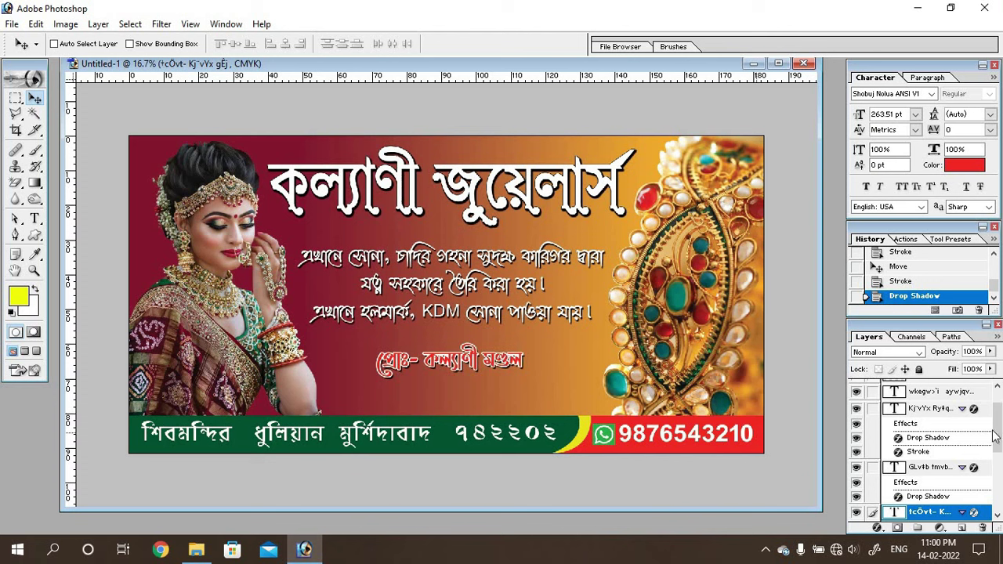
- Select the Background layer and add a new empty Layer 5 directly above it
drag(998, 436, 998, 487)
click(922, 463)
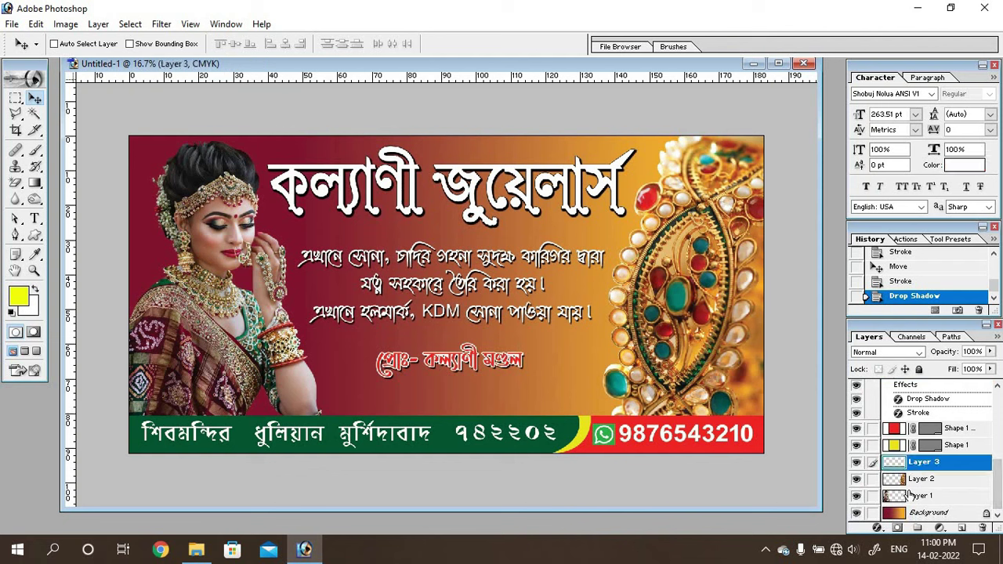
click(910, 481)
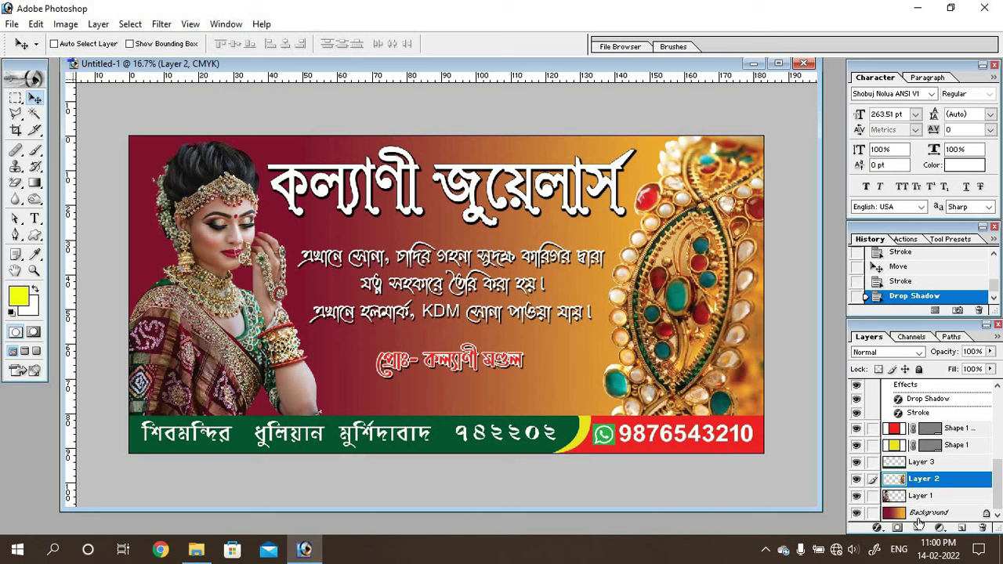
click(919, 514)
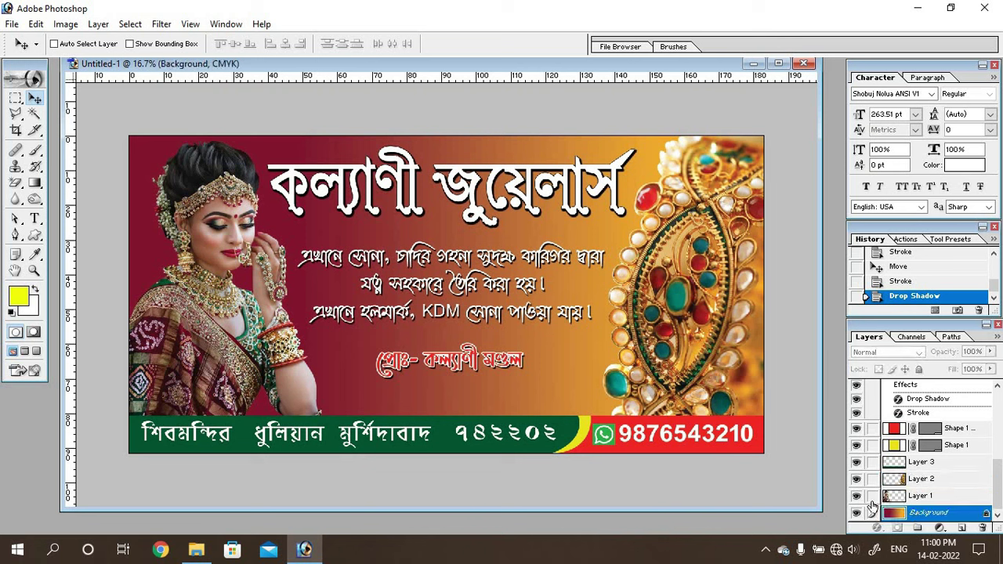
click(962, 529)
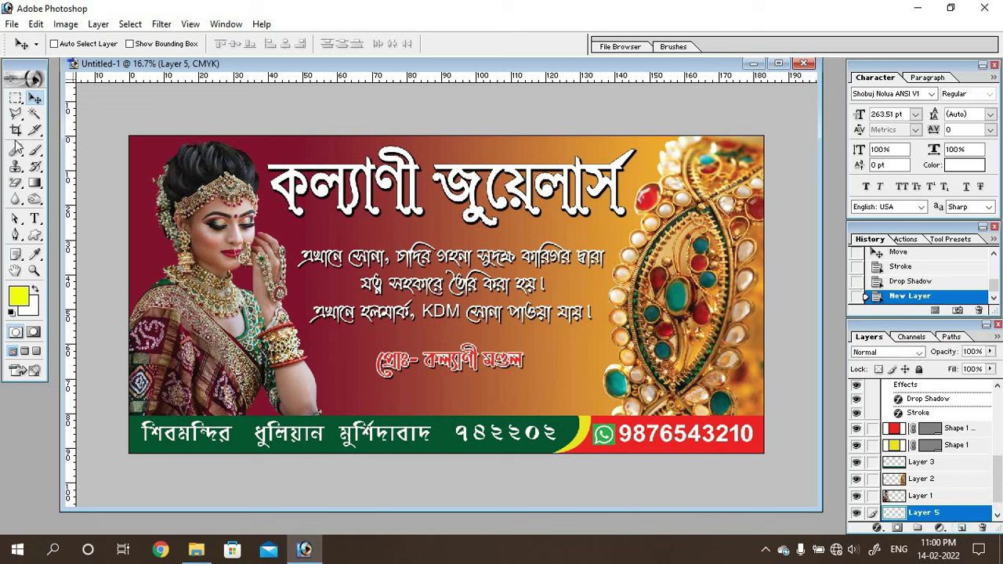
click(14, 99)
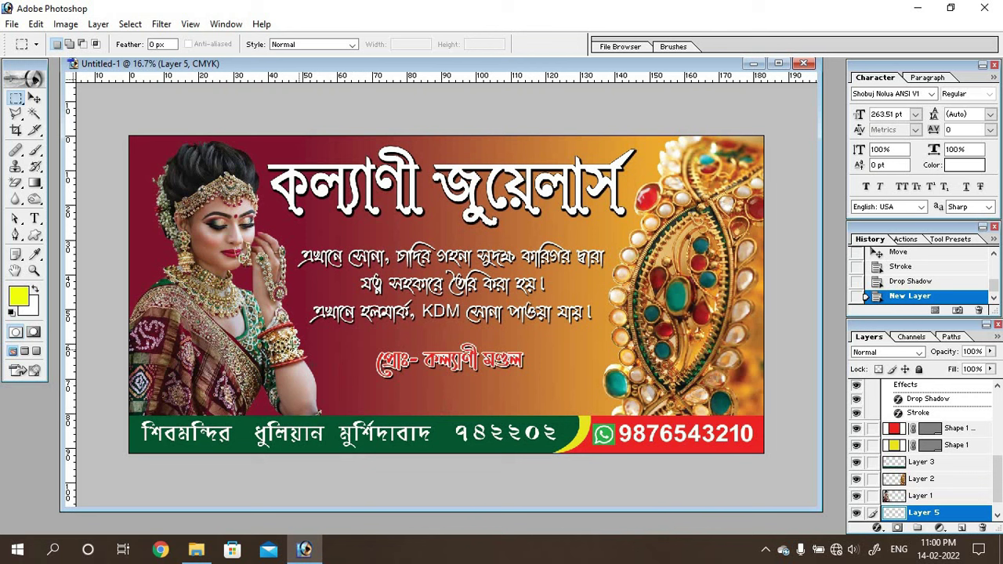
- Fill an 8 px feathered rectangular strip behind the proprietor line with the yellow foreground colour
drag(515, 380, 630, 374)
drag(635, 376, 636, 377)
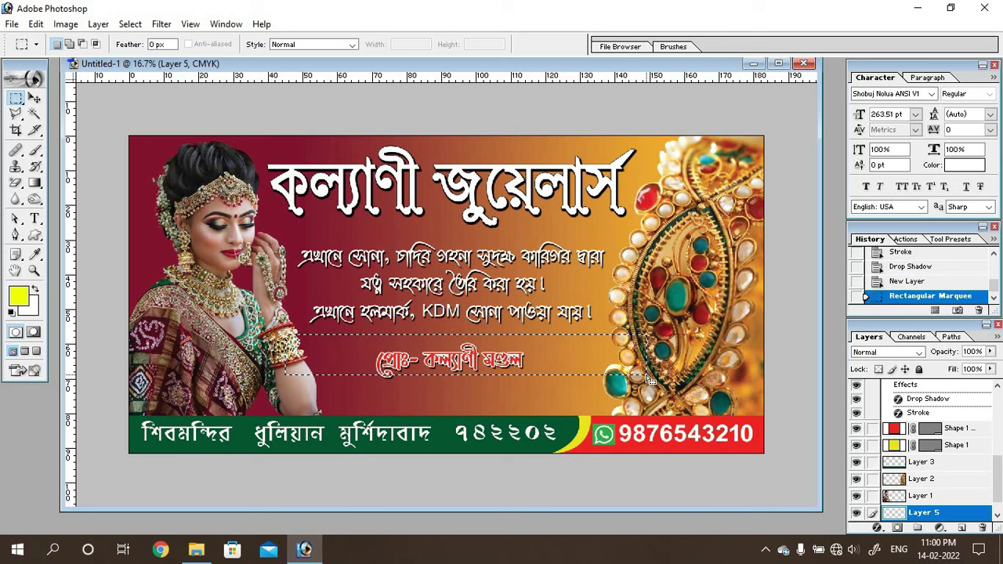
key(Down)
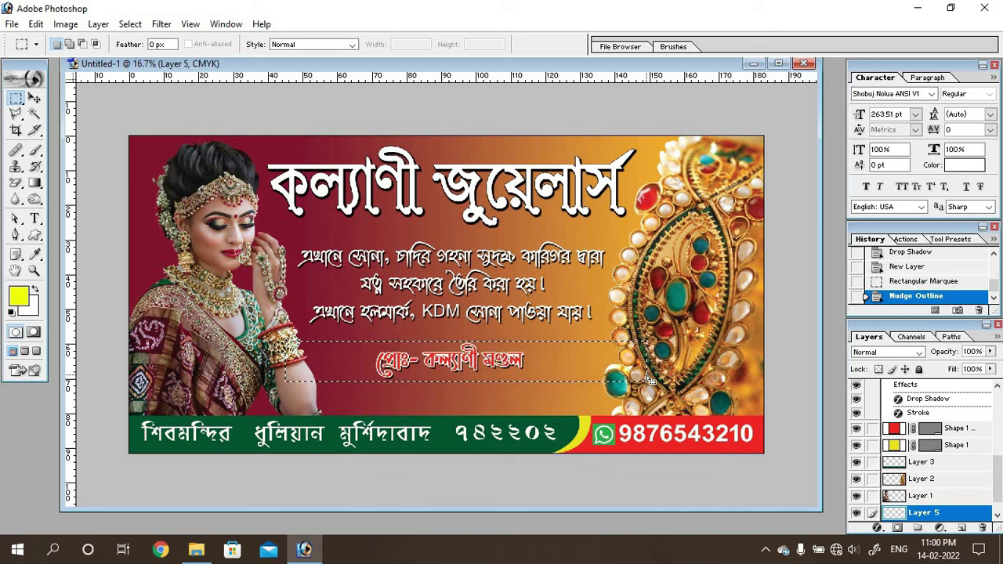
double_click(154, 44)
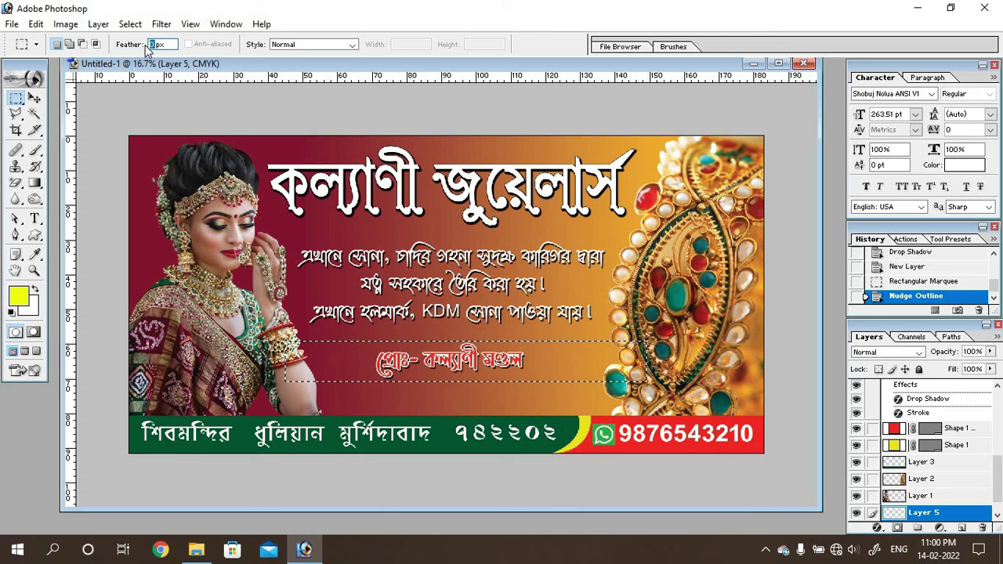
text(8)
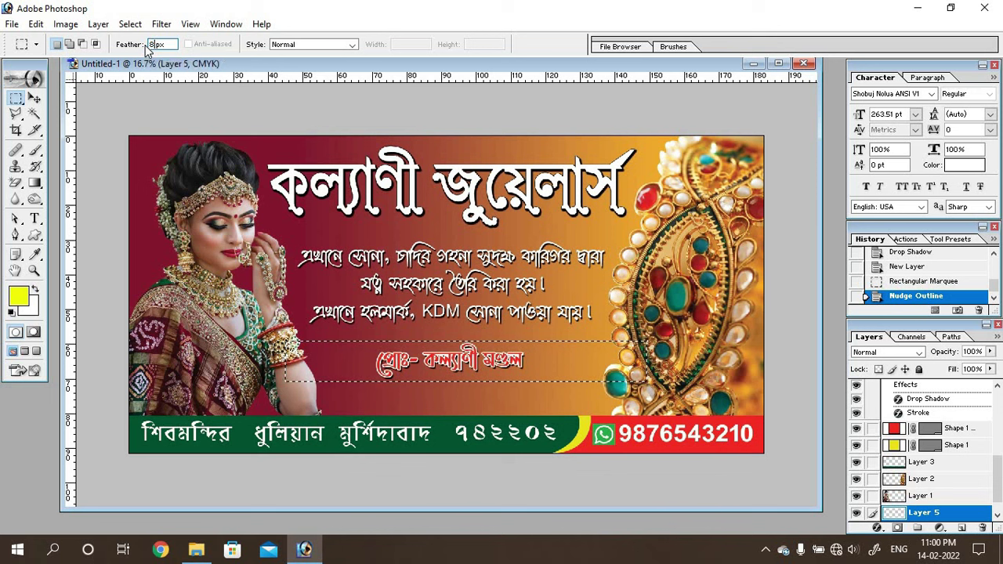
key(Return)
key(ctrl+d)
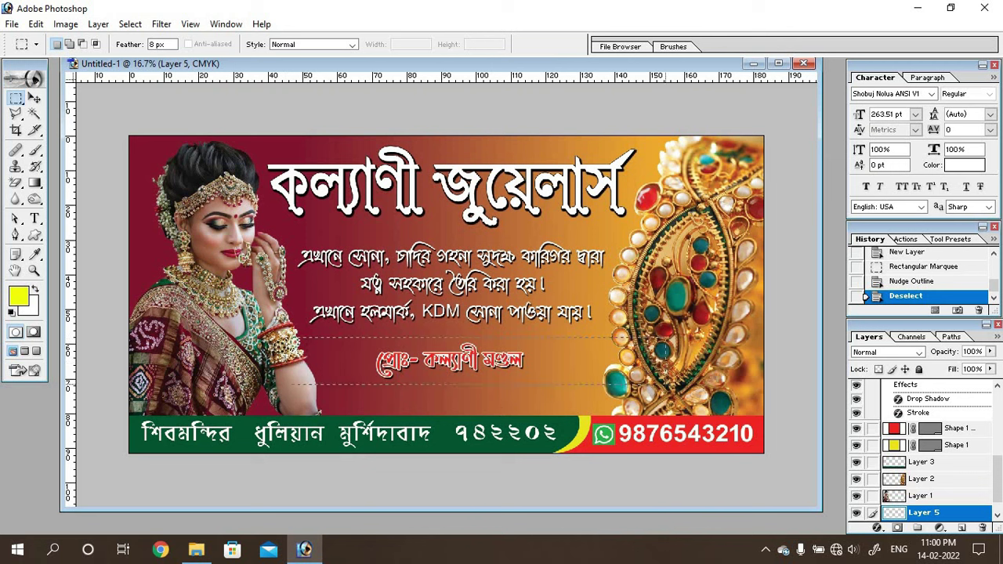
drag(619, 335, 669, 388)
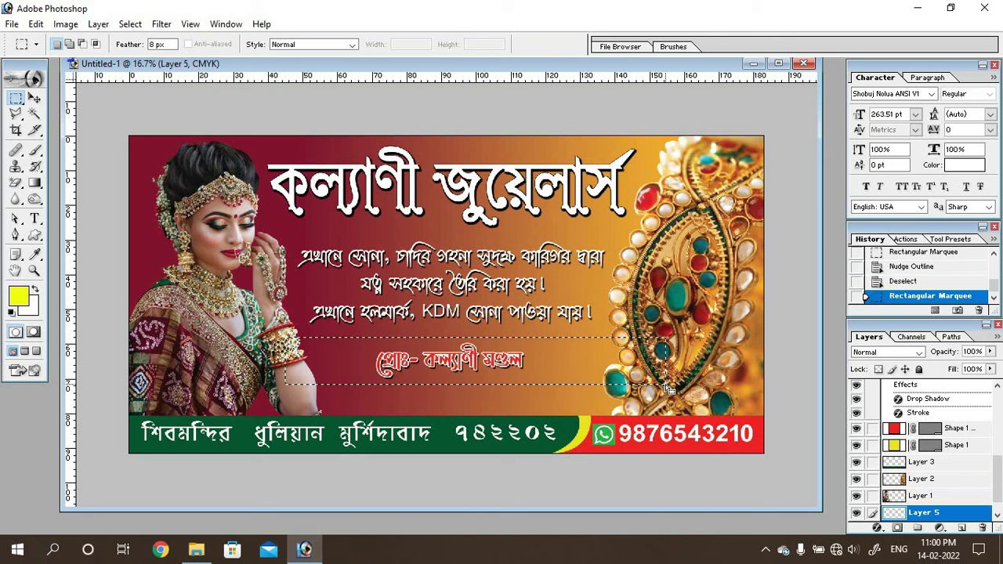
key(alt+BackSpace)
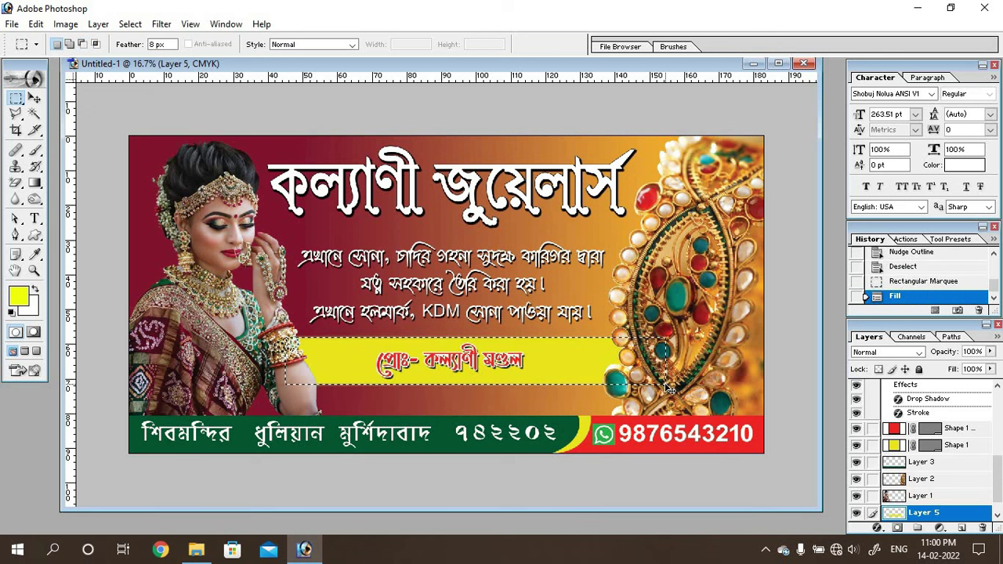
key(ctrl+d)
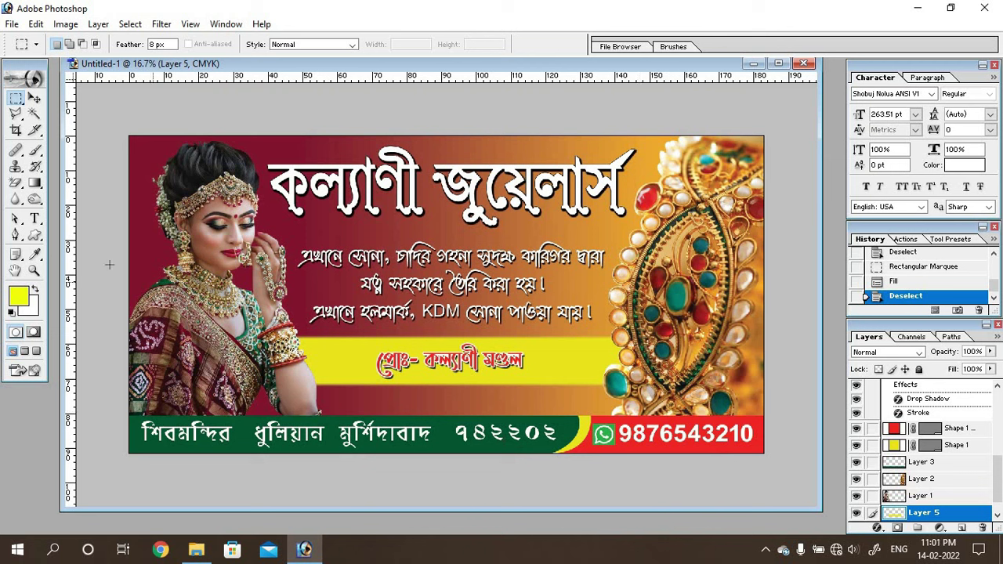
- Set up the Eraser with a soft round brush enlarged to 900 px
click(34, 98)
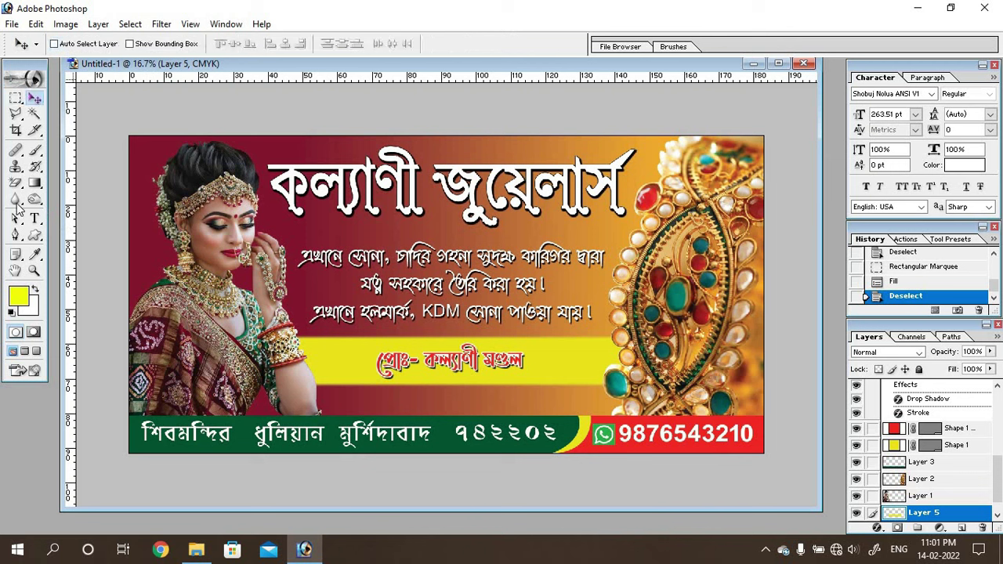
click(16, 184)
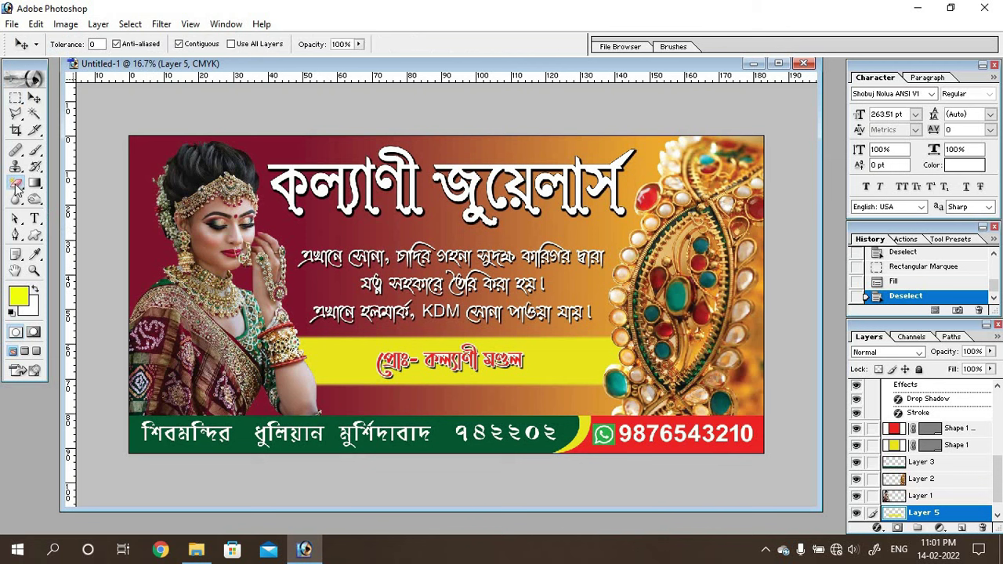
drag(16, 184, 63, 181)
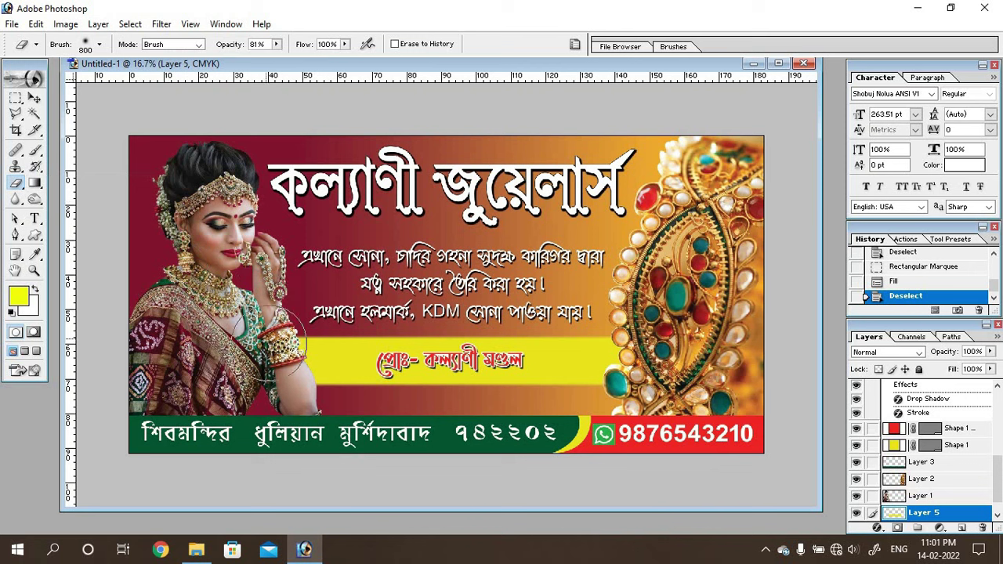
click(99, 44)
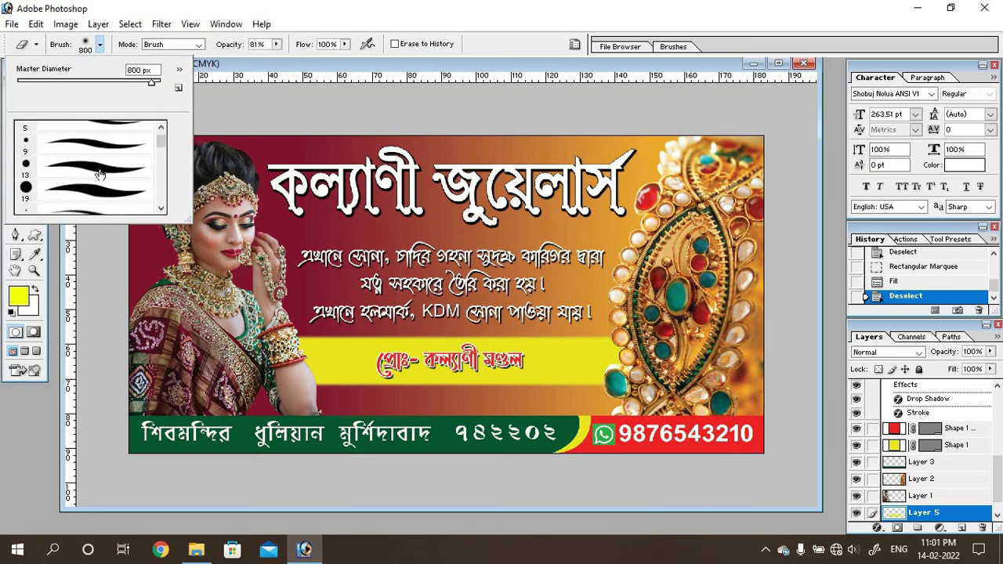
scroll(98, 176, down, 3)
click(92, 183)
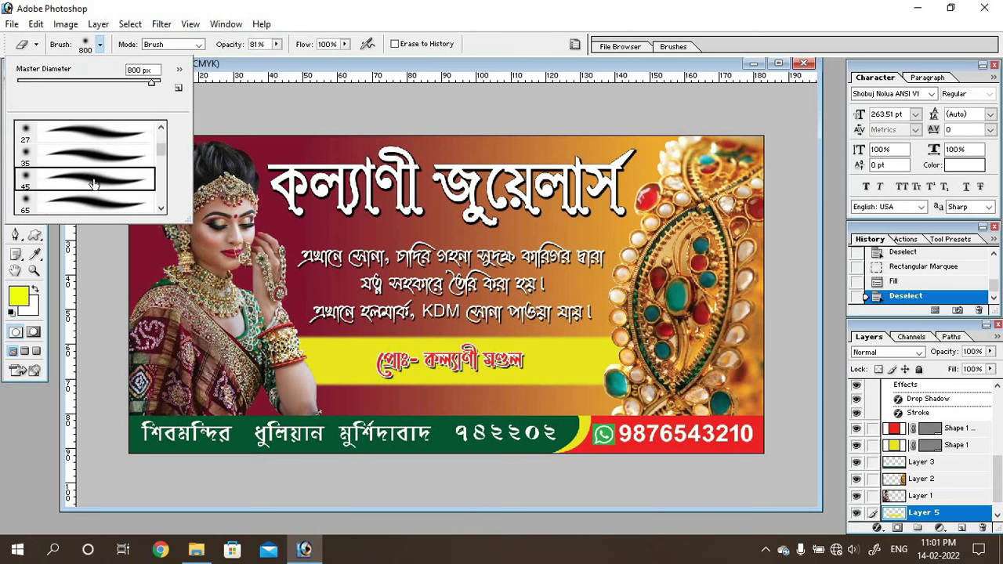
double_click(92, 183)
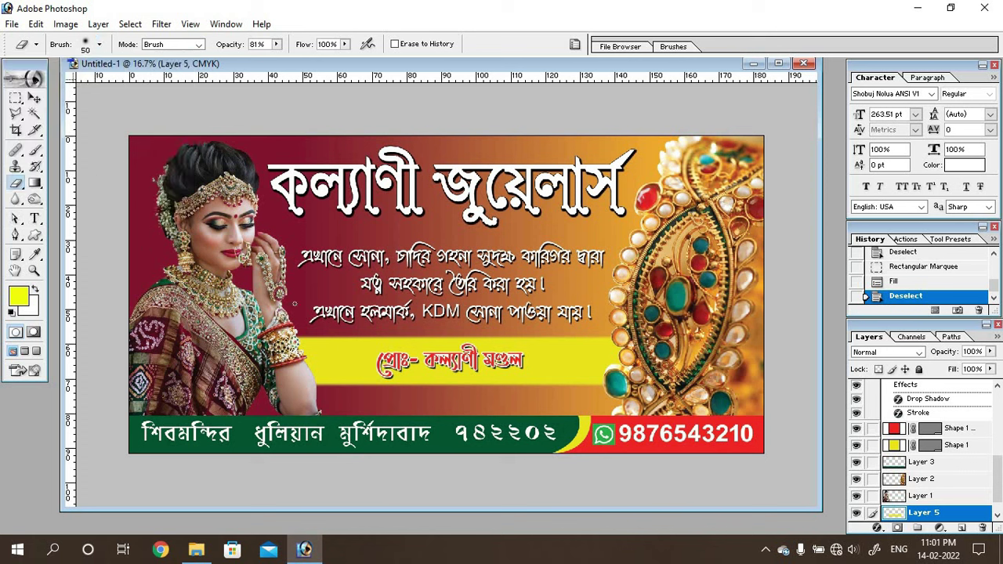
key(bracketright)
key(bracketright)
key(bracketright)
key(bracketright)
key(bracketright)
key(bracketright)
key(bracketright)
key(bracketright)
key(bracketright)
key(bracketright)
key(bracketright)
key(bracketright)
- Erase the left and right ends of the yellow band so they fade out
drag(287, 358, 289, 362)
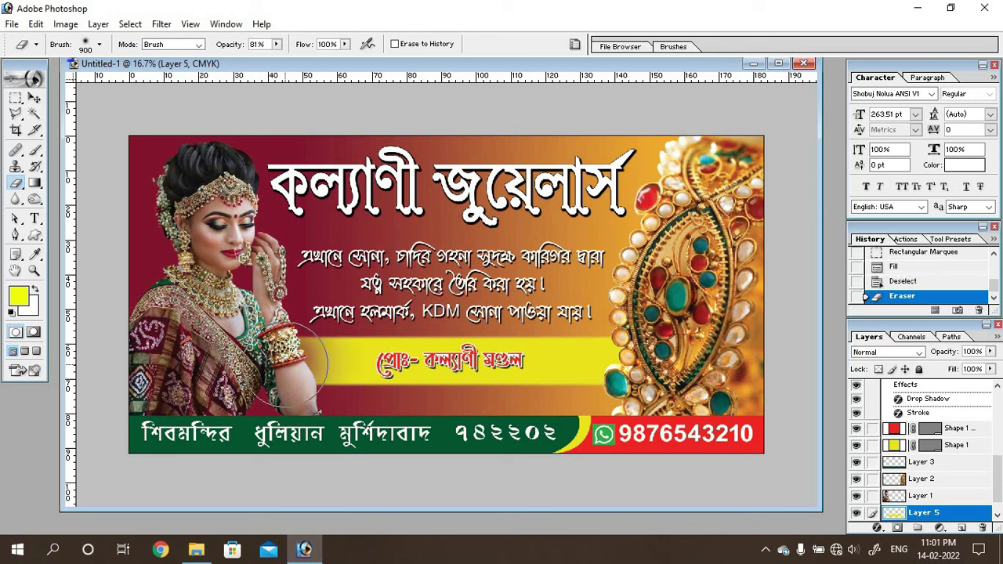
click(290, 366)
click(589, 368)
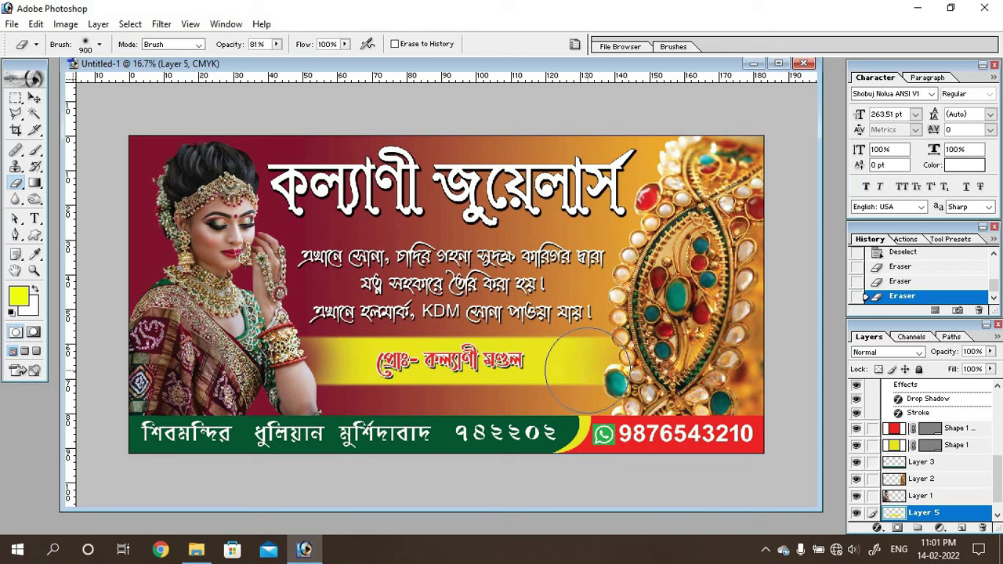
click(585, 370)
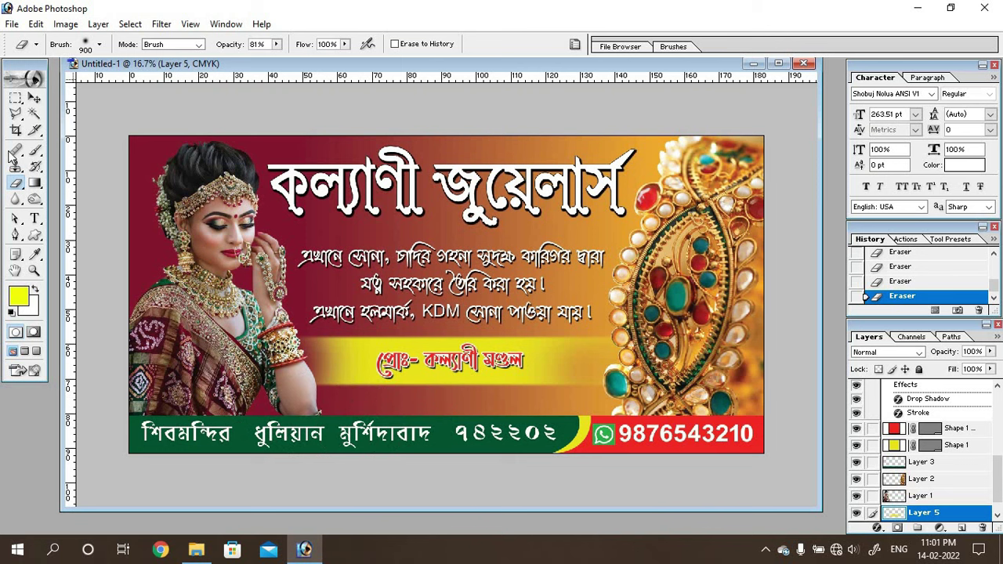
click(34, 97)
- Squash the yellow band to about 87% of its height with free transform
key(ctrl+t)
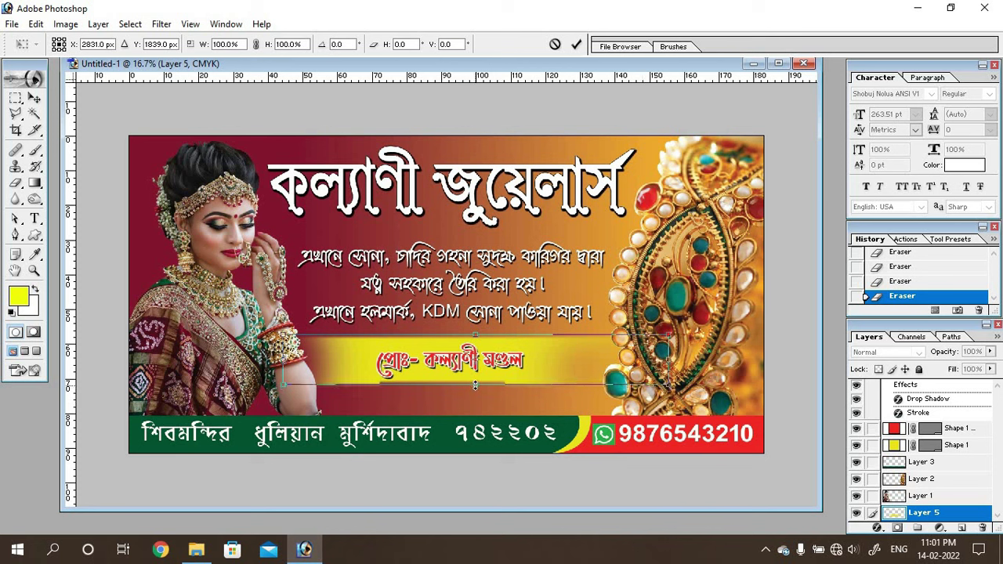
drag(475, 389, 475, 384)
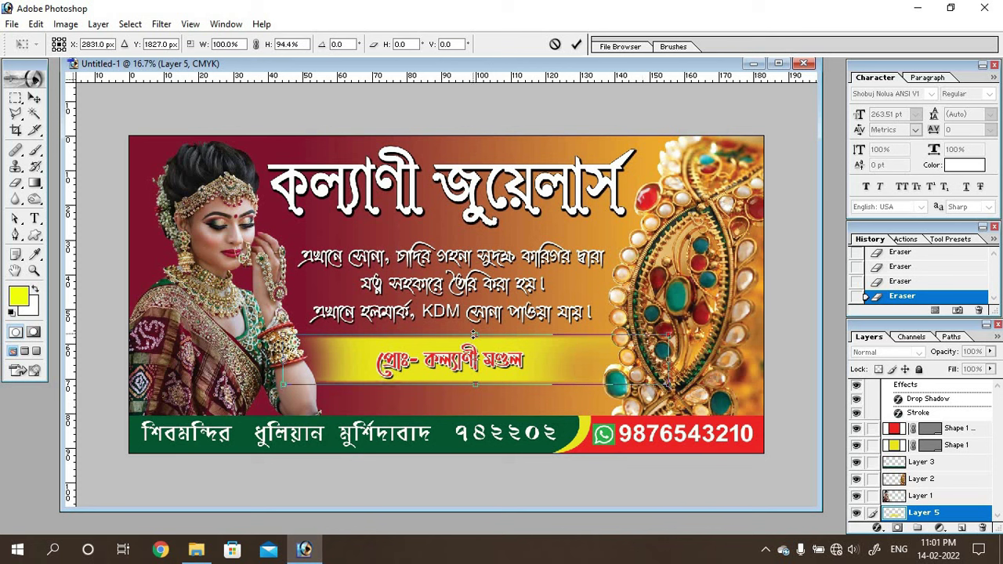
drag(470, 333, 476, 337)
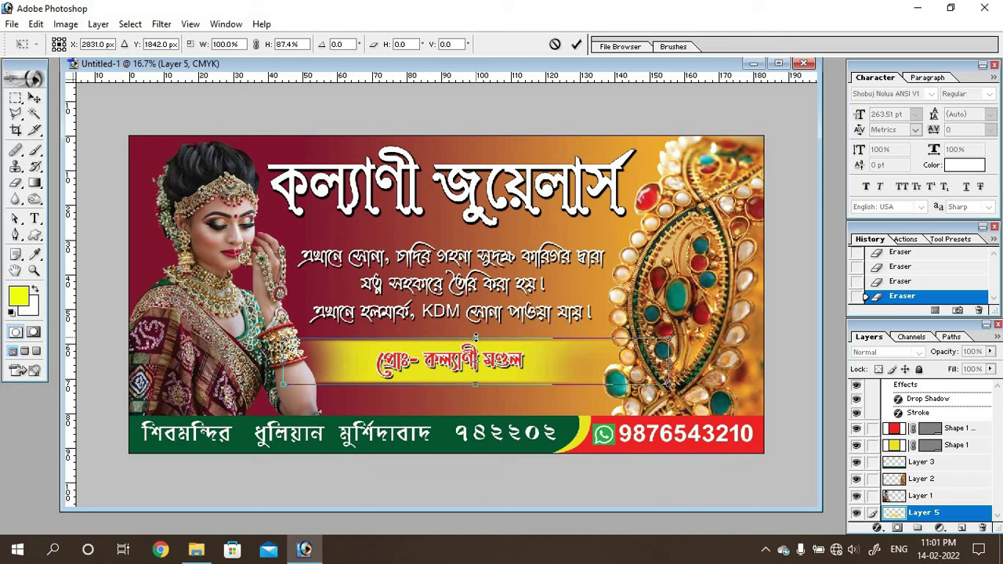
key(Return)
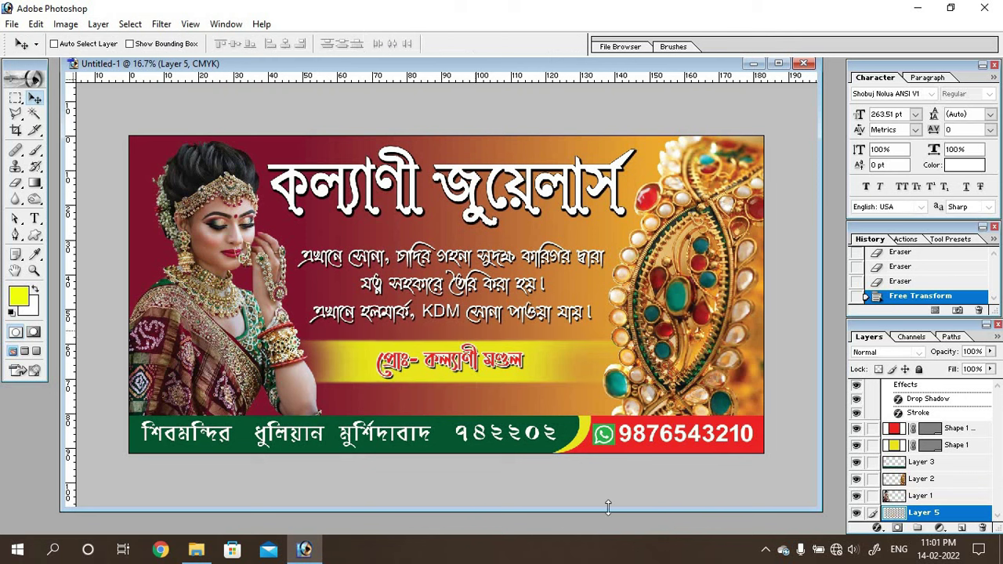